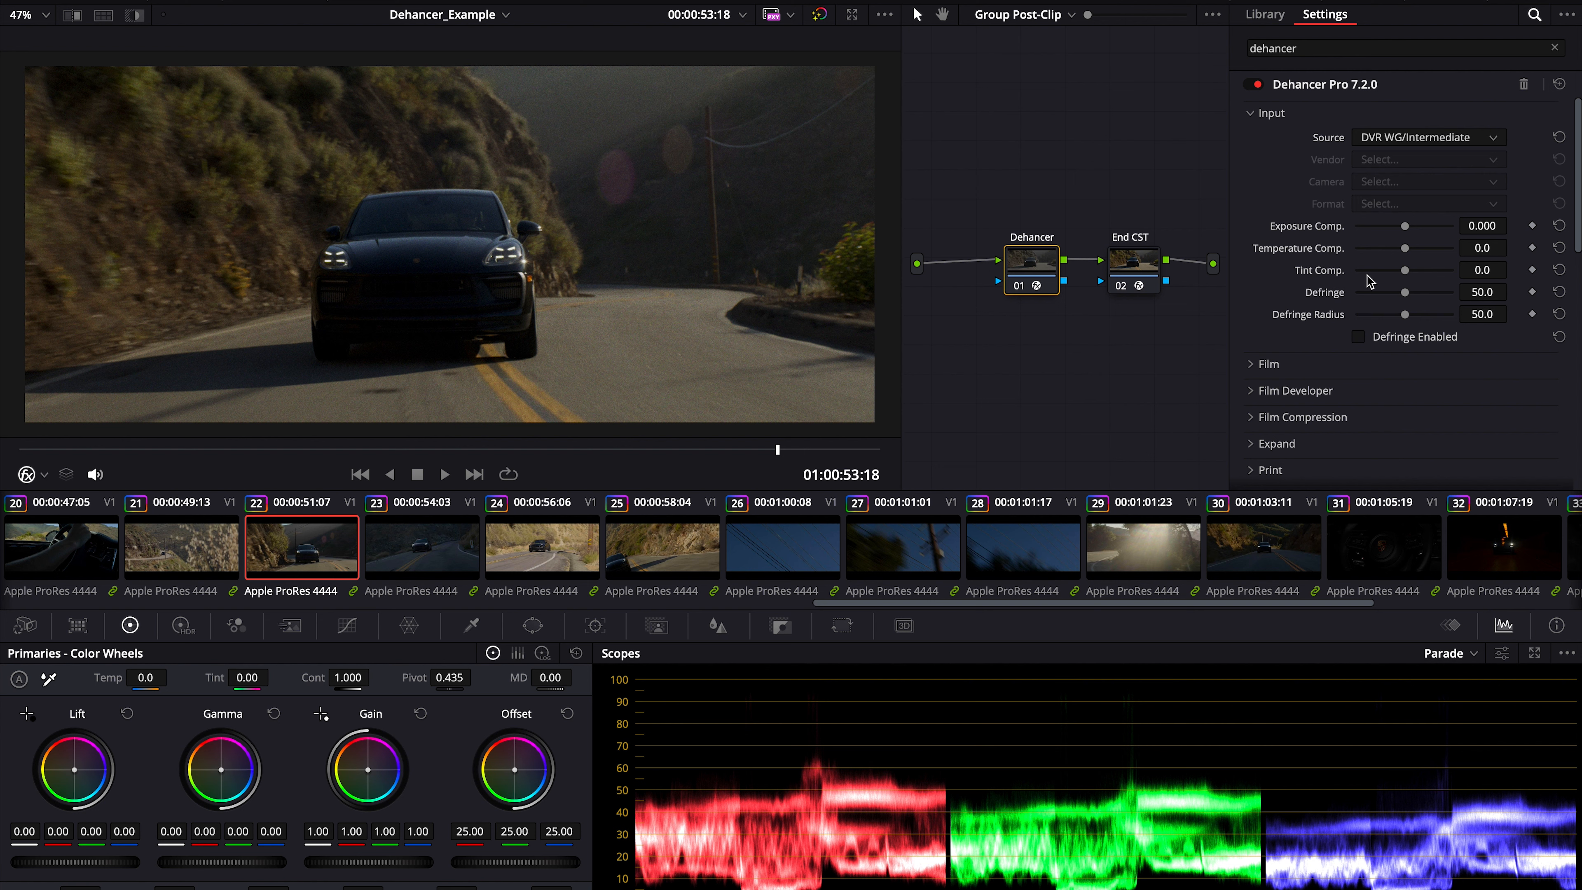
# - Raise the Dehancer input Exposure Comp. to about 2.175
pyautogui.moveTo(1406, 229); pyautogui.dragTo(1440, 233)
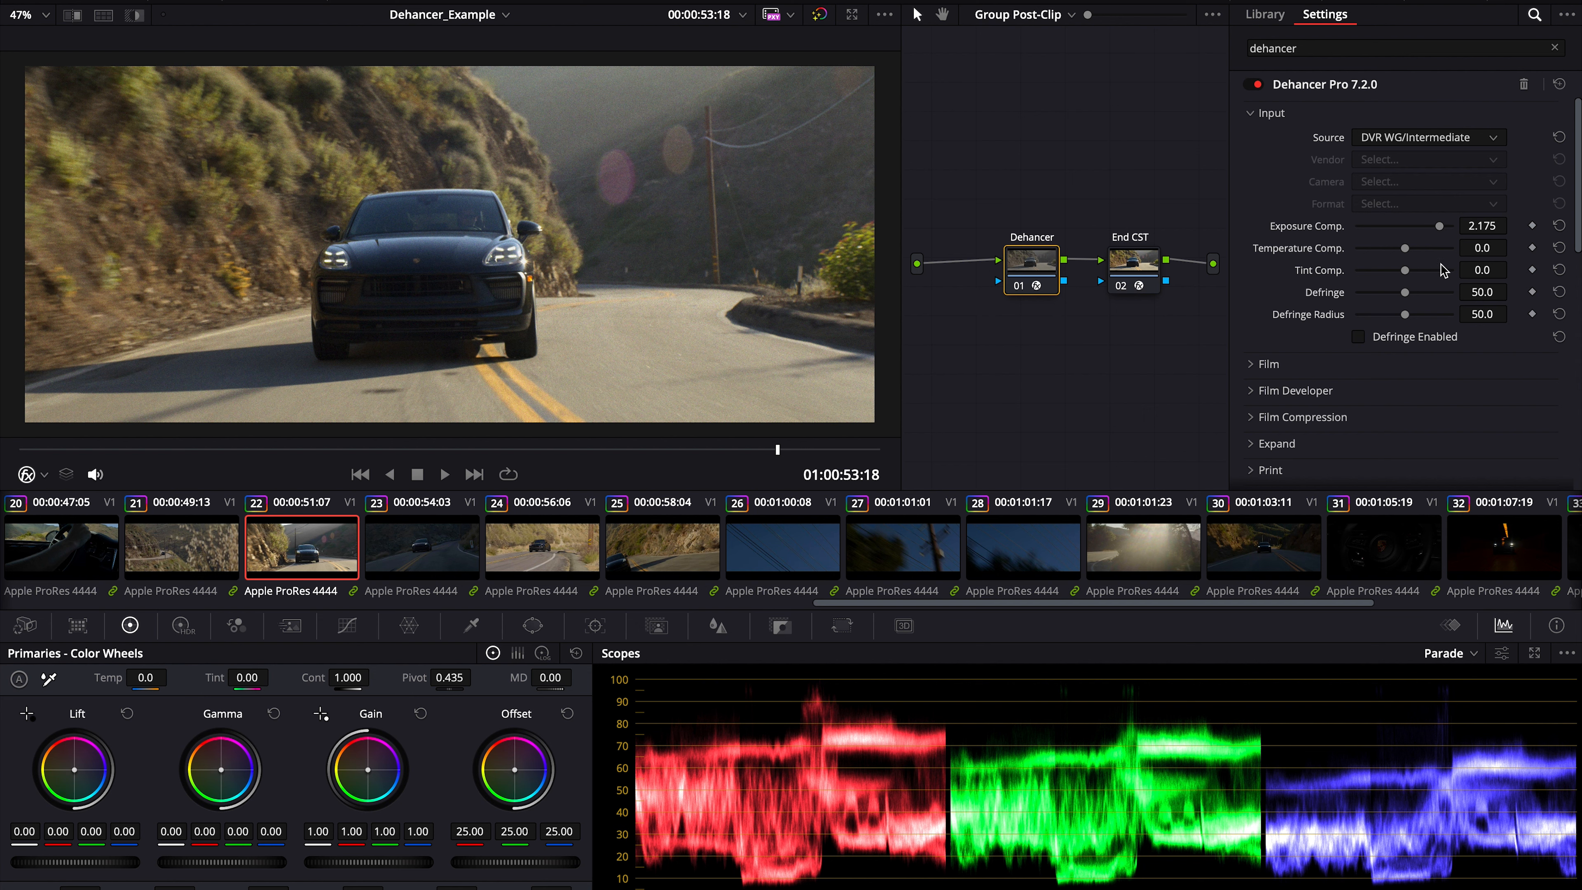
# - Try Temperature Comp. at about -10.1 and Tint Comp. at about 30.3 in the Input section, resetting each one
pyautogui.scroll(-1, 1444, 270)
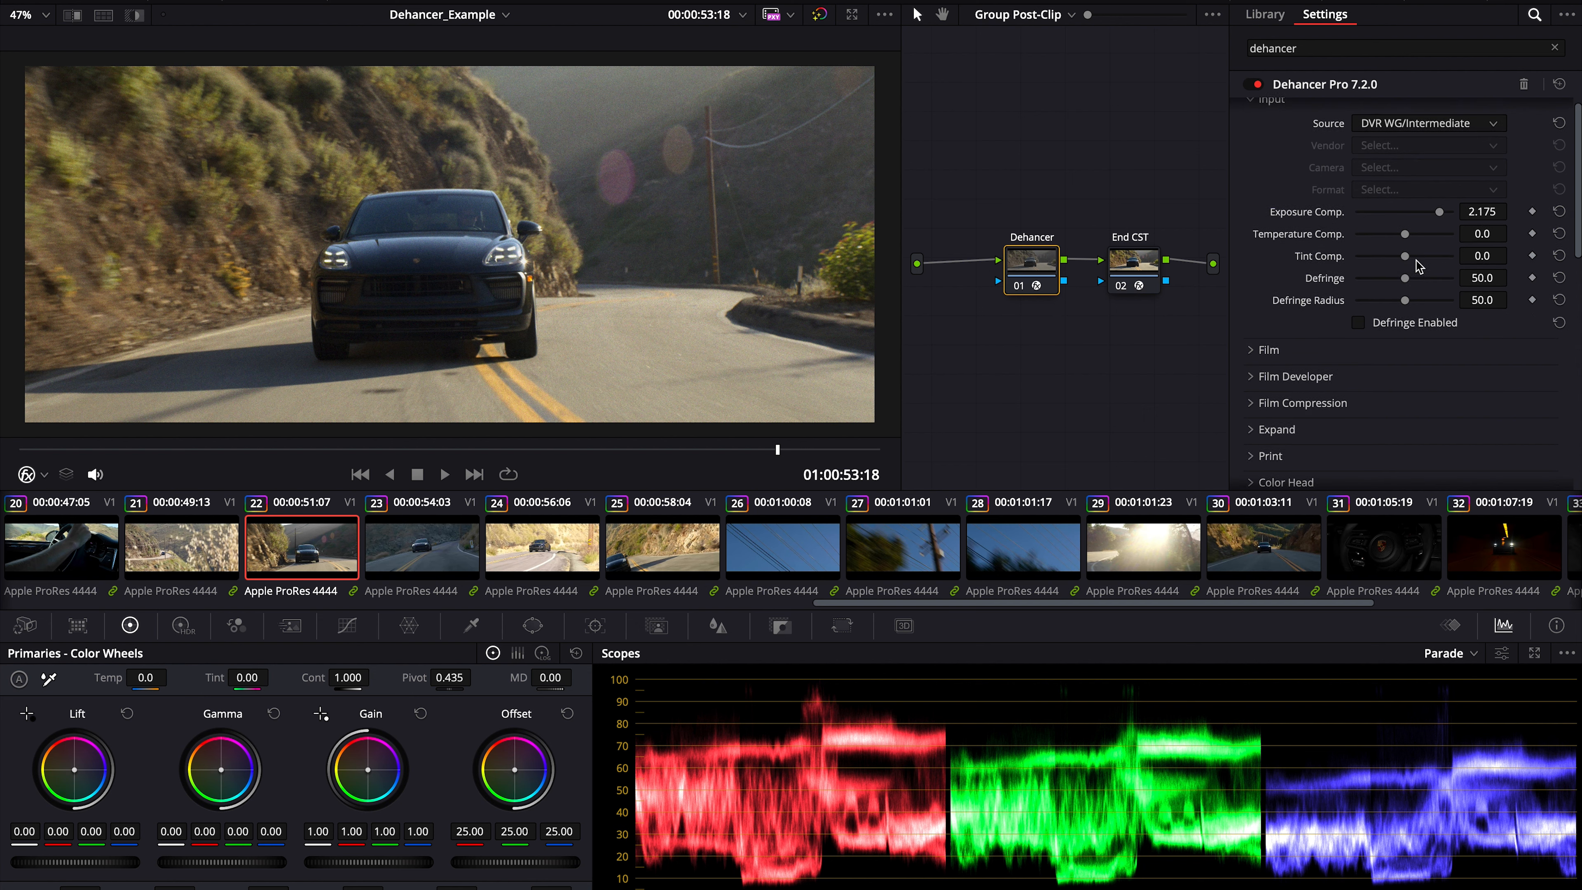
pyautogui.moveTo(1405, 235)
pyautogui.mouseDown()
pyautogui.moveTo(1431, 240)
pyautogui.moveTo(1402, 240)
pyautogui.mouseUp()
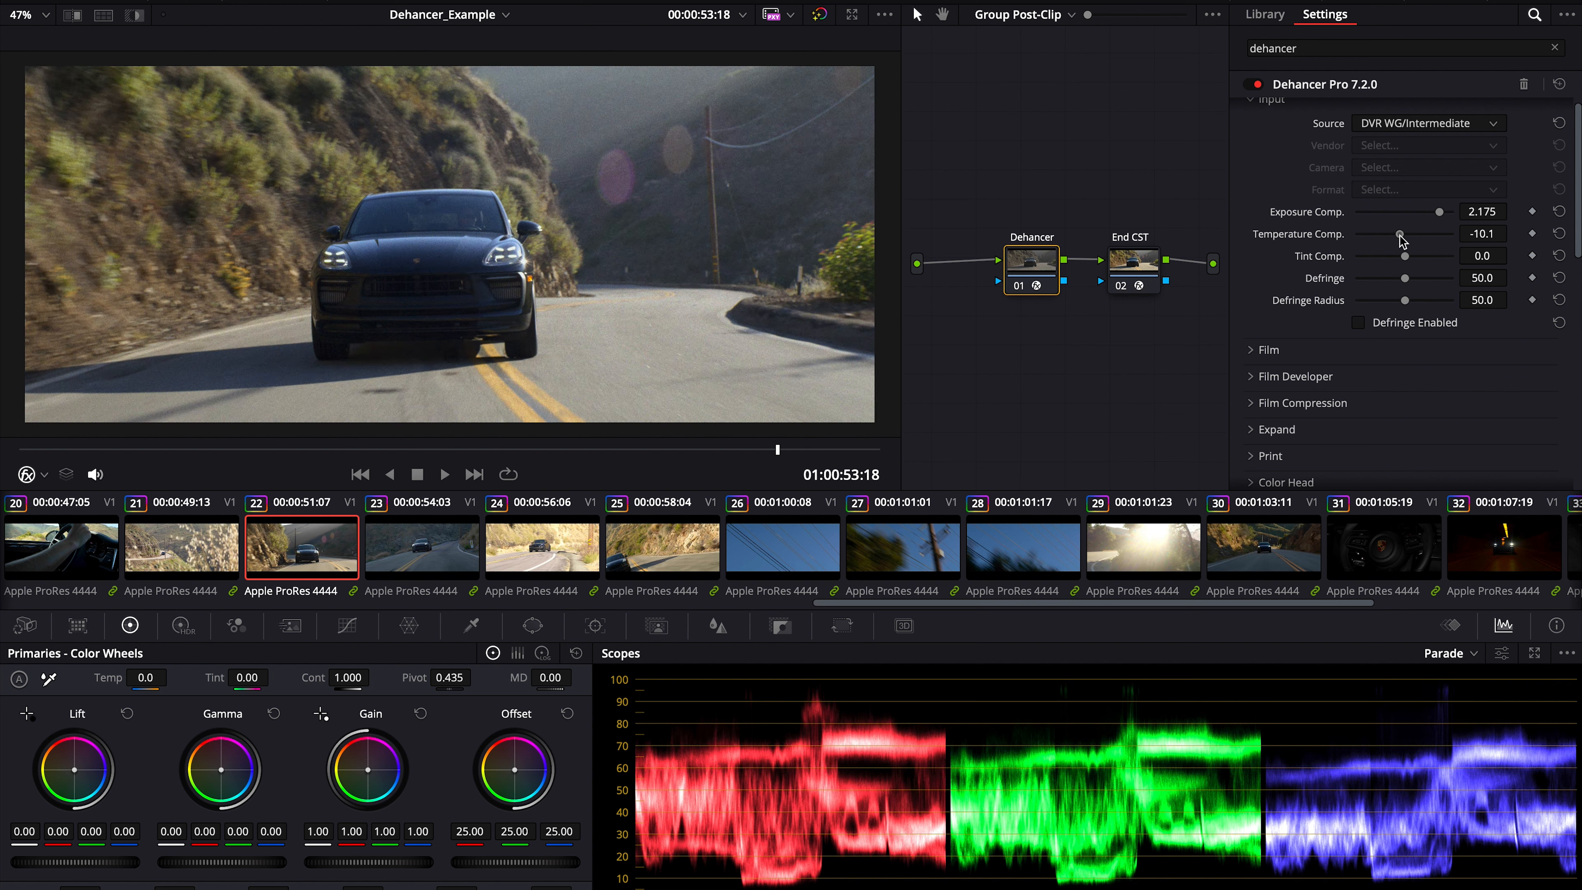
pyautogui.click(1559, 233)
pyautogui.moveTo(1414, 267)
pyautogui.mouseDown()
pyautogui.moveTo(1386, 265)
pyautogui.moveTo(1422, 266)
pyautogui.mouseUp()
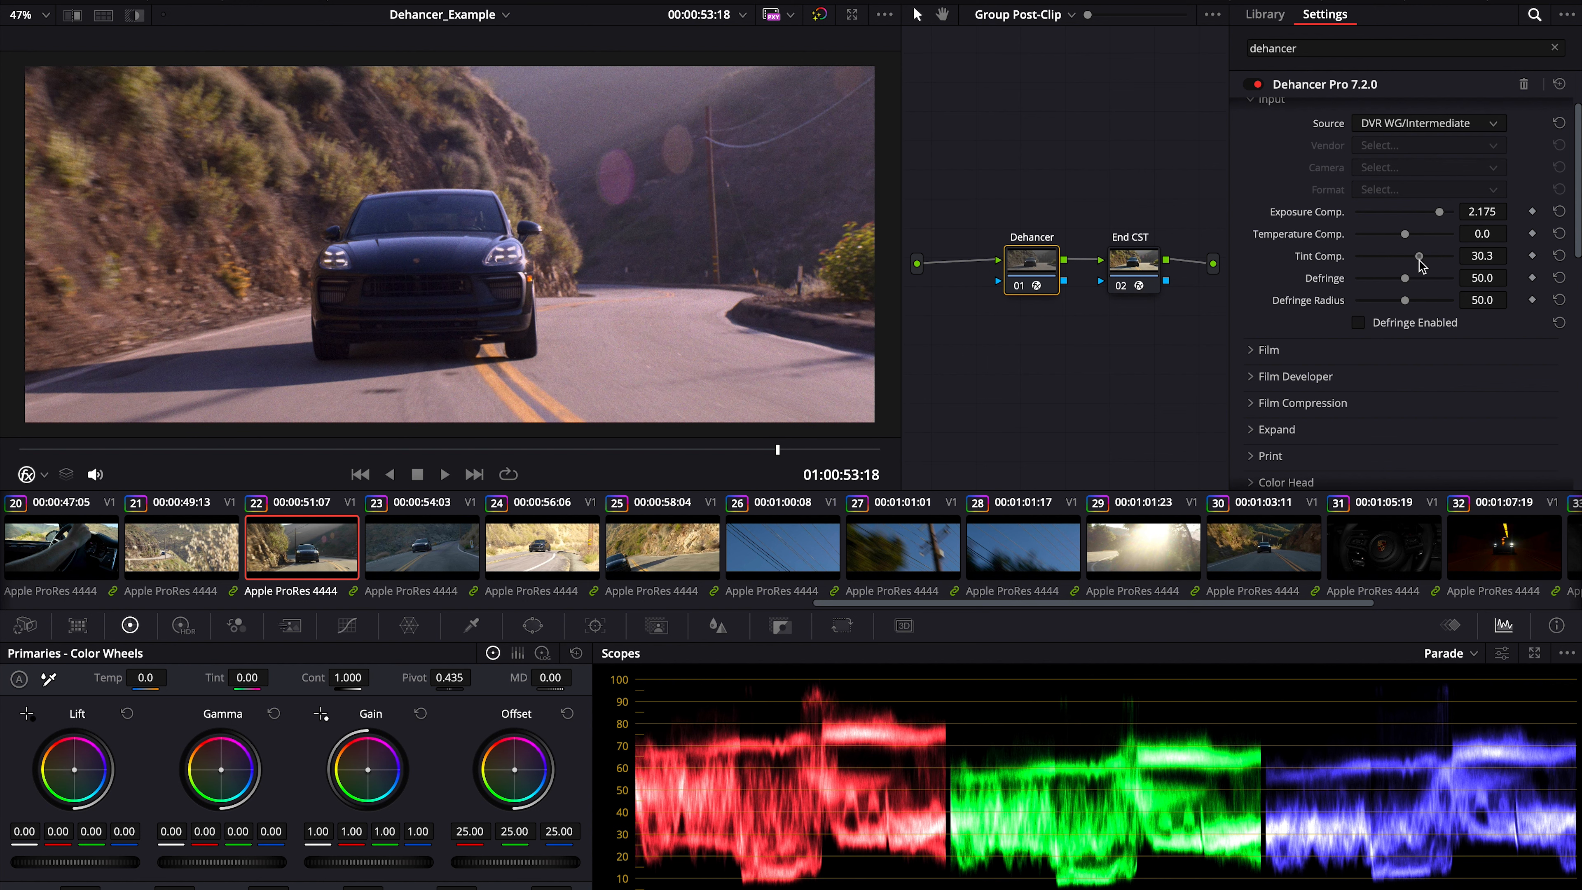
pyautogui.click(1560, 255)
# - Set Temperature Comp. to about -4.6 and Tint Comp. to about 10.1, and collapse the Input section
pyautogui.moveTo(1405, 234); pyautogui.dragTo(1411, 264)
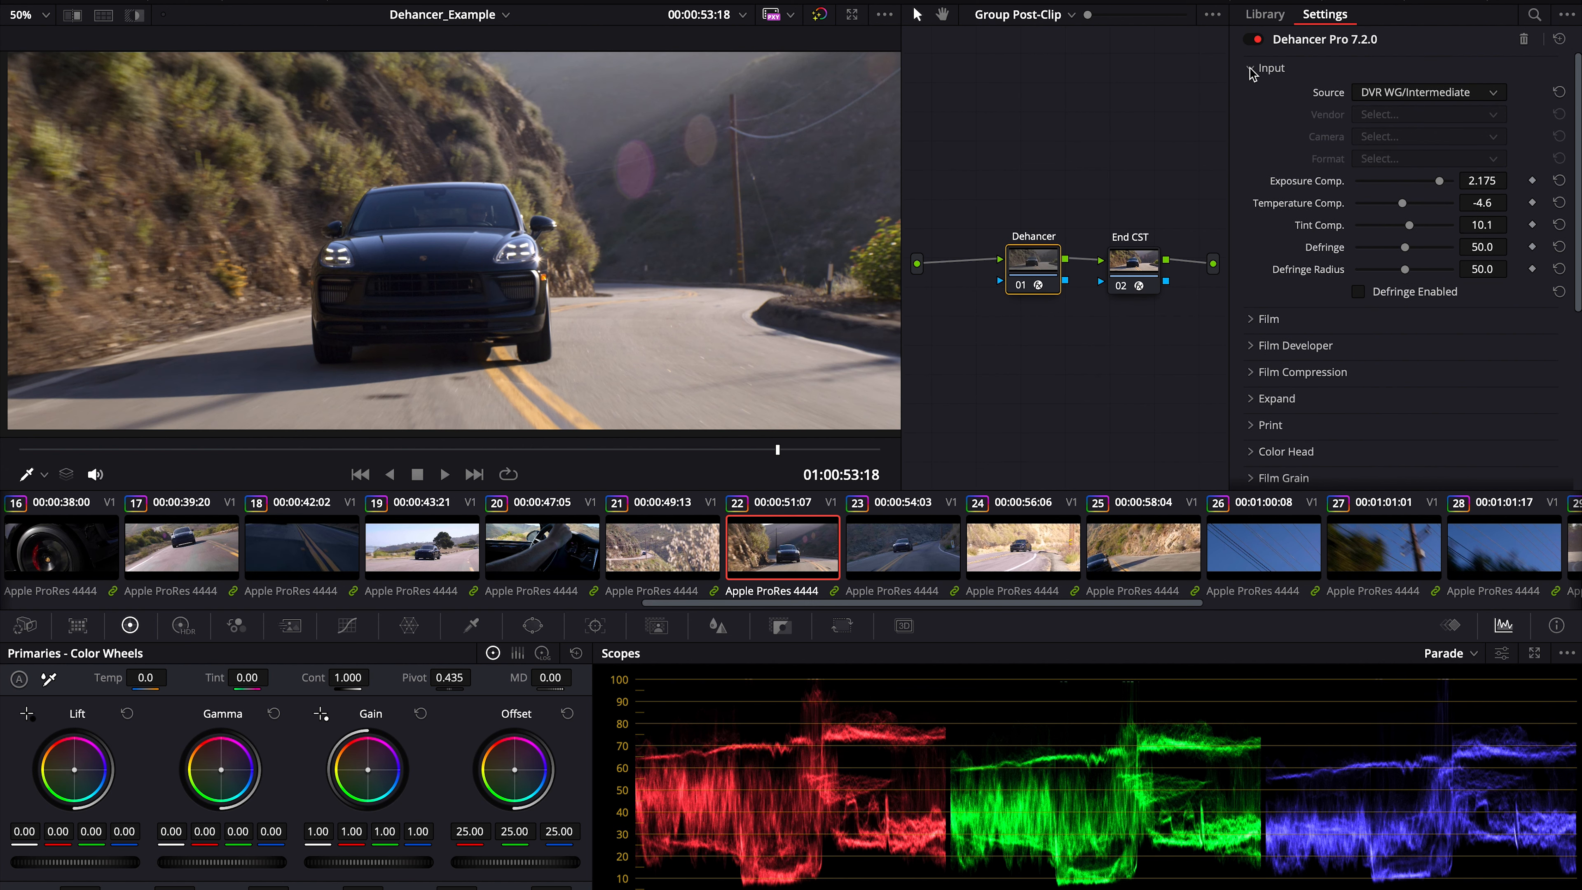
pyautogui.click(1251, 69)
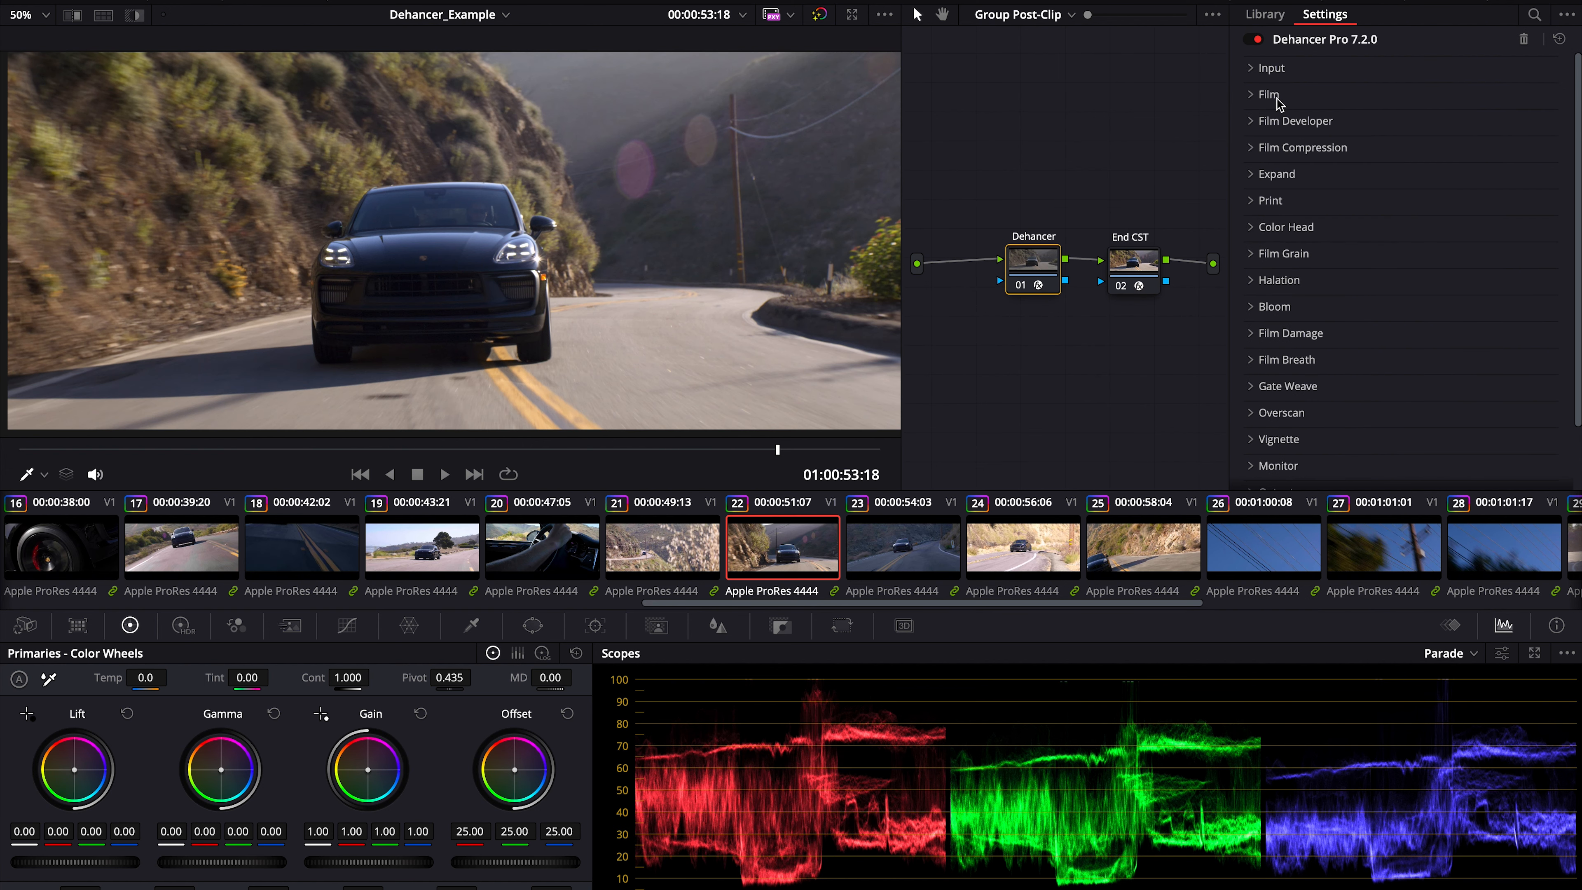
# - Enable Dehancer's Print emulation with the Kodak 2383 Print Film profile and collapse the Print section
pyautogui.click(1252, 201)
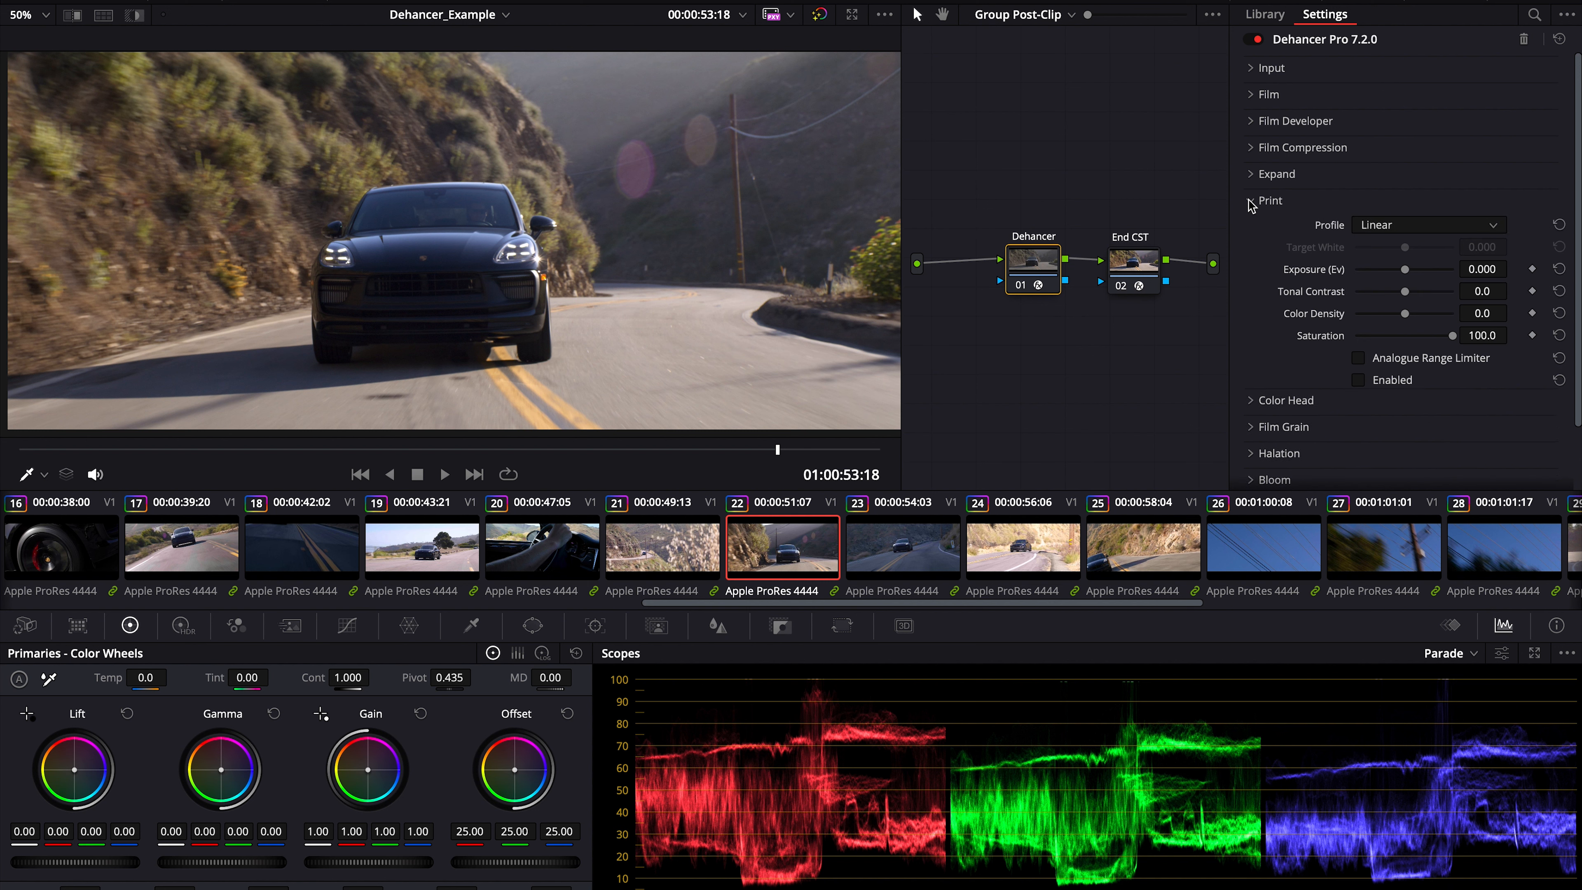
pyautogui.click(1431, 228)
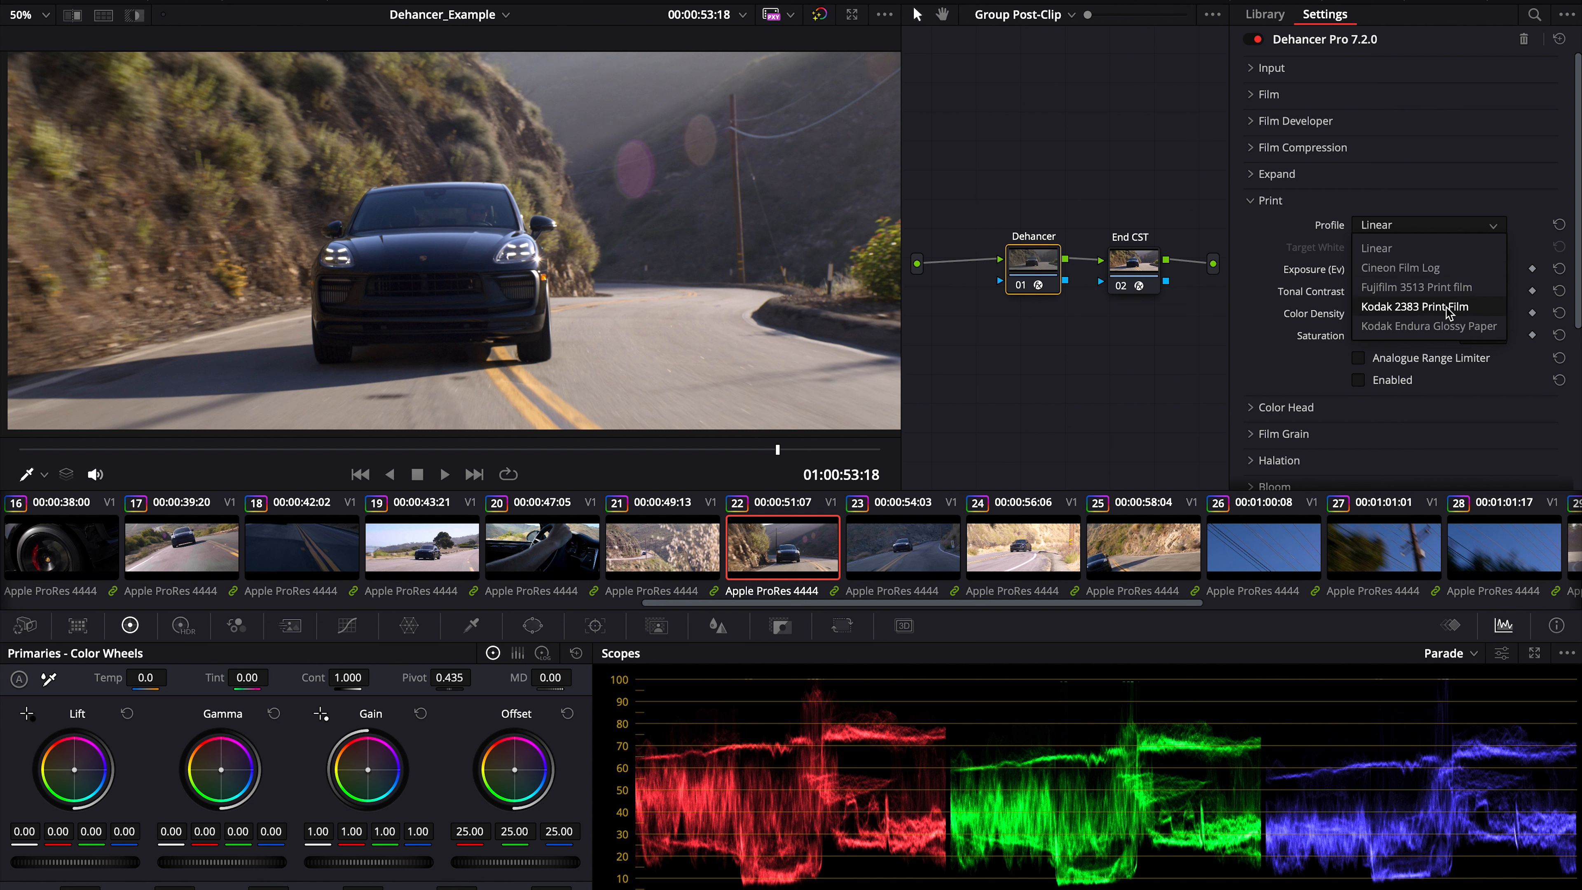
pyautogui.click(1407, 308)
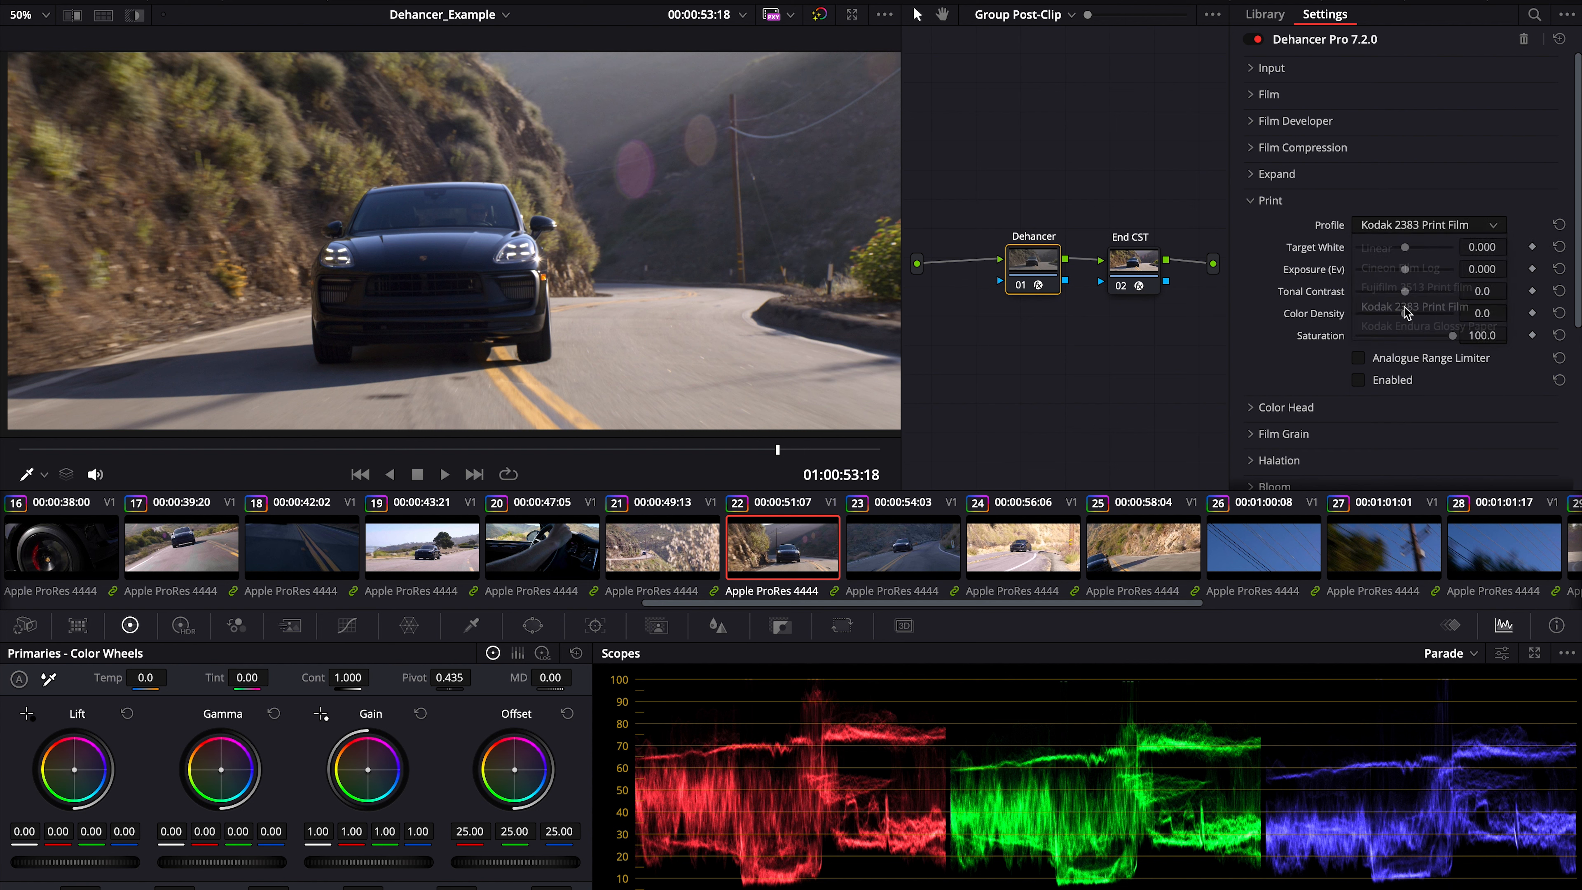
pyautogui.click(1363, 379)
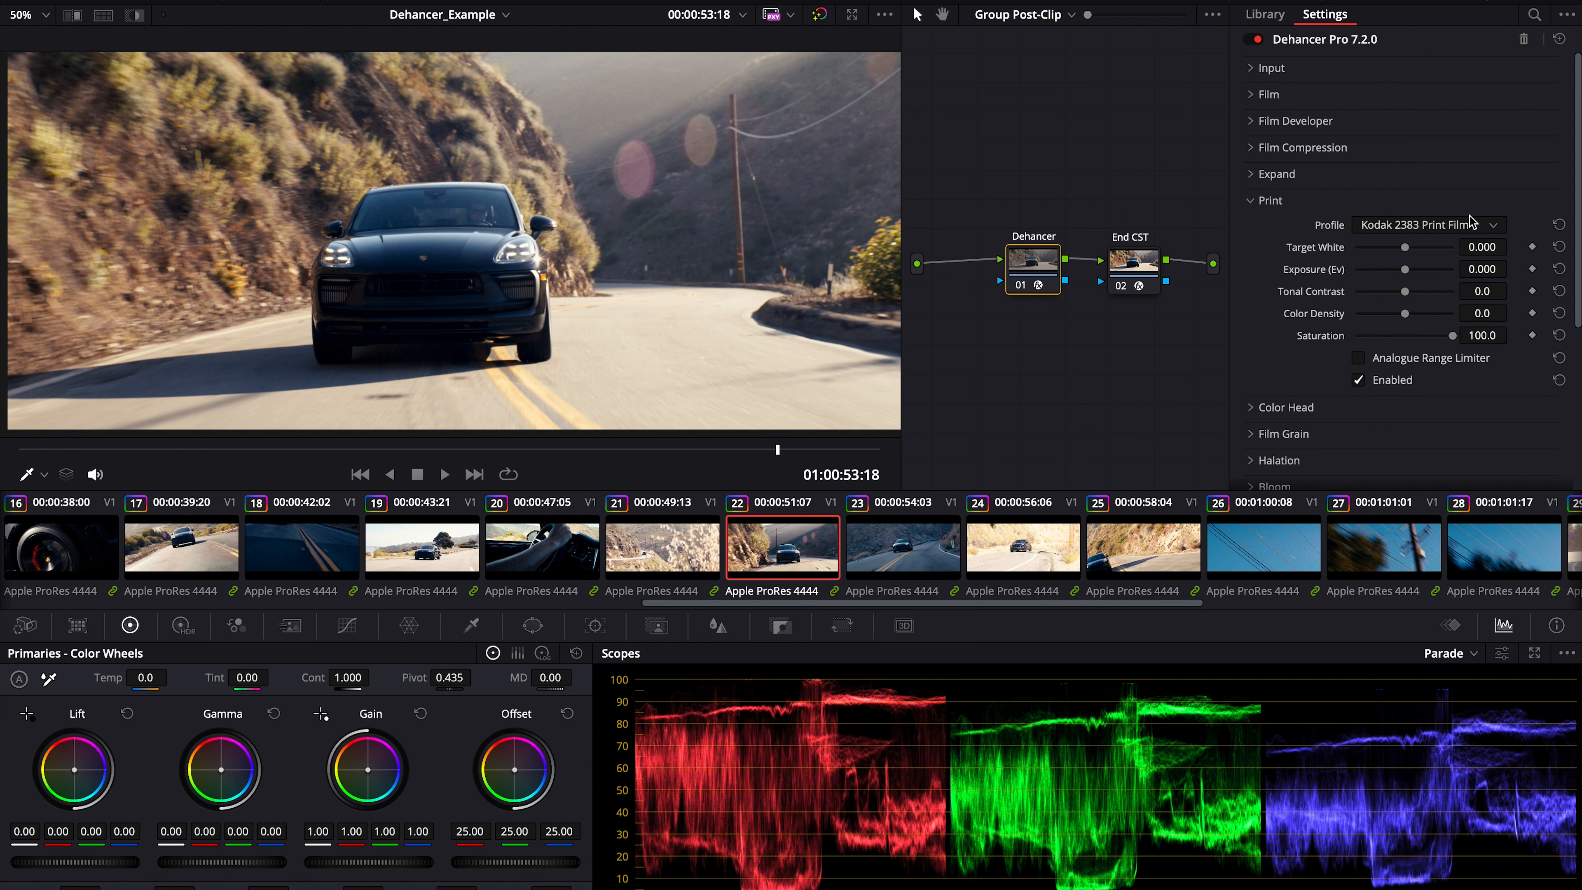
pyautogui.scroll(-2, 1467, 212)
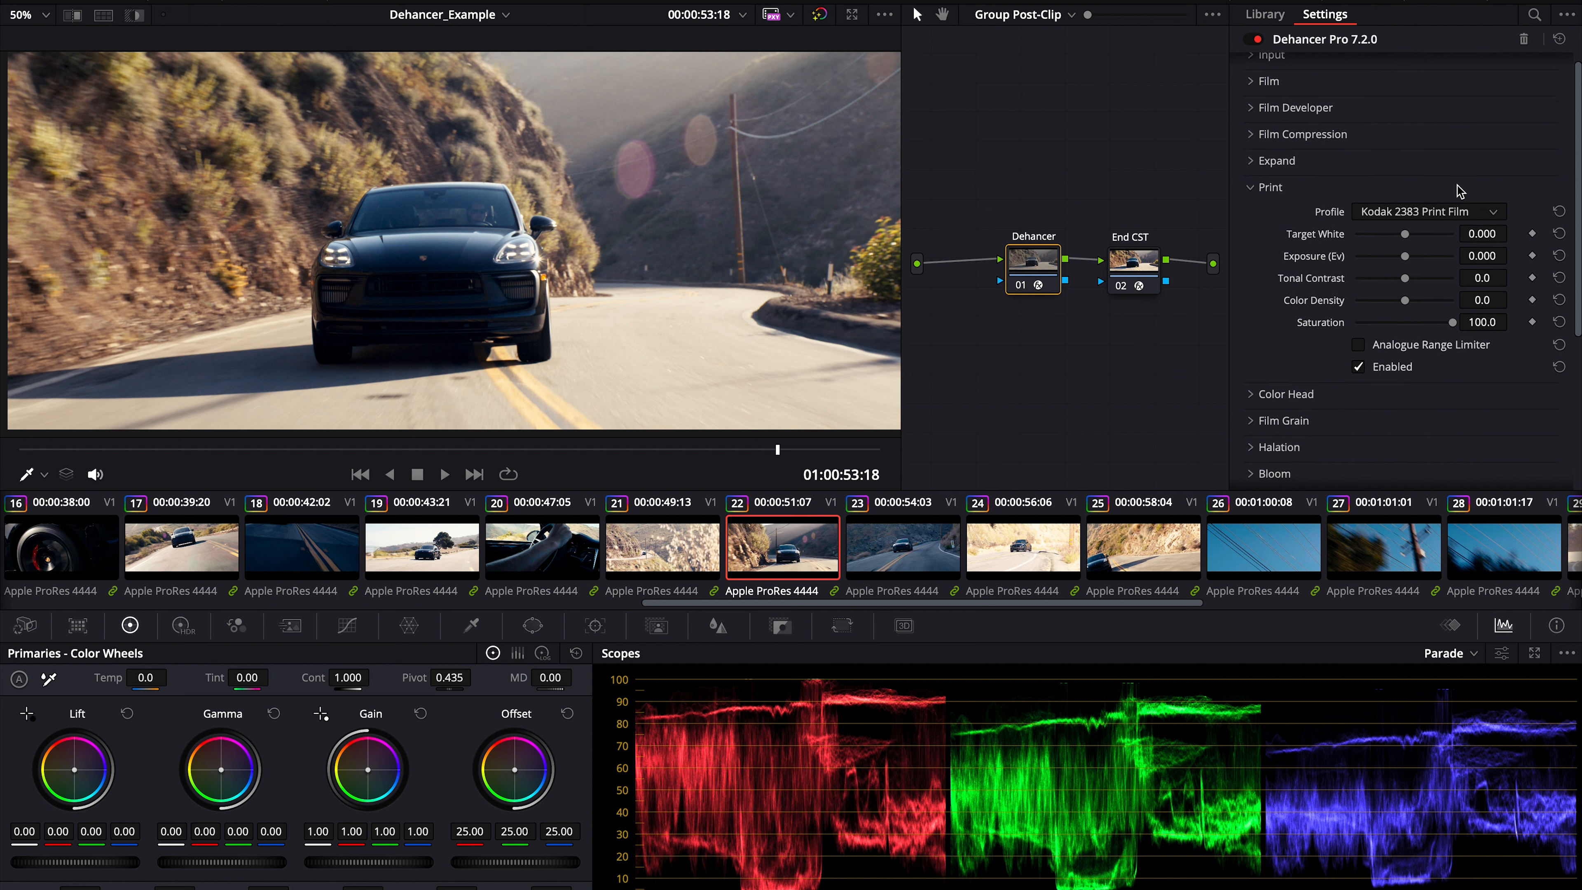
pyautogui.scroll(2, 1460, 190)
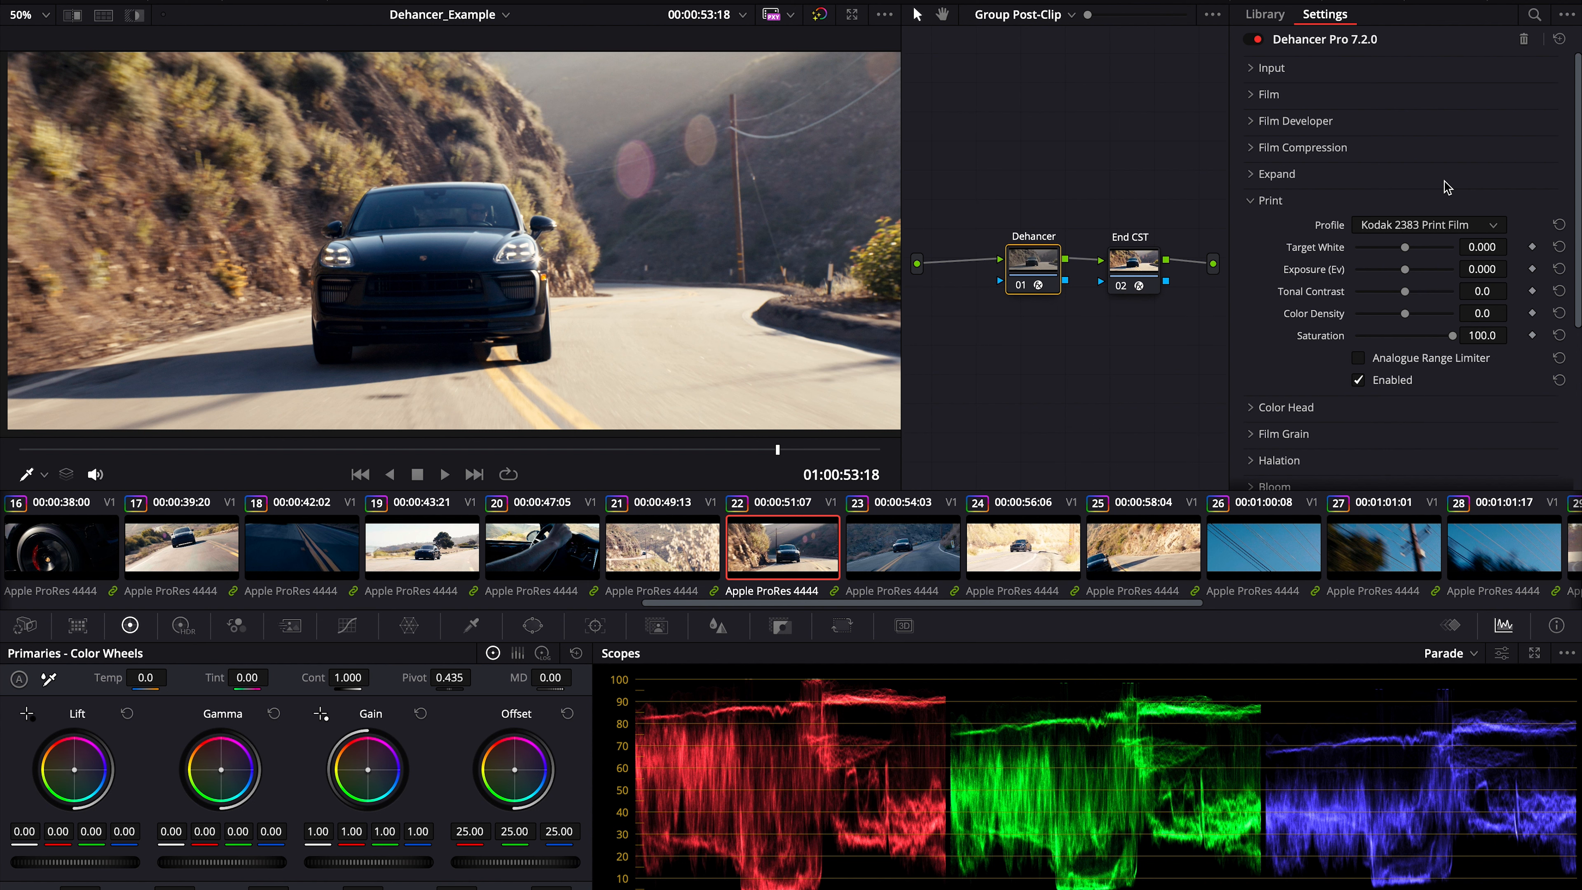
pyautogui.click(1261, 208)
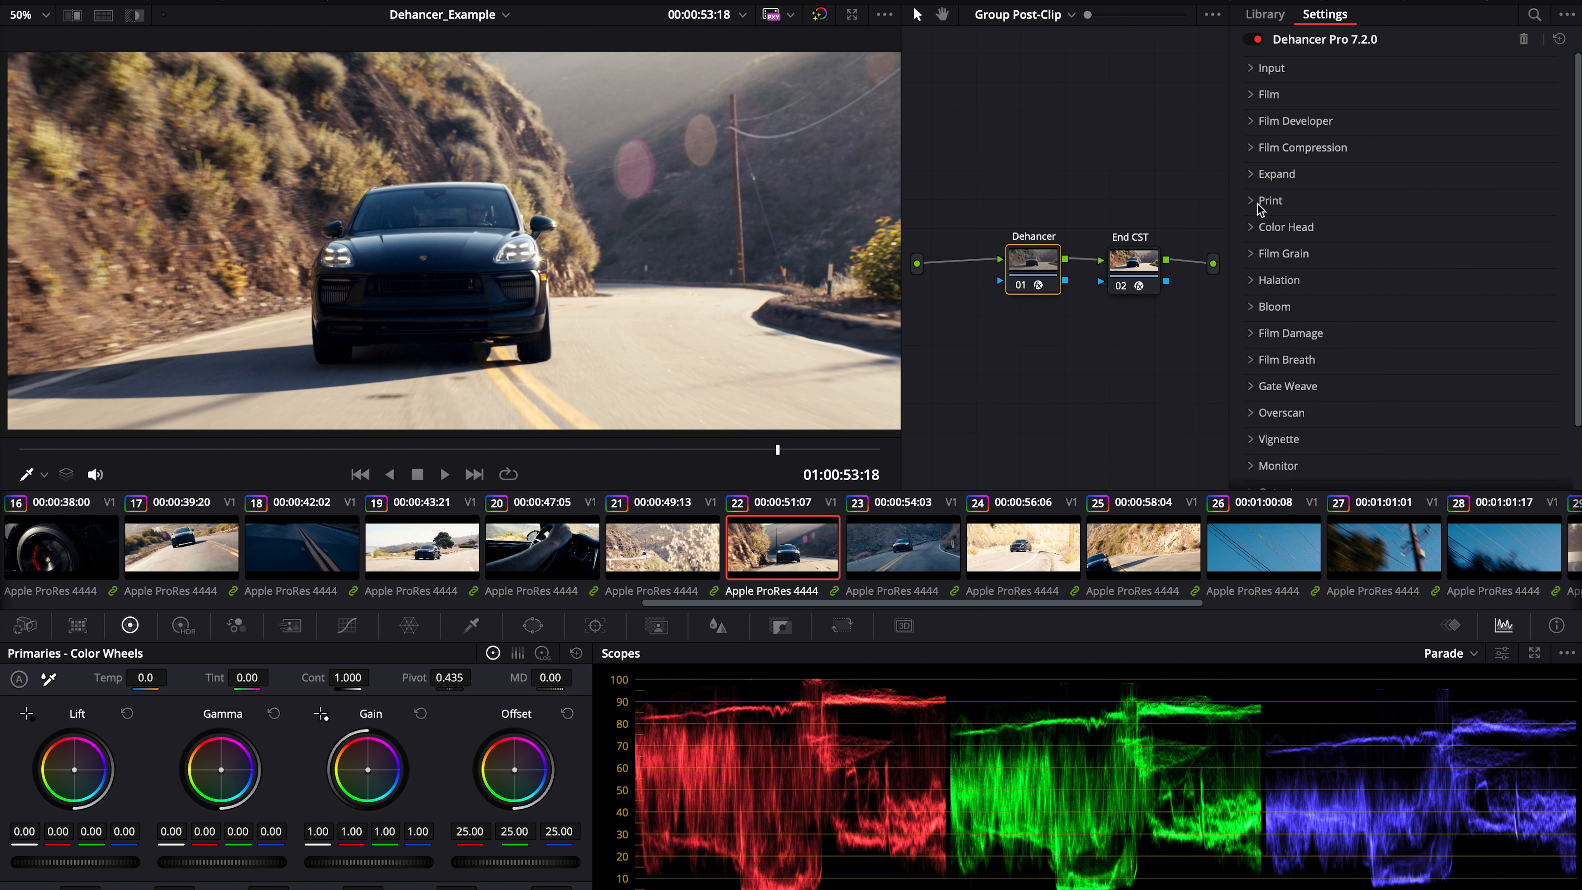
# - Browse the available film stock profiles, keep Kodak Vision3 50D and enable the Film emulation
pyautogui.click(1256, 96)
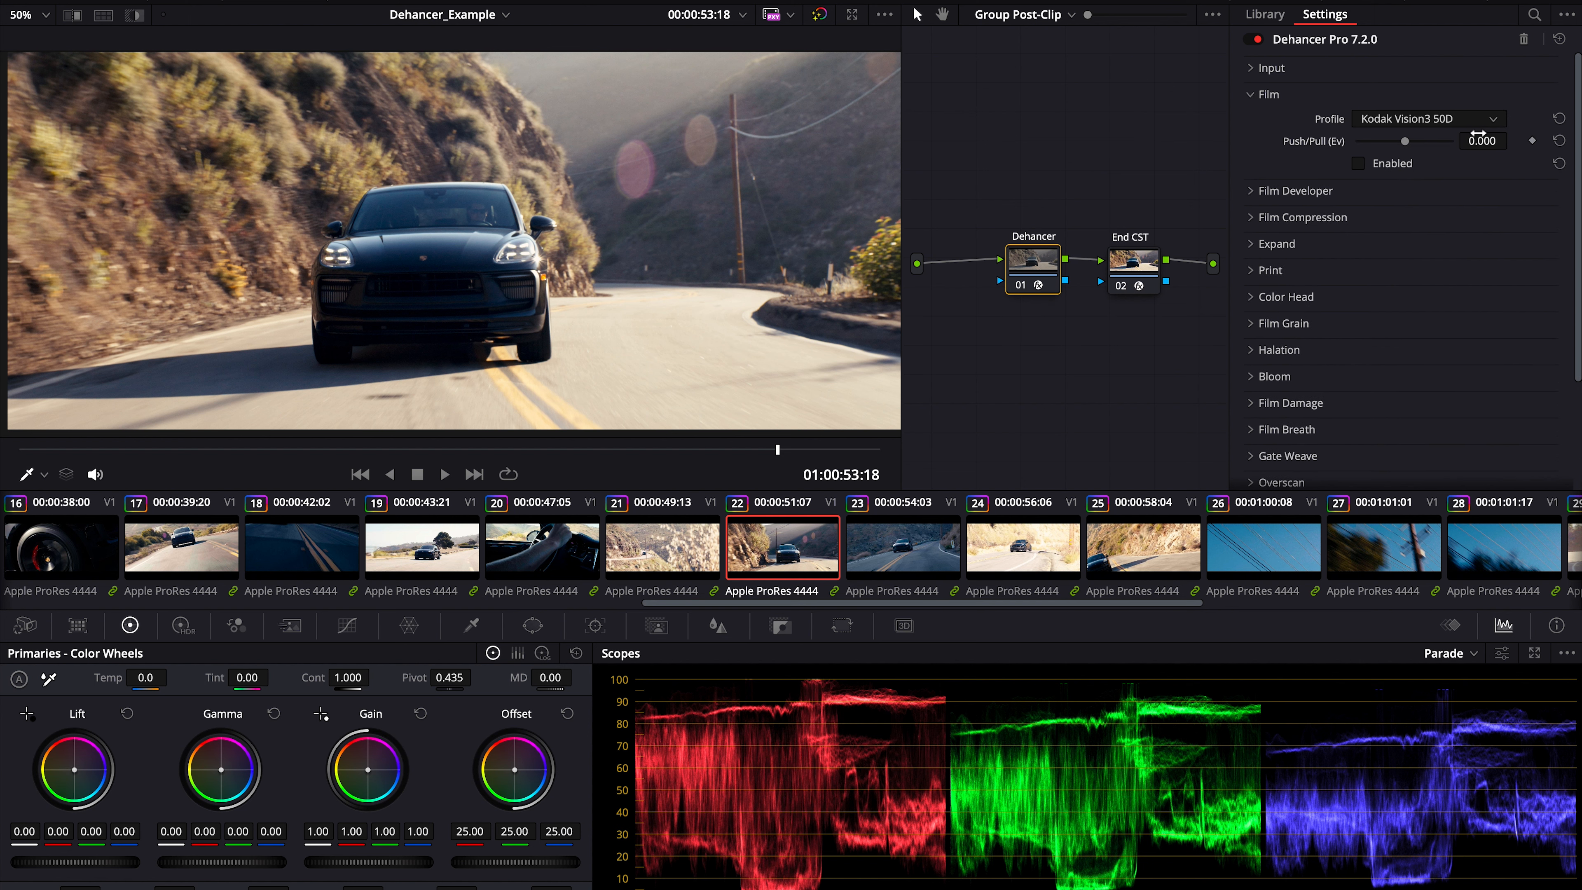
pyautogui.click(1468, 123)
pyautogui.scroll(10, 1458, 162)
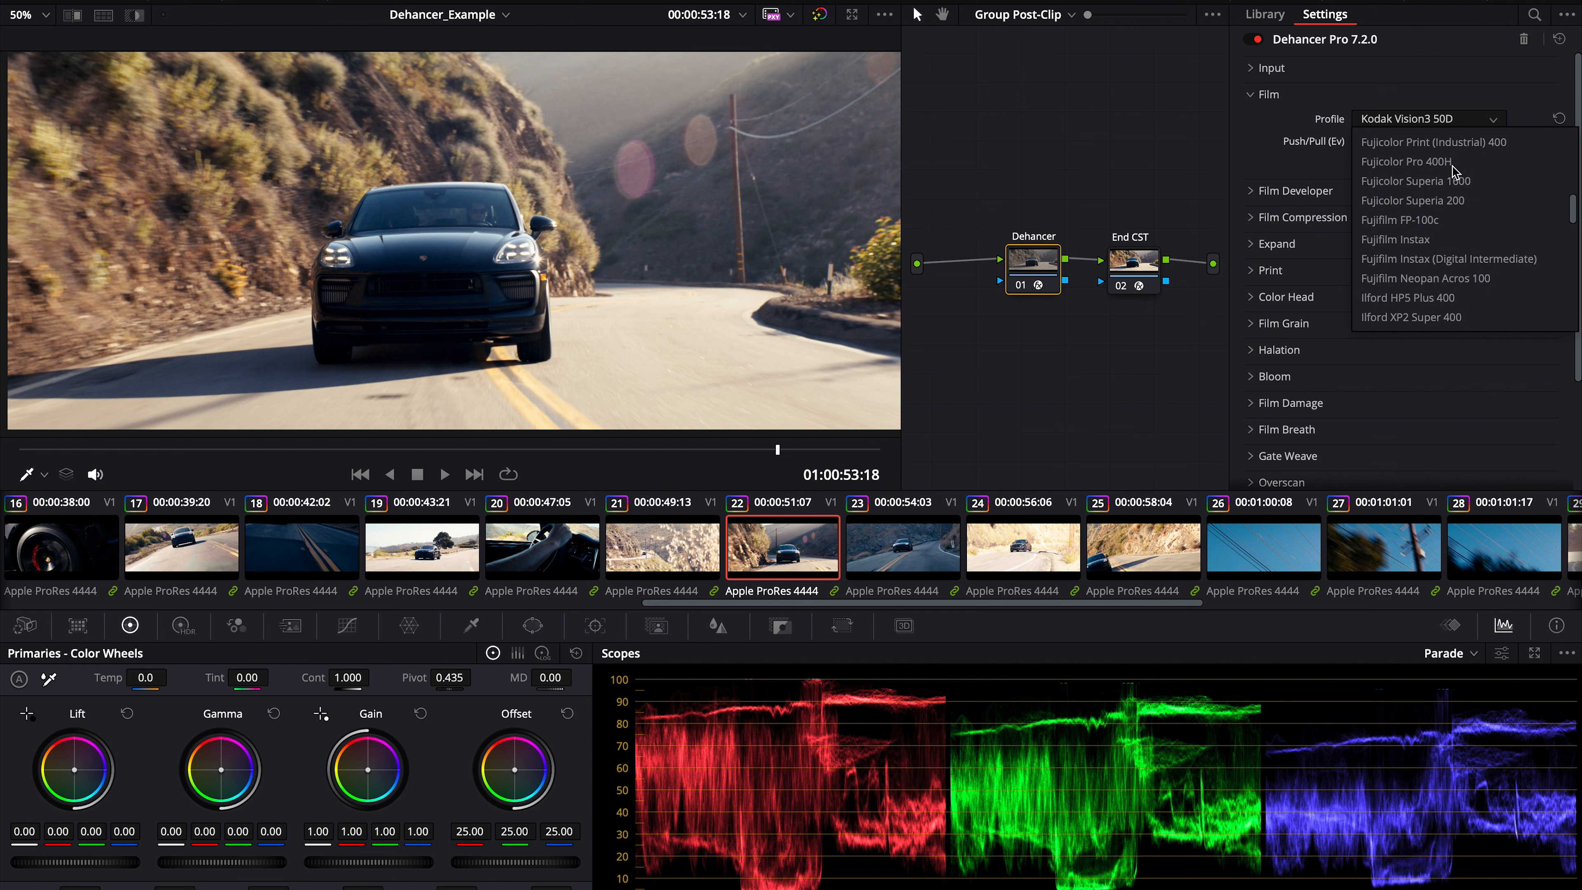
pyautogui.scroll(-5, 1458, 187)
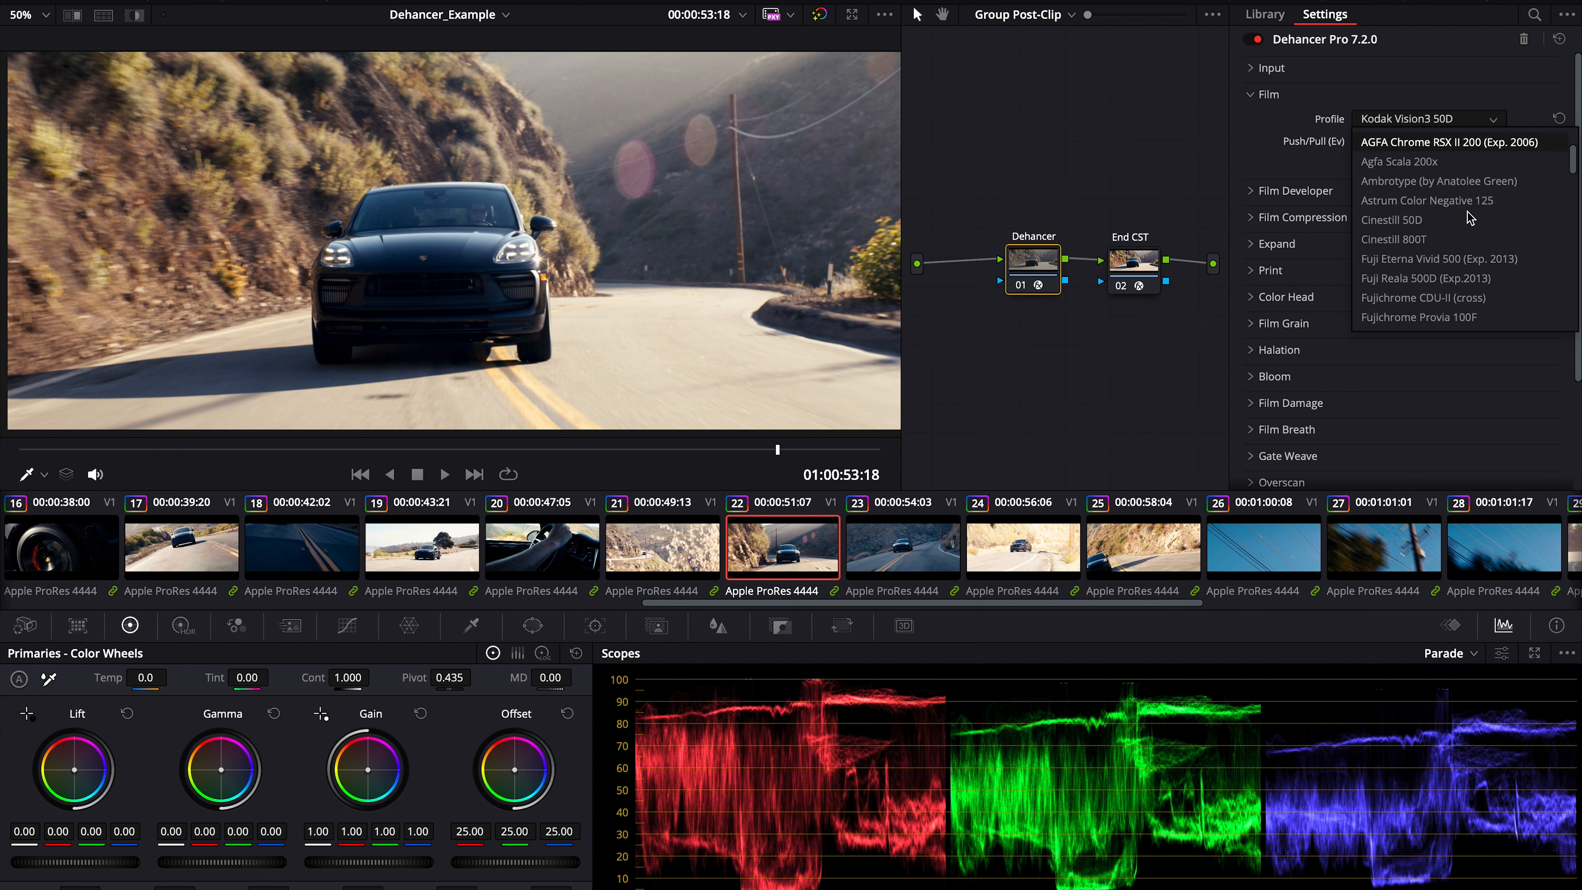
pyautogui.scroll(-5, 1468, 218)
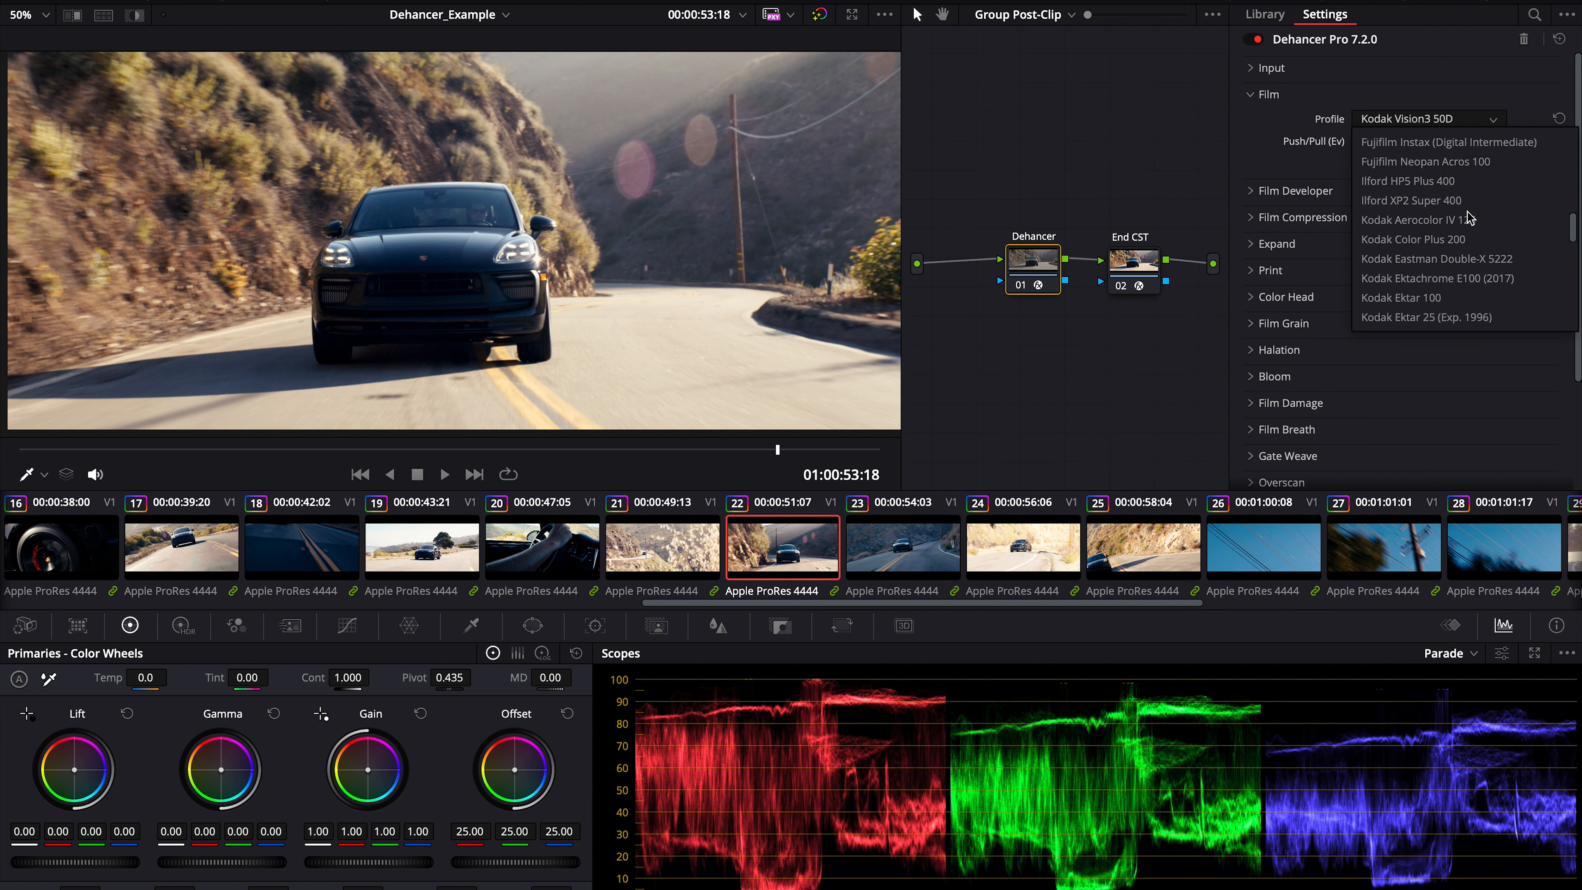
pyautogui.scroll(-3, 1484, 187)
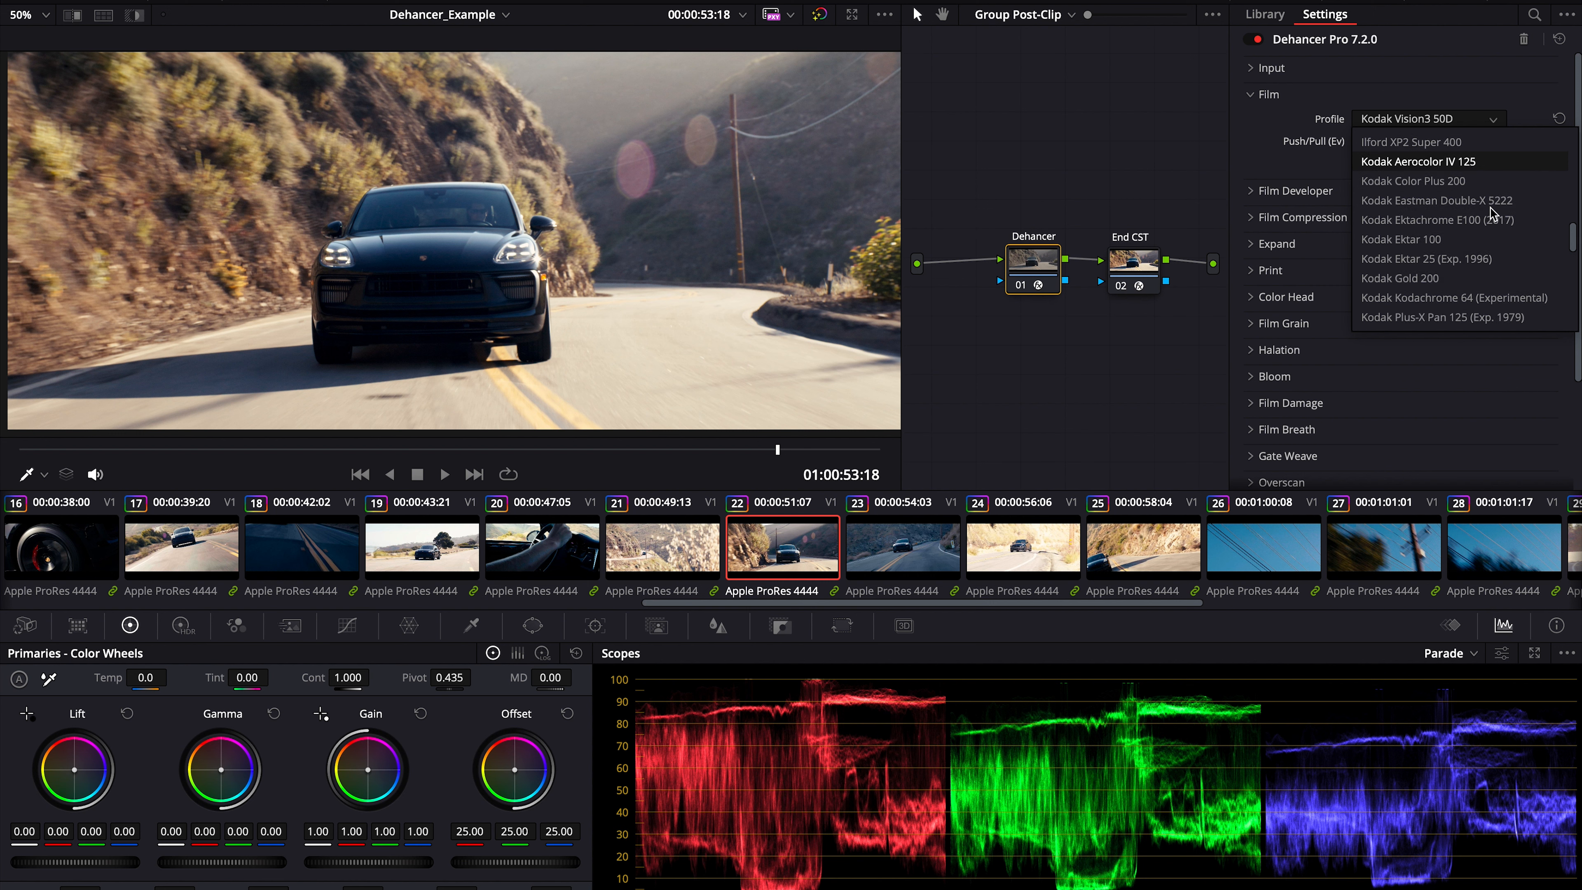
pyautogui.scroll(2, 1451, 175)
pyautogui.click(1421, 113)
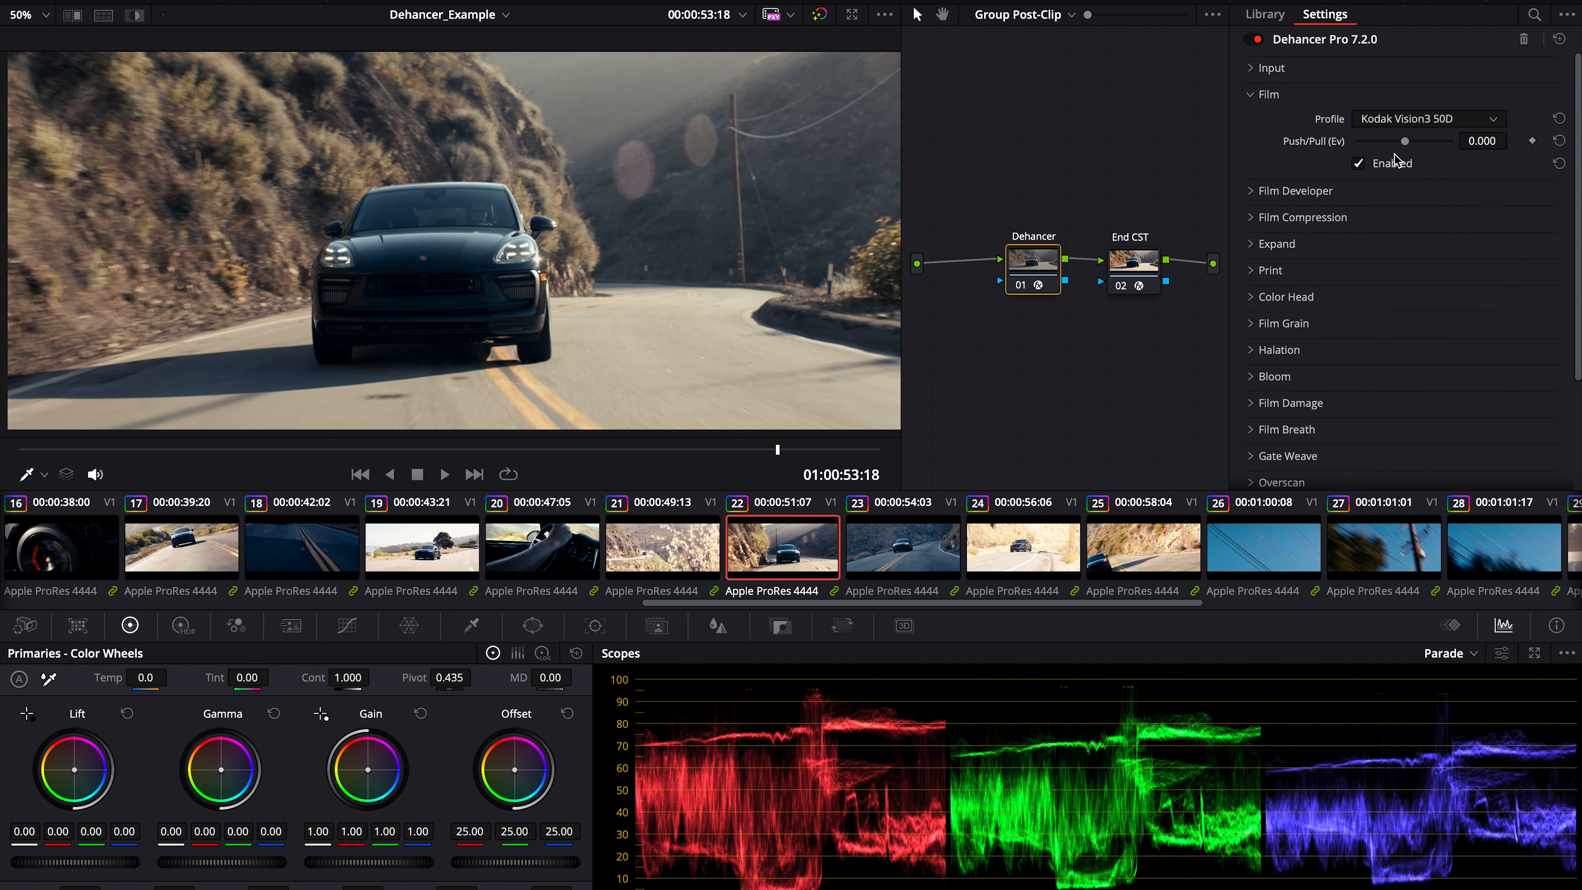
# - Try other film stock profiles in the Film section, ending on Lomochrome Purple XR 100-400
pyautogui.click(1417, 121)
pyautogui.click(1412, 182)
pyautogui.click(1415, 185)
pyautogui.scroll(-4, 1413, 199)
pyautogui.click(1413, 222)
pyautogui.click(1415, 122)
pyautogui.scroll(-4, 1412, 275)
pyautogui.click(1433, 259)
# - Try the Polaroid Type 100 Sepia (Exp. 2009) film profile, followed by Rollei CN200
pyautogui.click(1417, 118)
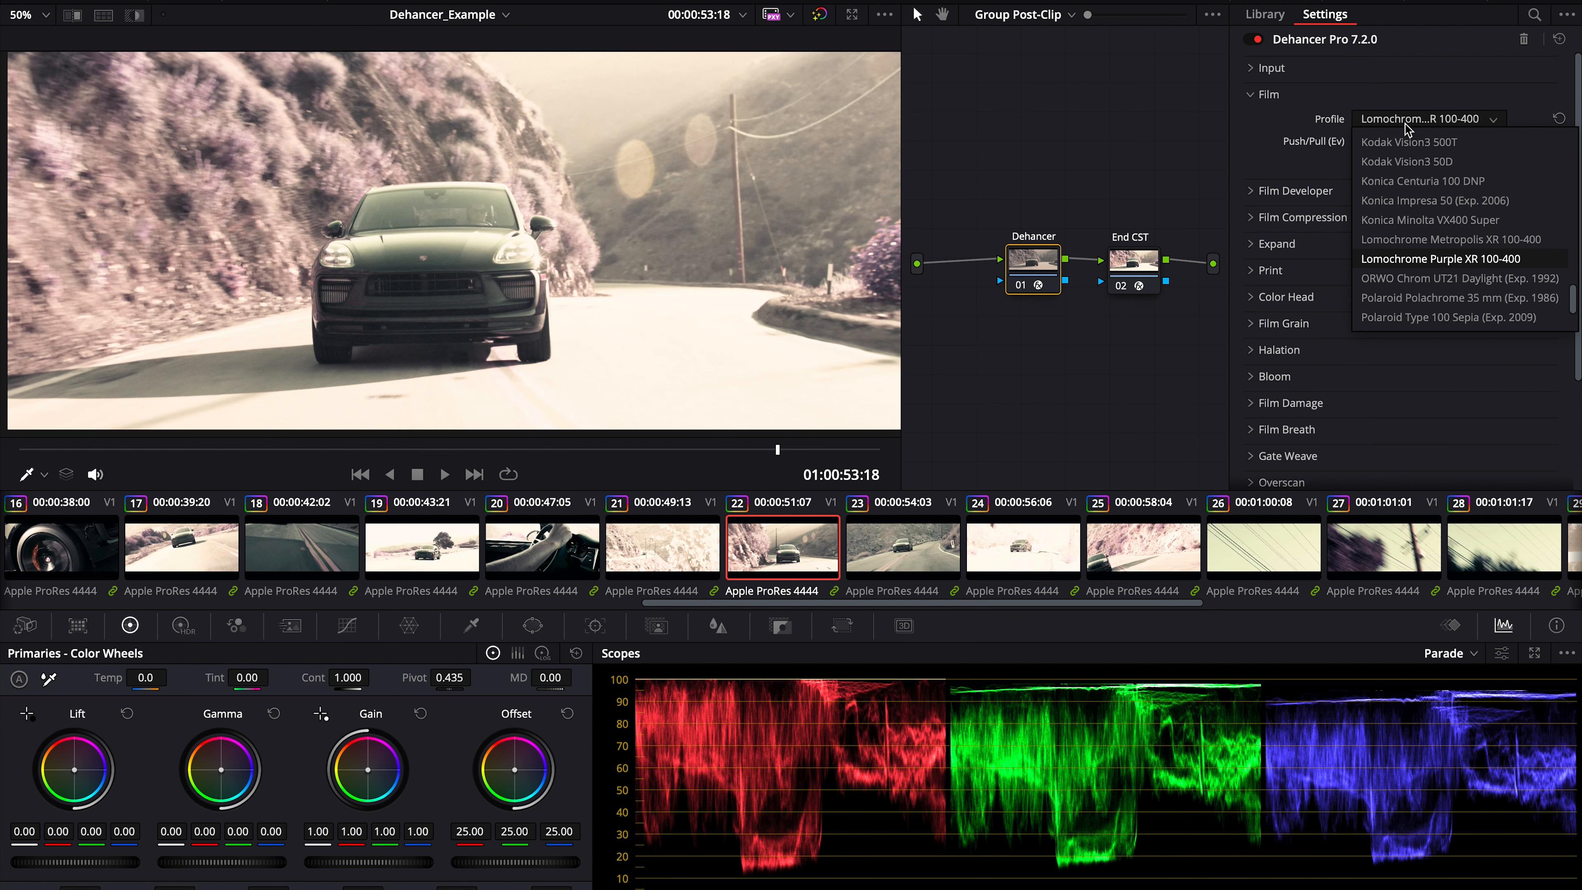
pyautogui.click(1408, 317)
pyautogui.scroll(-1, 1408, 187)
pyautogui.click(1417, 102)
pyautogui.scroll(-2, 1405, 250)
pyautogui.click(1406, 271)
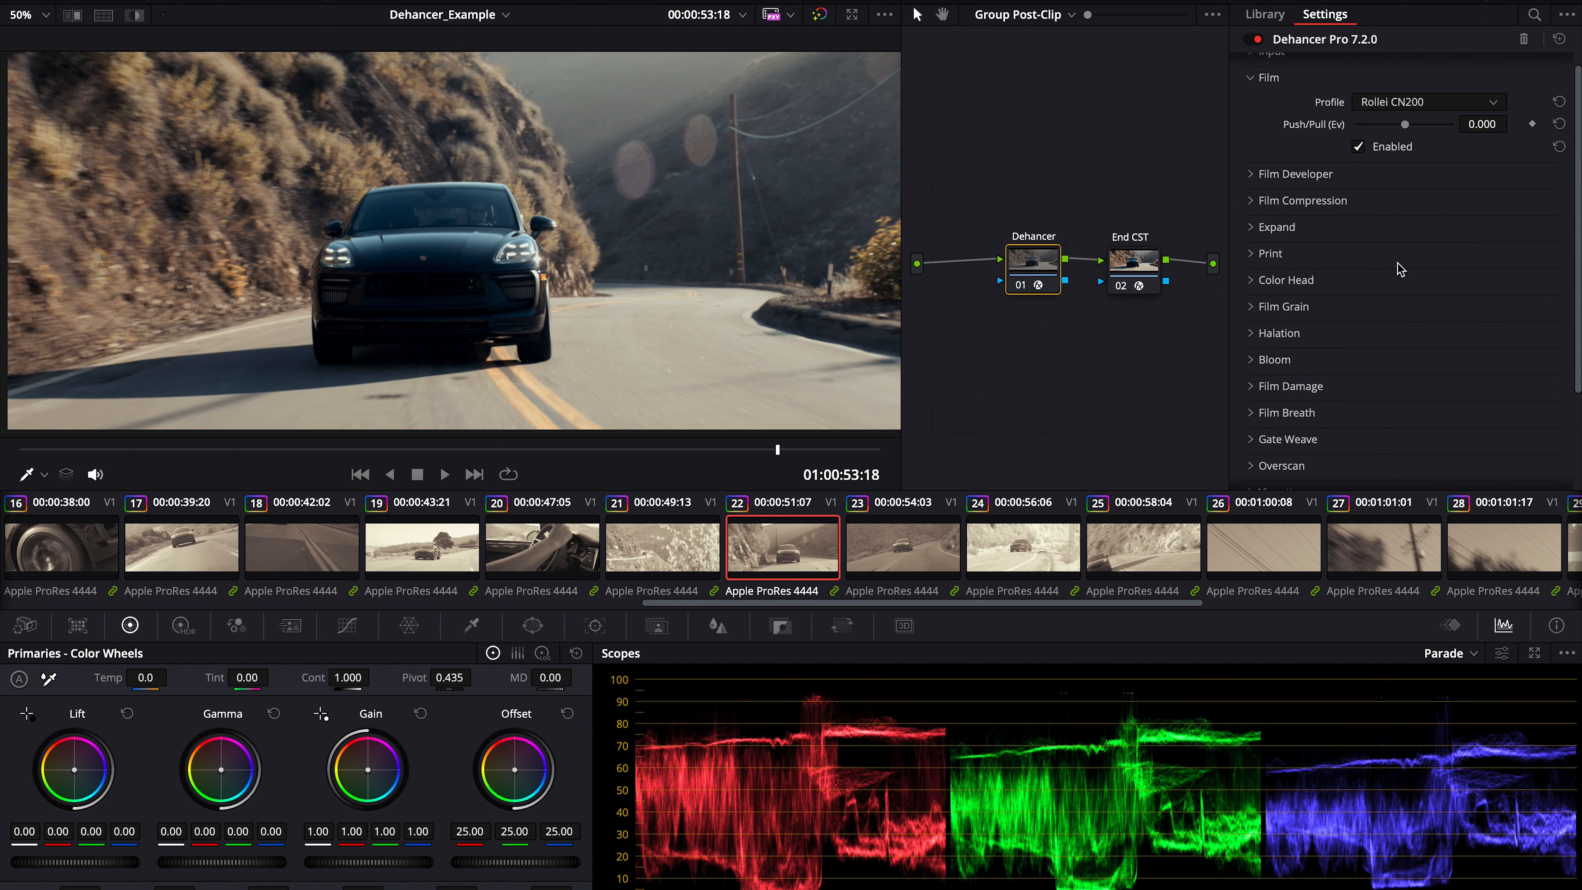
# - Set the film profile back to Kodak Vision3 50D and collapse the Film section
pyautogui.click(1405, 103)
pyautogui.scroll(5, 1398, 243)
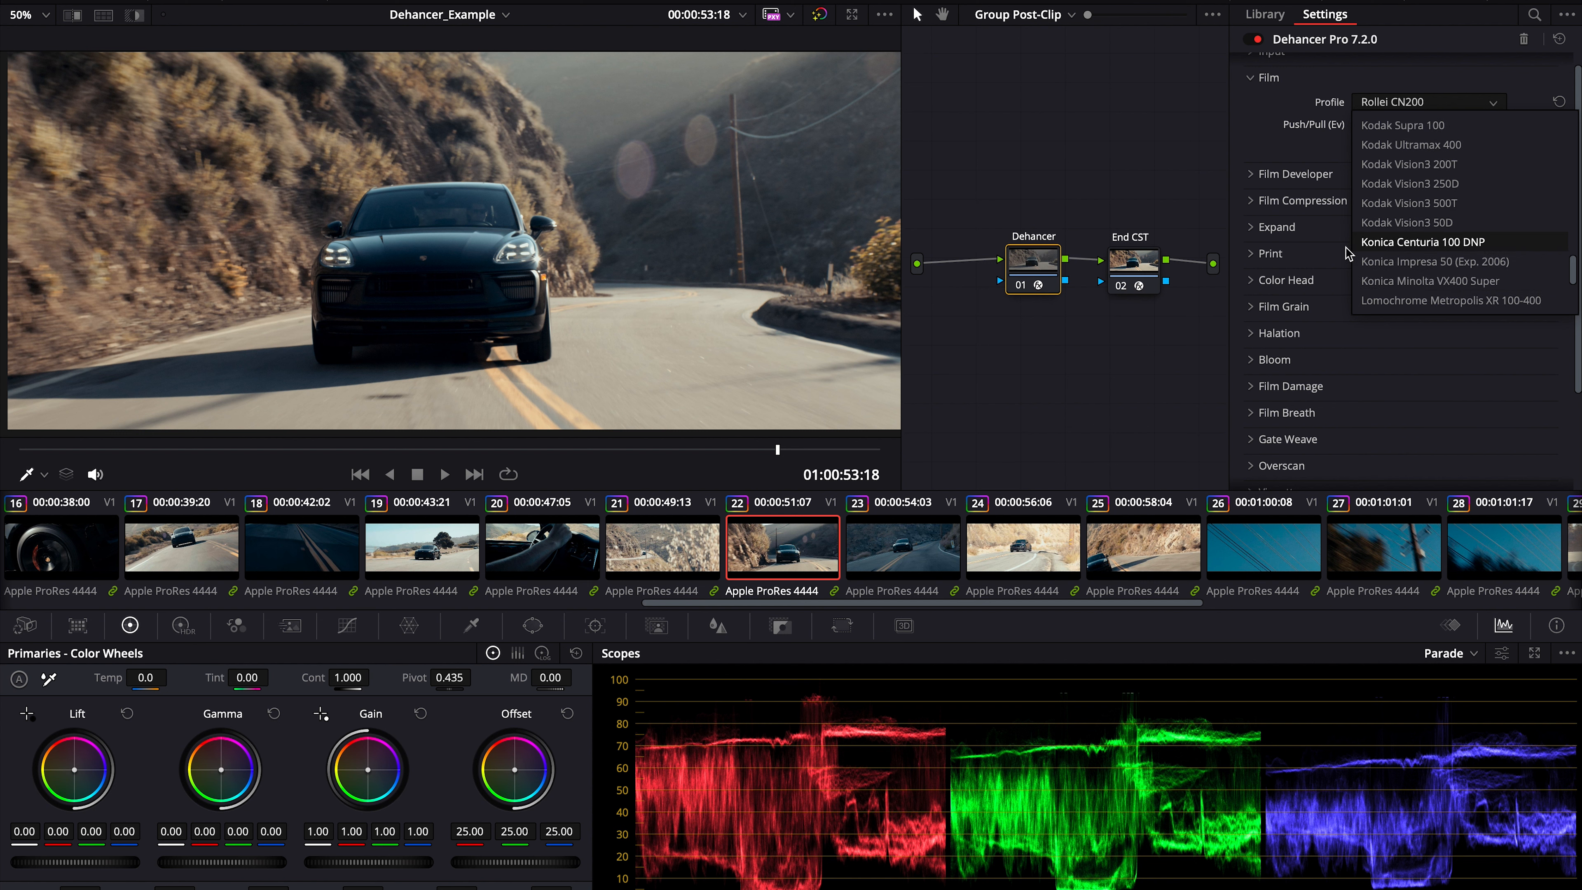
pyautogui.scroll(1, 1402, 247)
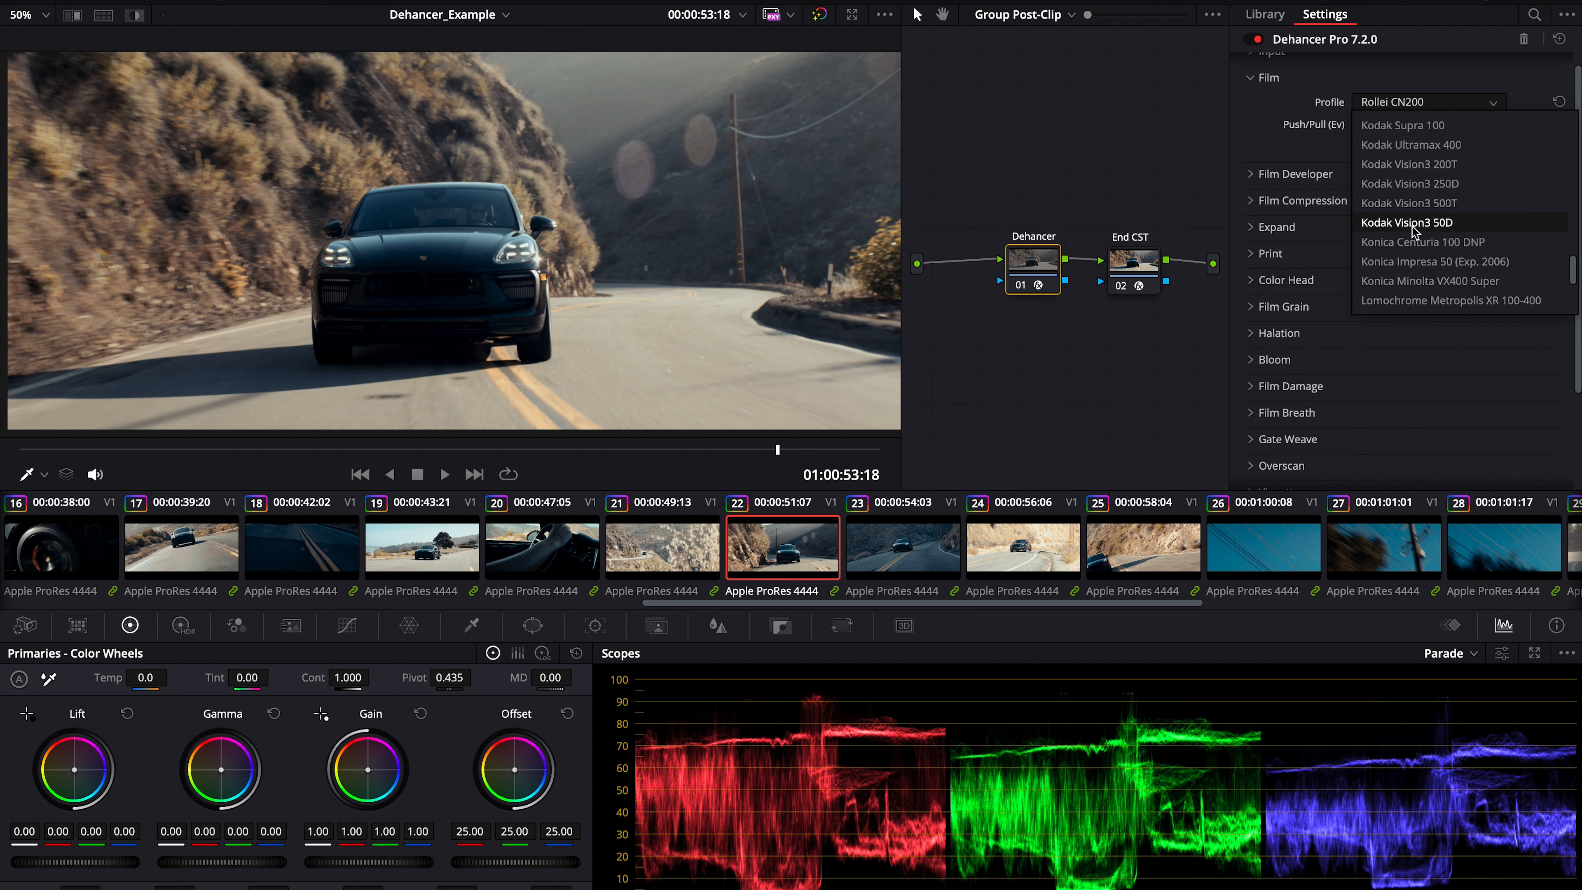
pyautogui.click(1437, 224)
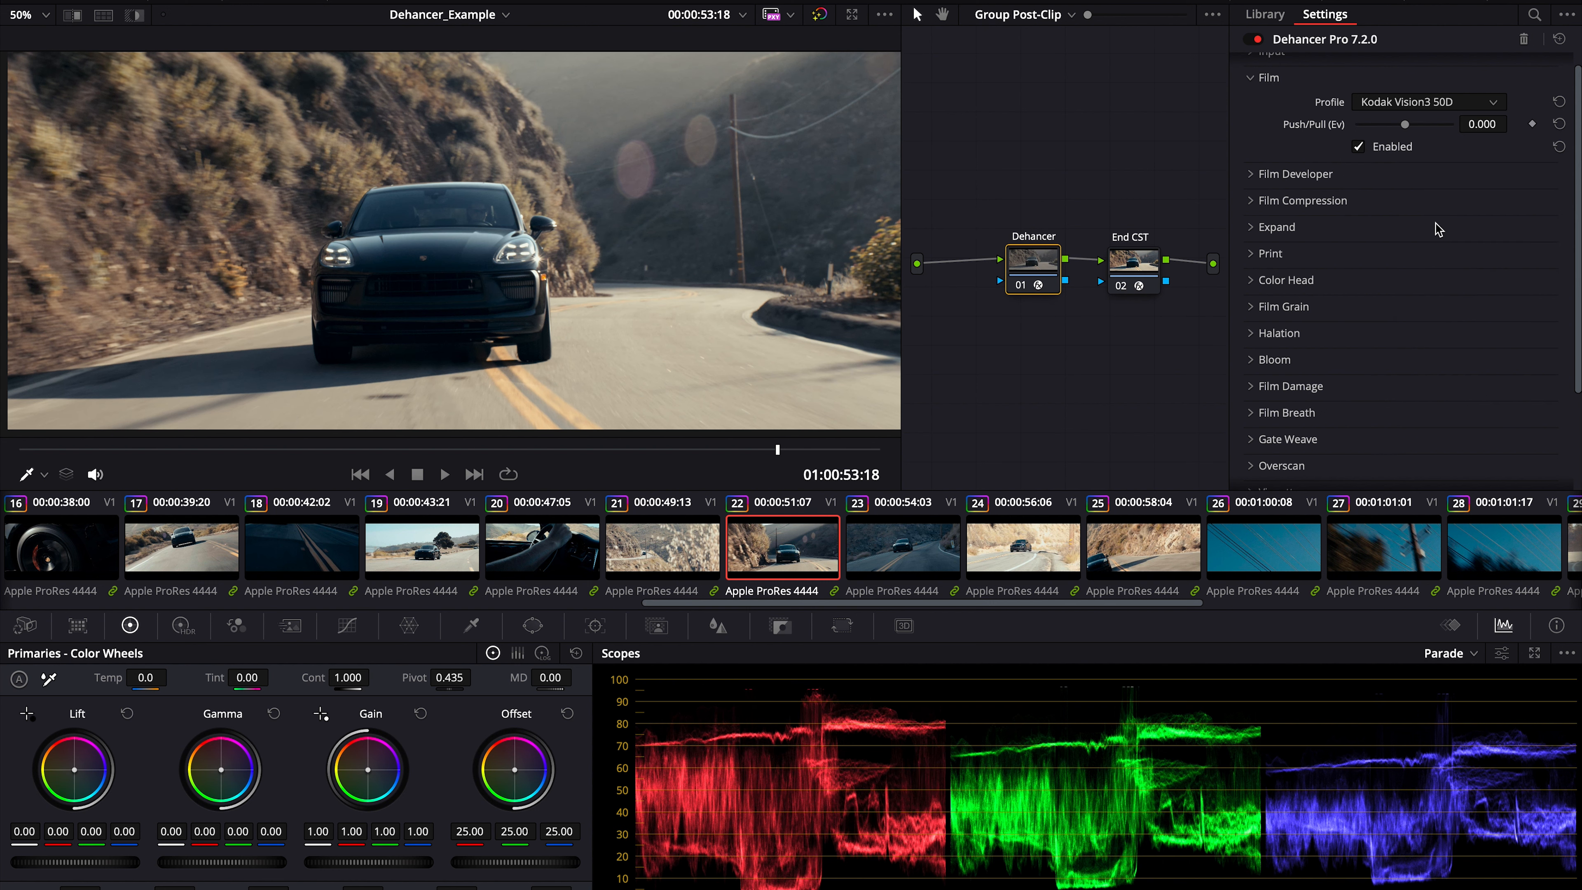
pyautogui.scroll(1, 1436, 229)
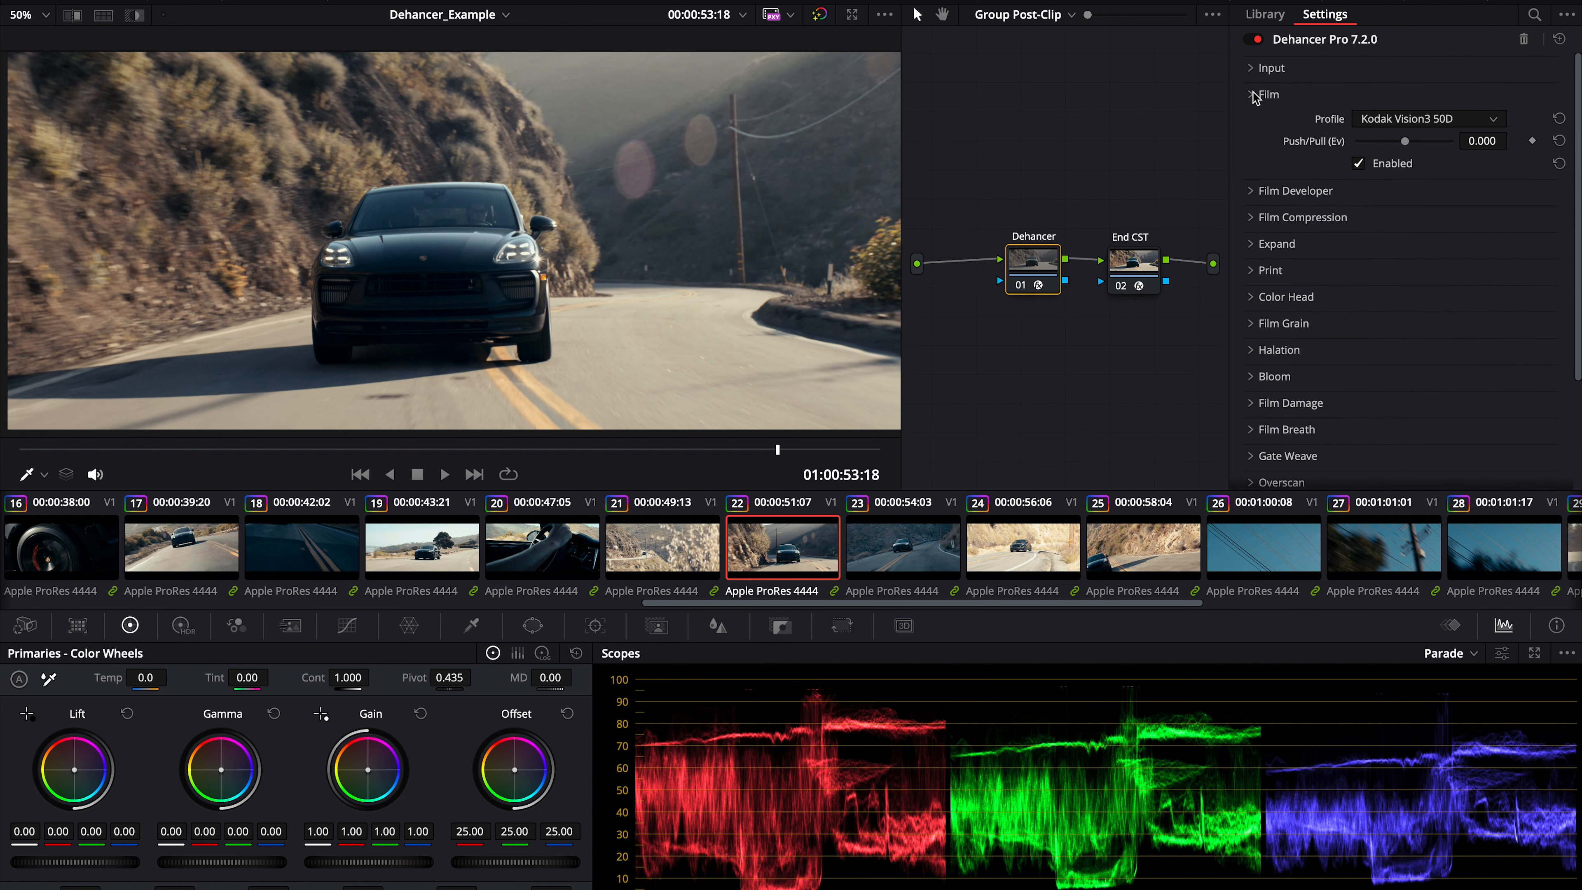
pyautogui.click(1255, 96)
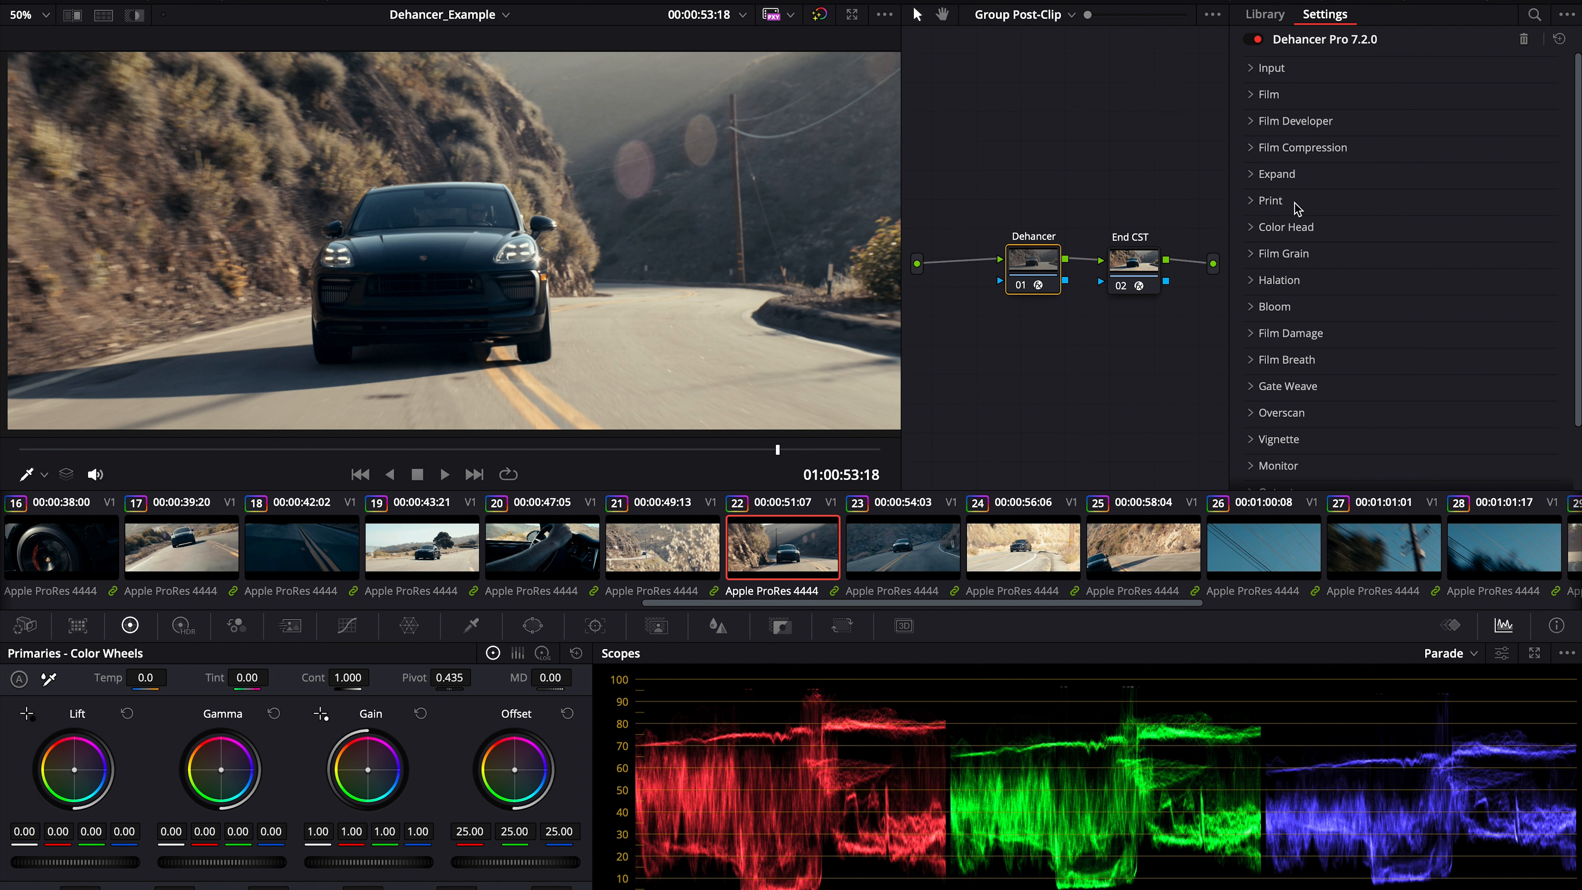
# - Set the Print section's Tonal Contrast to about 5.9 and collapse the section
pyautogui.click(1259, 201)
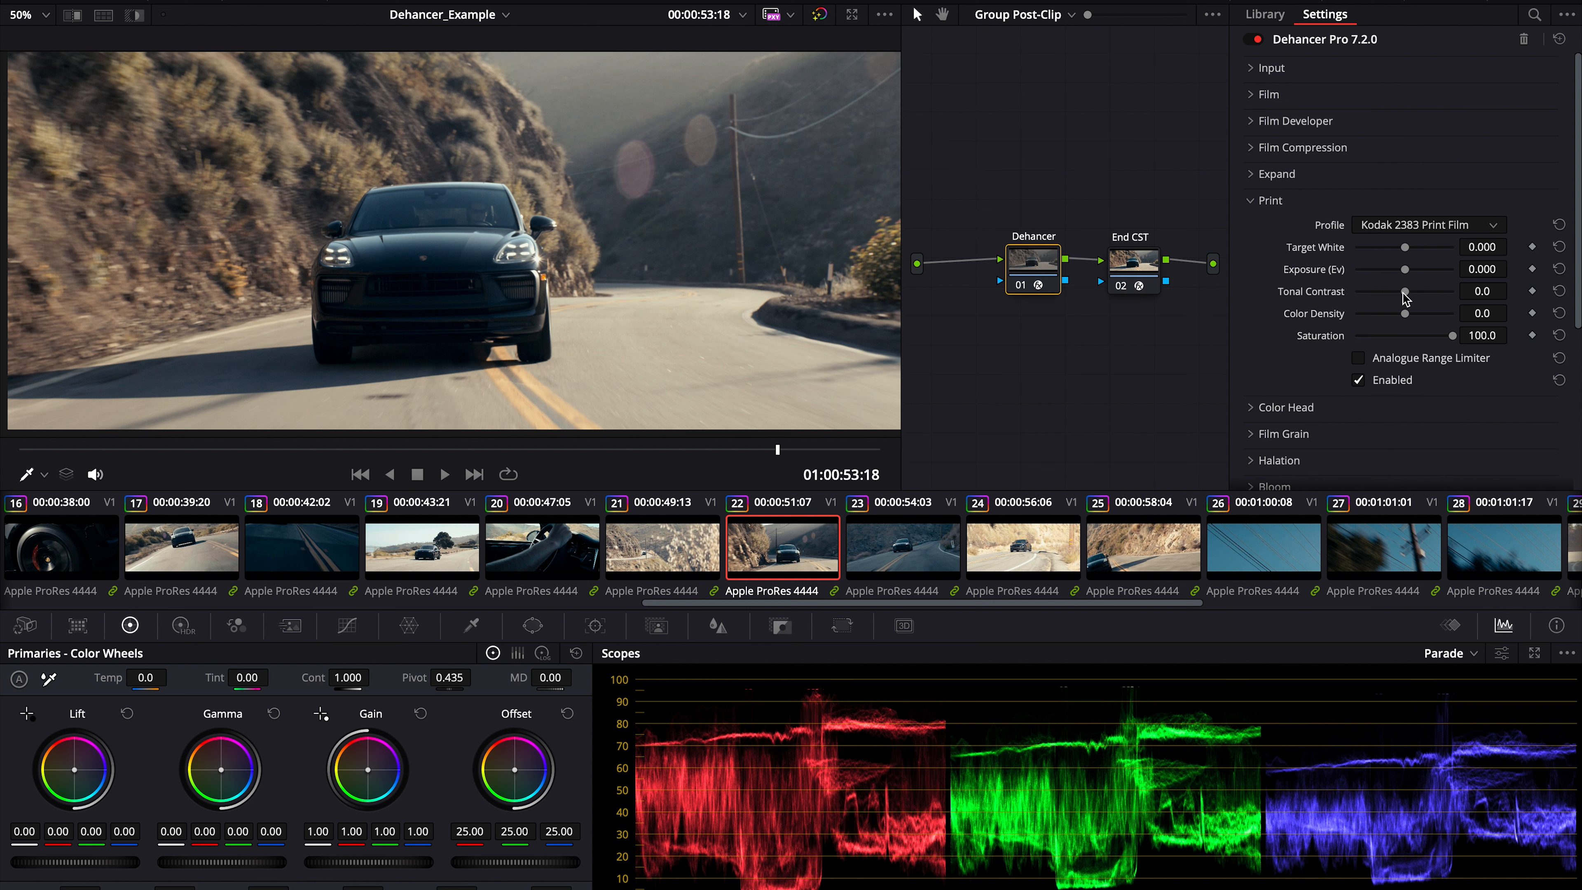
pyautogui.moveTo(1409, 300); pyautogui.dragTo(1414, 301)
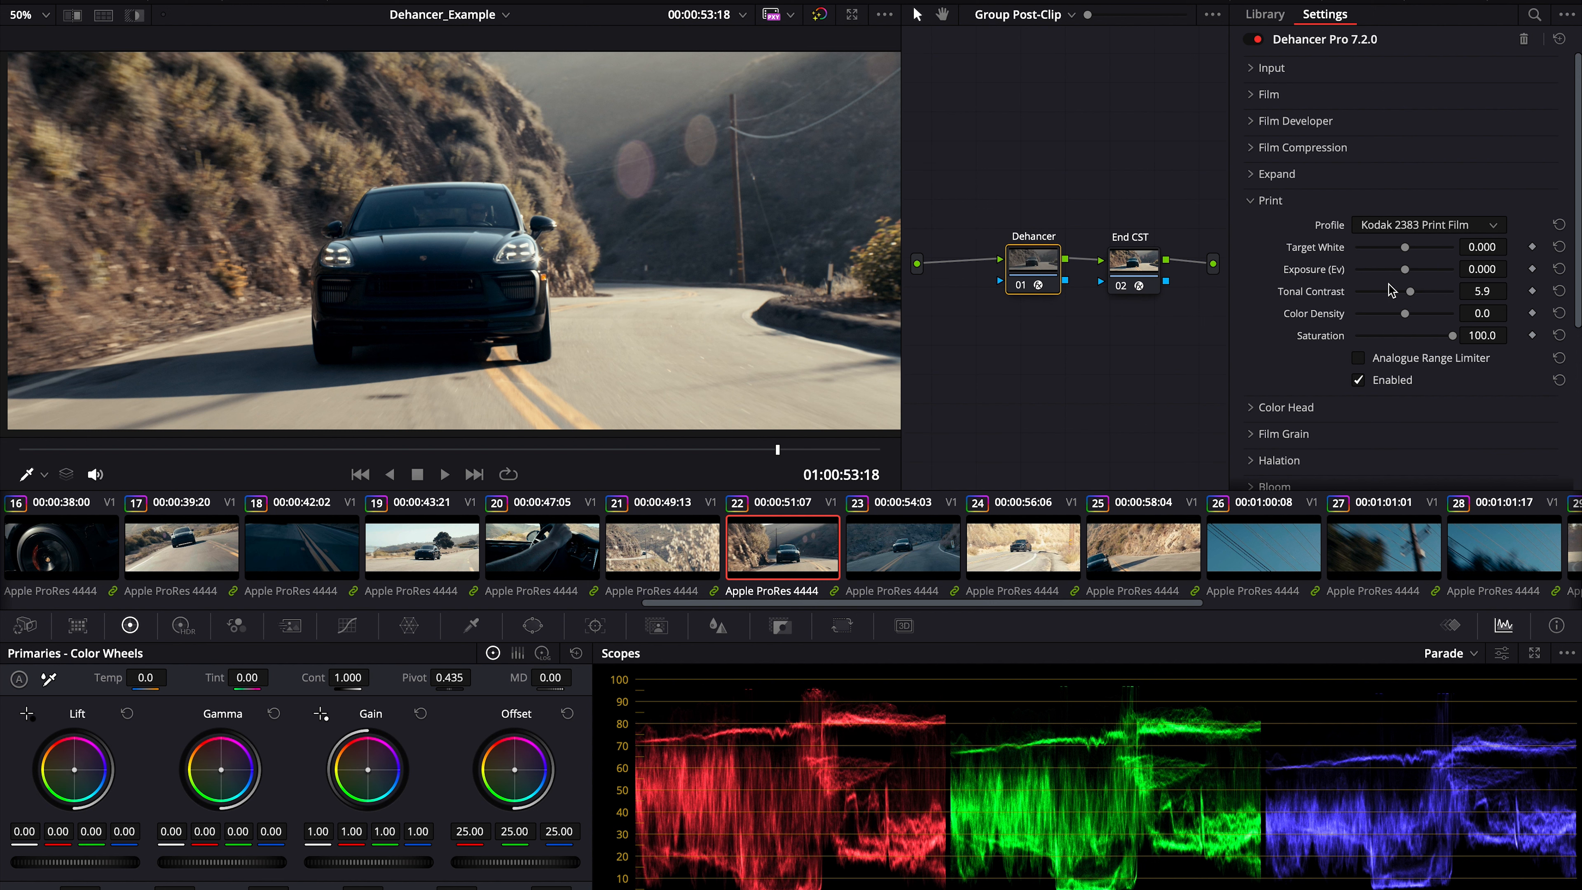
pyautogui.click(1267, 200)
# - Set Color Boost to 60 in the Film Developer section
pyautogui.click(1272, 122)
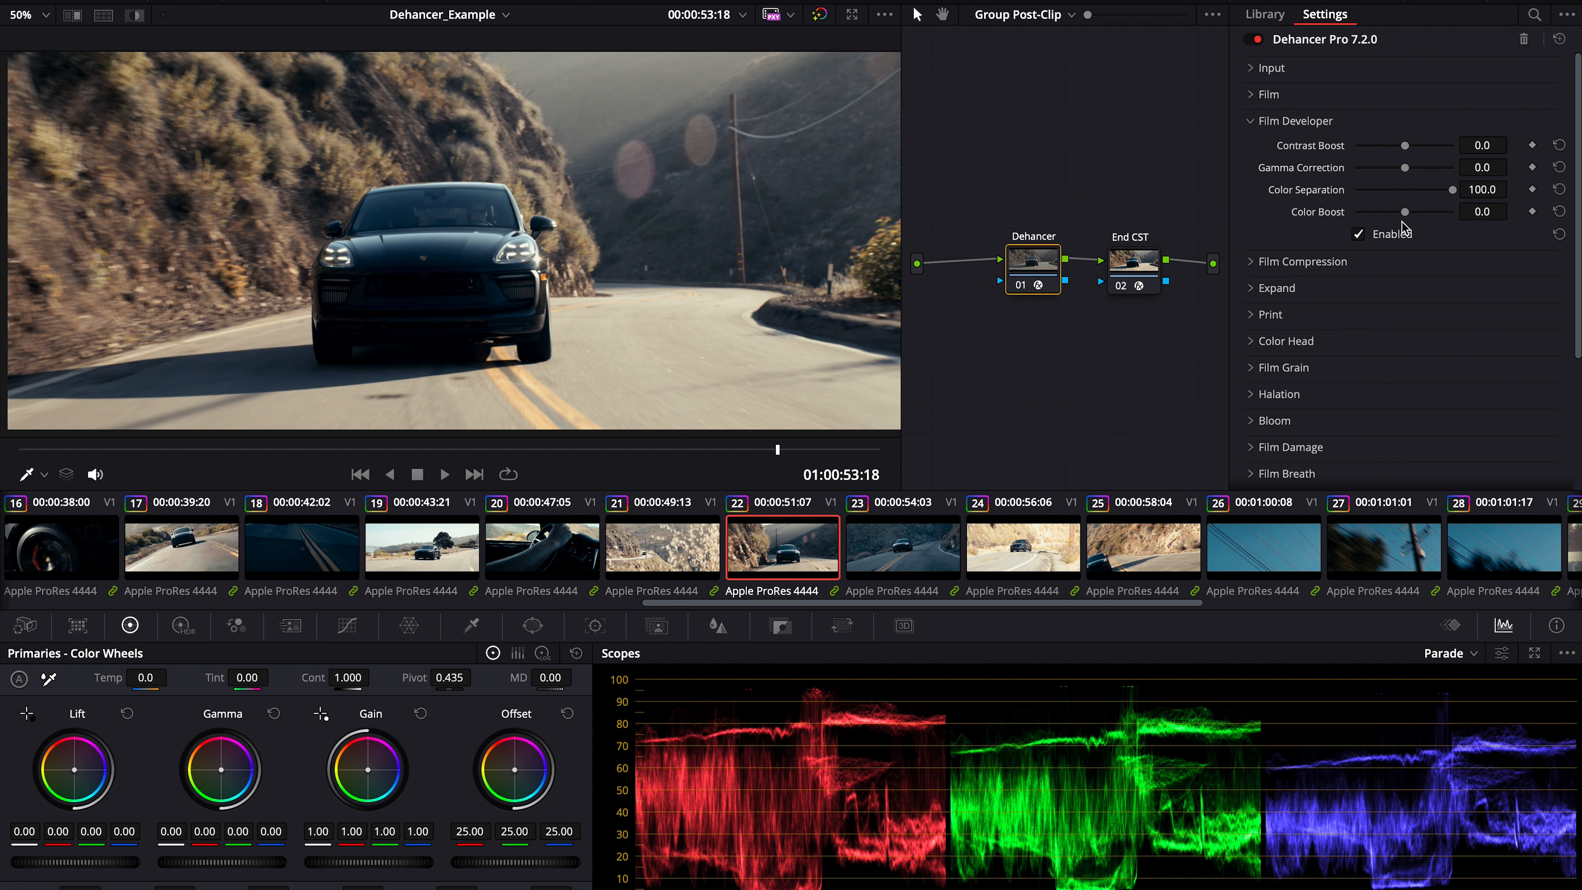
pyautogui.moveTo(1406, 212); pyautogui.dragTo(1436, 217)
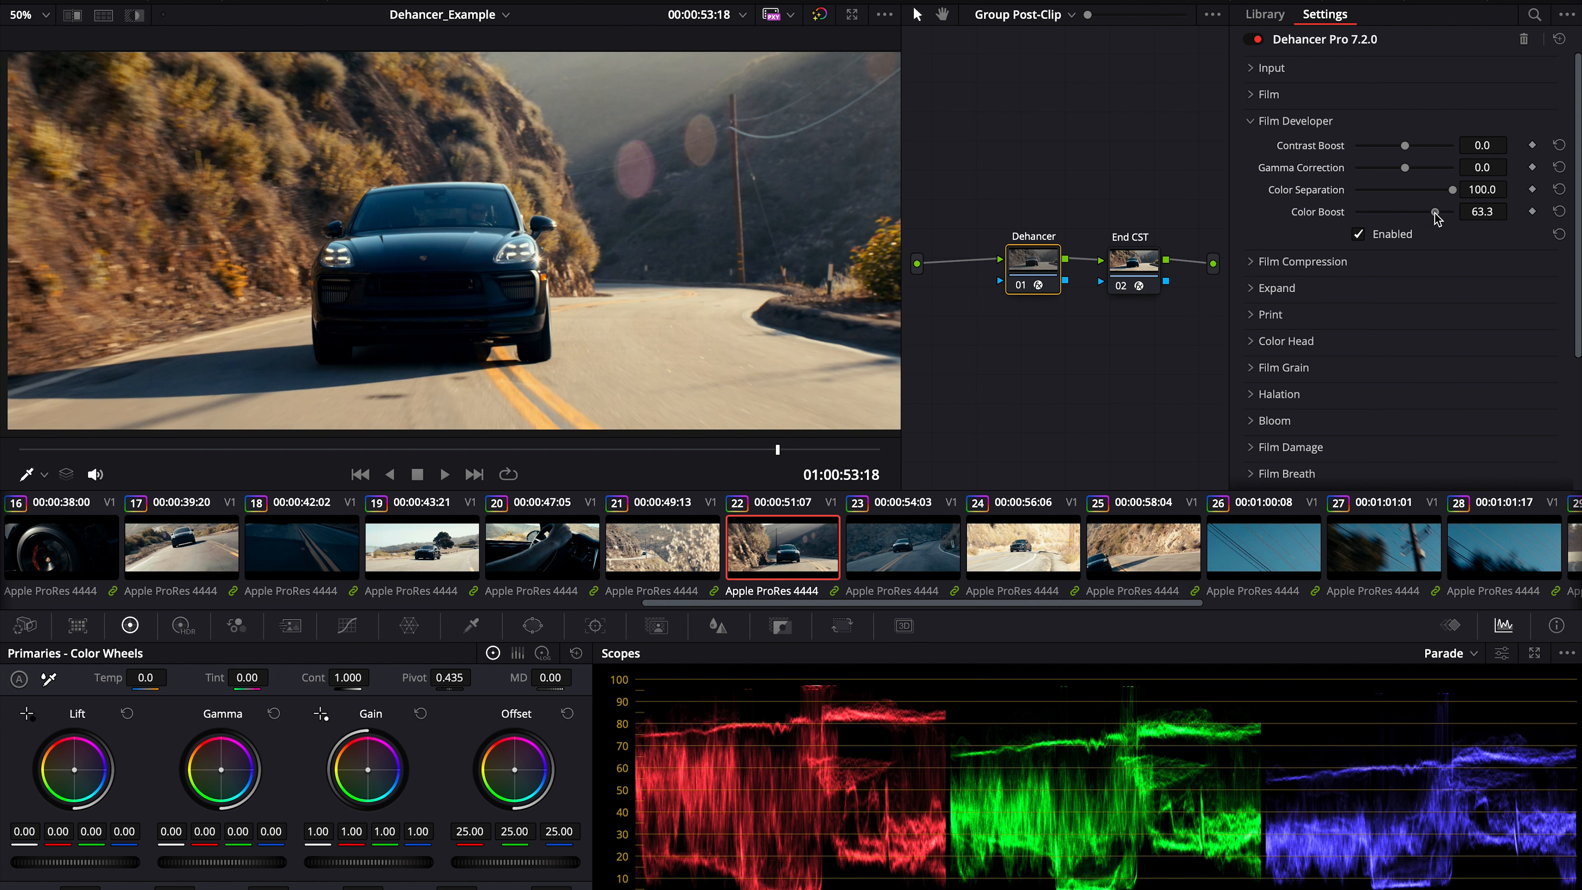
pyautogui.click(1475, 212)
pyautogui.write('60')
pyautogui.press('Return')
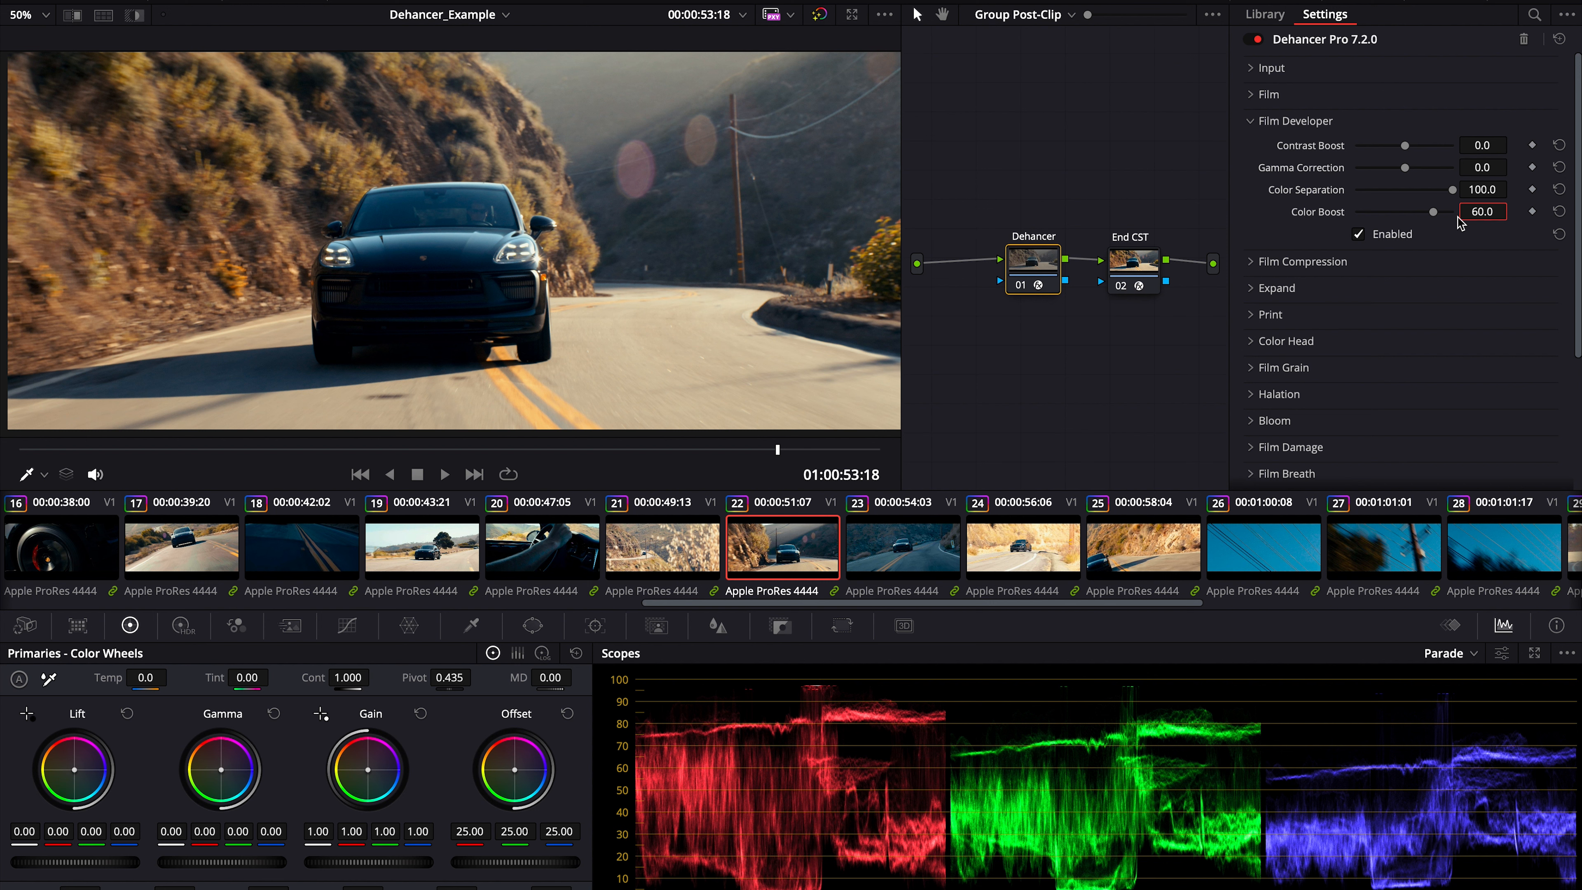
# - Enable Film Compression while viewing clip 19 at timecode 01:00:45:00
pyautogui.click(1457, 260)
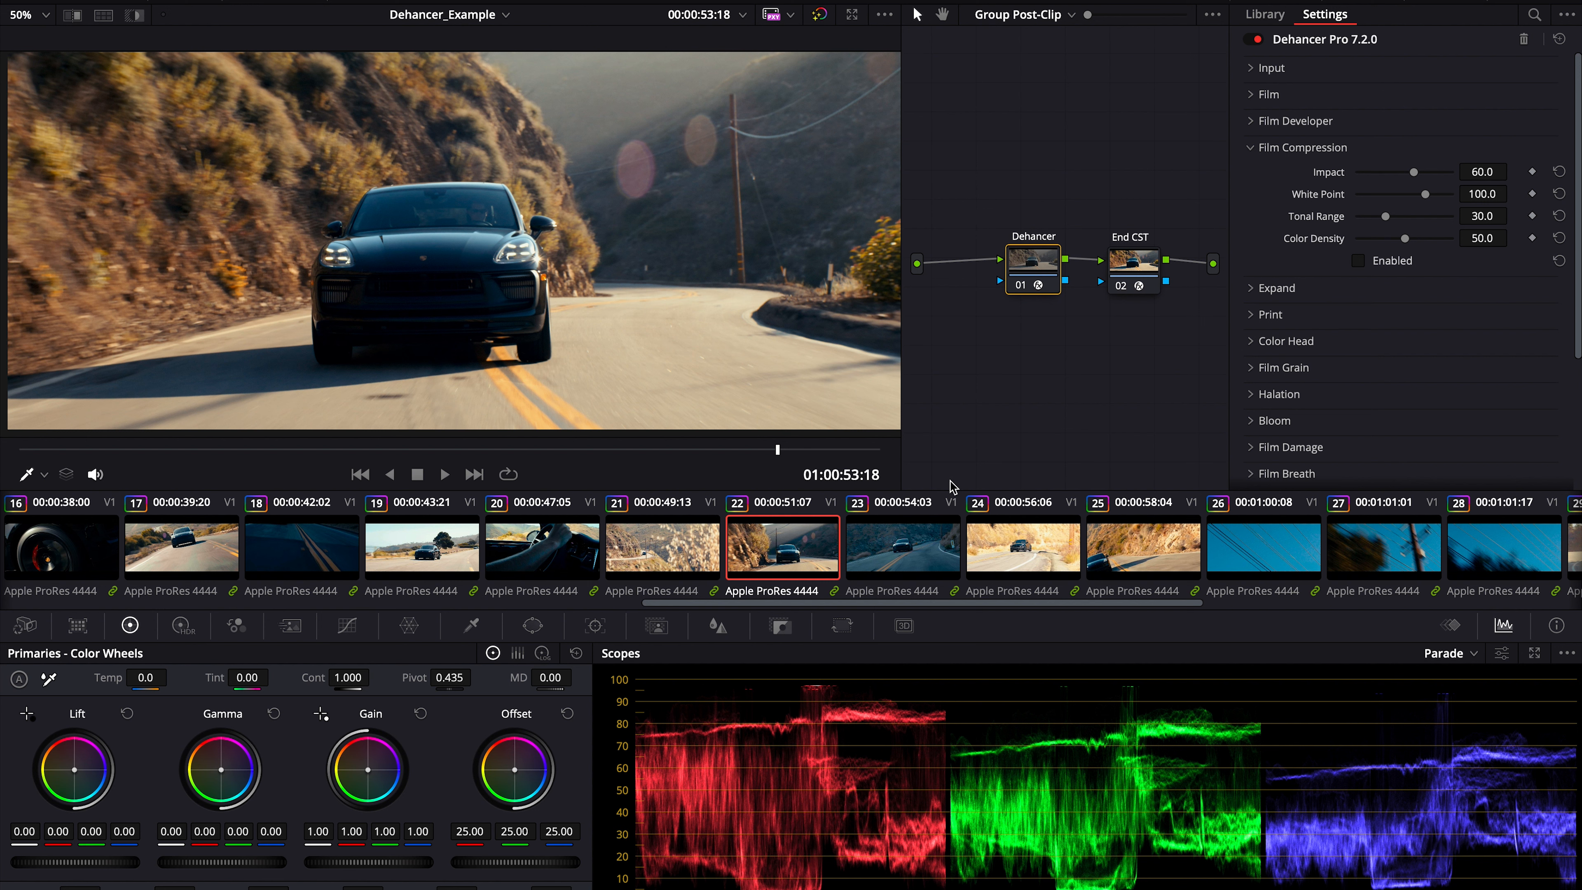
pyautogui.click(436, 556)
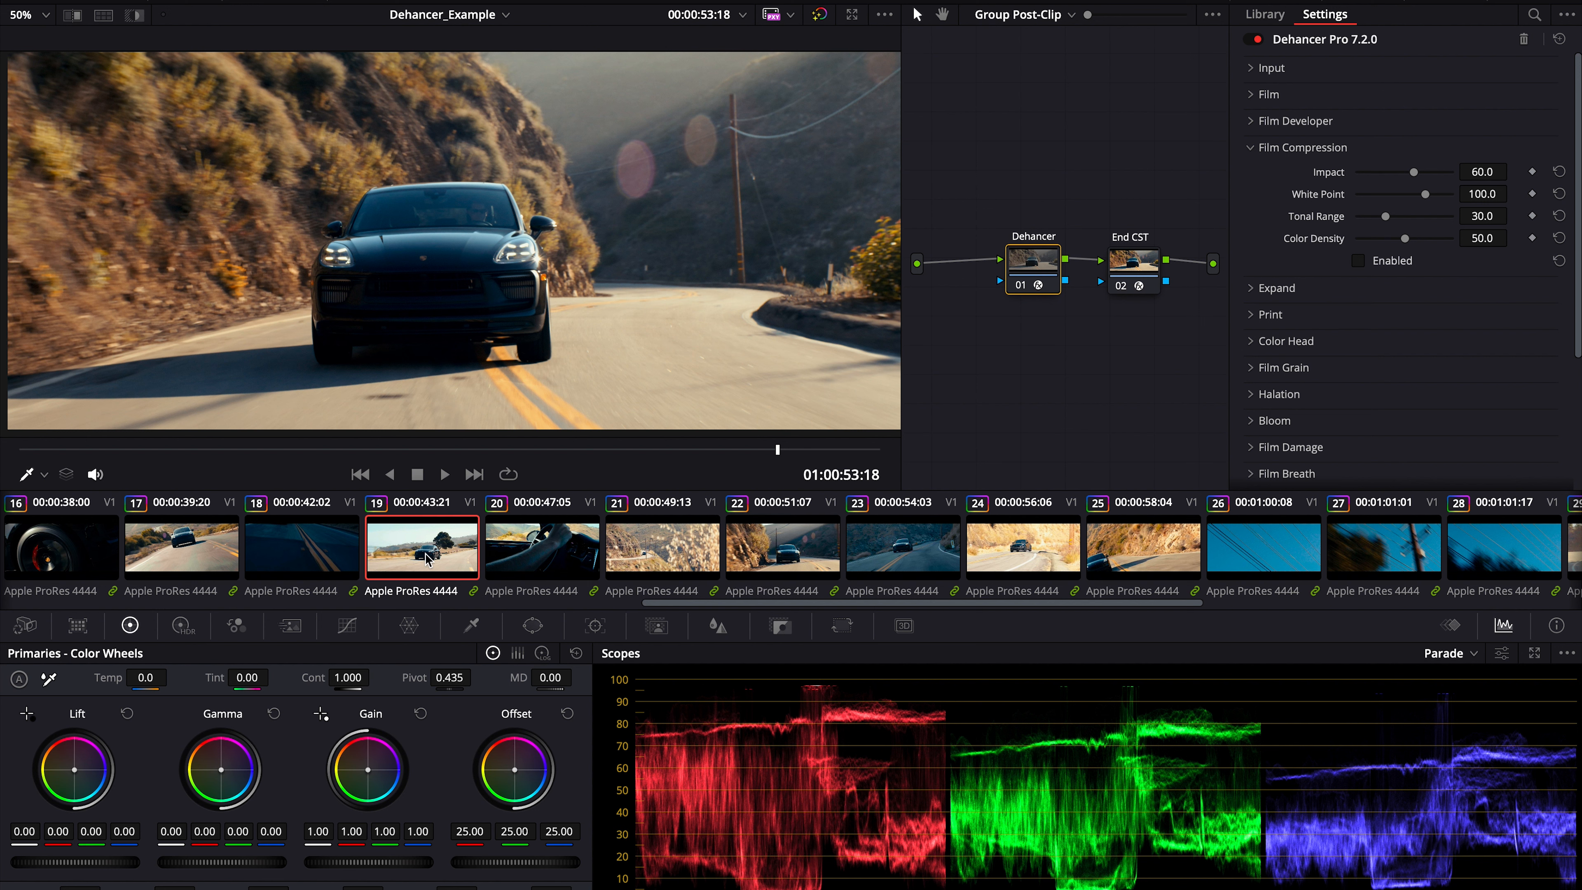
pyautogui.click(379, 449)
pyautogui.moveTo(380, 450); pyautogui.dragTo(312, 456)
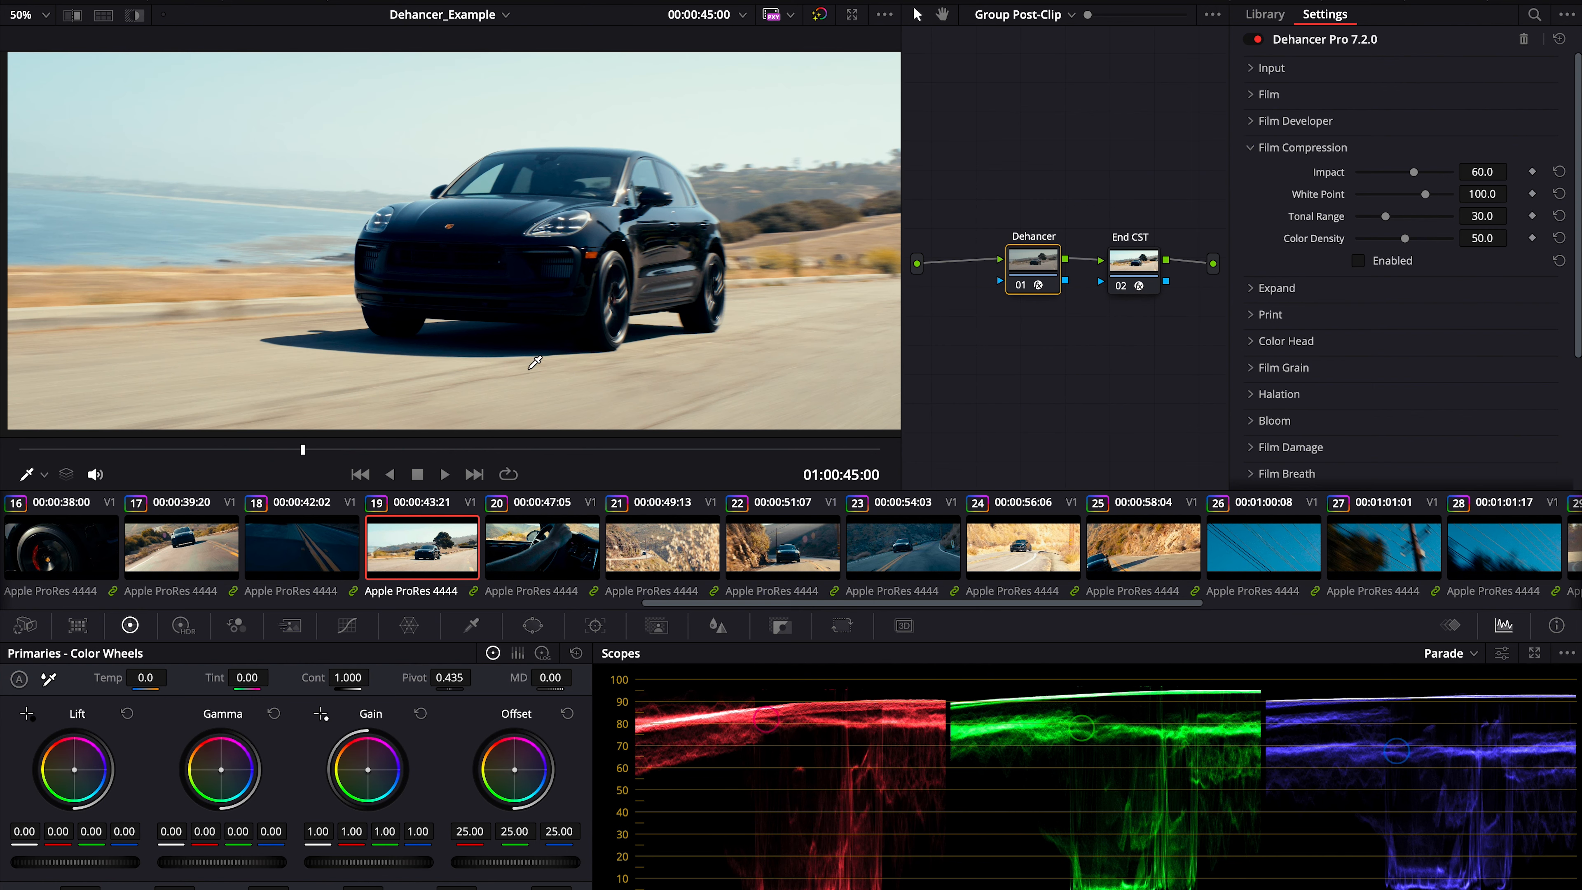
pyautogui.click(1358, 262)
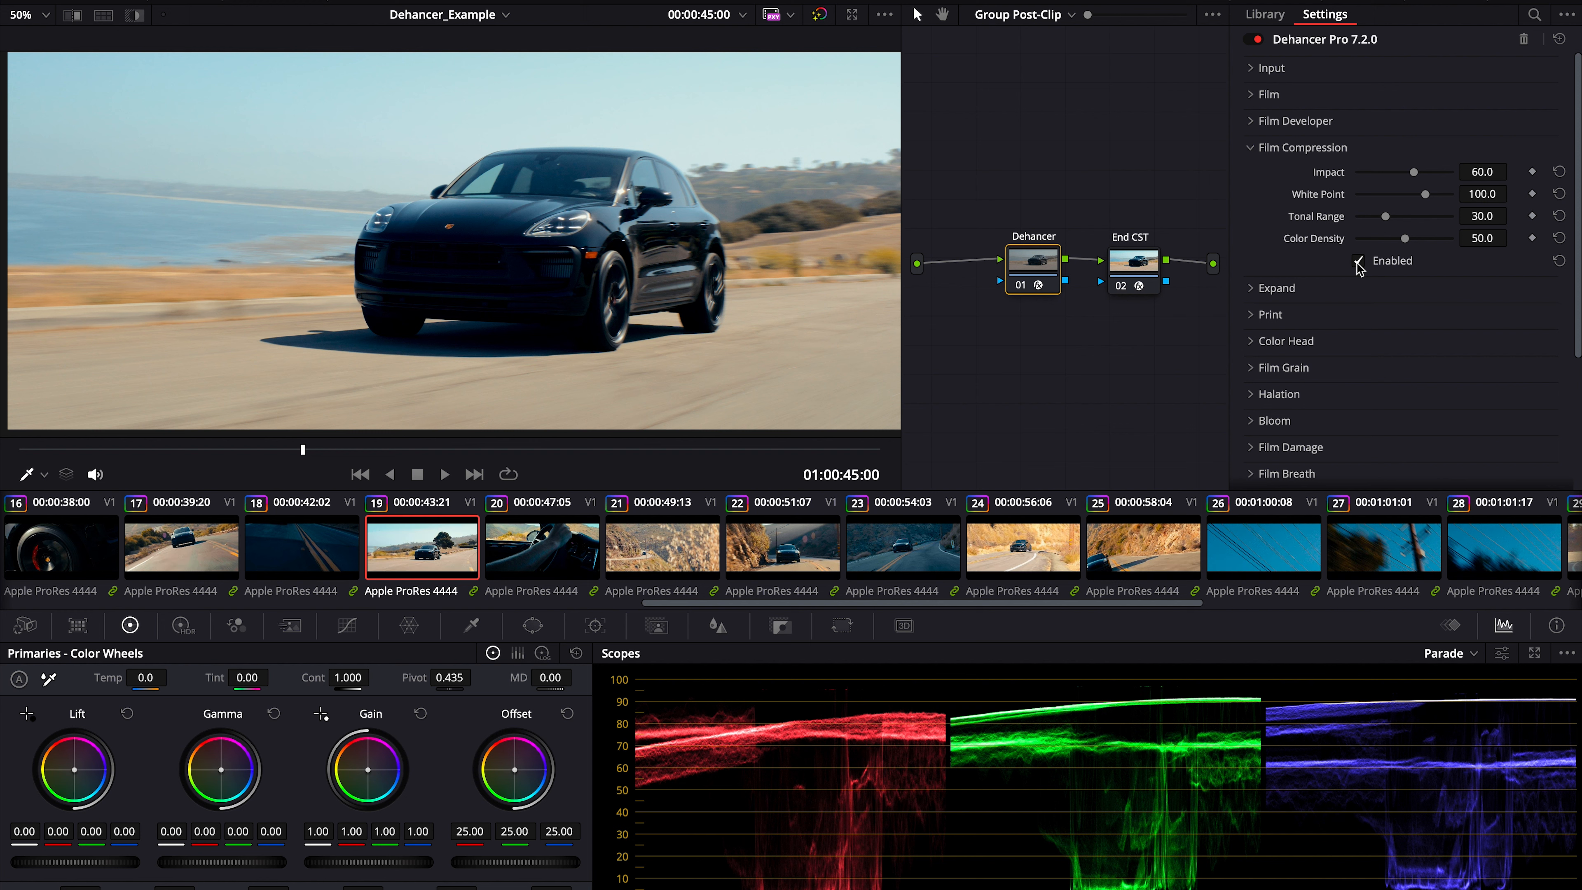
# - Compare Film Compression off and on, set its Impact to 100 after testing 0, and collapse the section
pyautogui.click(1357, 263)
pyautogui.click(1357, 262)
pyautogui.moveTo(1418, 178); pyautogui.dragTo(1352, 190)
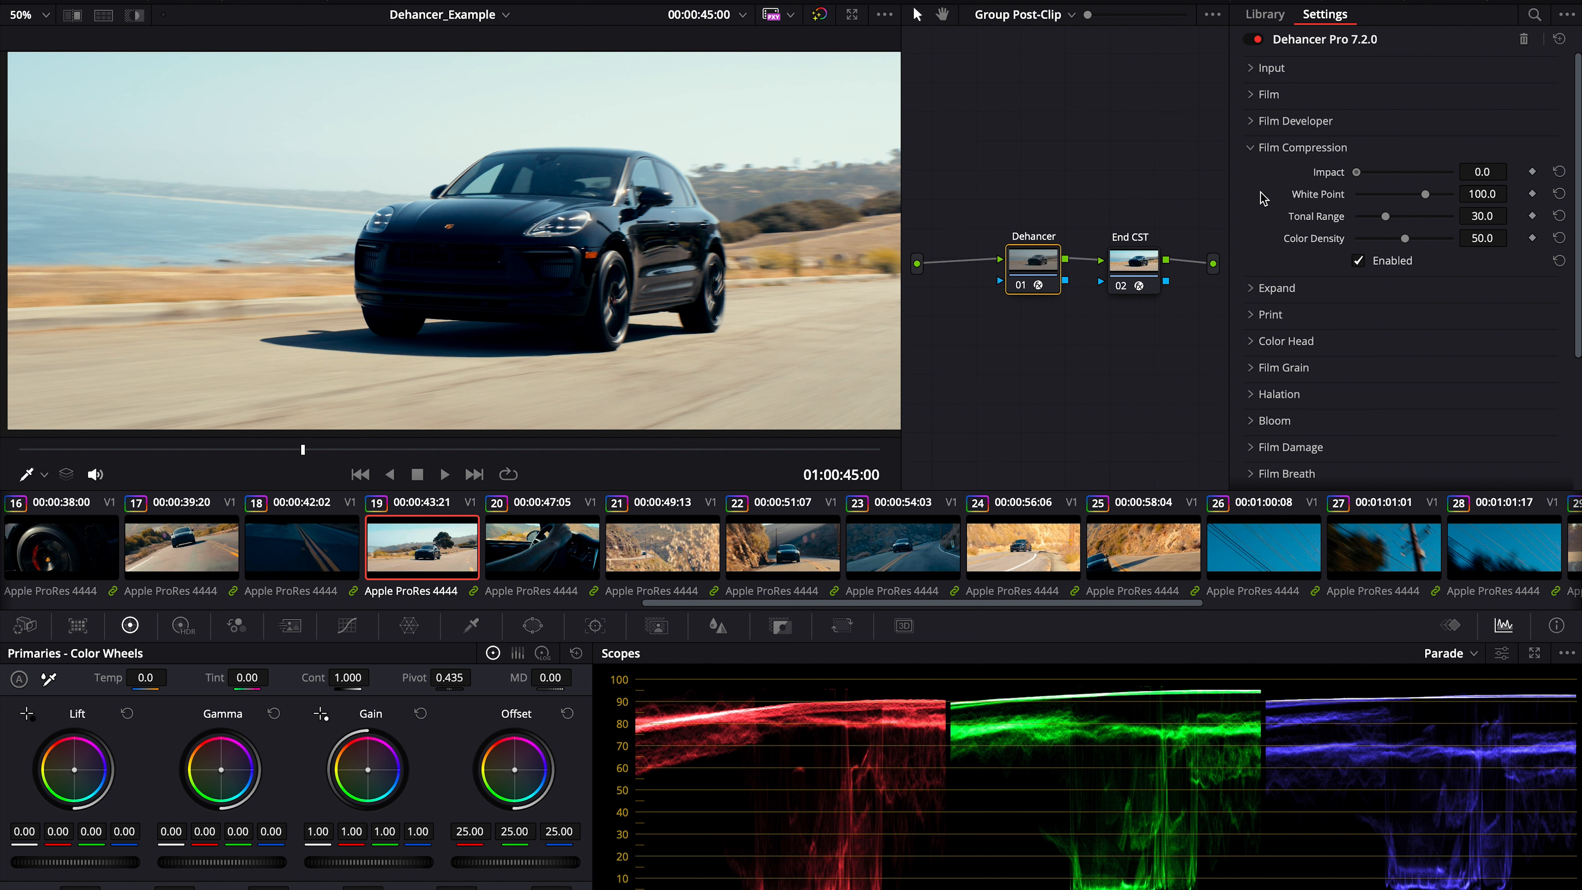
pyautogui.moveTo(1353, 181); pyautogui.dragTo(1457, 185)
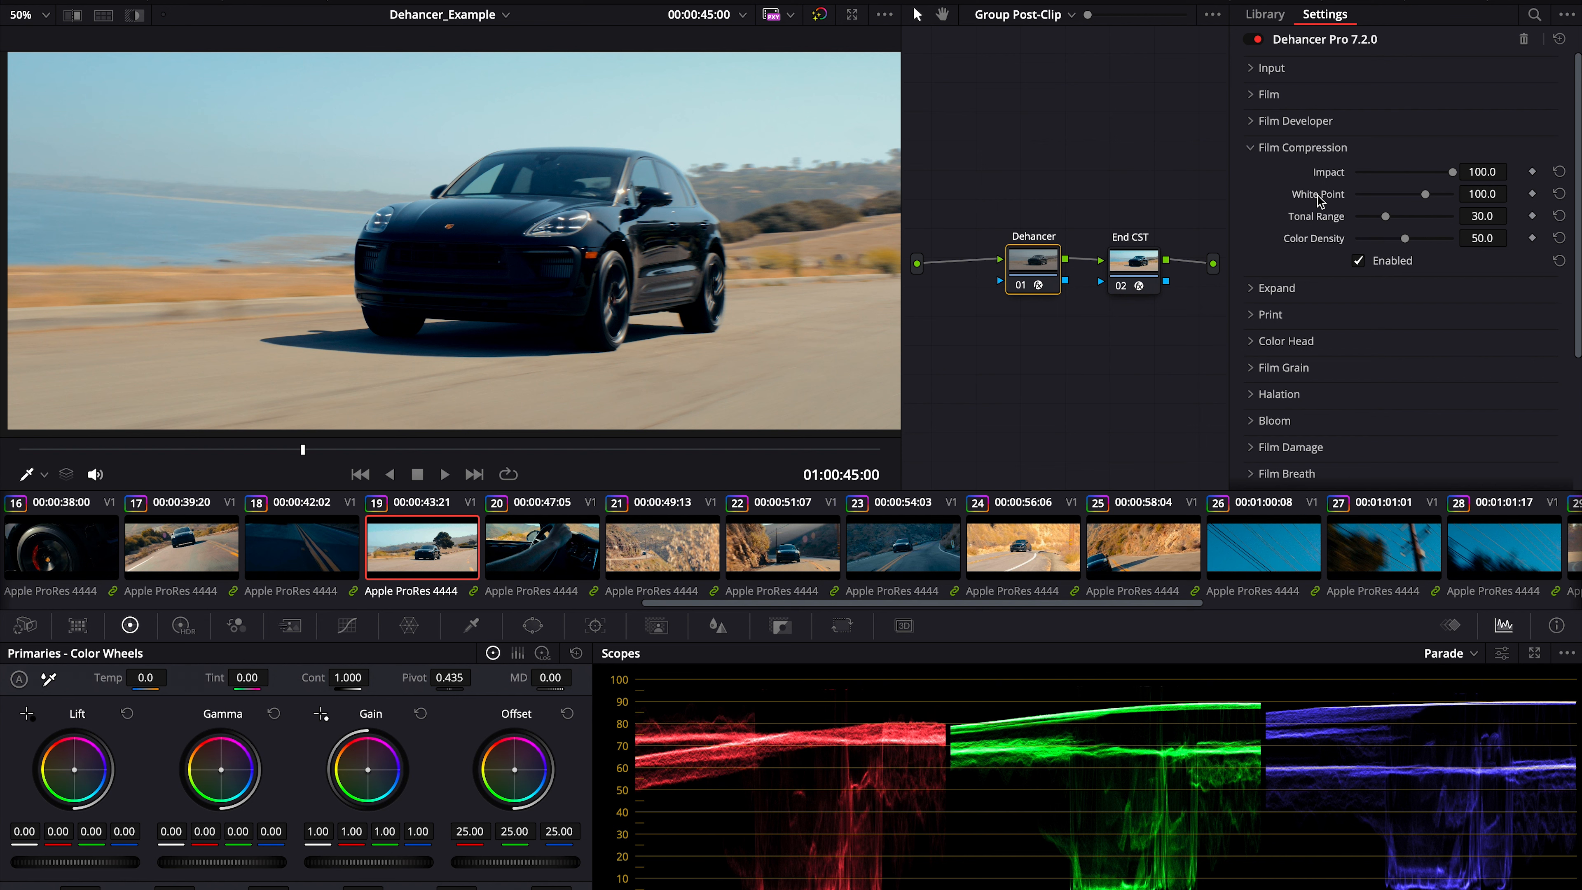
pyautogui.click(1302, 147)
# - Display clip 22 at timecode 01:00:53:18 and open the Expand section
pyautogui.click(794, 567)
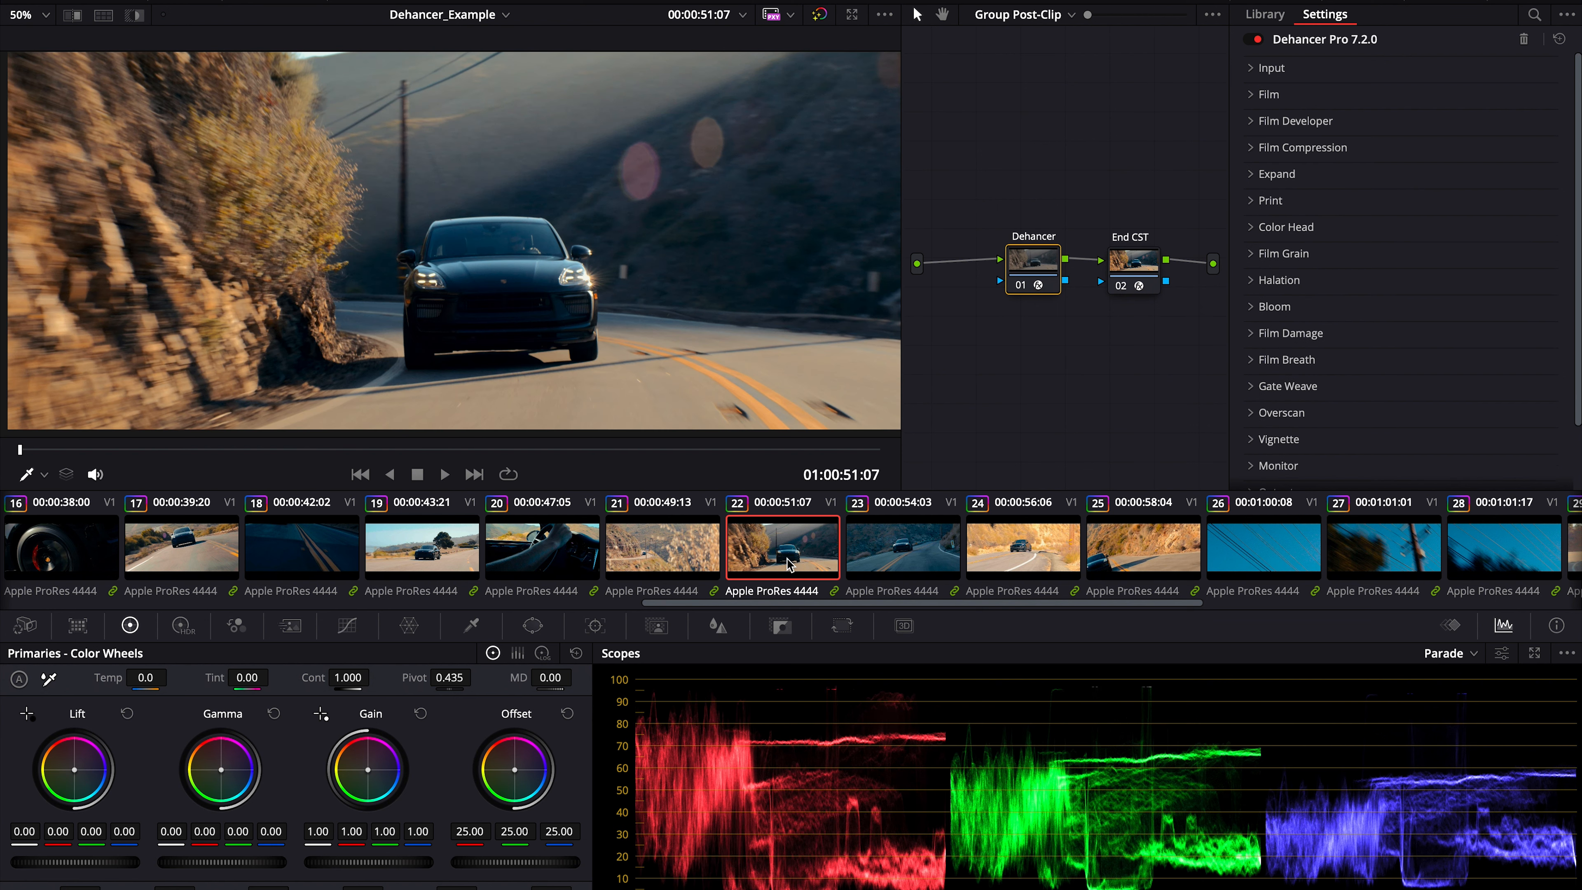
pyautogui.moveTo(730, 450); pyautogui.dragTo(783, 464)
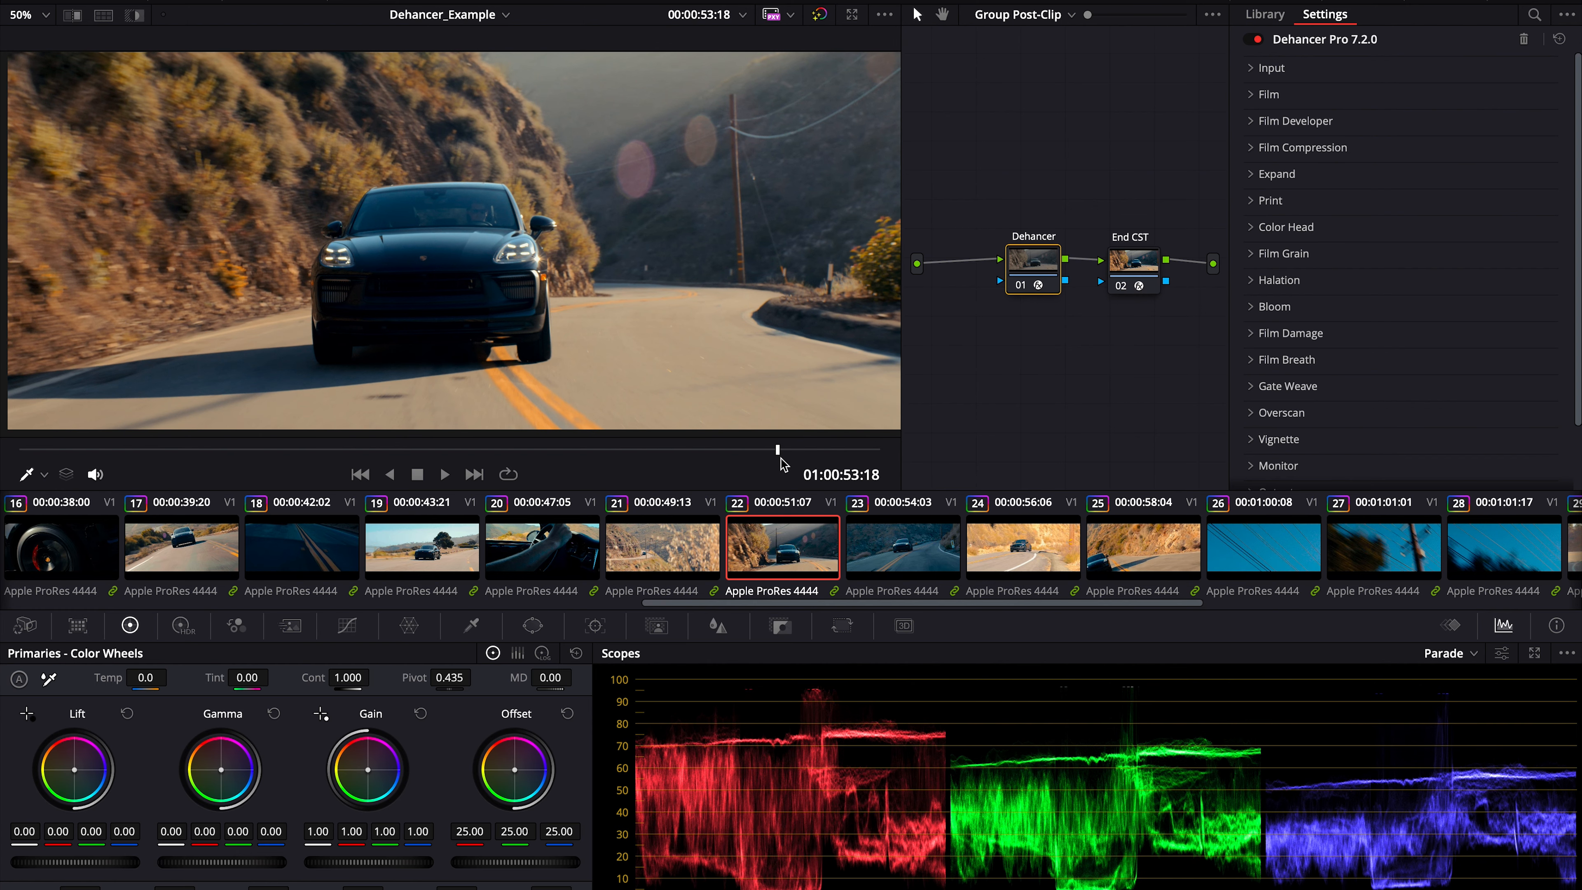
pyautogui.click(1253, 178)
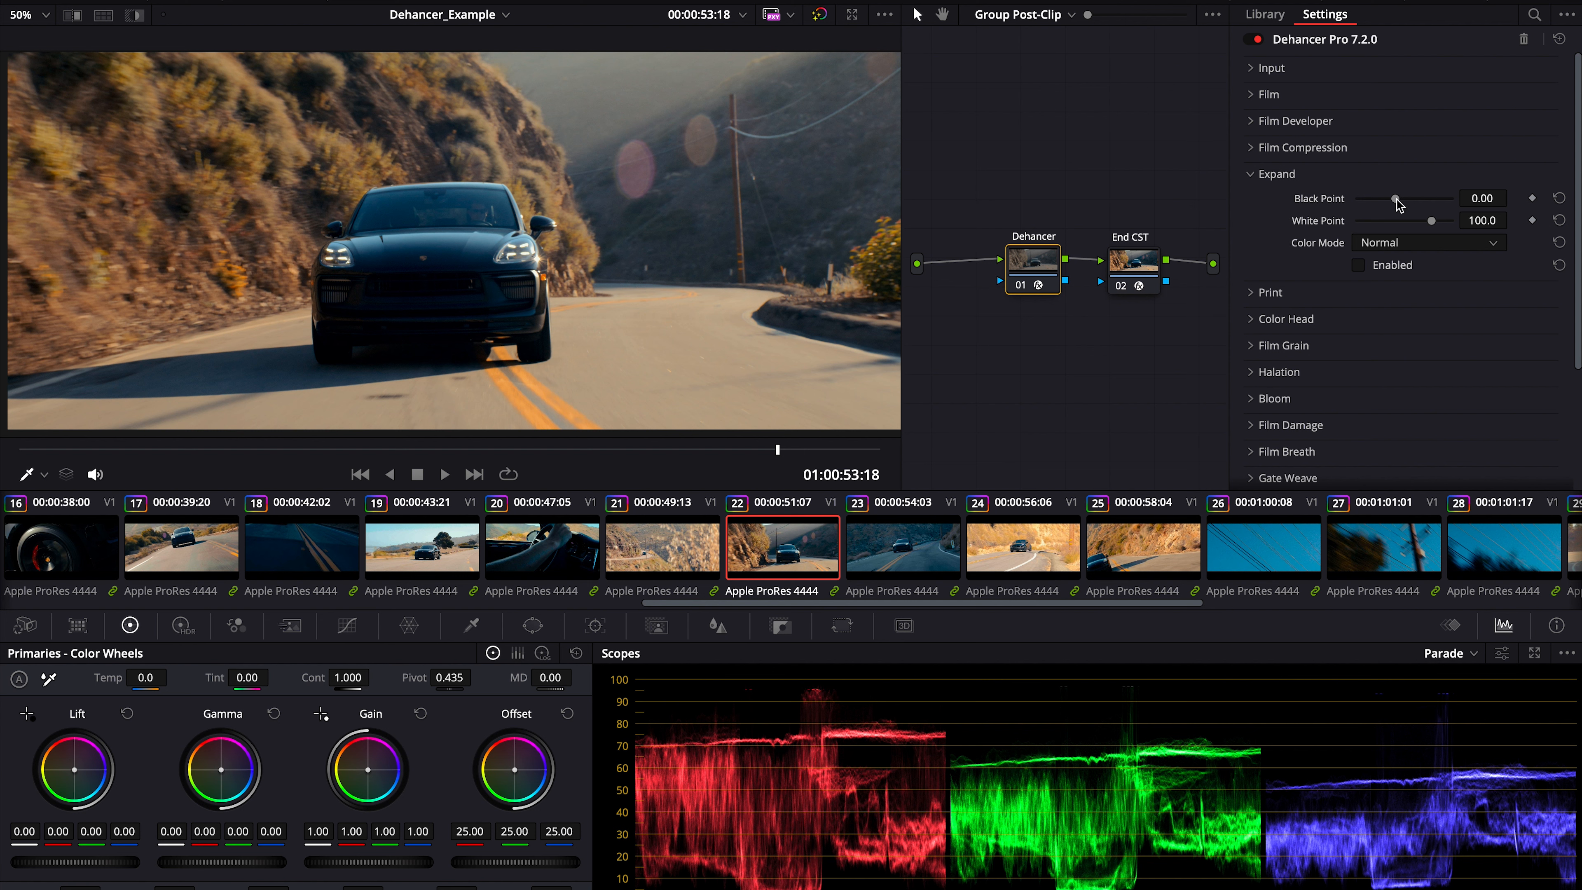
# - Enable Expand, test Black Point at about -11.75, and reset Black Point to its default
pyautogui.moveTo(1397, 204)
pyautogui.mouseDown()
pyautogui.moveTo(1413, 201)
pyautogui.moveTo(1375, 208)
pyautogui.mouseUp()
pyautogui.click(1375, 271)
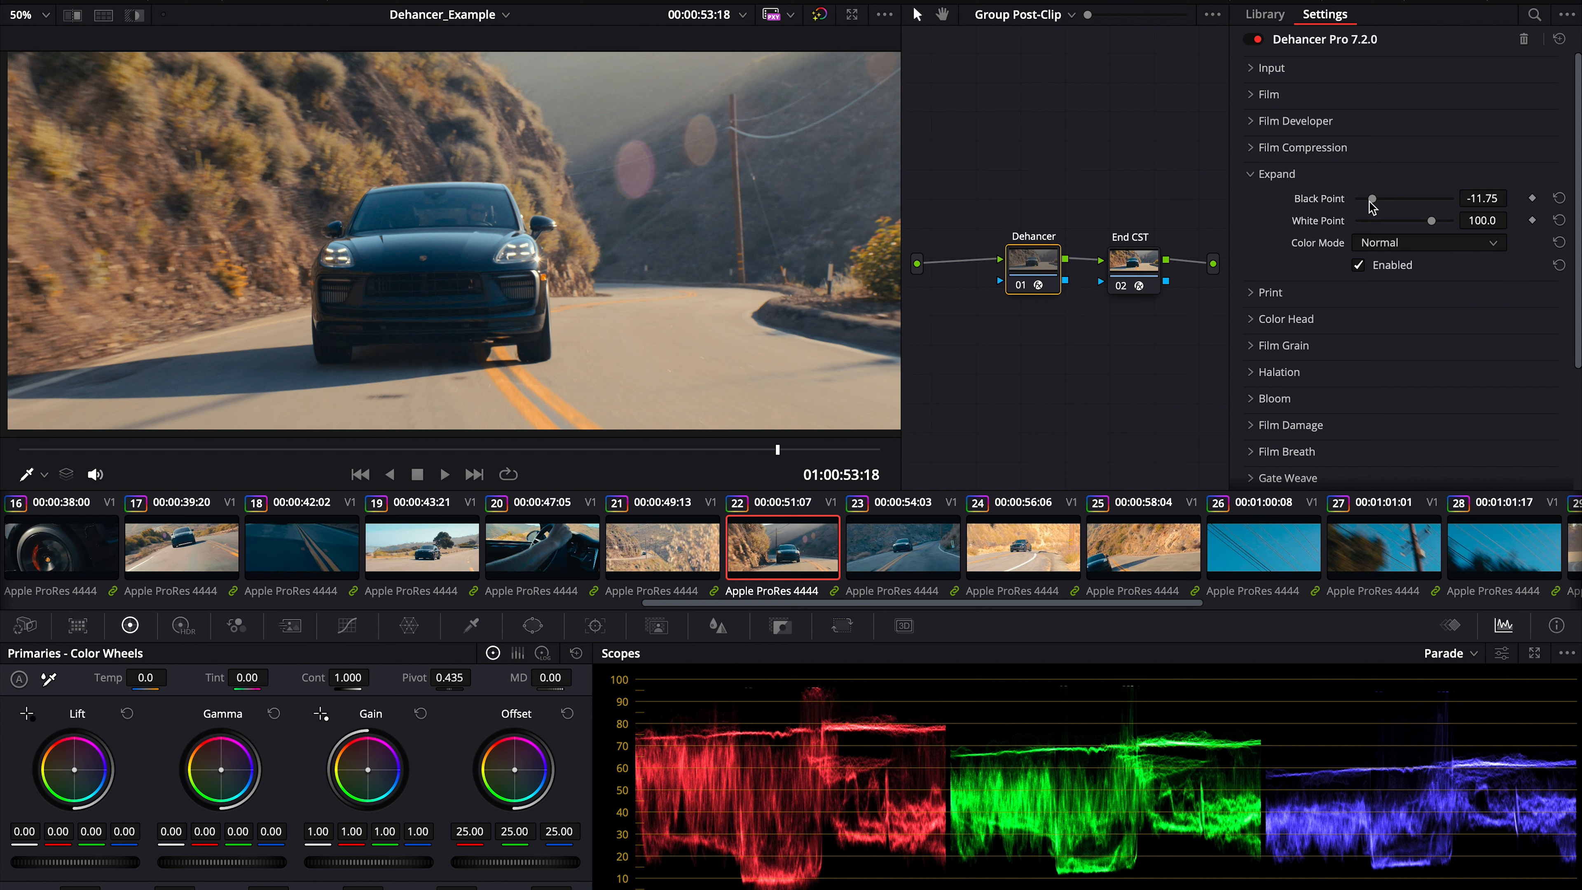
pyautogui.moveTo(1374, 206); pyautogui.dragTo(1384, 203)
pyautogui.click(1558, 198)
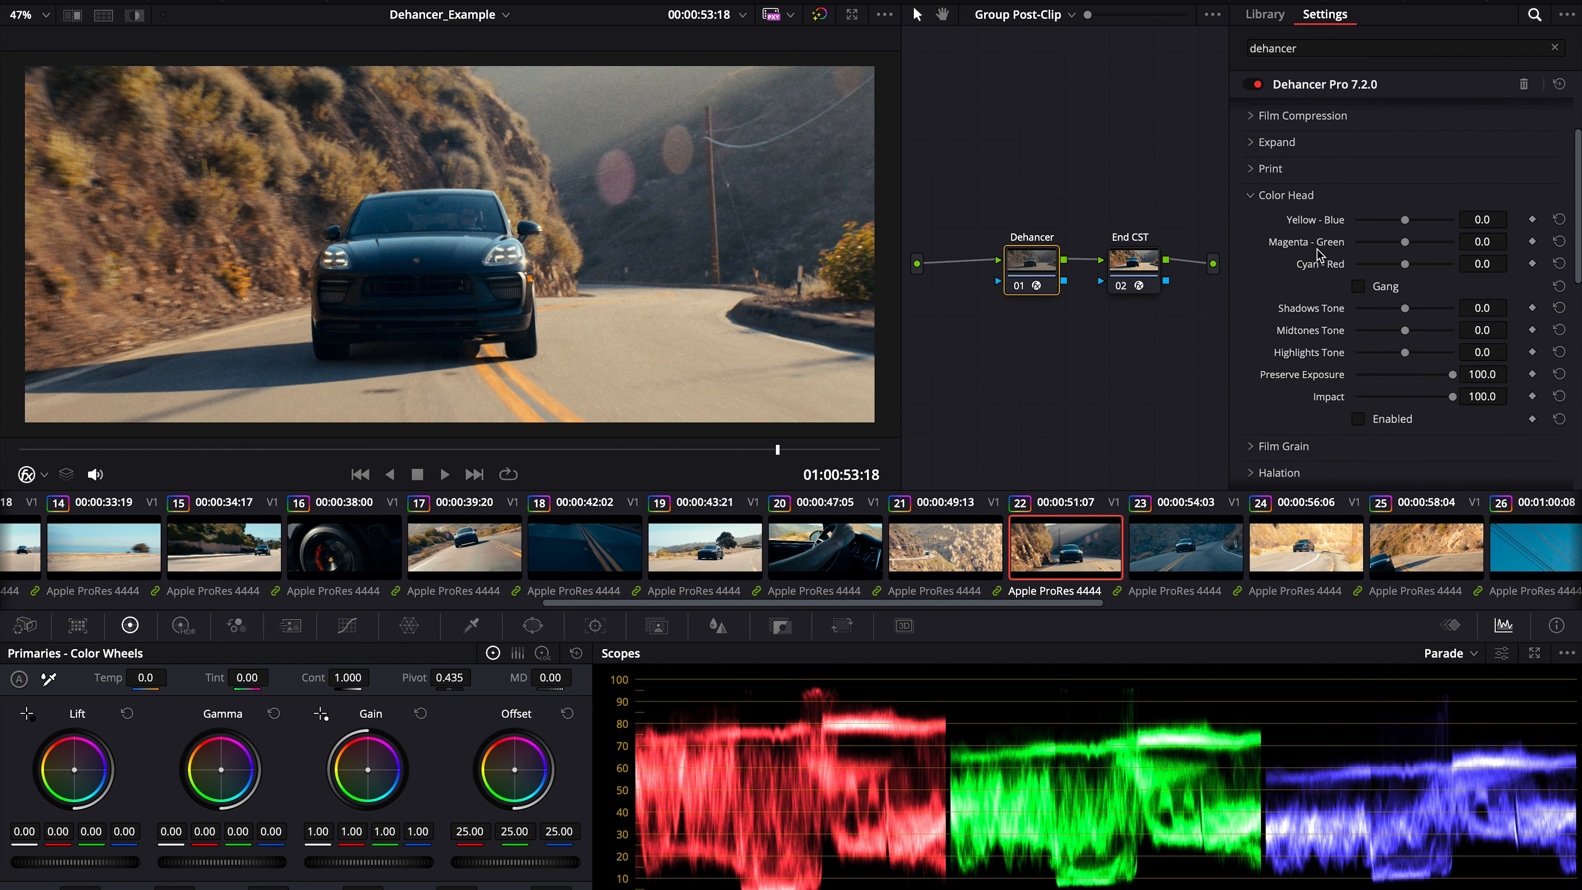
# - Enable Color Head, test the Yellow - Blue, Magenta - Green and Cyan - Red shifts, and reset all three to default
pyautogui.scroll(-1, 1319, 253)
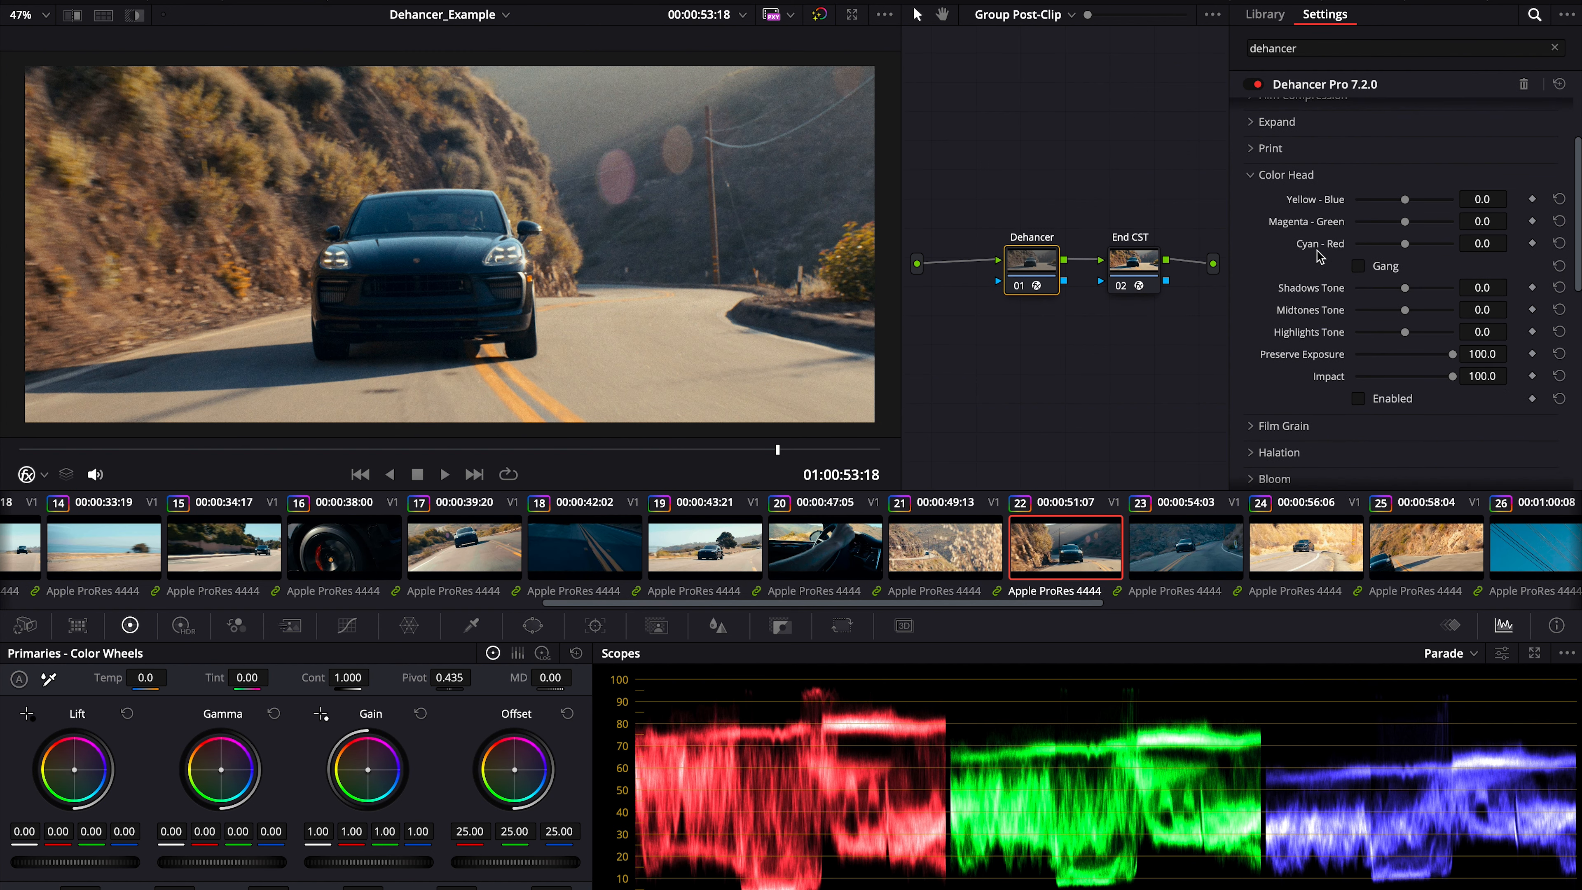
pyautogui.scroll(-1, 1340, 304)
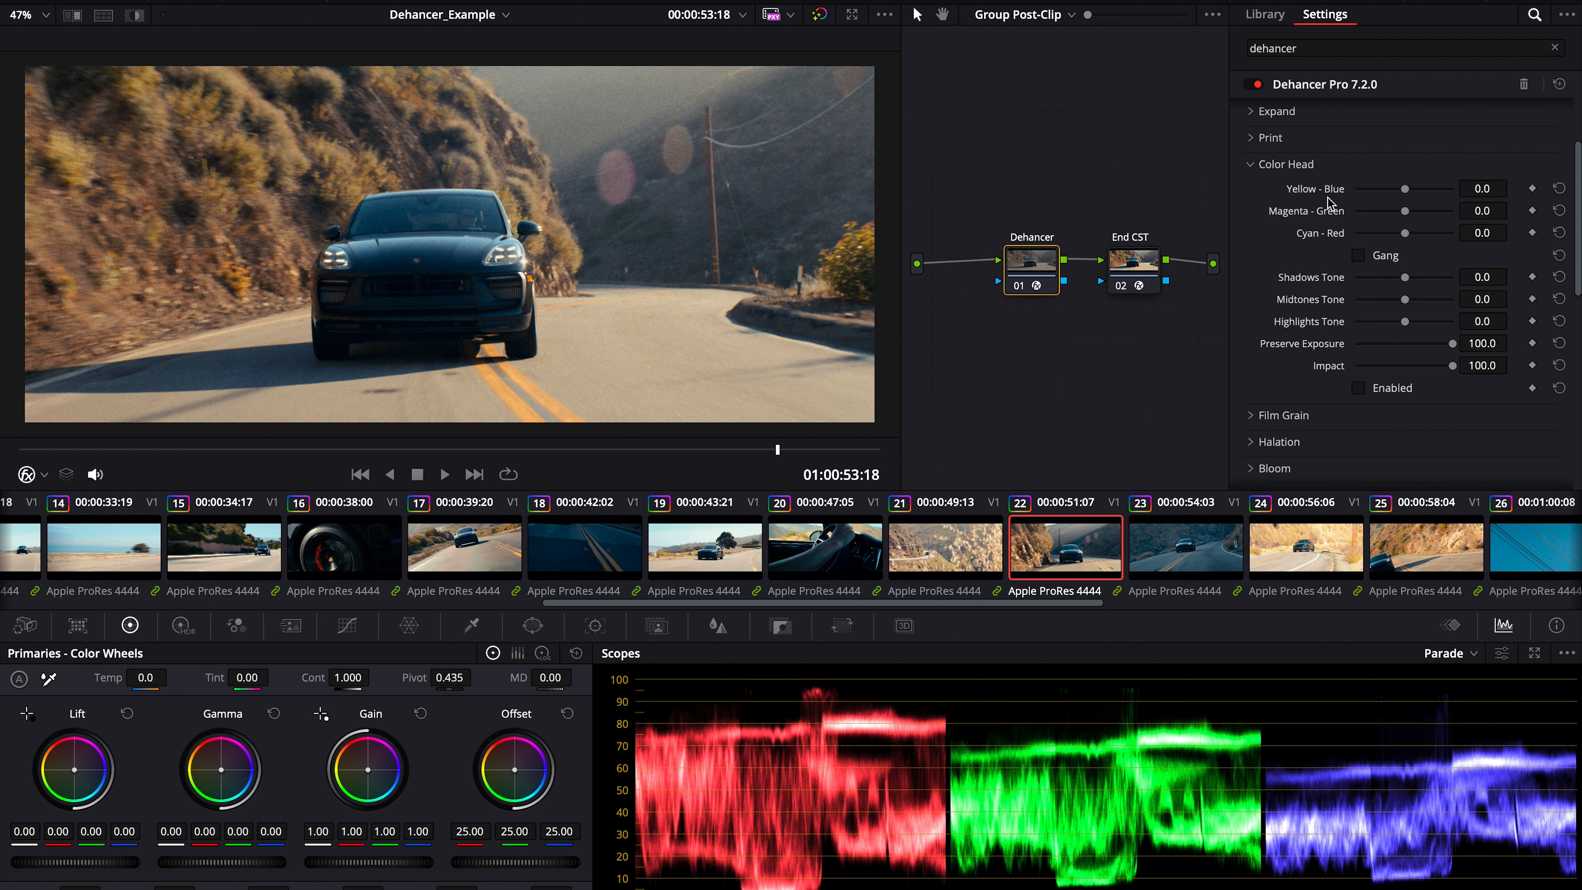
pyautogui.scroll(1, 1333, 205)
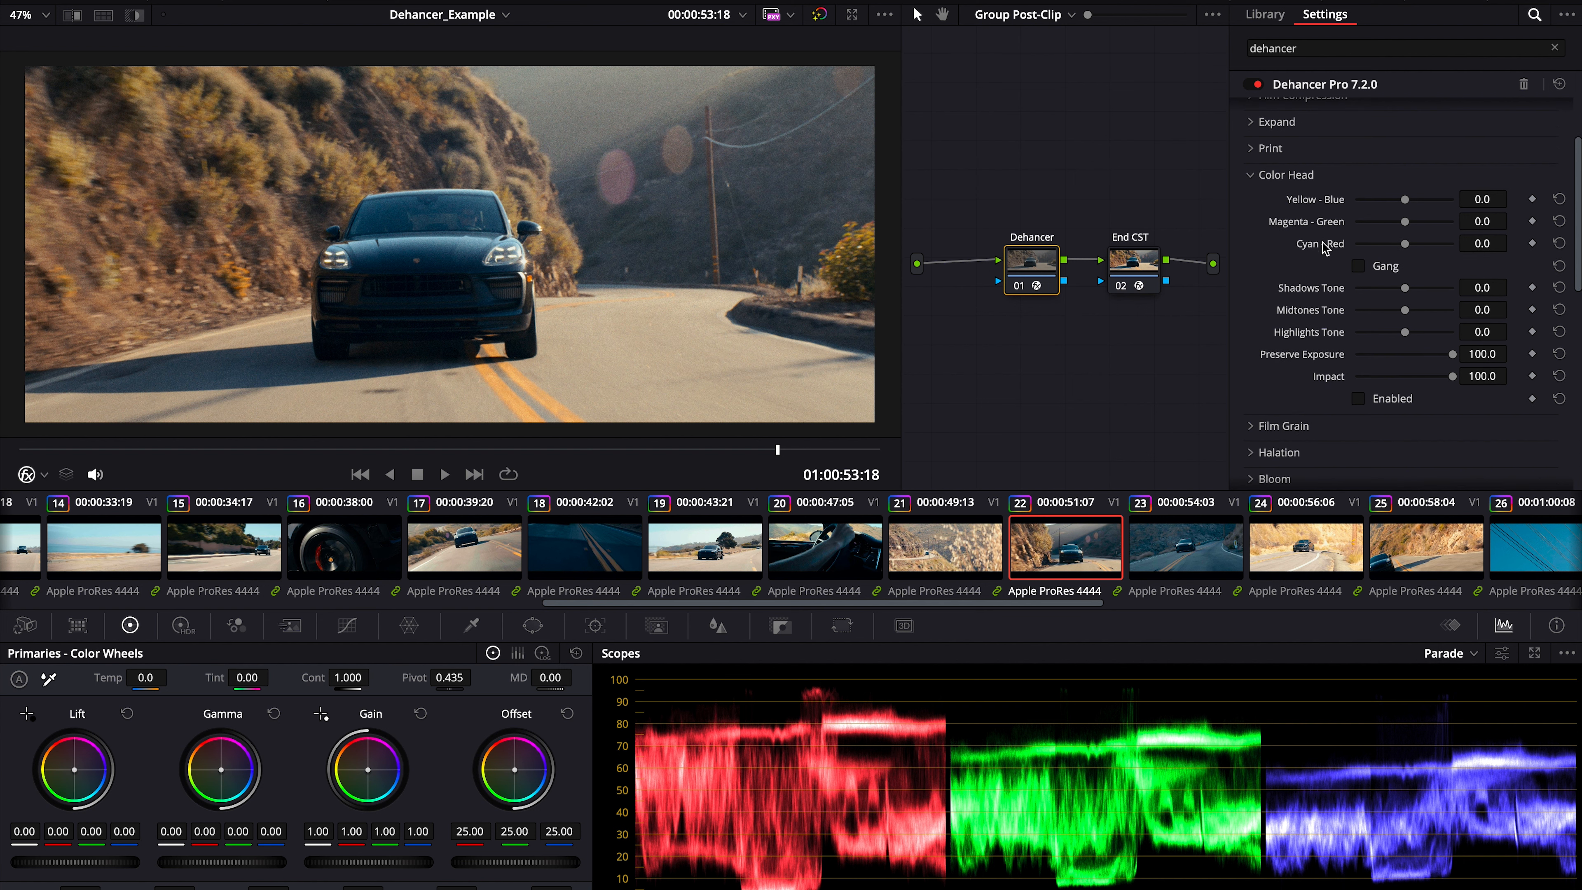
pyautogui.scroll(1, 1327, 248)
pyautogui.scroll(1, 1352, 257)
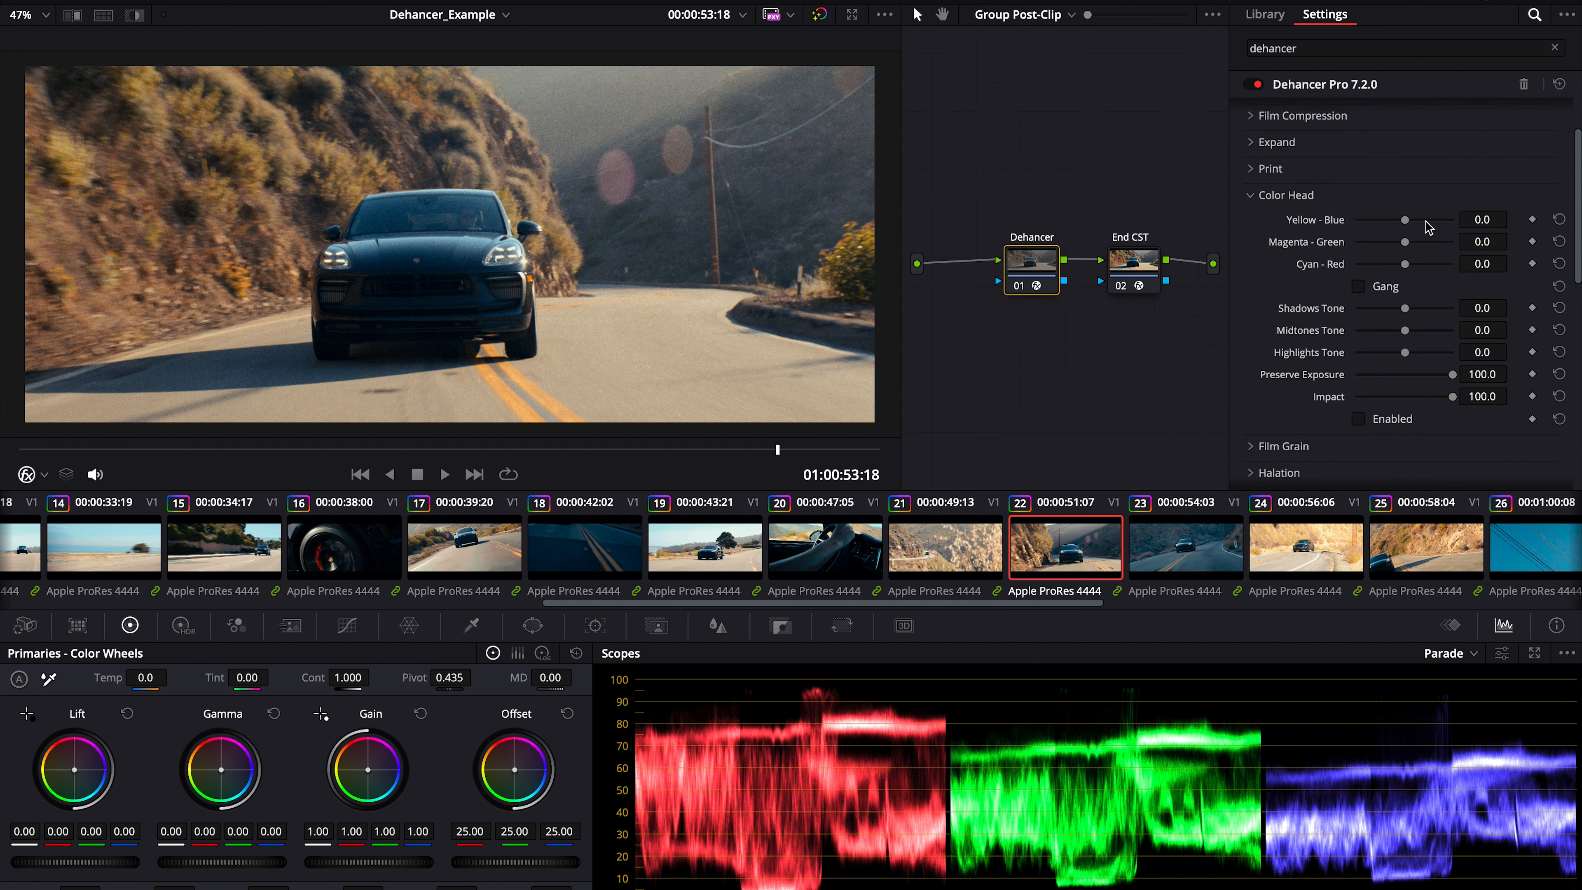
pyautogui.click(1359, 418)
pyautogui.moveTo(1408, 224); pyautogui.dragTo(1450, 281)
pyautogui.click(1560, 219)
pyautogui.click(1559, 239)
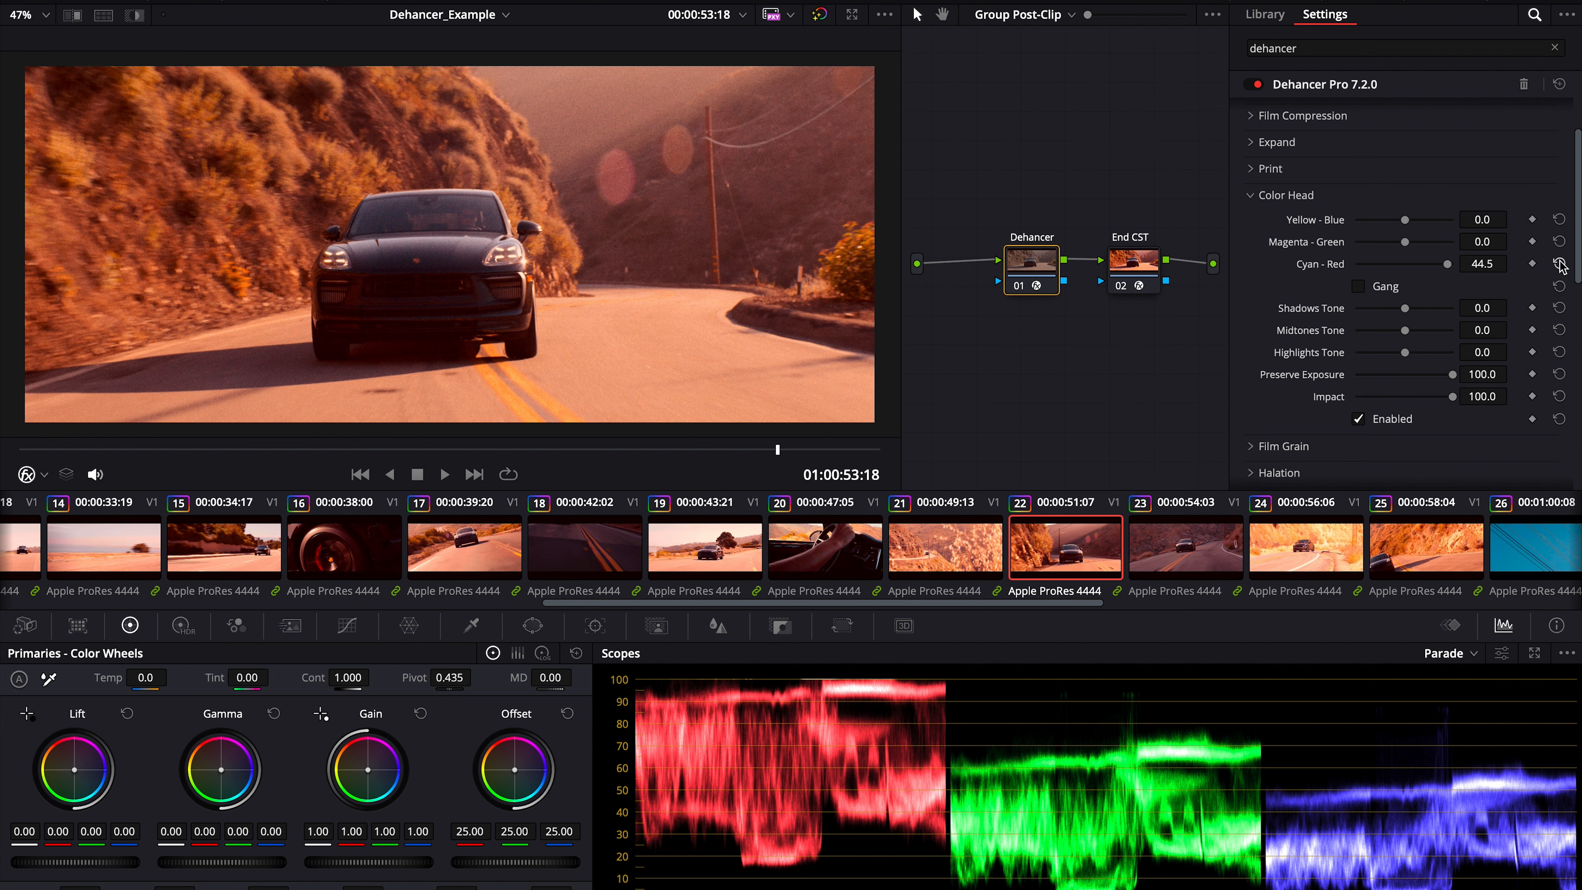
pyautogui.click(1559, 263)
# - Set Color Head's Yellow - Blue to about -10.6, Magenta - Green to about -8.7 and Cyan - Red to about -3.2
pyautogui.scroll(-1, 1445, 324)
pyautogui.scroll(-3, 1444, 330)
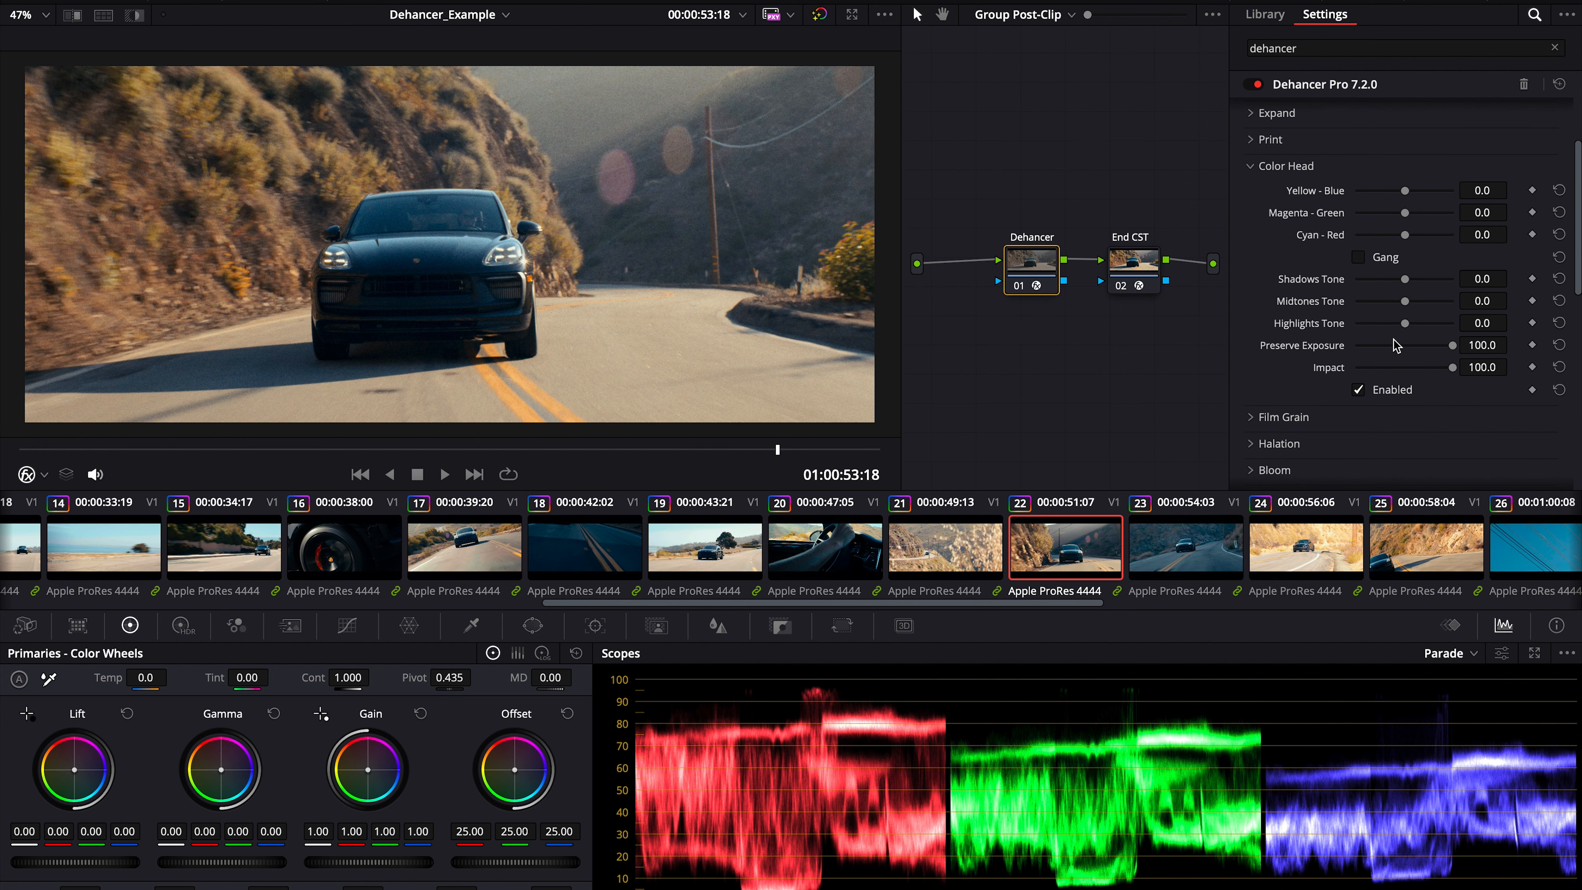
pyautogui.scroll(-2, 1325, 340)
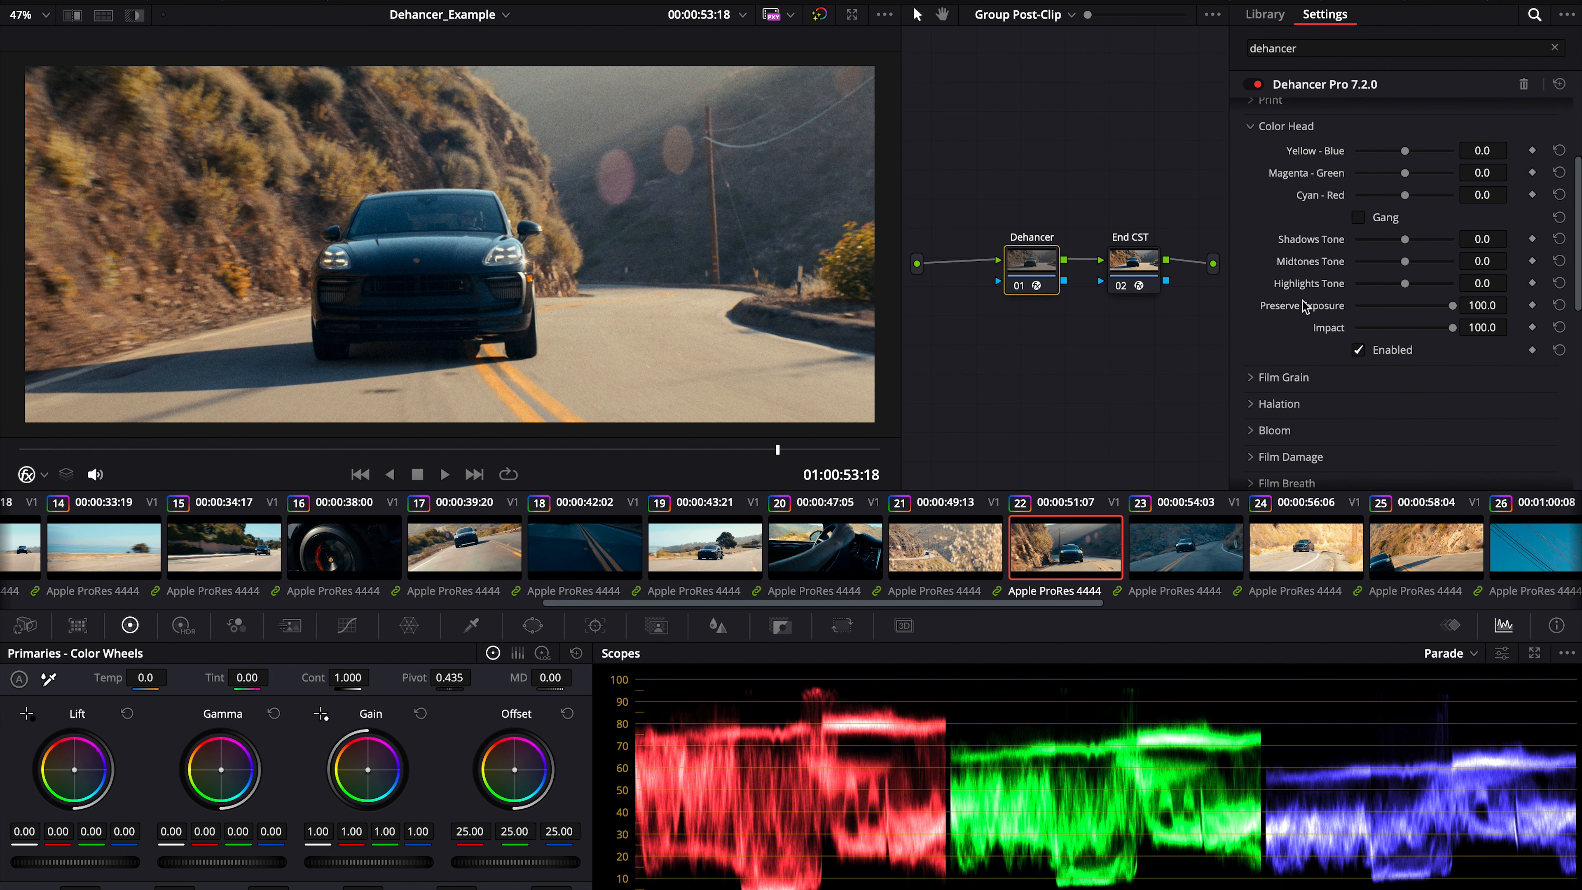
pyautogui.scroll(1, 1321, 293)
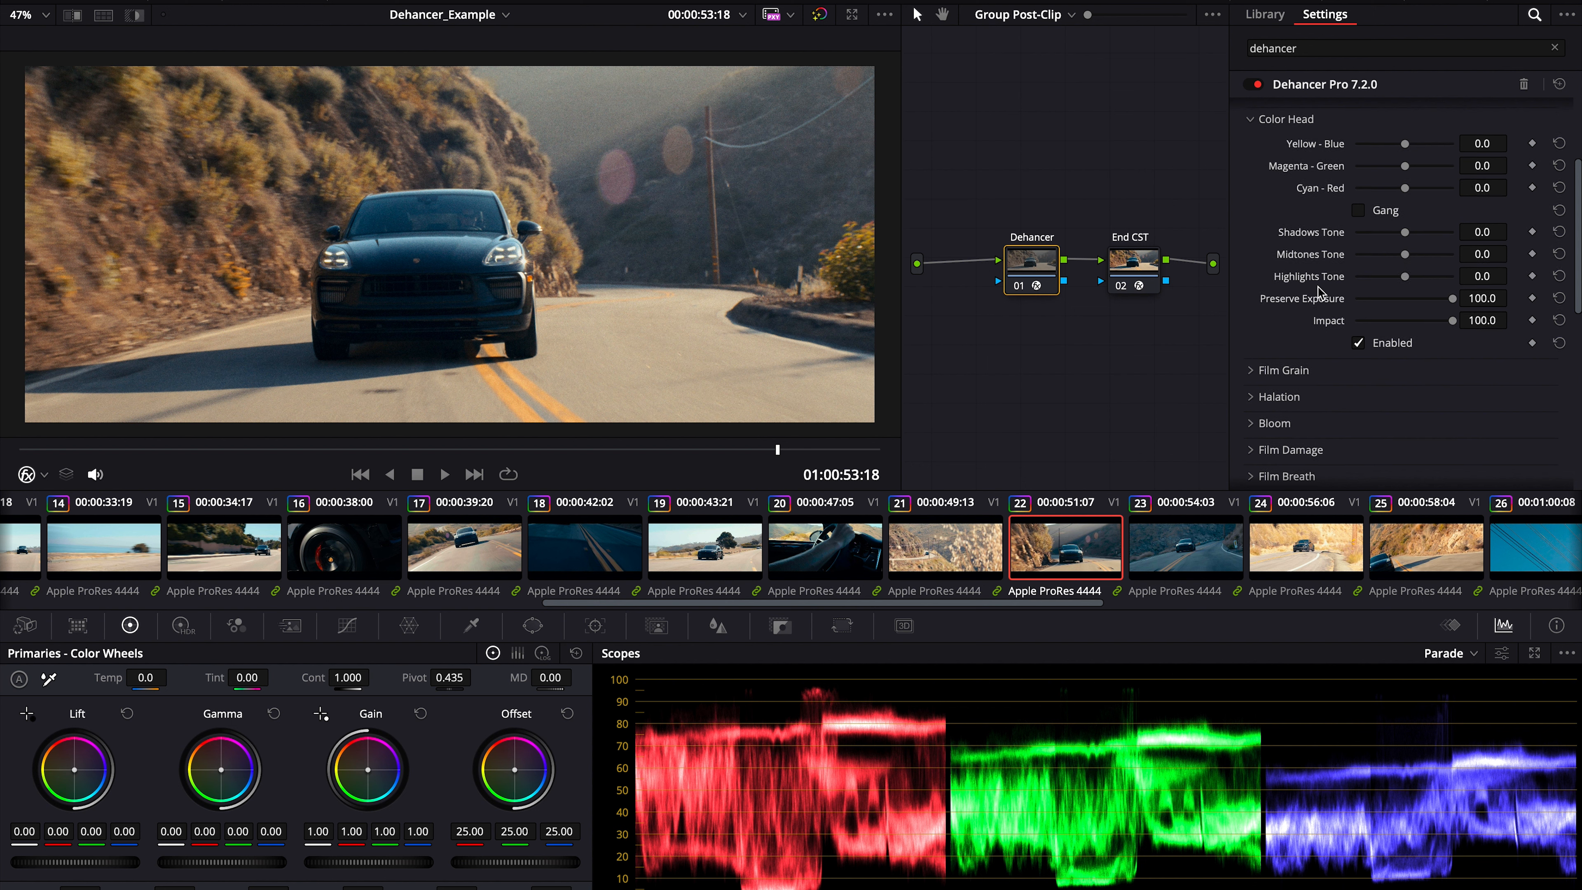
pyautogui.scroll(2, 1324, 316)
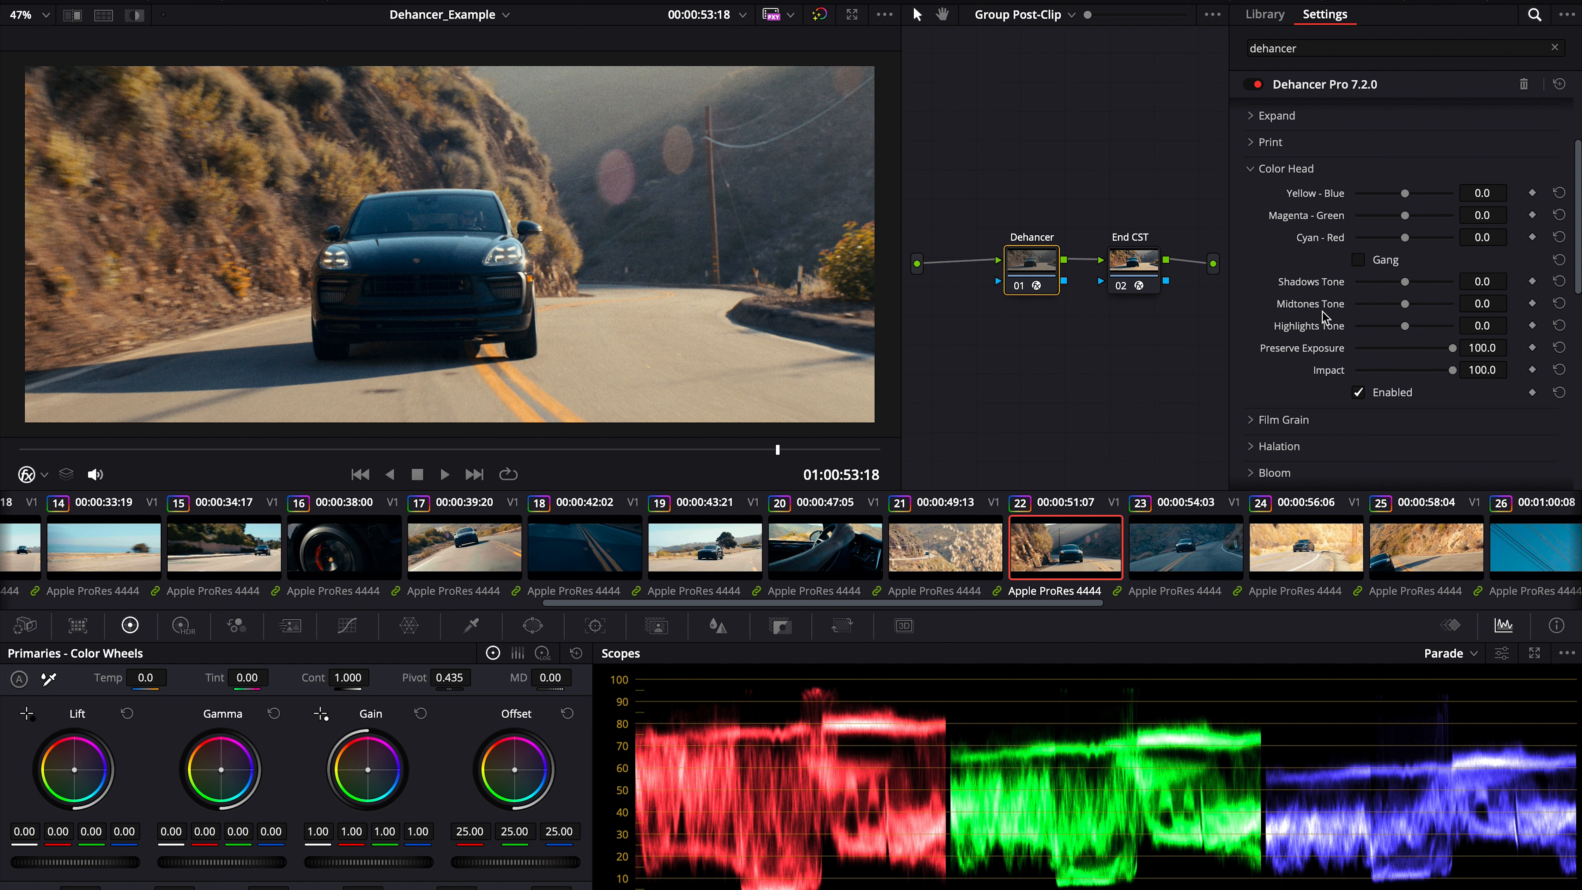
pyautogui.scroll(1, 1327, 349)
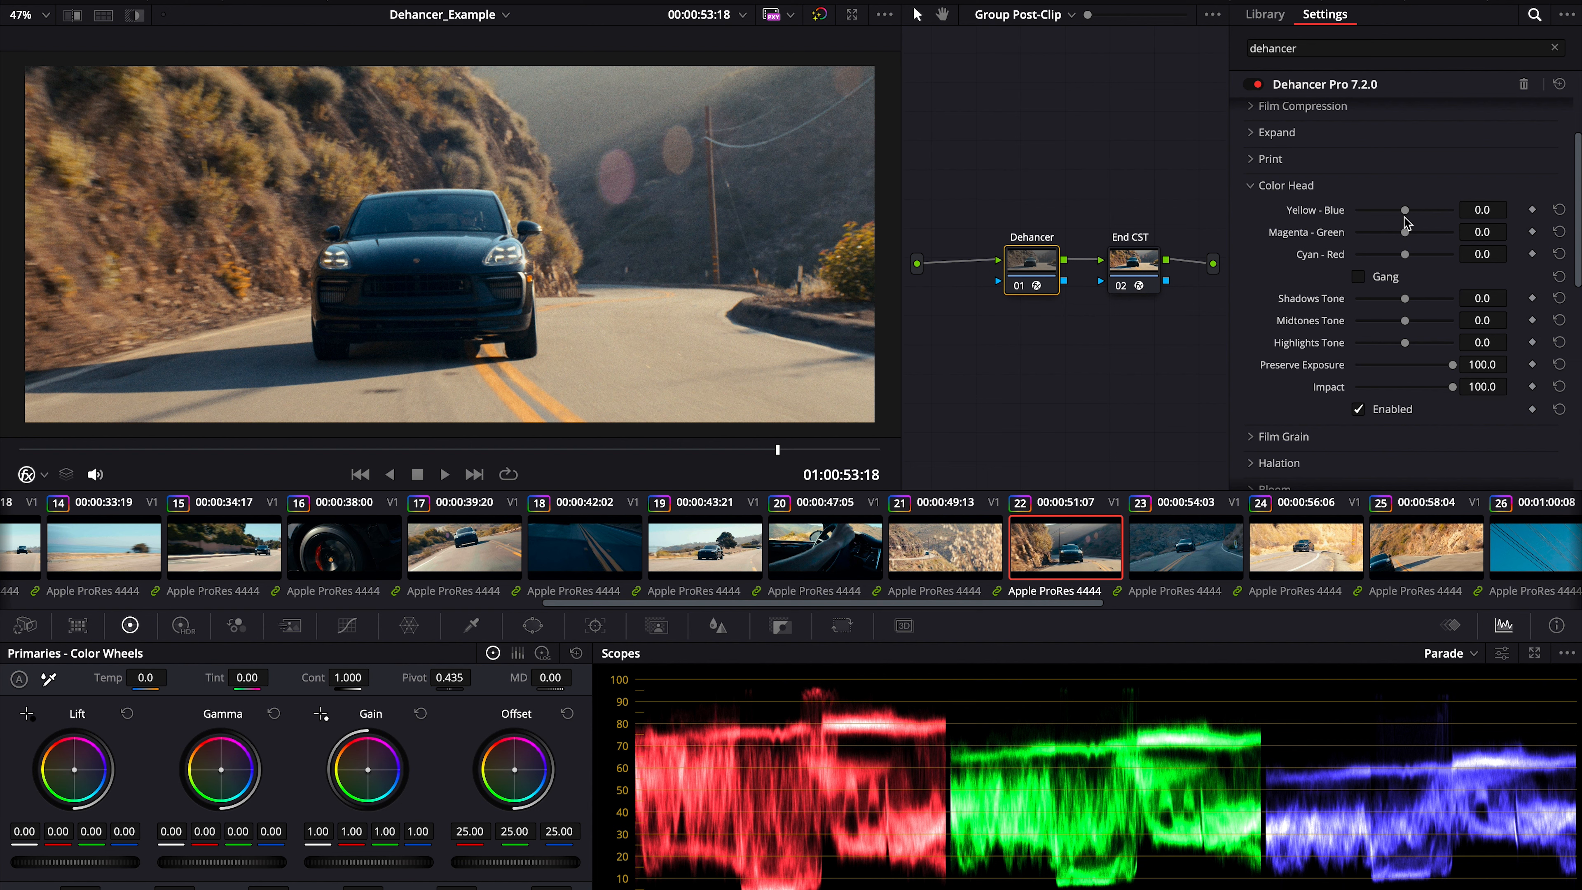
pyautogui.moveTo(1409, 216); pyautogui.dragTo(1400, 235)
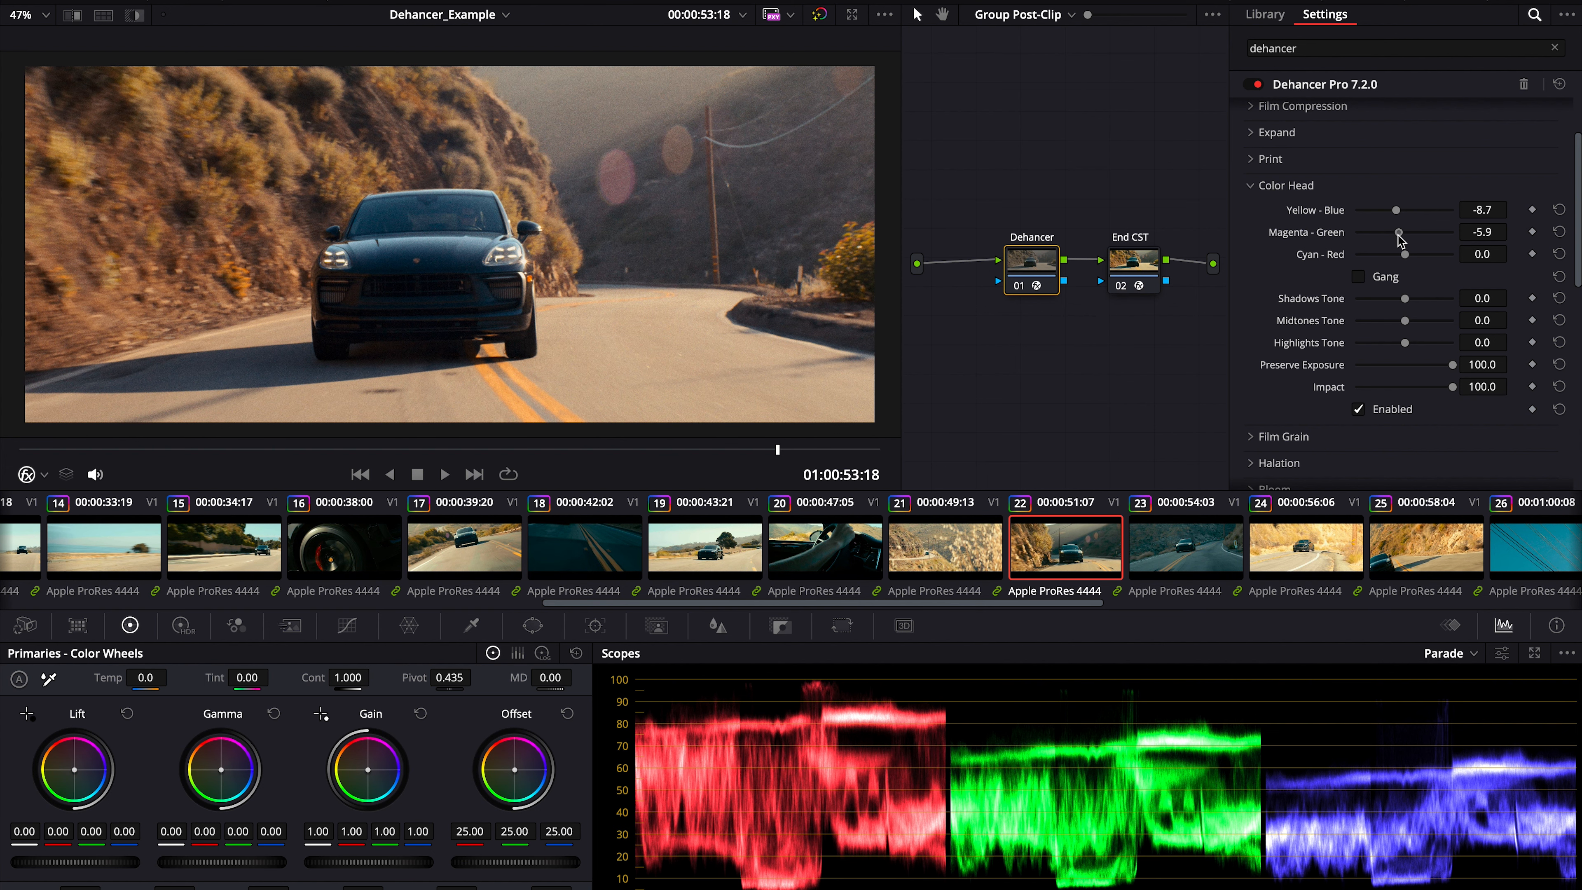
pyautogui.moveTo(1399, 235); pyautogui.dragTo(1398, 235)
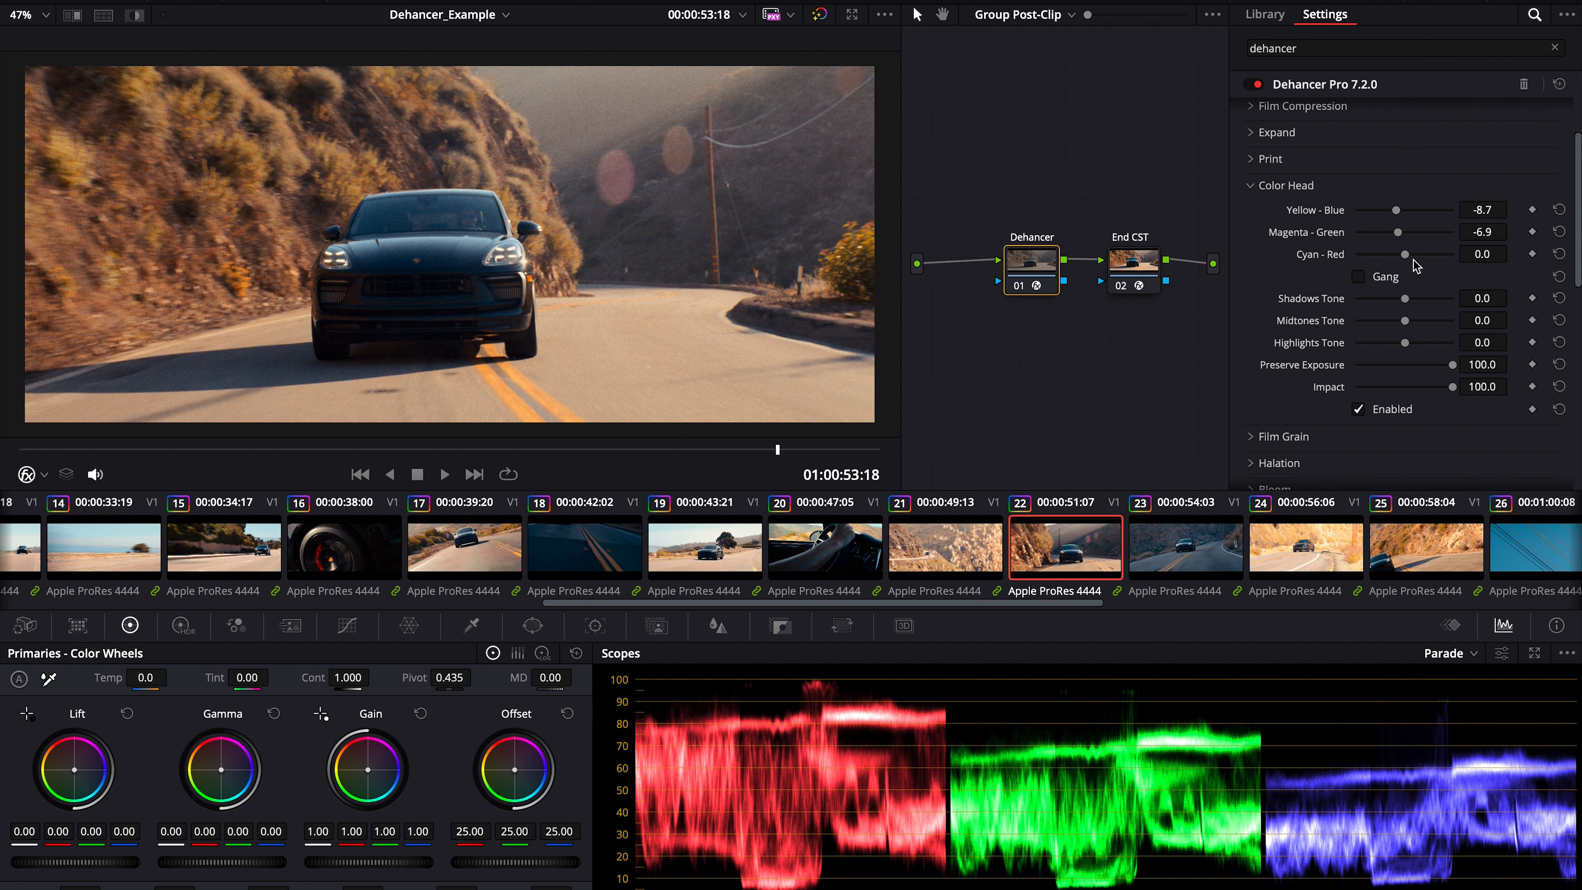
pyautogui.moveTo(1405, 259); pyautogui.dragTo(1403, 259)
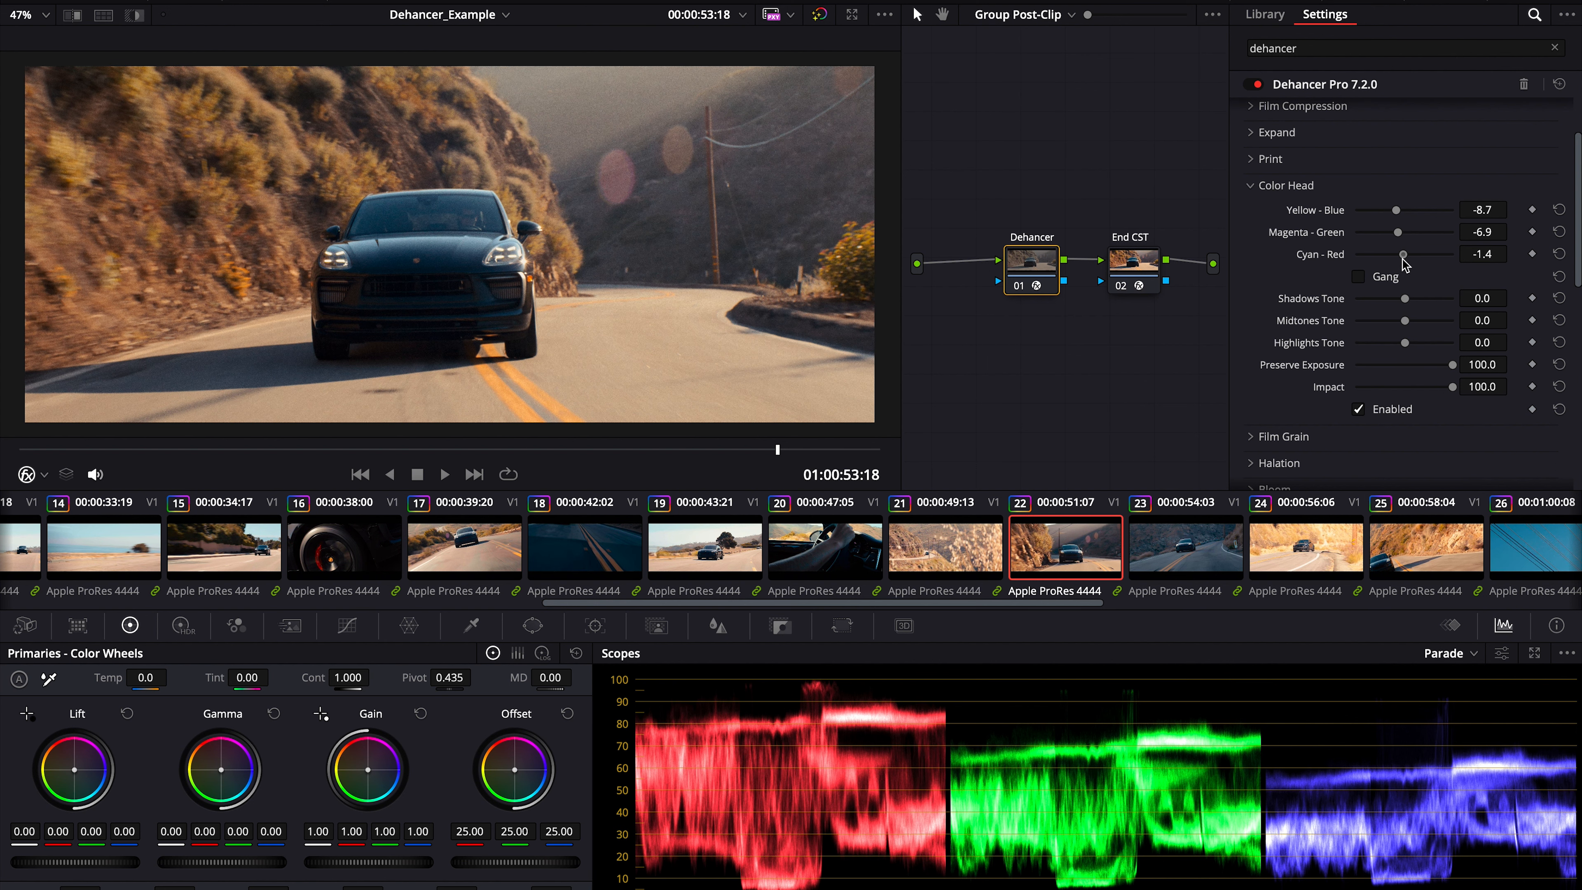
pyautogui.moveTo(1404, 264); pyautogui.dragTo(1404, 264)
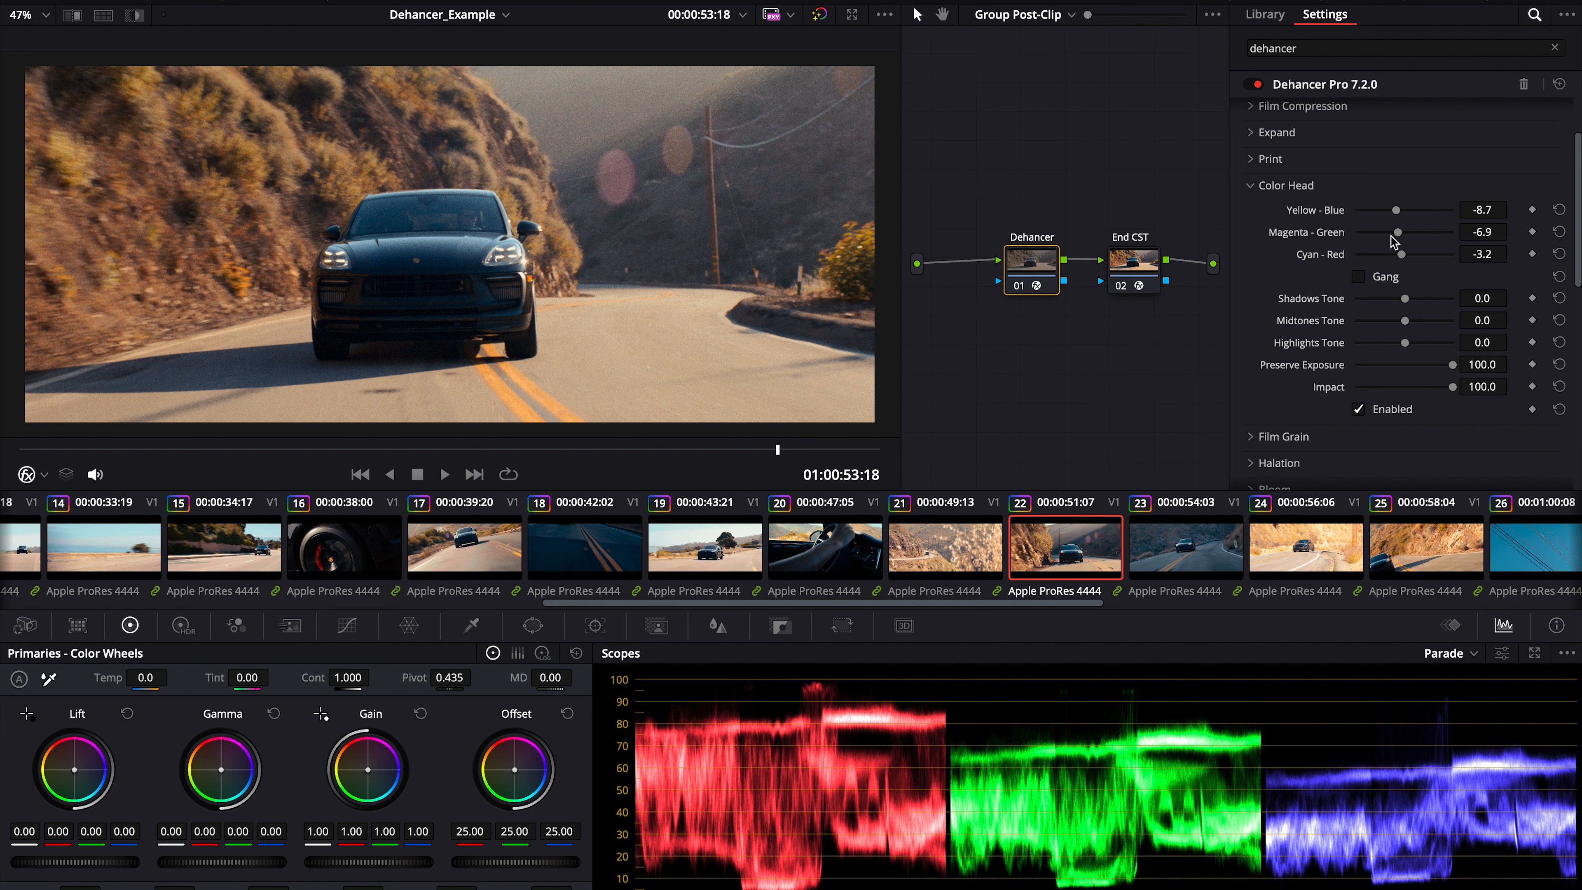
pyautogui.moveTo(1398, 237)
pyautogui.mouseDown()
pyautogui.moveTo(1395, 213)
pyautogui.moveTo(1398, 239)
pyautogui.mouseUp()
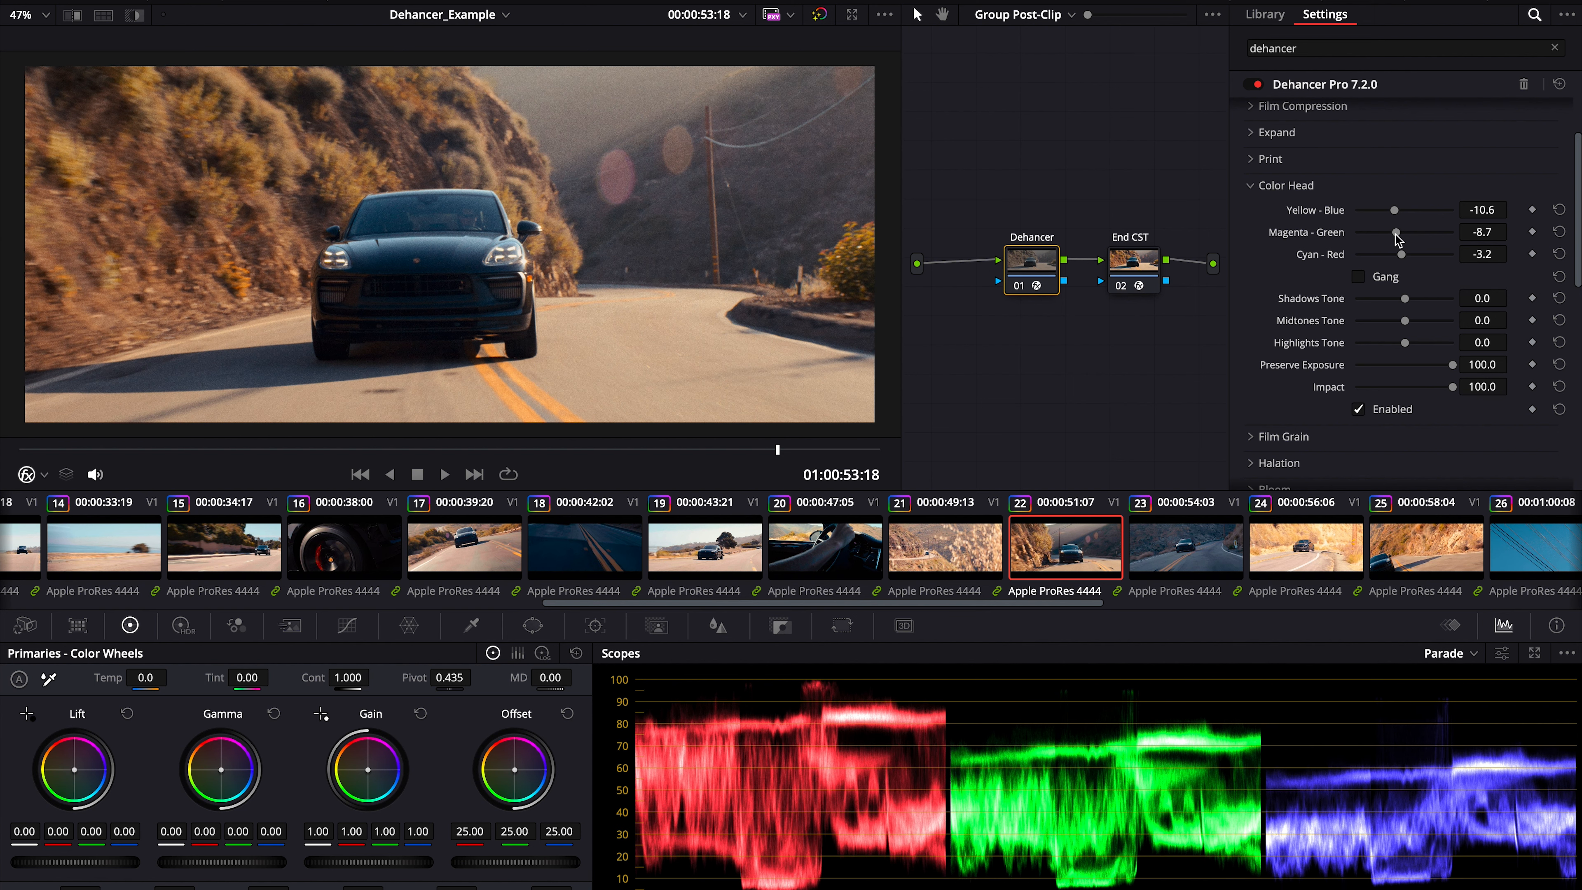
# - Set Color Head's Highlights Tone to about -22.9, Shadows Tone to about 33.9 and Midtones Tone to about 15.6
pyautogui.scroll(-2, 1364, 318)
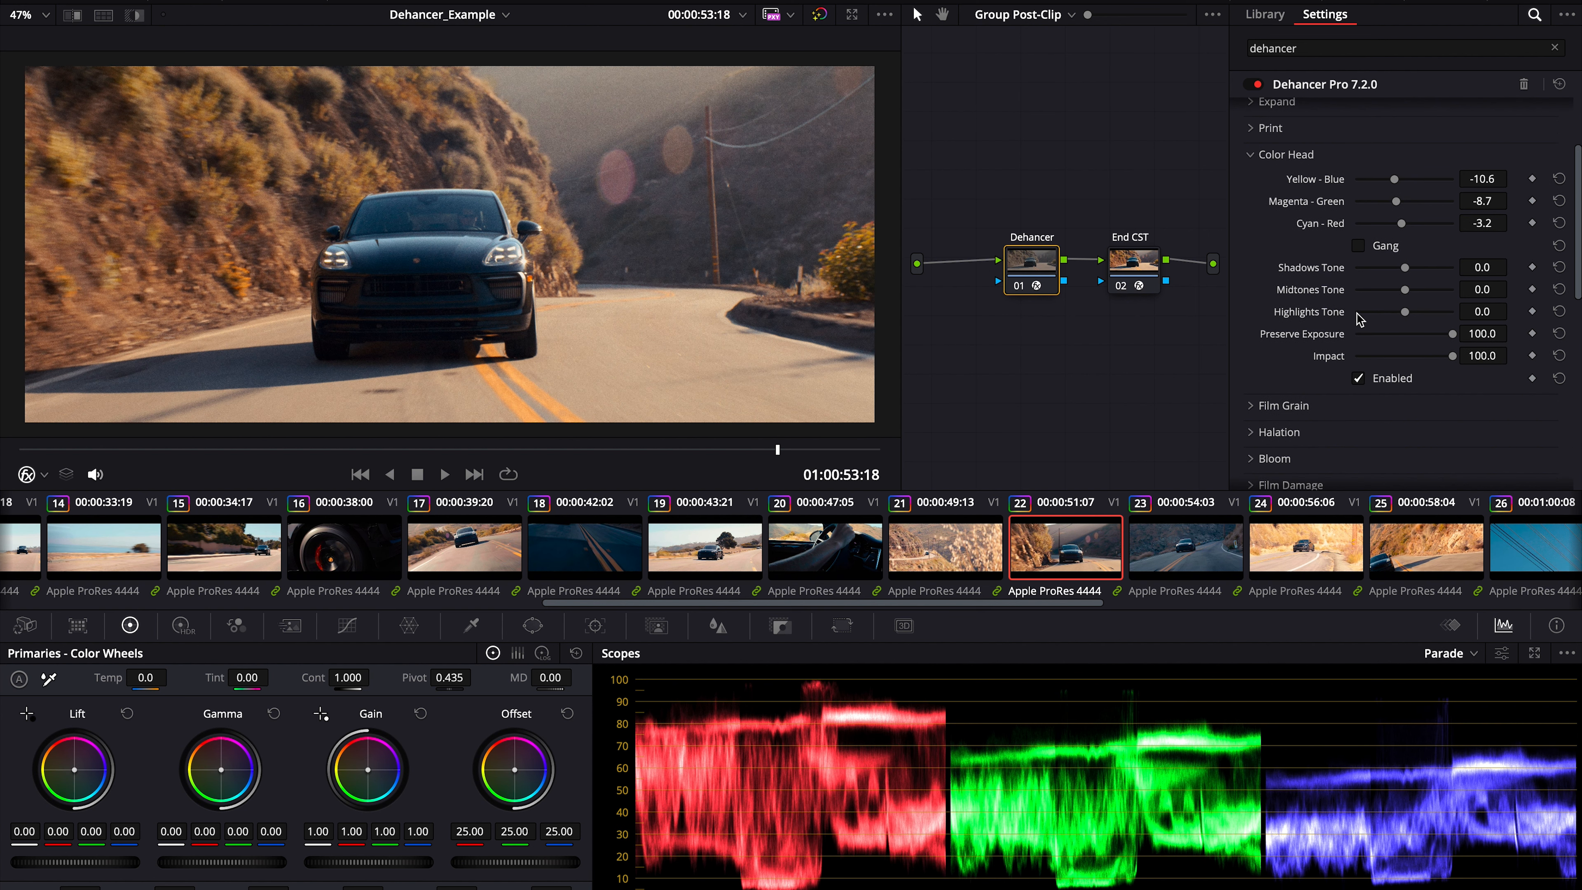
pyautogui.scroll(-1, 1432, 275)
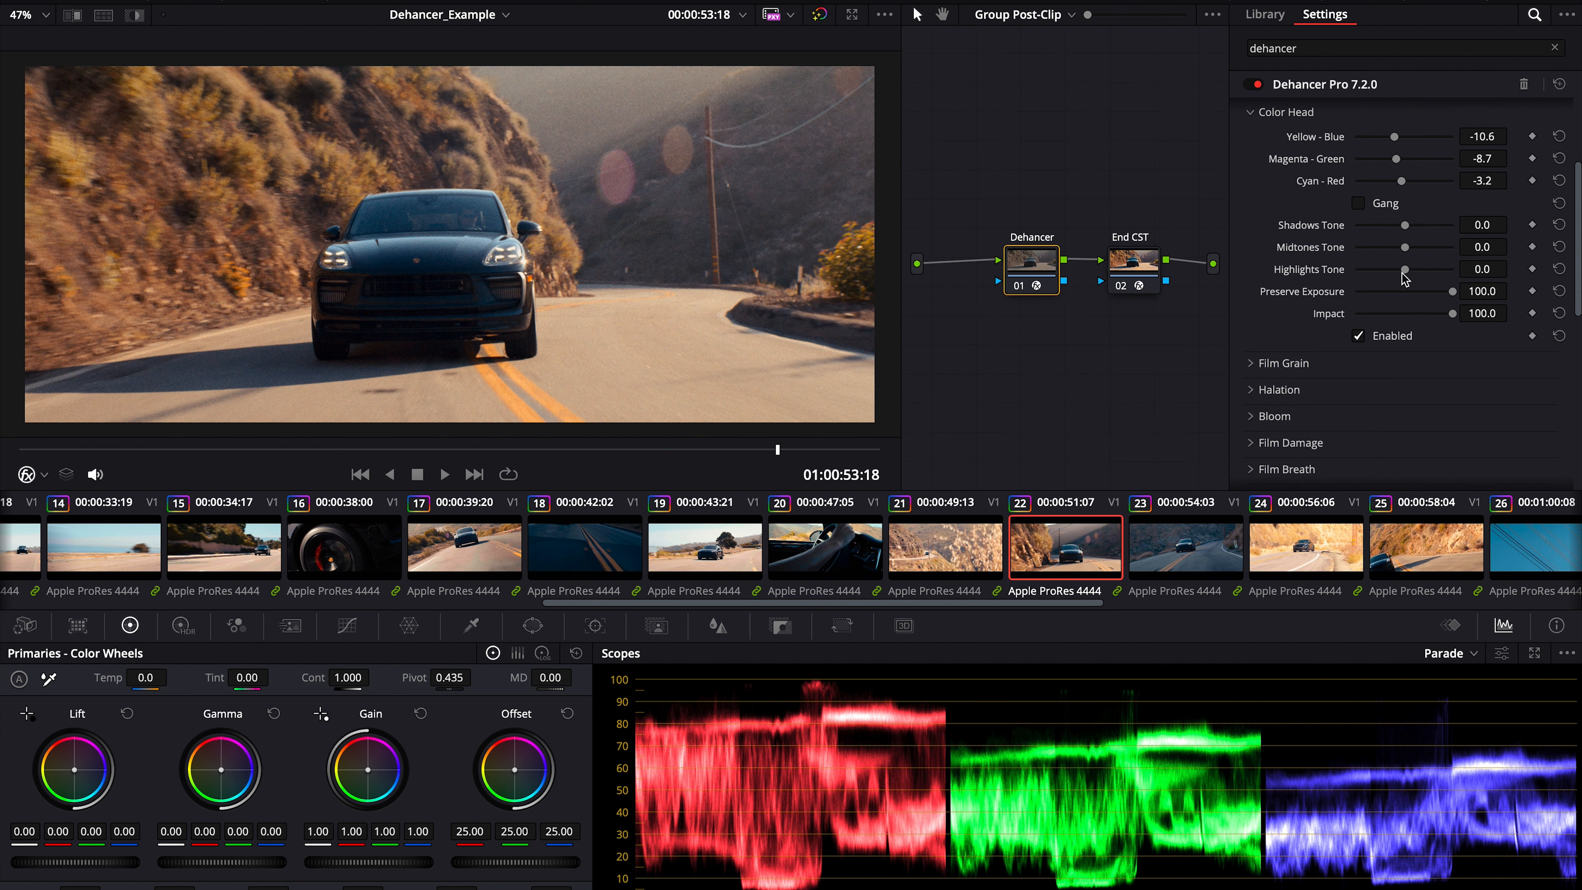
pyautogui.moveTo(1407, 273)
pyautogui.mouseDown()
pyautogui.moveTo(1421, 273)
pyautogui.moveTo(1394, 276)
pyautogui.mouseUp()
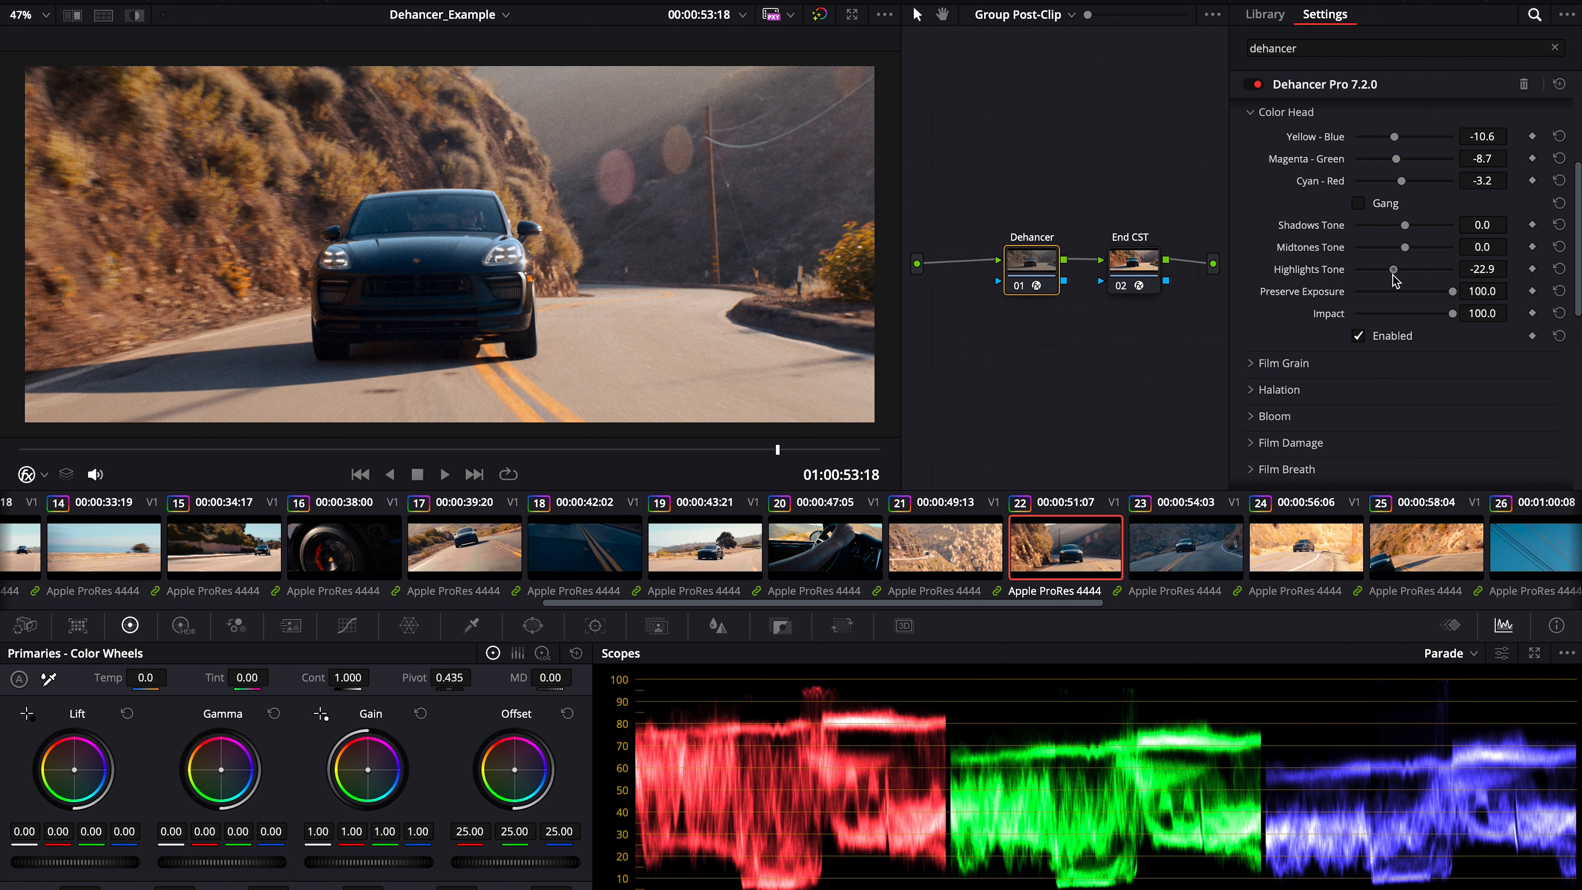
pyautogui.moveTo(1407, 225)
pyautogui.mouseDown()
pyautogui.moveTo(1421, 227)
pyautogui.moveTo(1414, 248)
pyautogui.mouseUp()
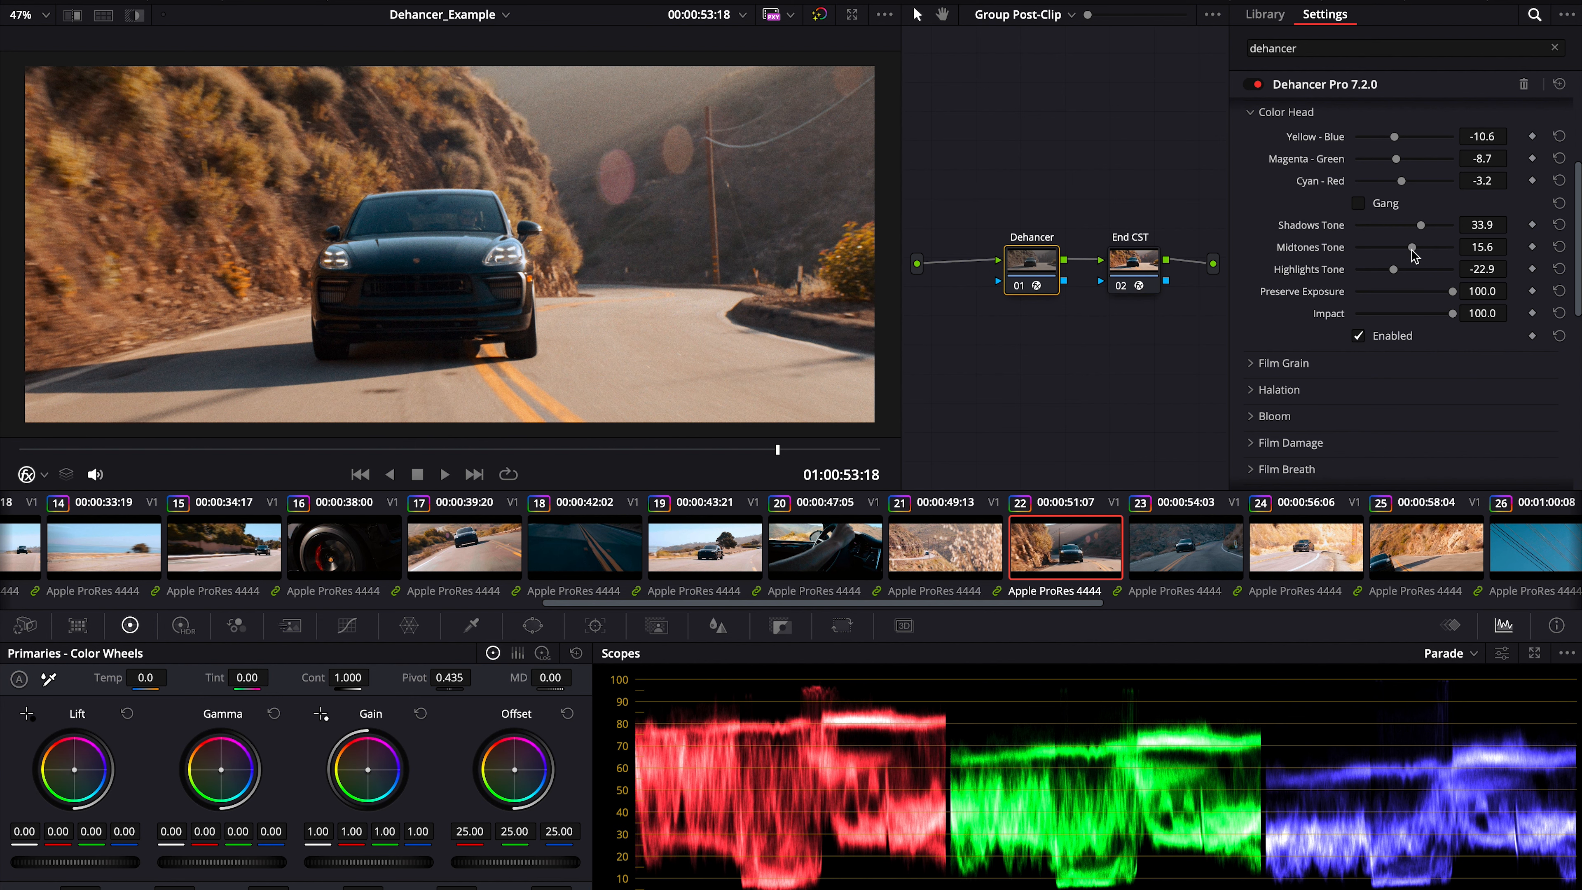
# - Compare the image with the Color Head adjustments off and on, leaving them enabled
pyautogui.click(1359, 336)
pyautogui.click(1359, 337)
pyautogui.click(1360, 336)
pyautogui.click(1361, 337)
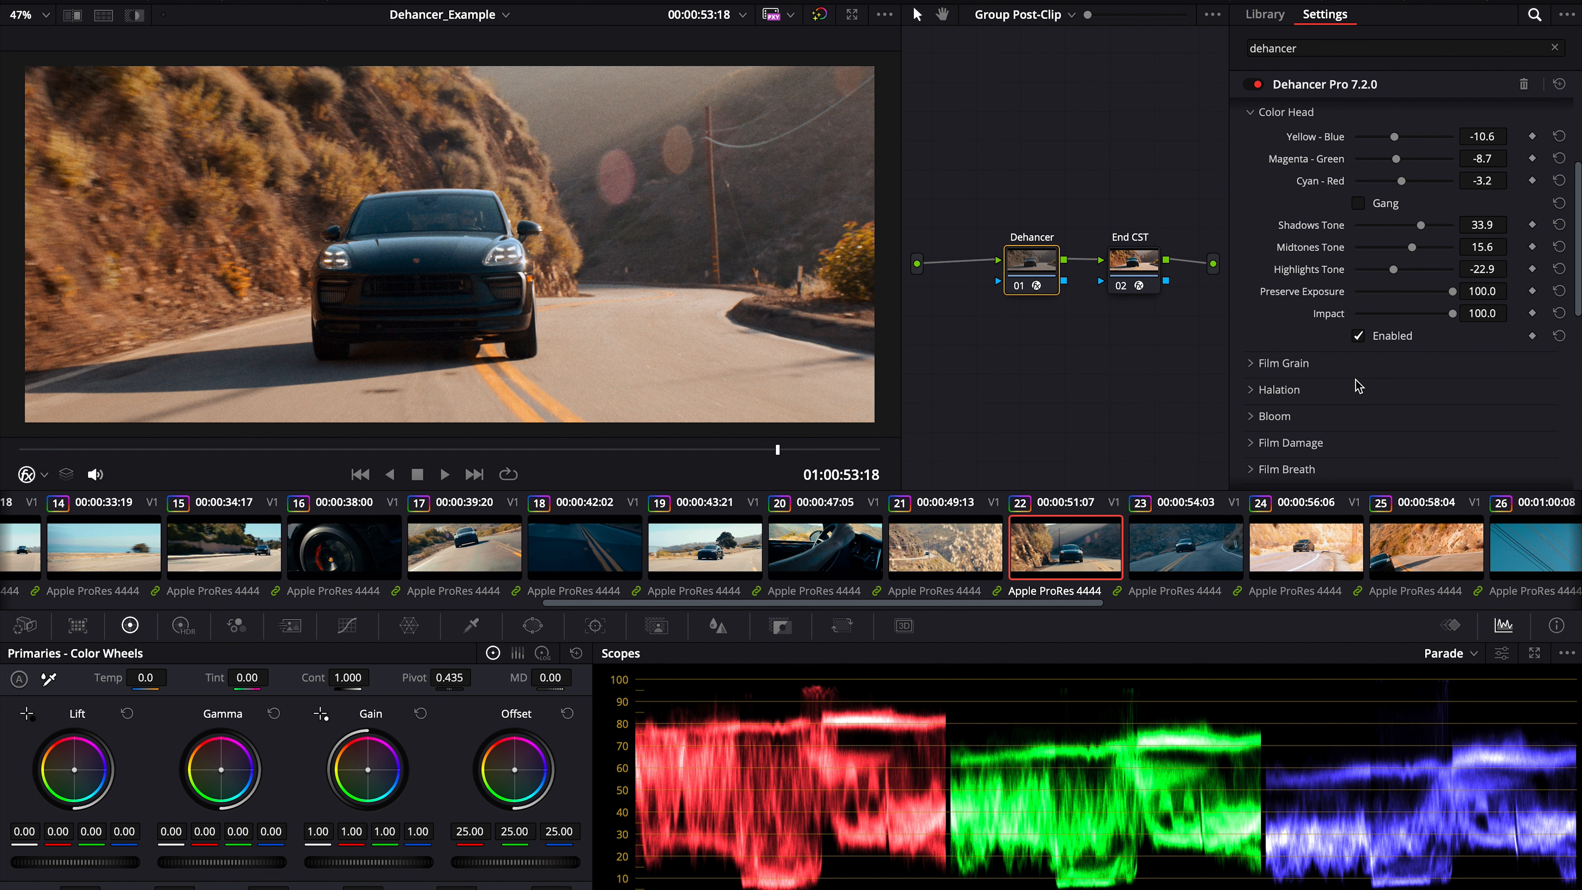
# - Collapse the Color Head and Vignette sections
pyautogui.scroll(1, 1358, 387)
pyautogui.scroll(5, 1306, 230)
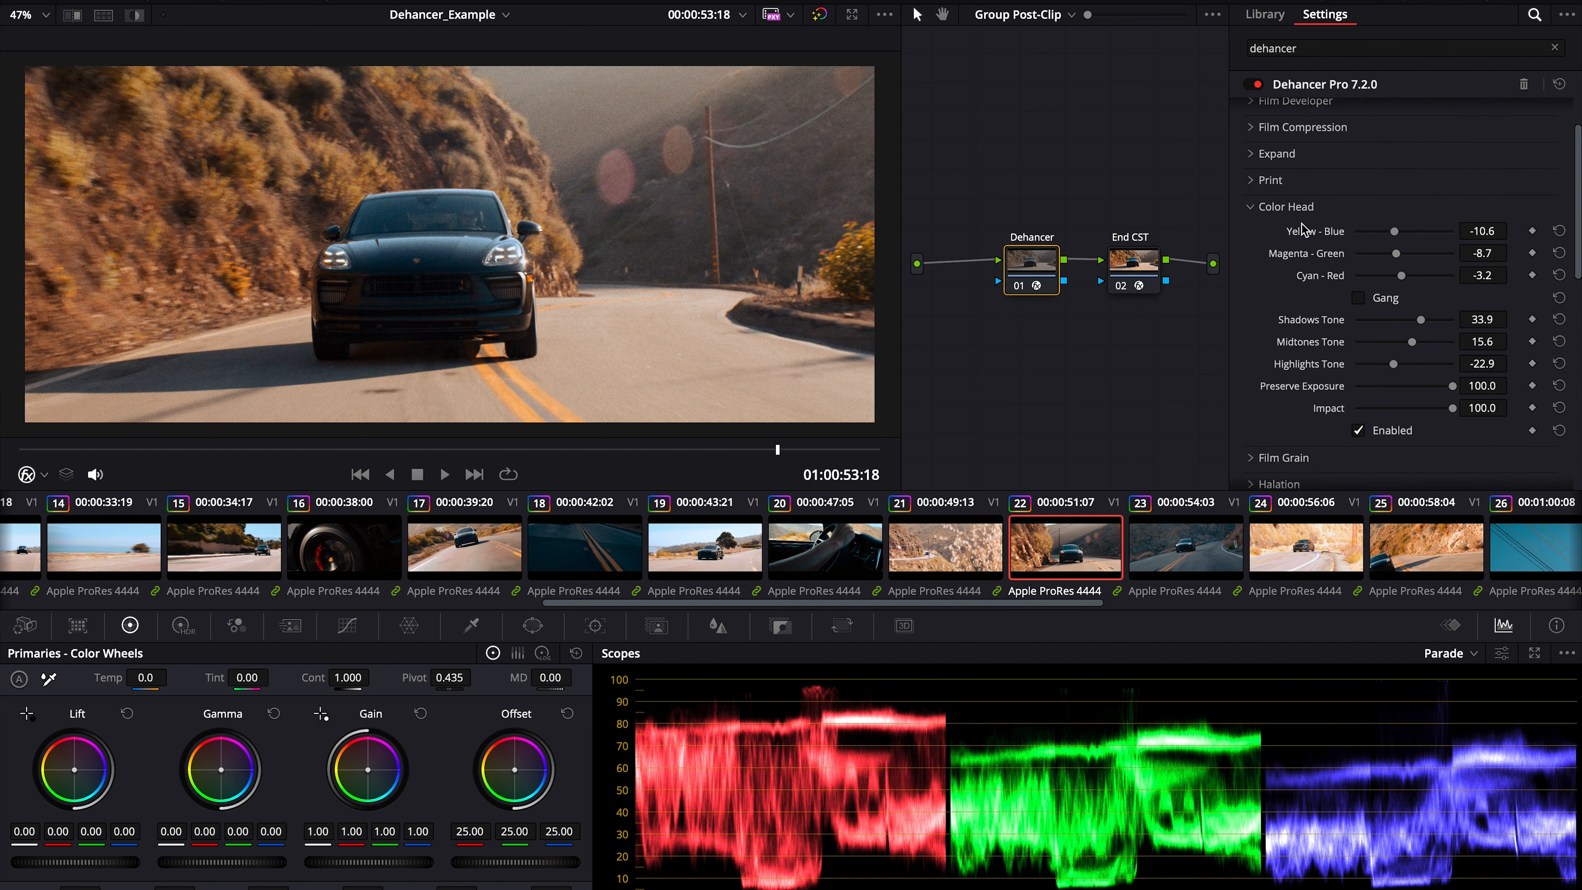
pyautogui.click(1251, 207)
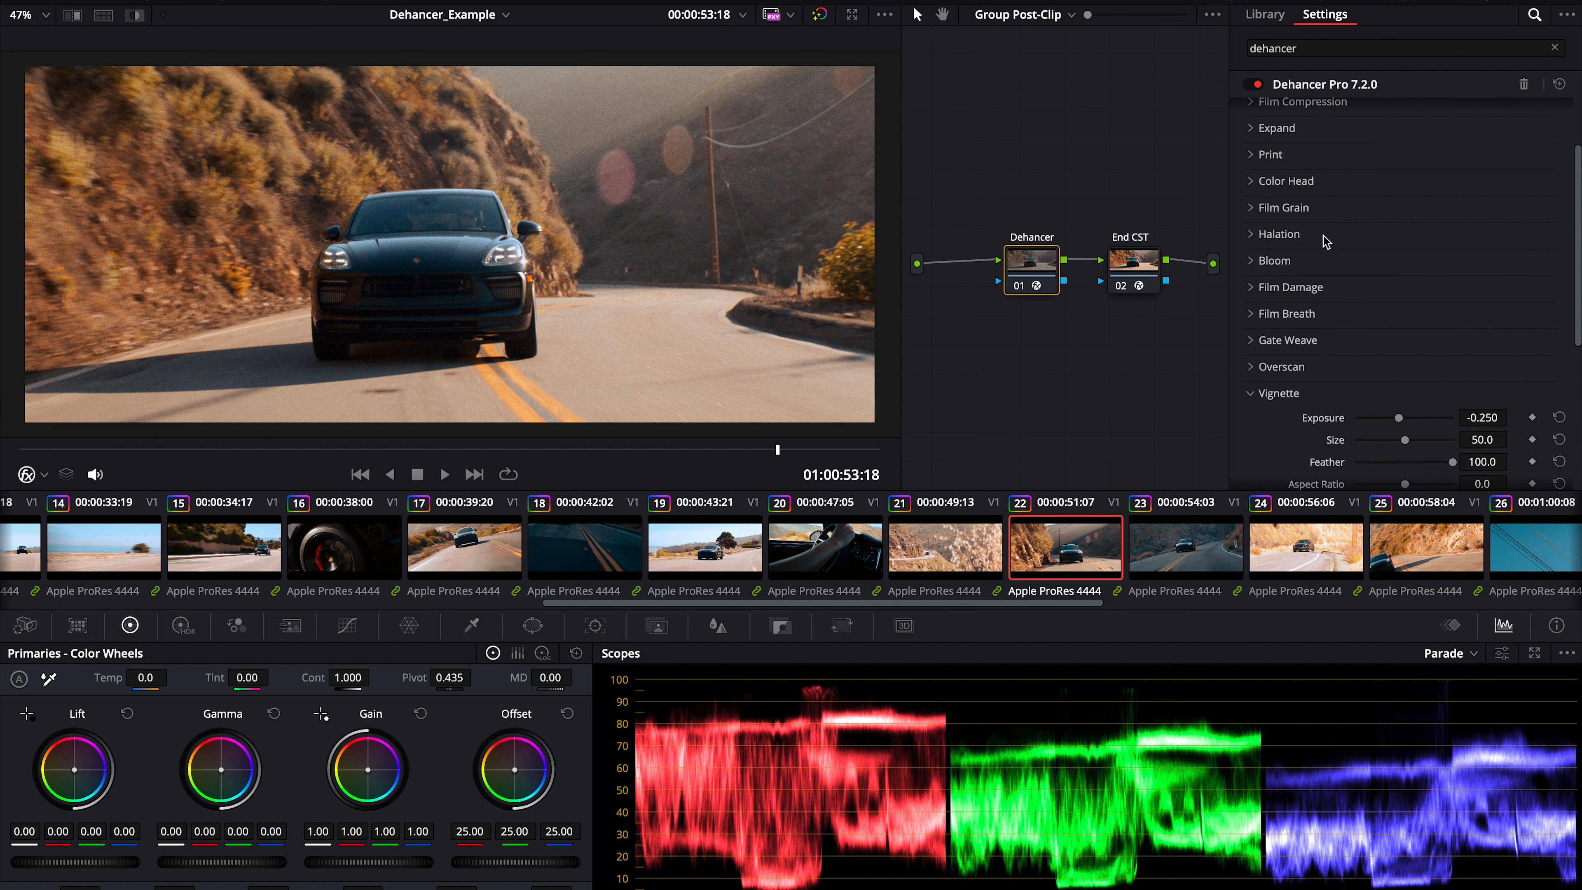
pyautogui.scroll(-2, 1283, 255)
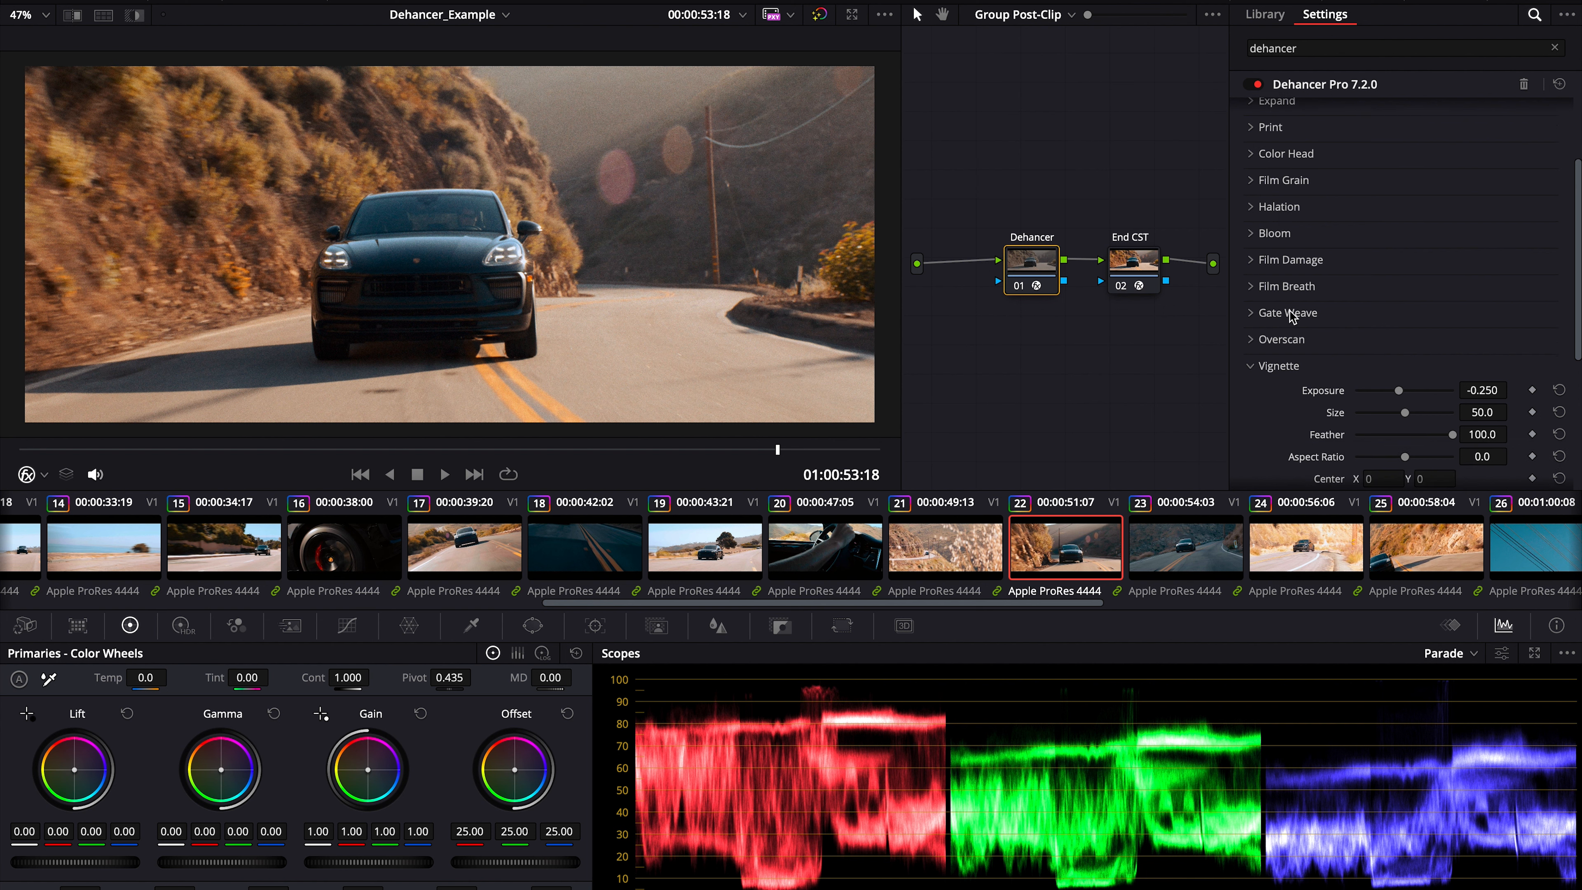
pyautogui.click(1251, 368)
pyautogui.scroll(2, 1308, 328)
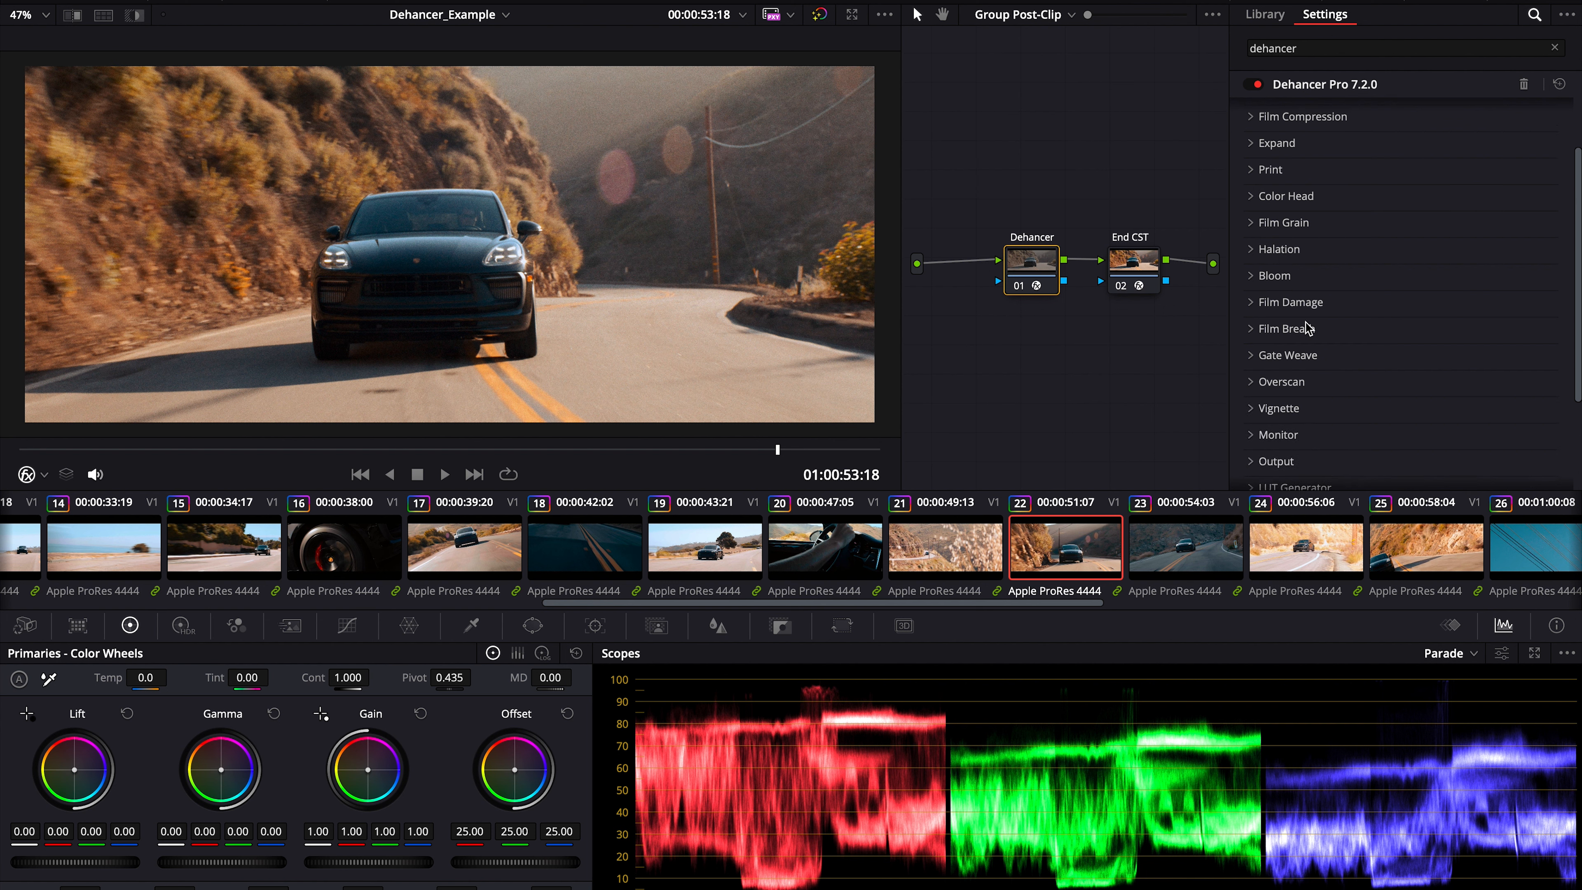
# - Open the Film Grain section to view its profile and amount settings
pyautogui.click(1255, 225)
pyautogui.click(1256, 223)
pyautogui.scroll(-2, 1349, 367)
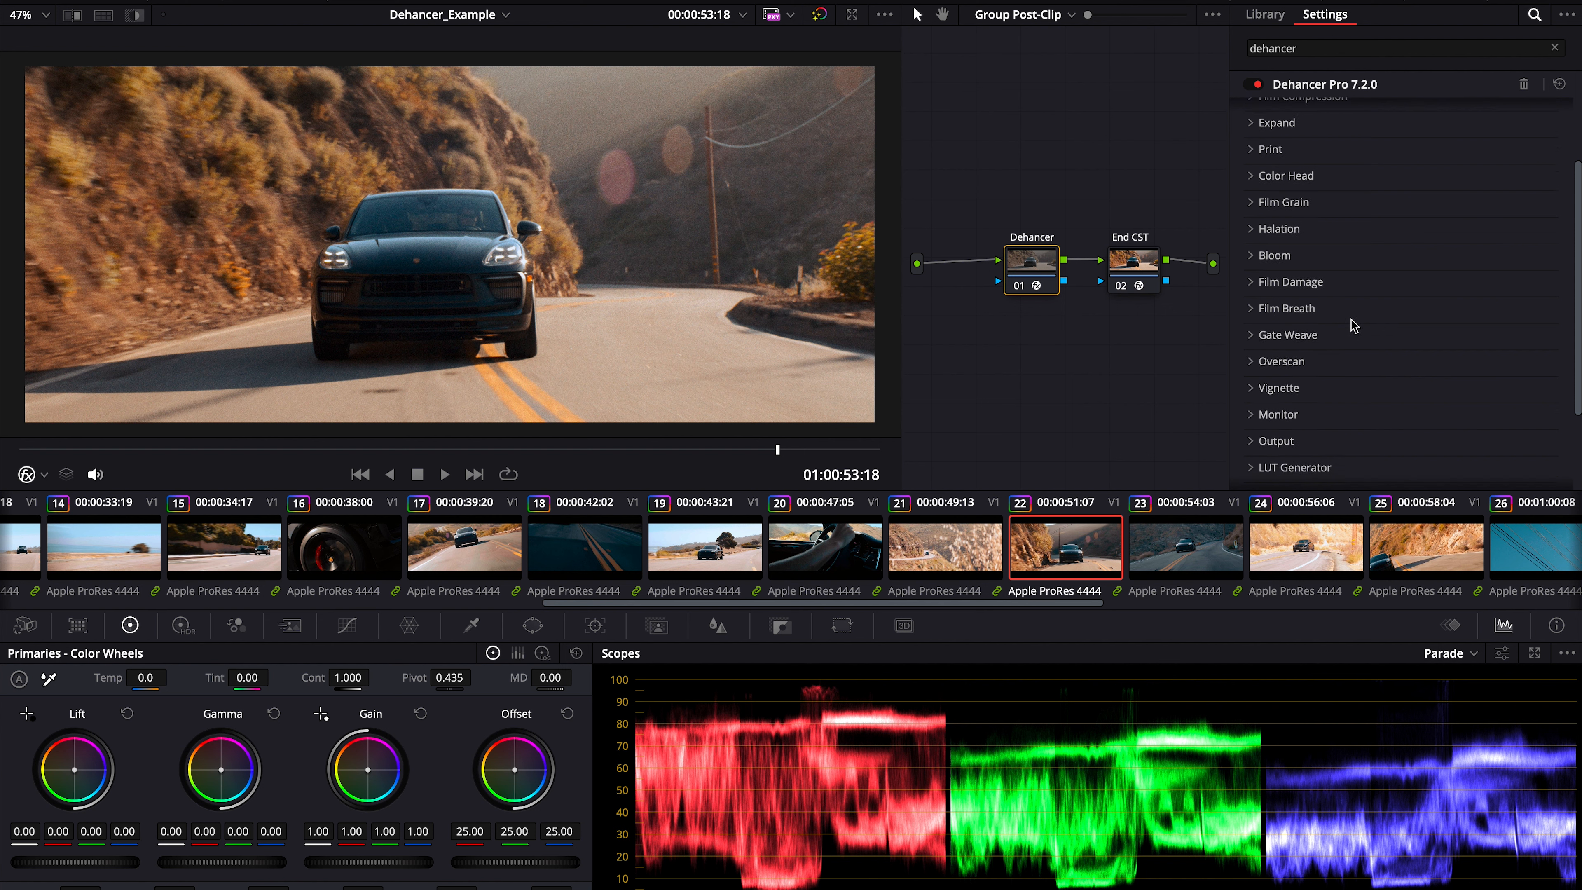
pyautogui.scroll(2, 1348, 308)
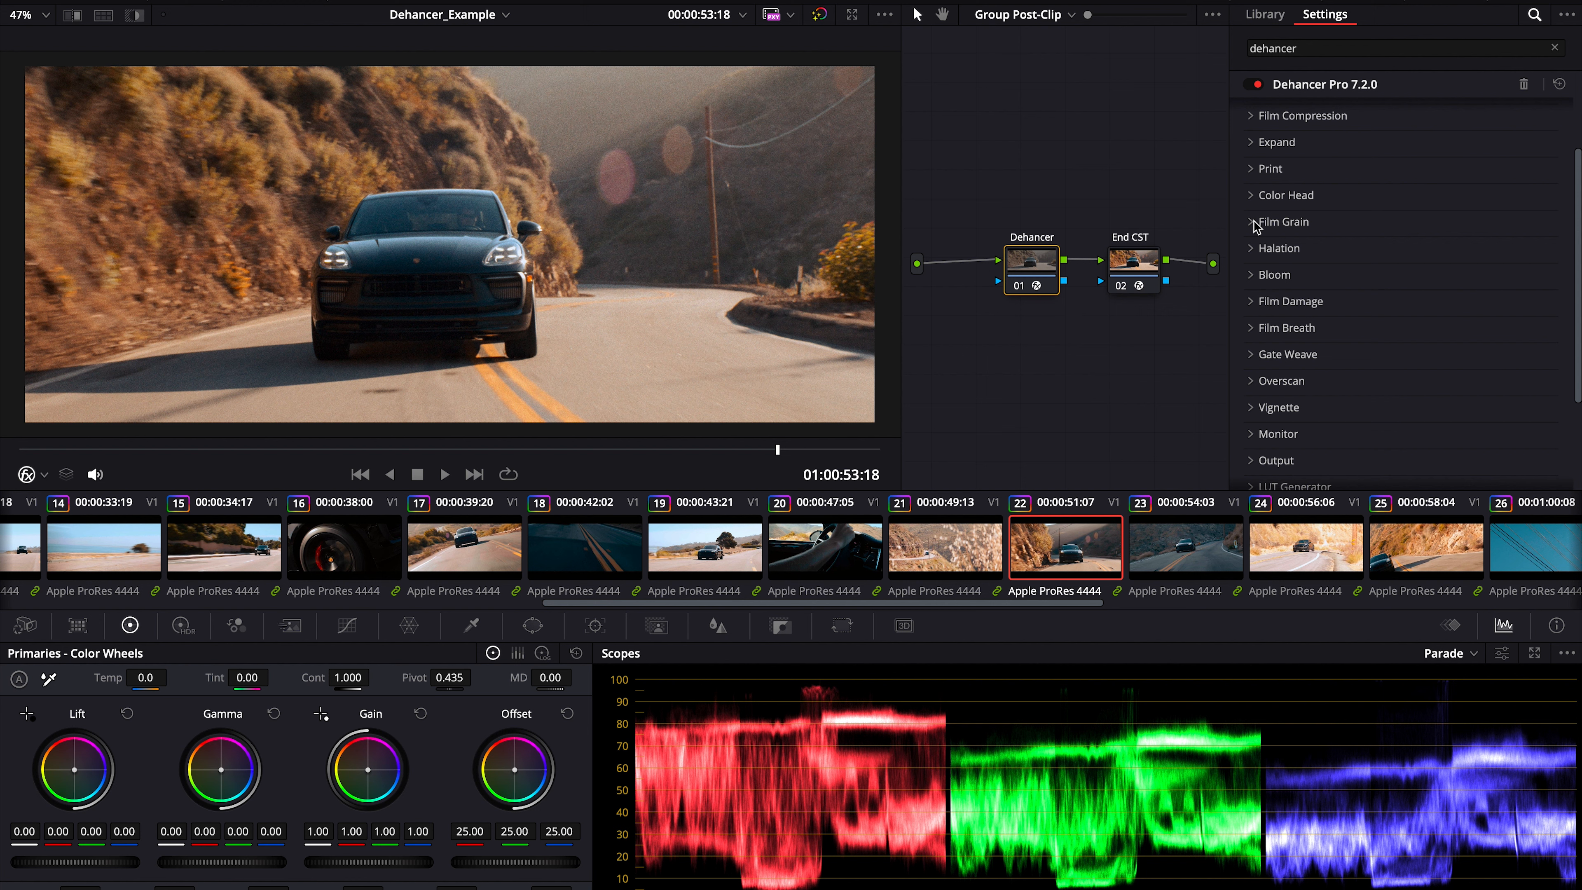
pyautogui.click(1254, 226)
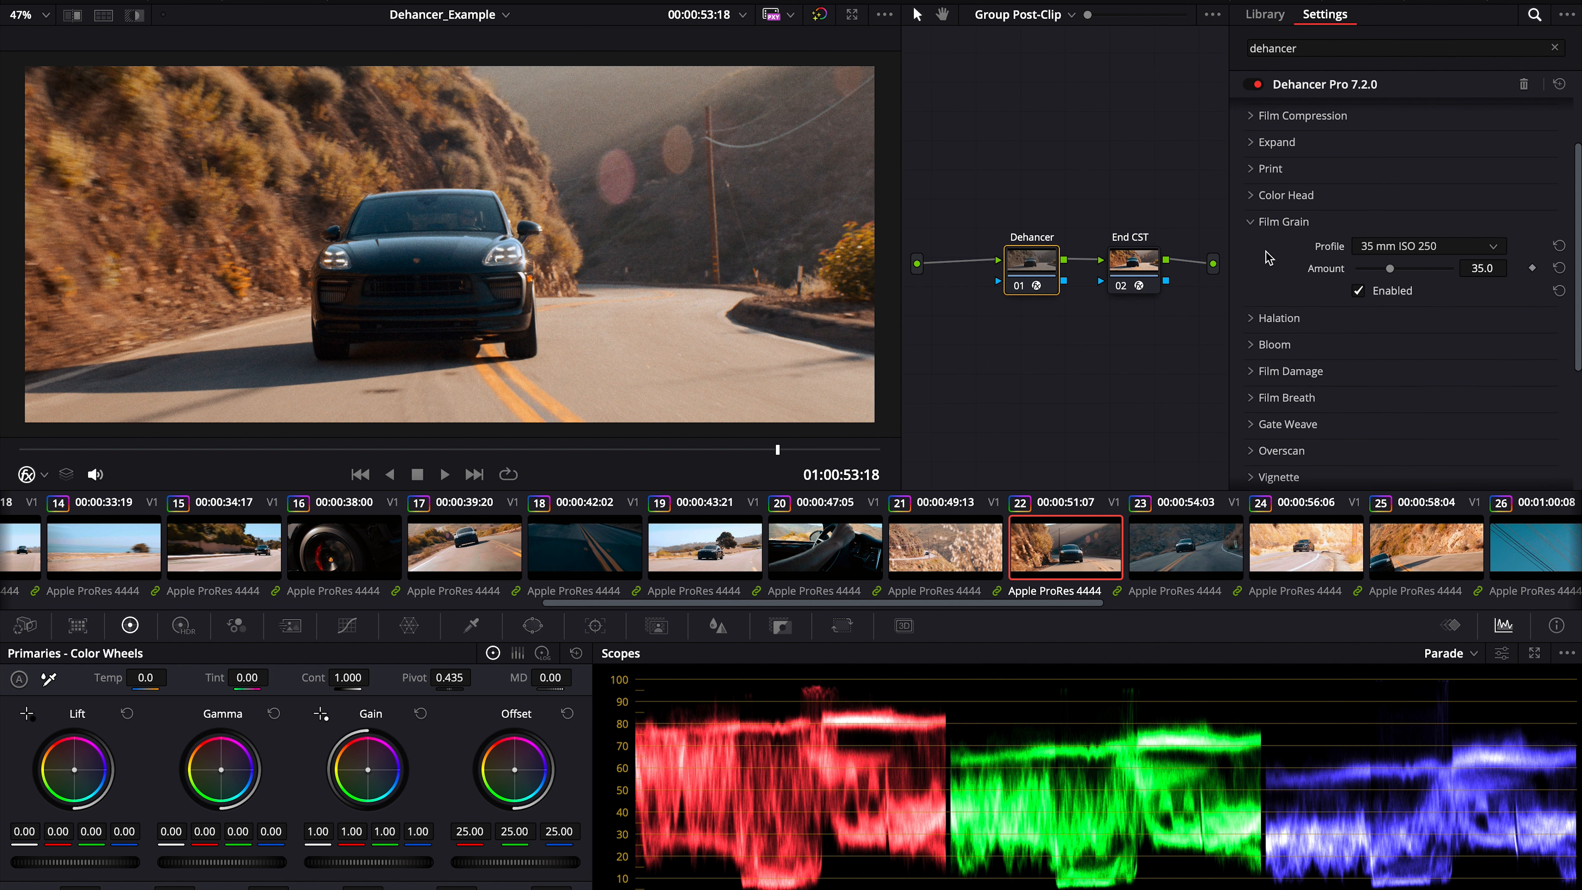
pyautogui.scroll(1, 1303, 285)
pyautogui.scroll(-1, 1312, 321)
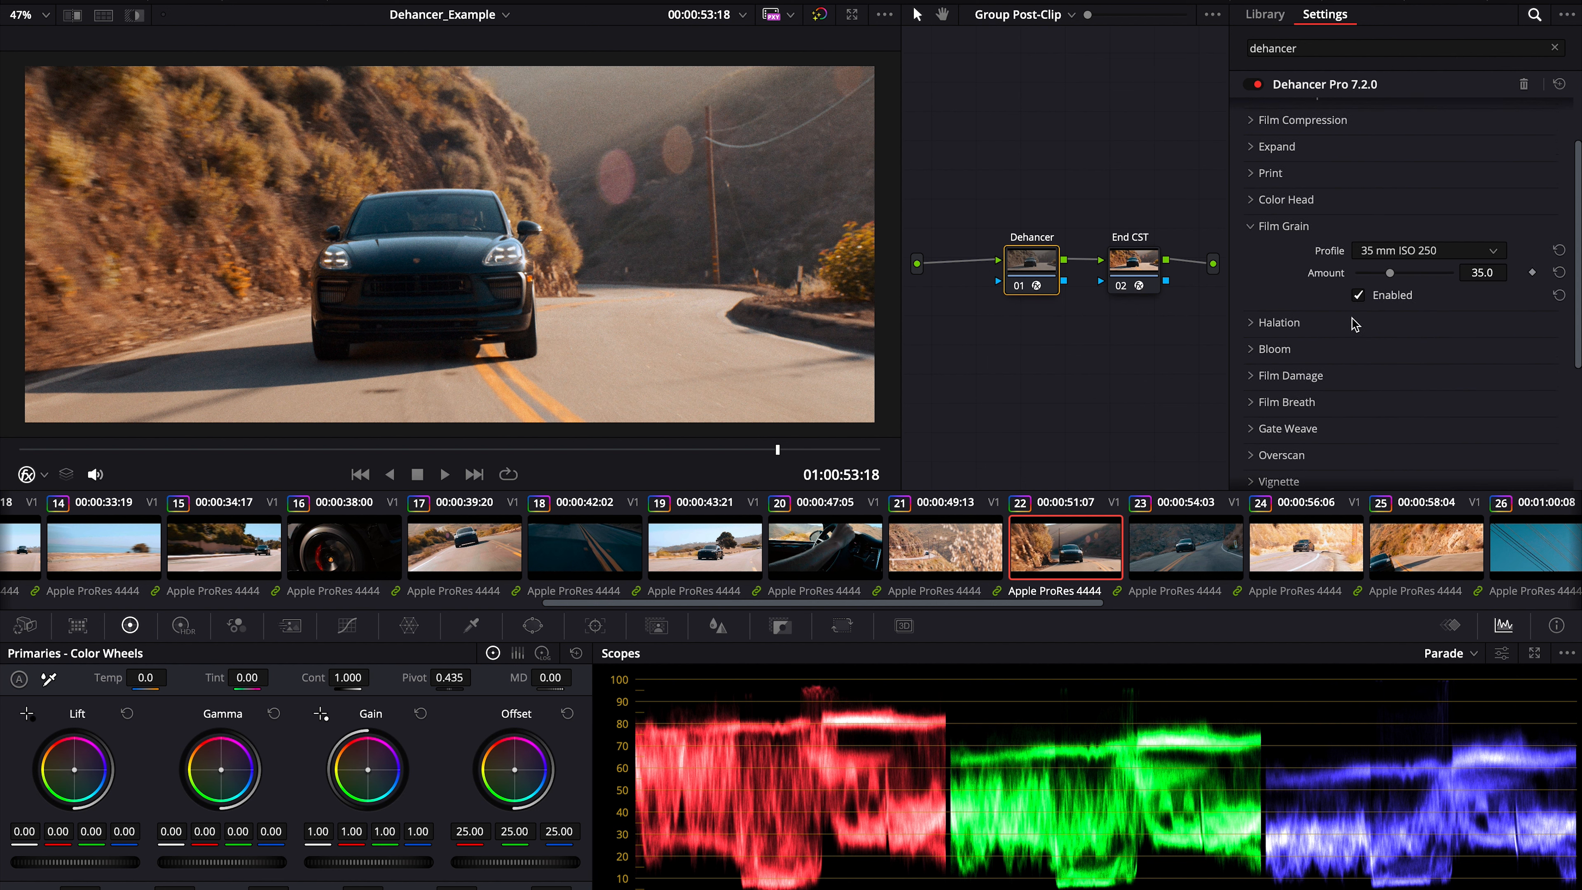
# - Try the 8 mm ISO 50 and 8 mm ISO 500 profiles in the Film Grain section
pyautogui.click(1487, 251)
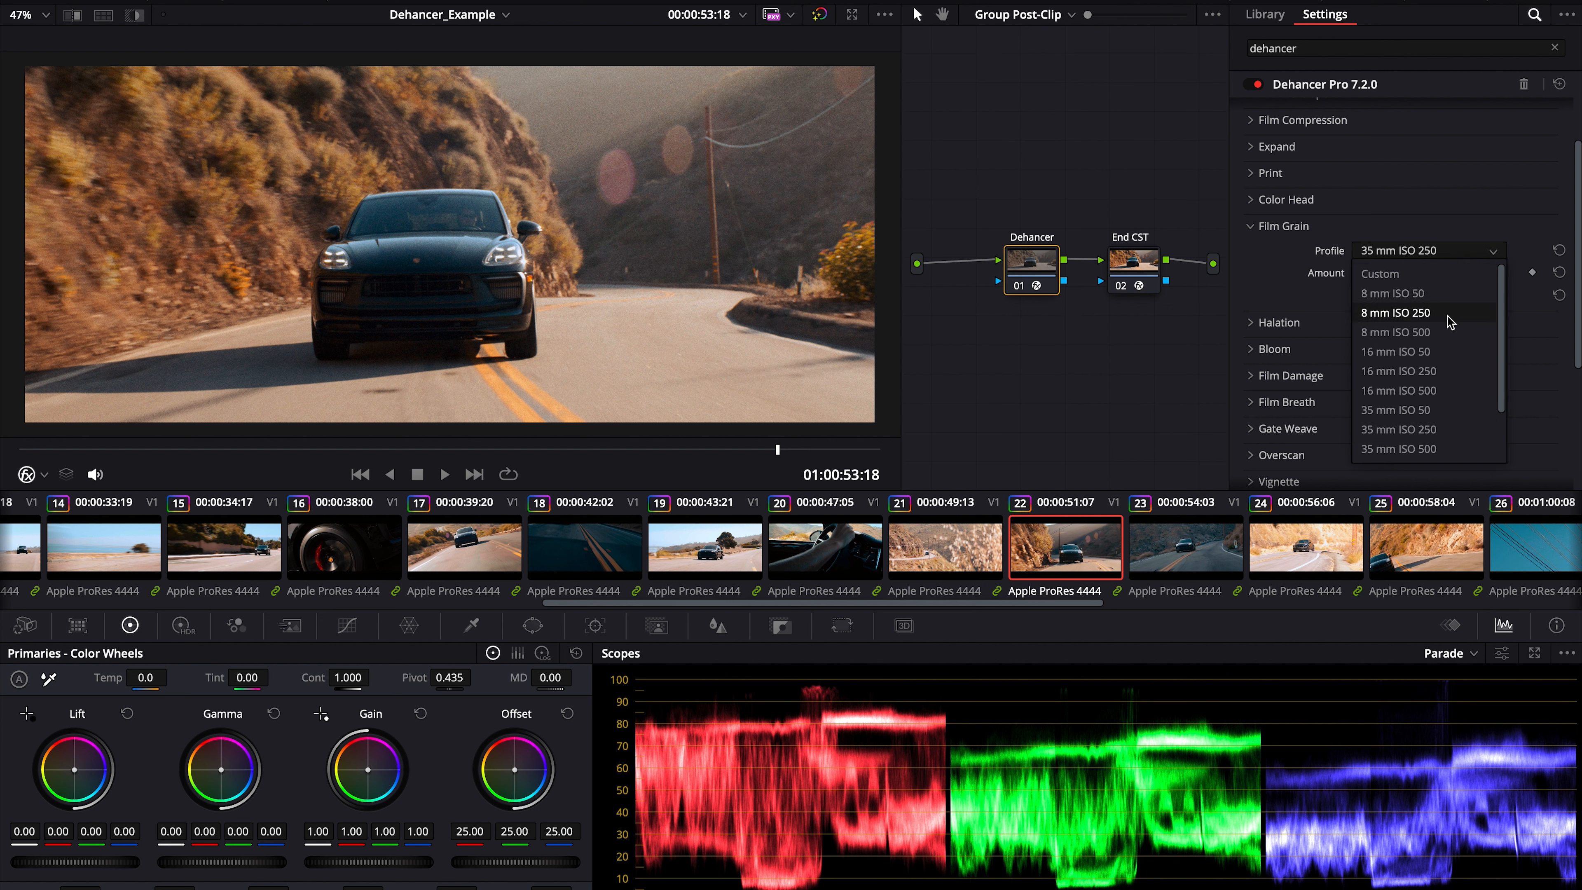
pyautogui.scroll(-1, 1421, 330)
pyautogui.scroll(-2, 1419, 351)
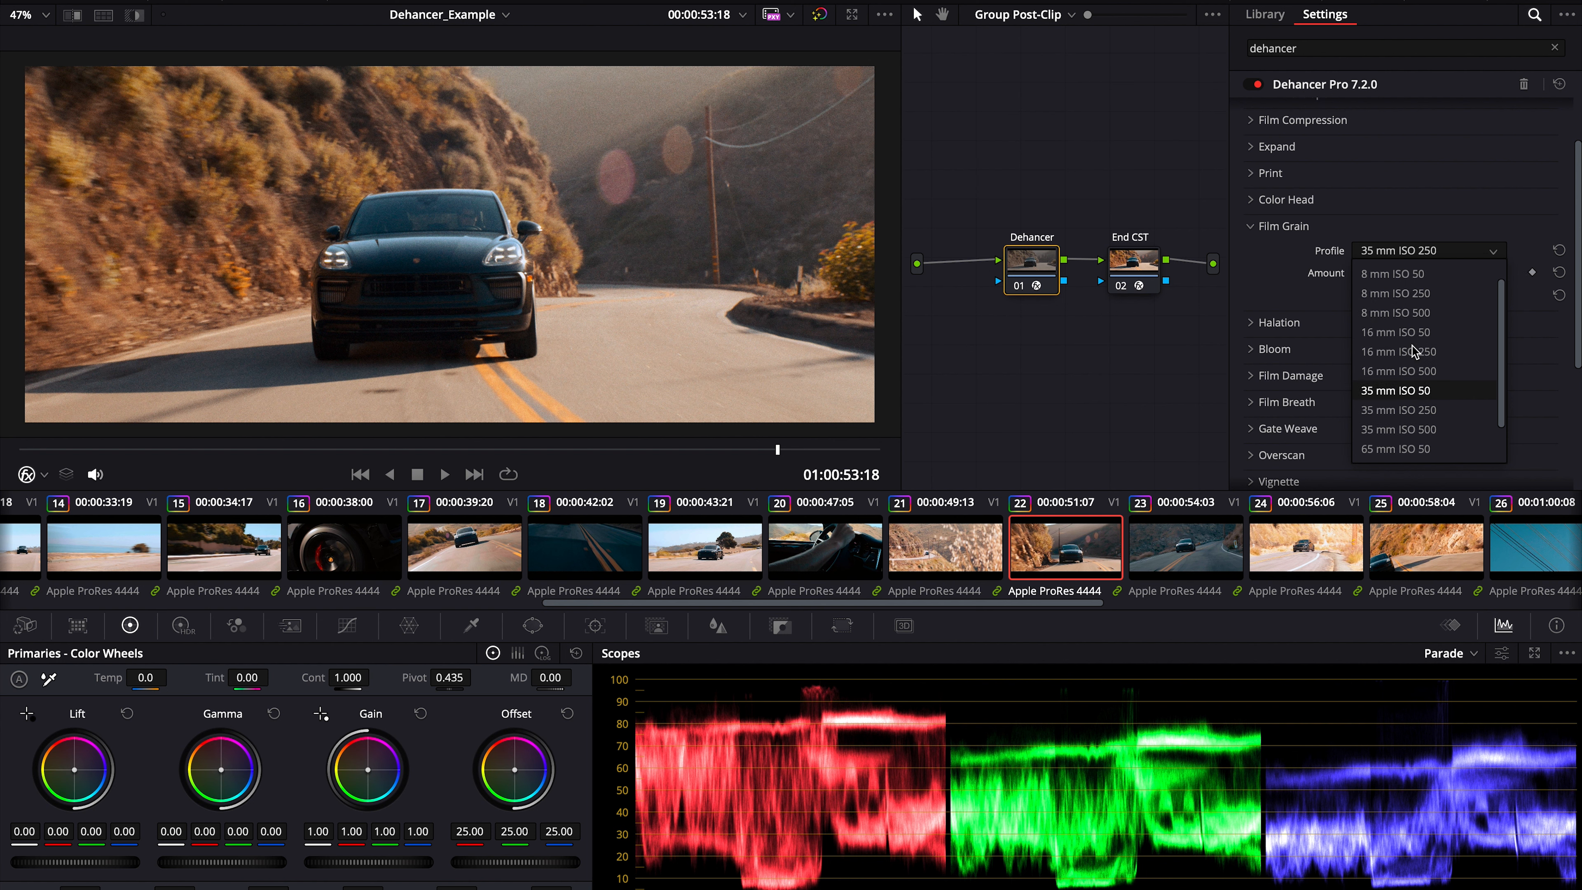
pyautogui.scroll(3, 1431, 309)
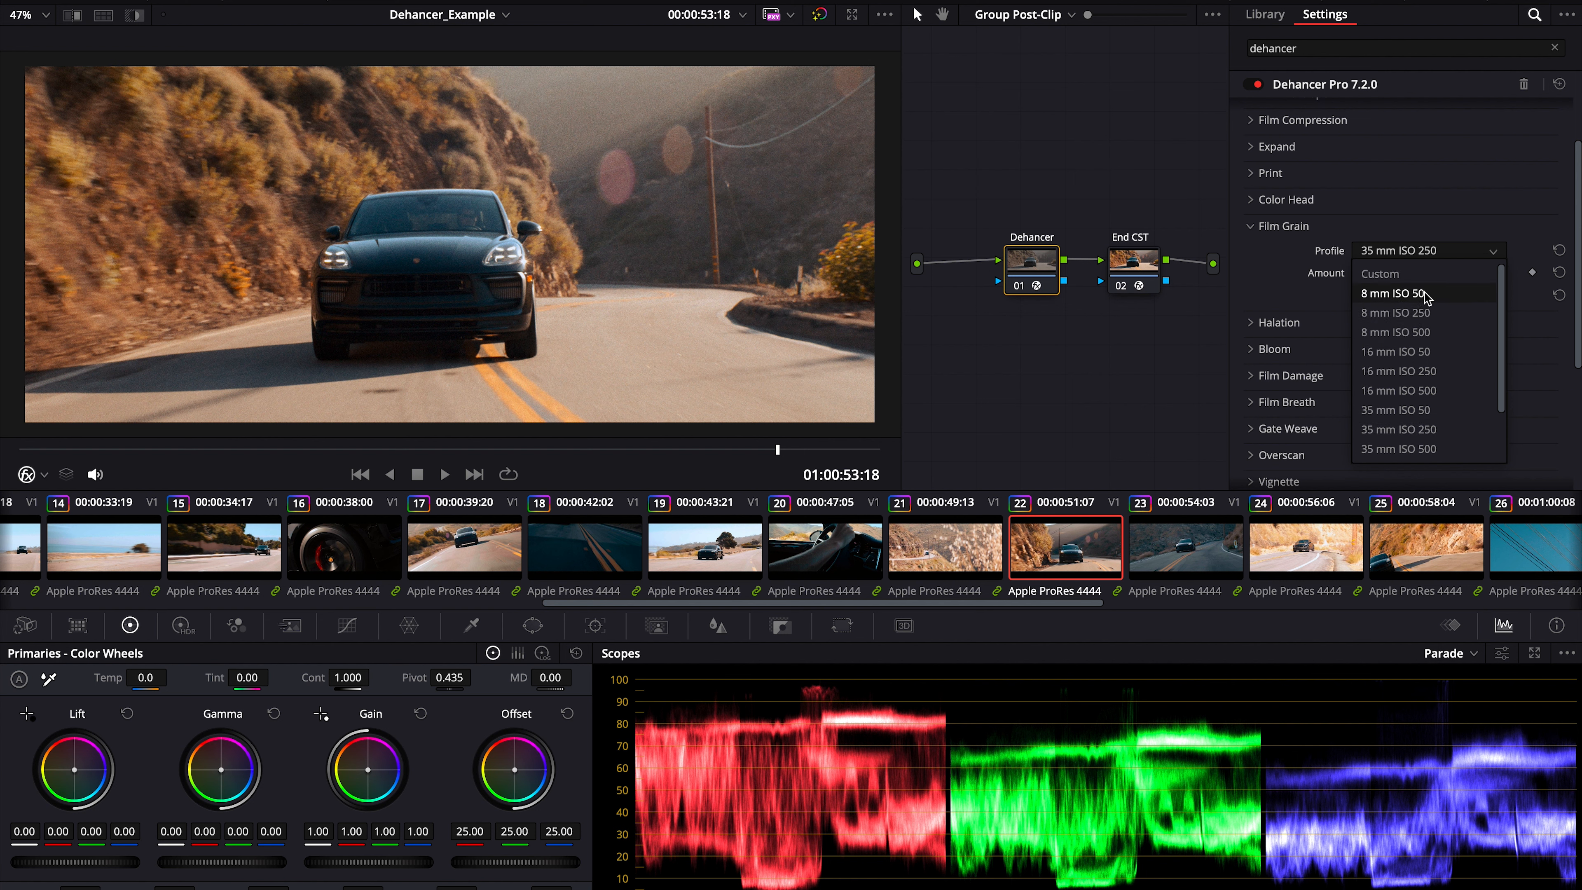
pyautogui.click(1393, 293)
pyautogui.click(1426, 250)
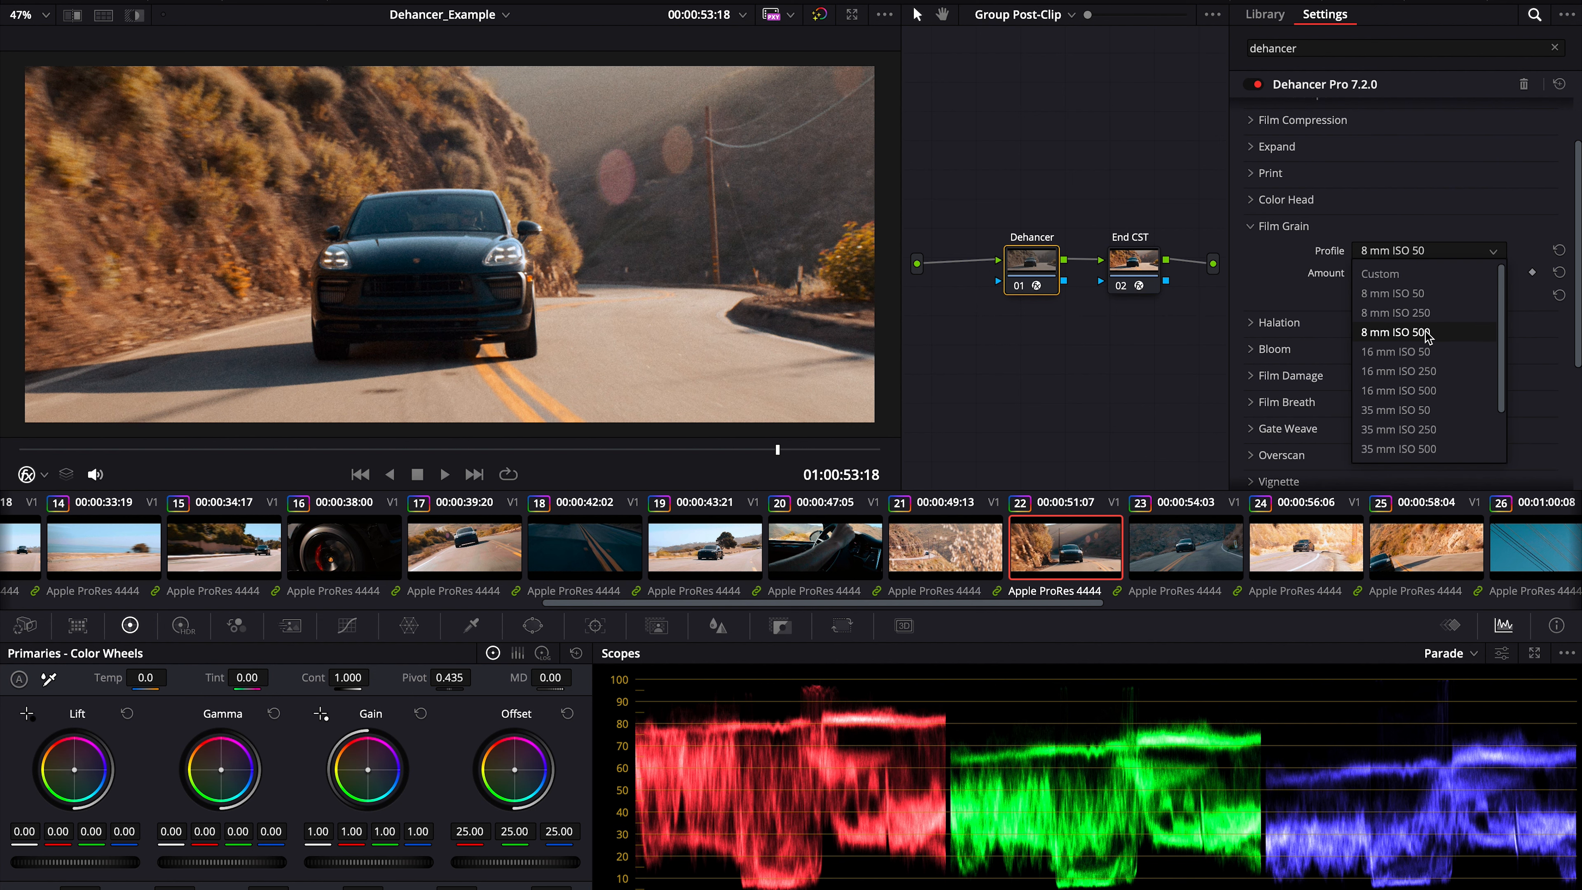
pyautogui.click(1395, 332)
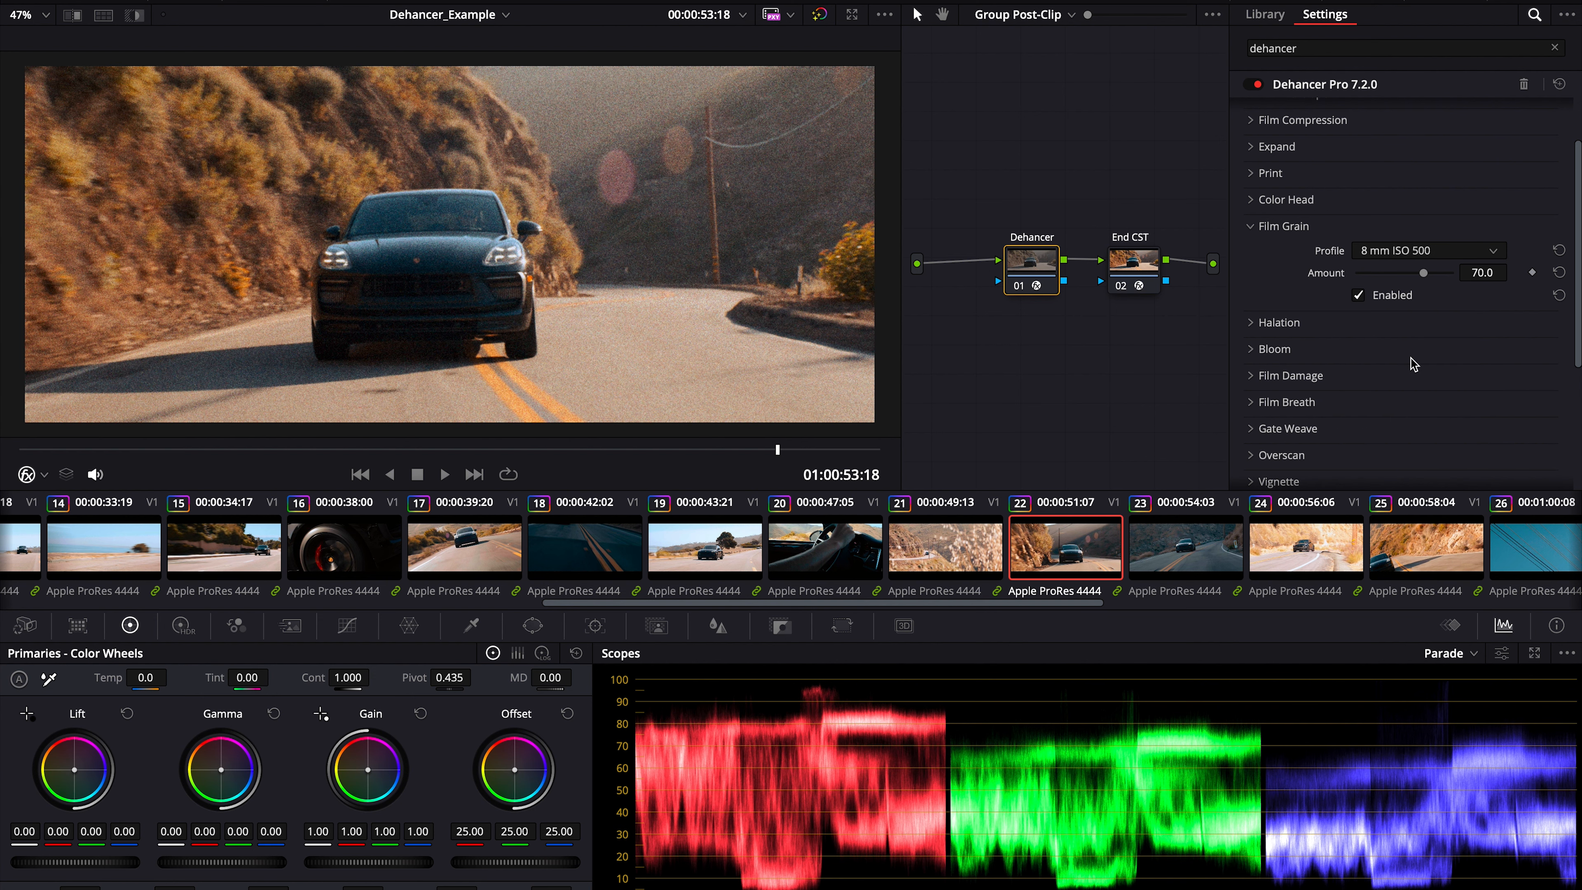
# - Set the Film Grain profile back to 35 mm ISO 250
pyautogui.click(1419, 253)
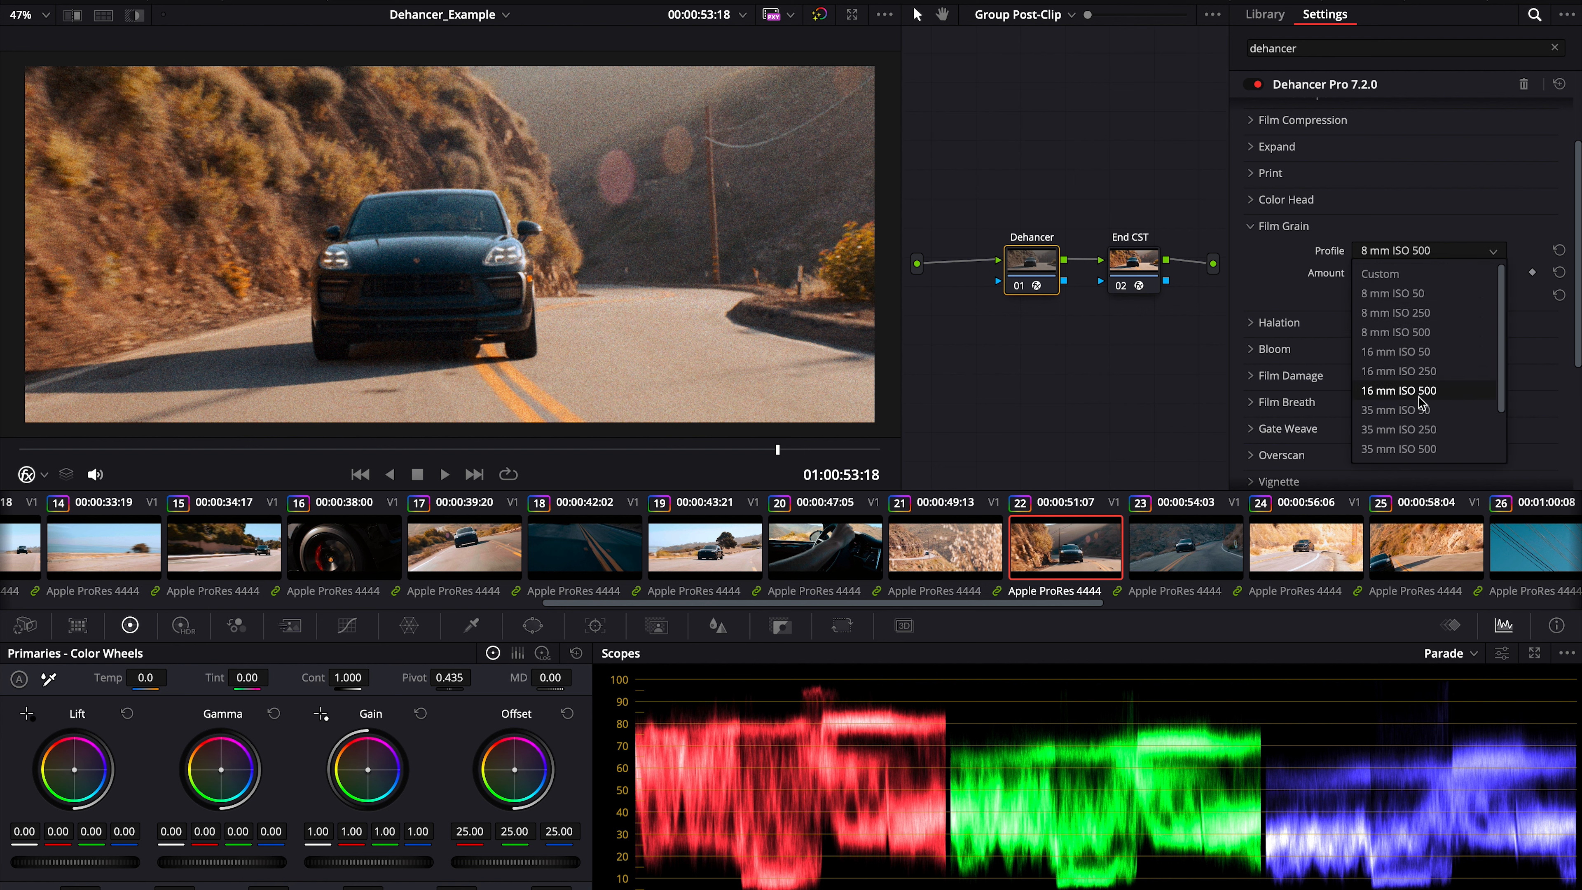
pyautogui.scroll(-1, 1408, 411)
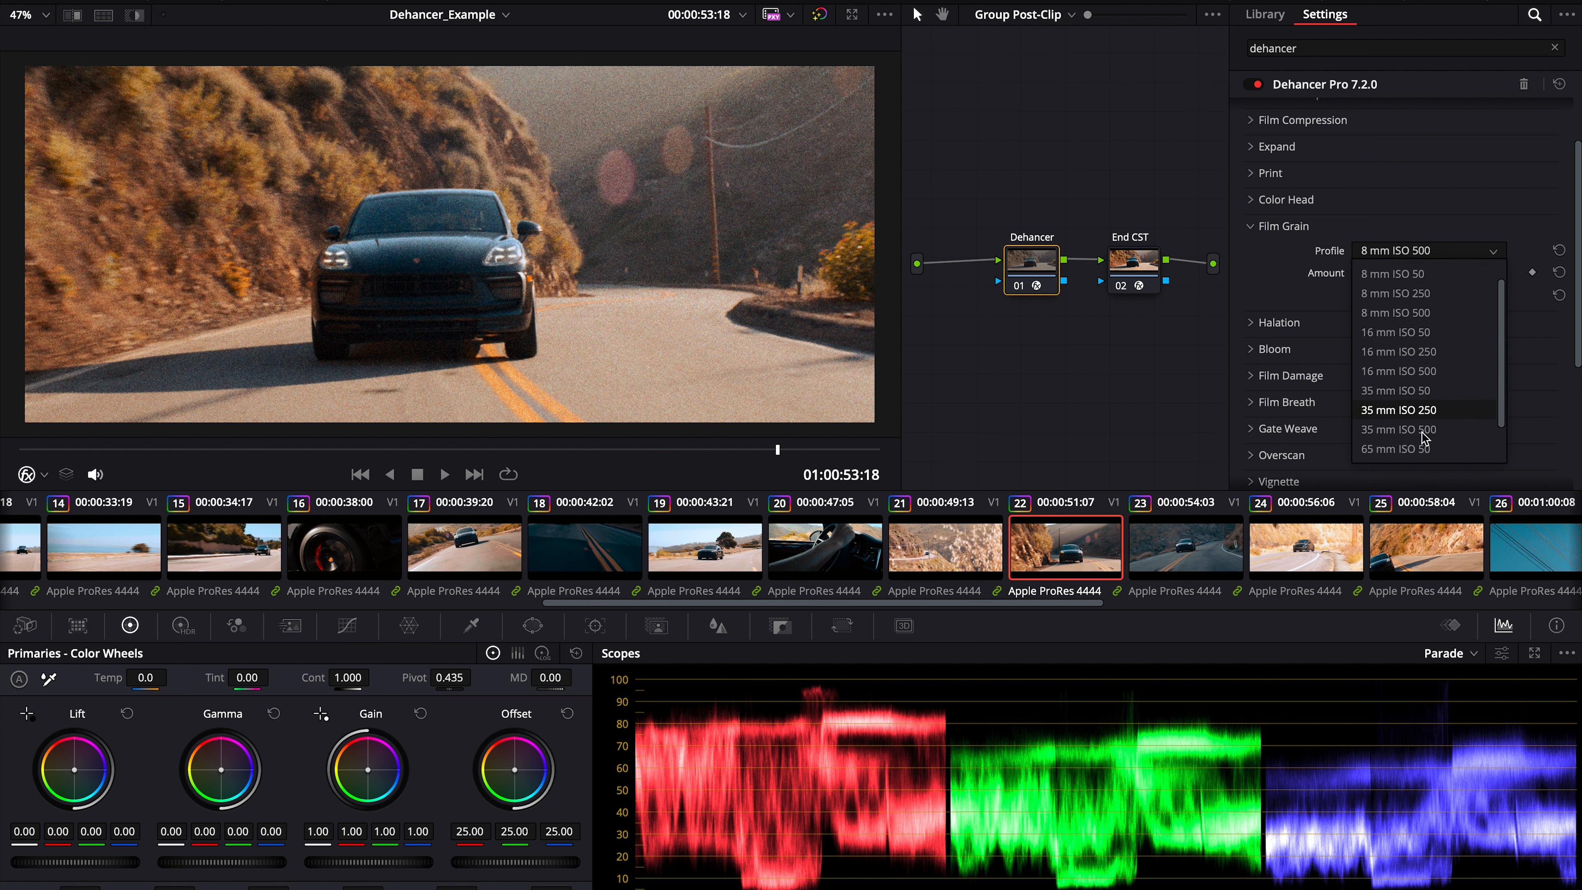
pyautogui.click(1400, 412)
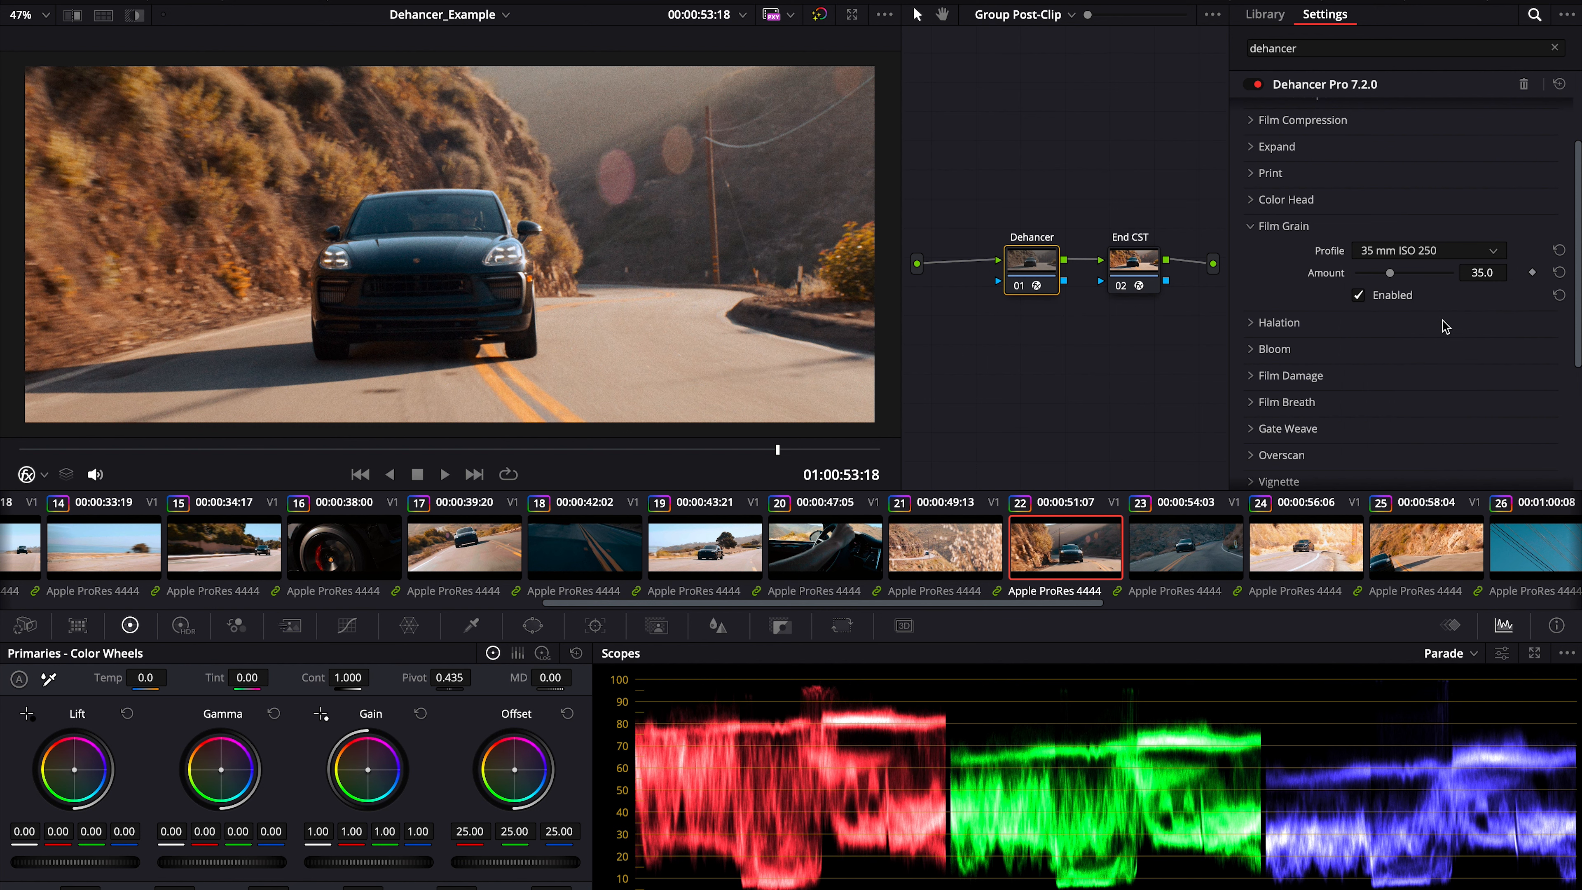
# - Switch Film Grain to the Custom profile to view its detailed settings, and return it to 35 mm ISO 250
pyautogui.click(1435, 251)
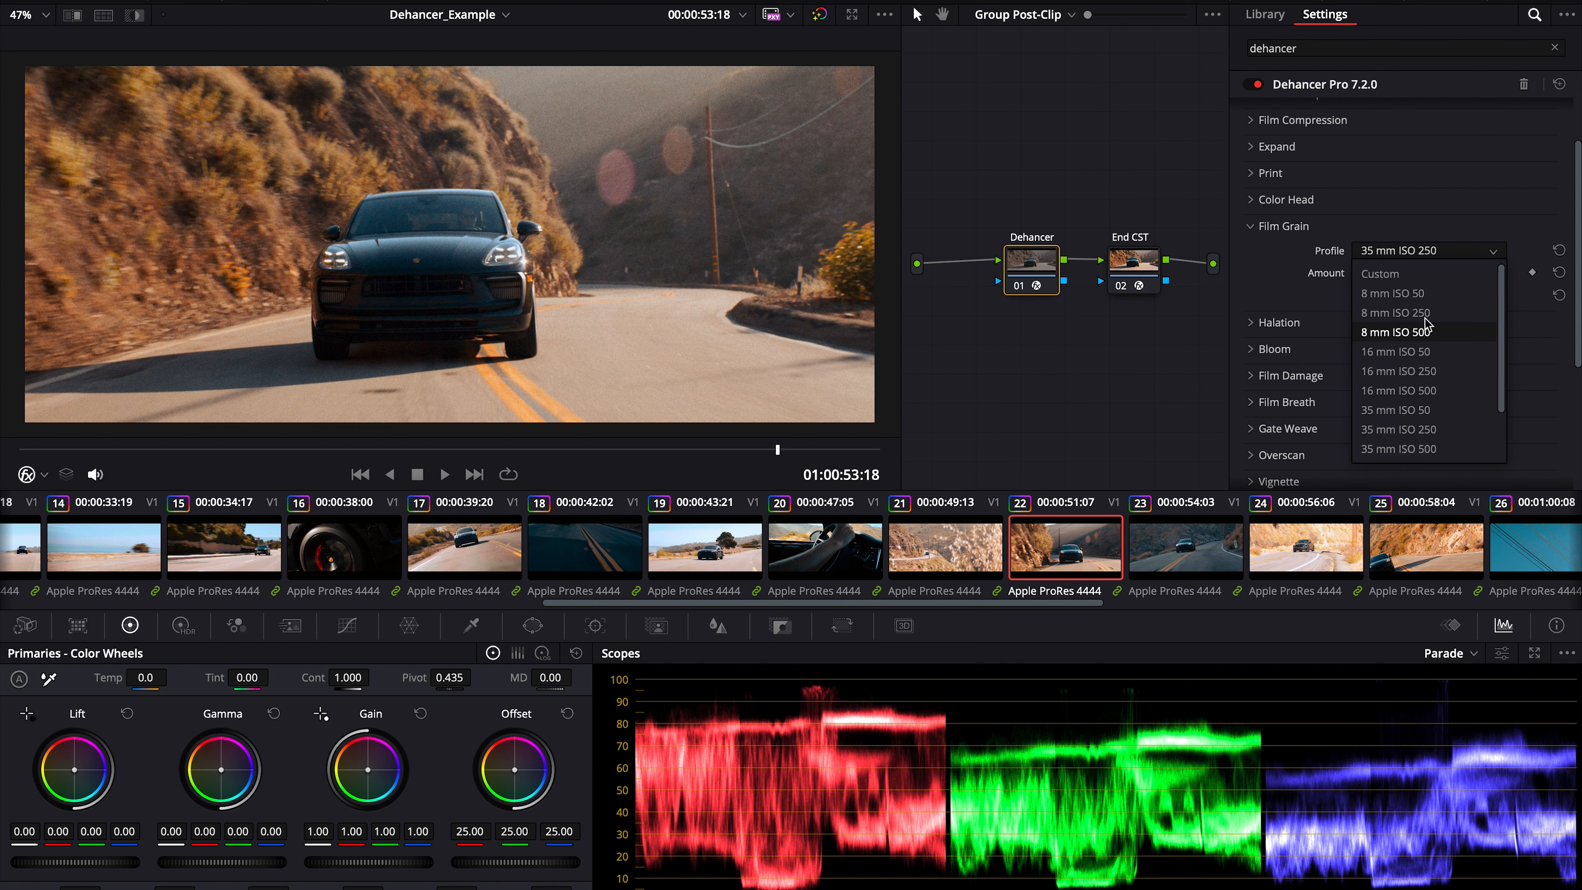
pyautogui.click(1386, 274)
pyautogui.scroll(-1, 1368, 339)
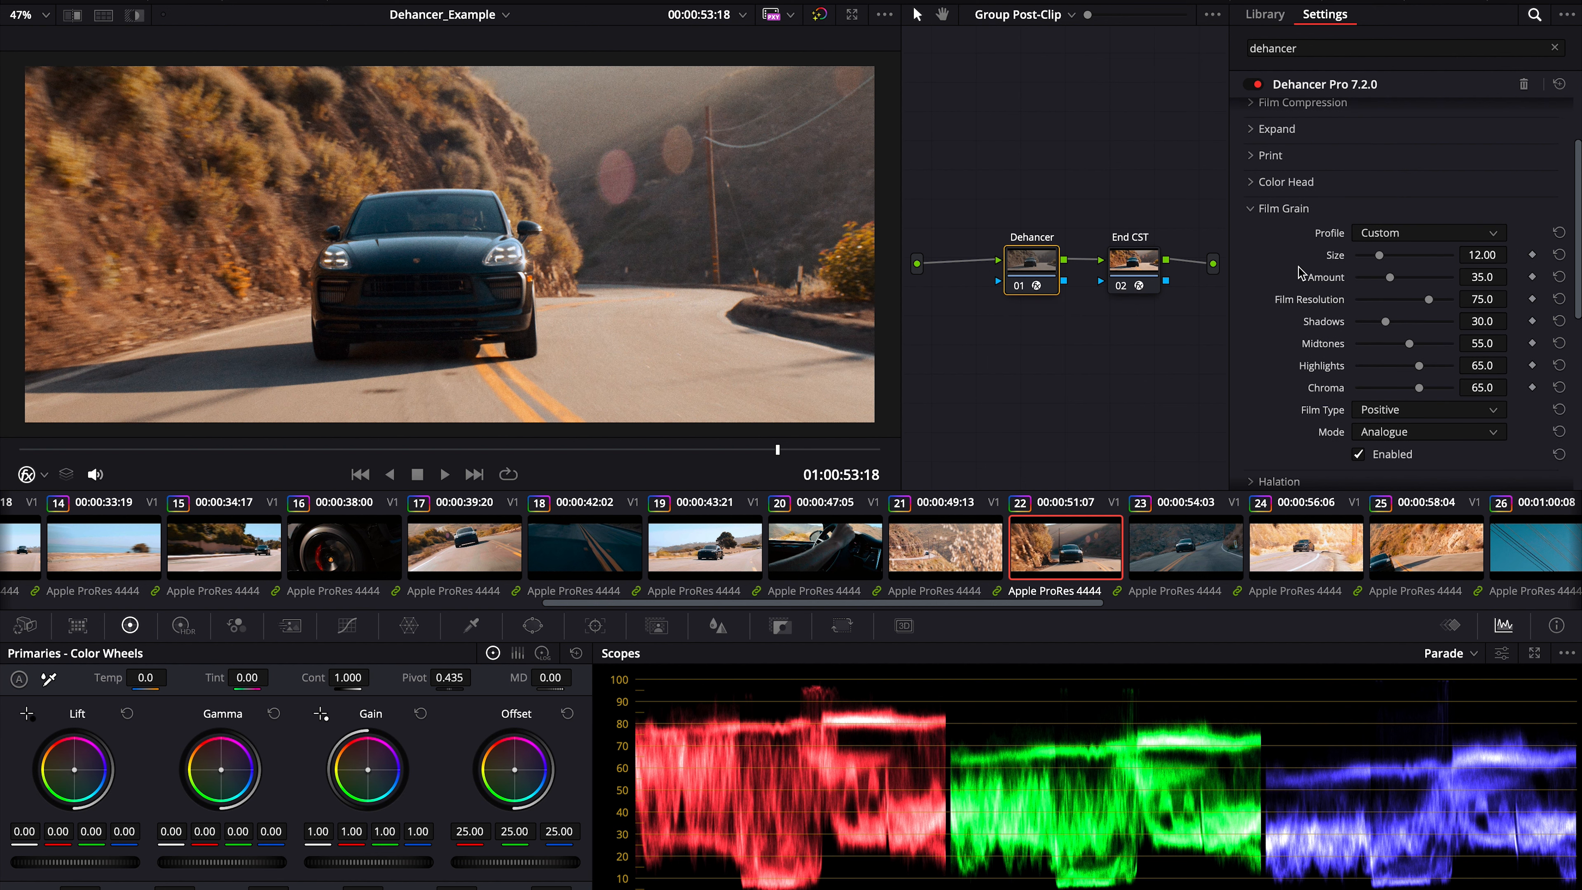
pyautogui.scroll(-1, 1330, 353)
pyautogui.scroll(-1, 1378, 312)
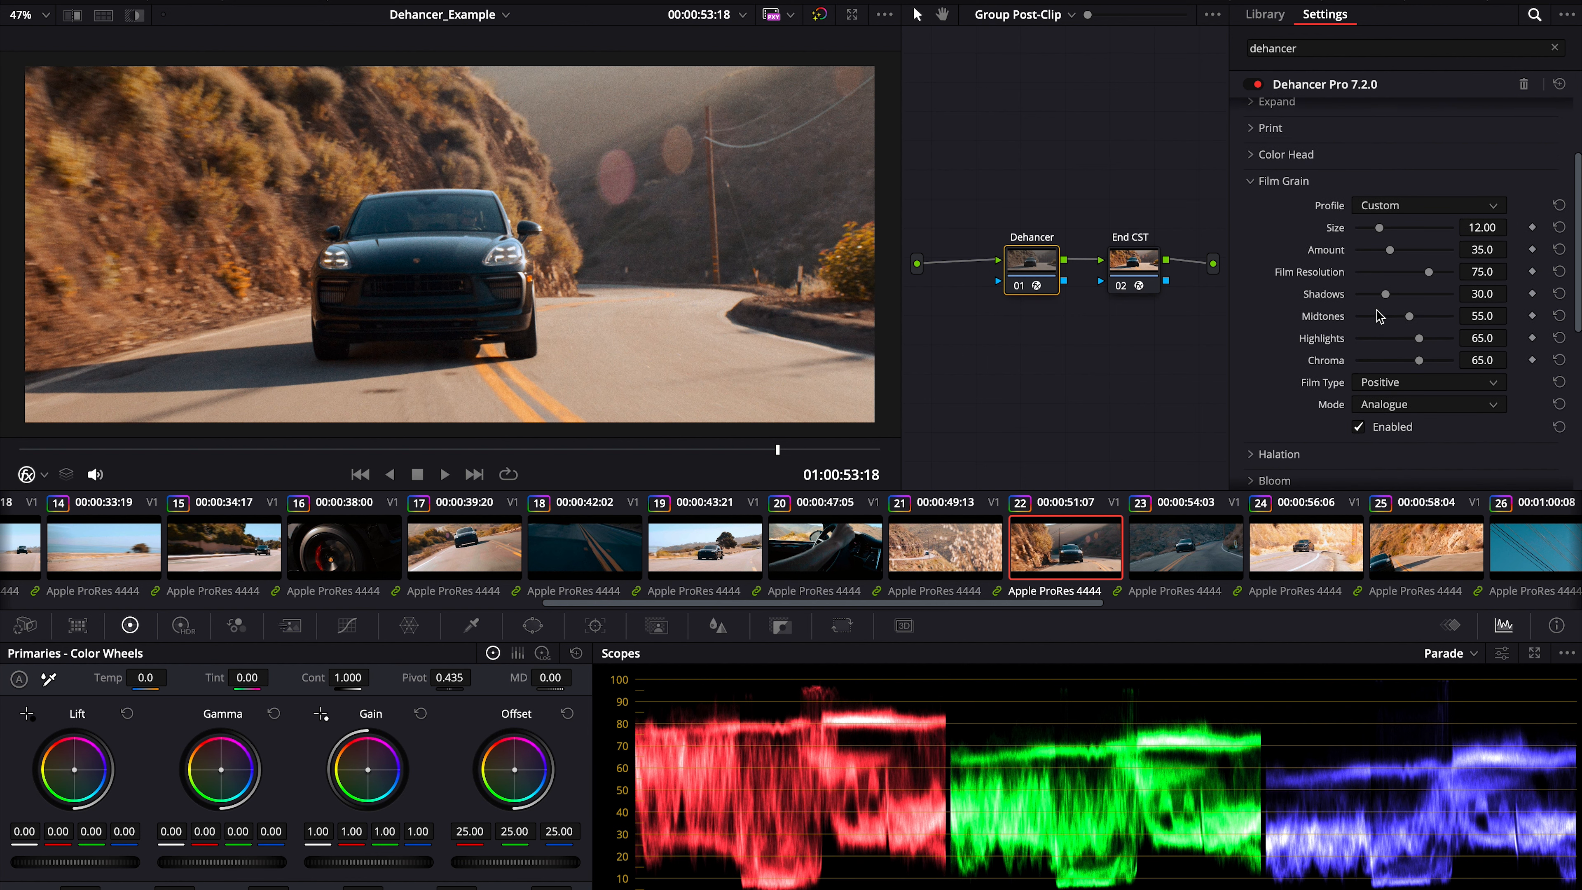
pyautogui.click(1370, 207)
pyautogui.scroll(-2, 1426, 324)
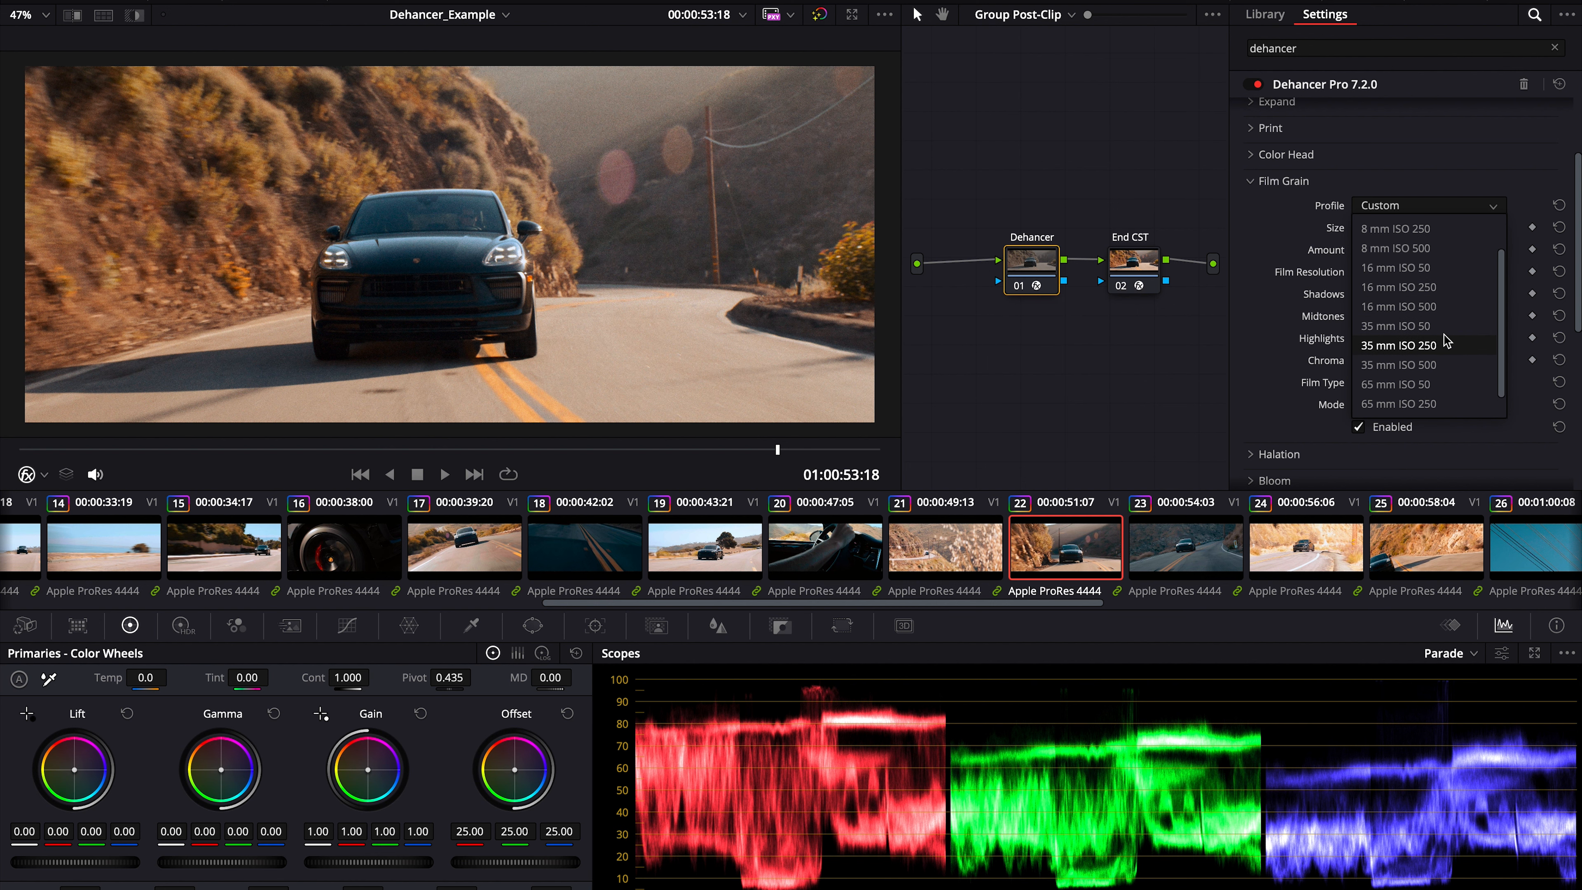
pyautogui.click(1436, 346)
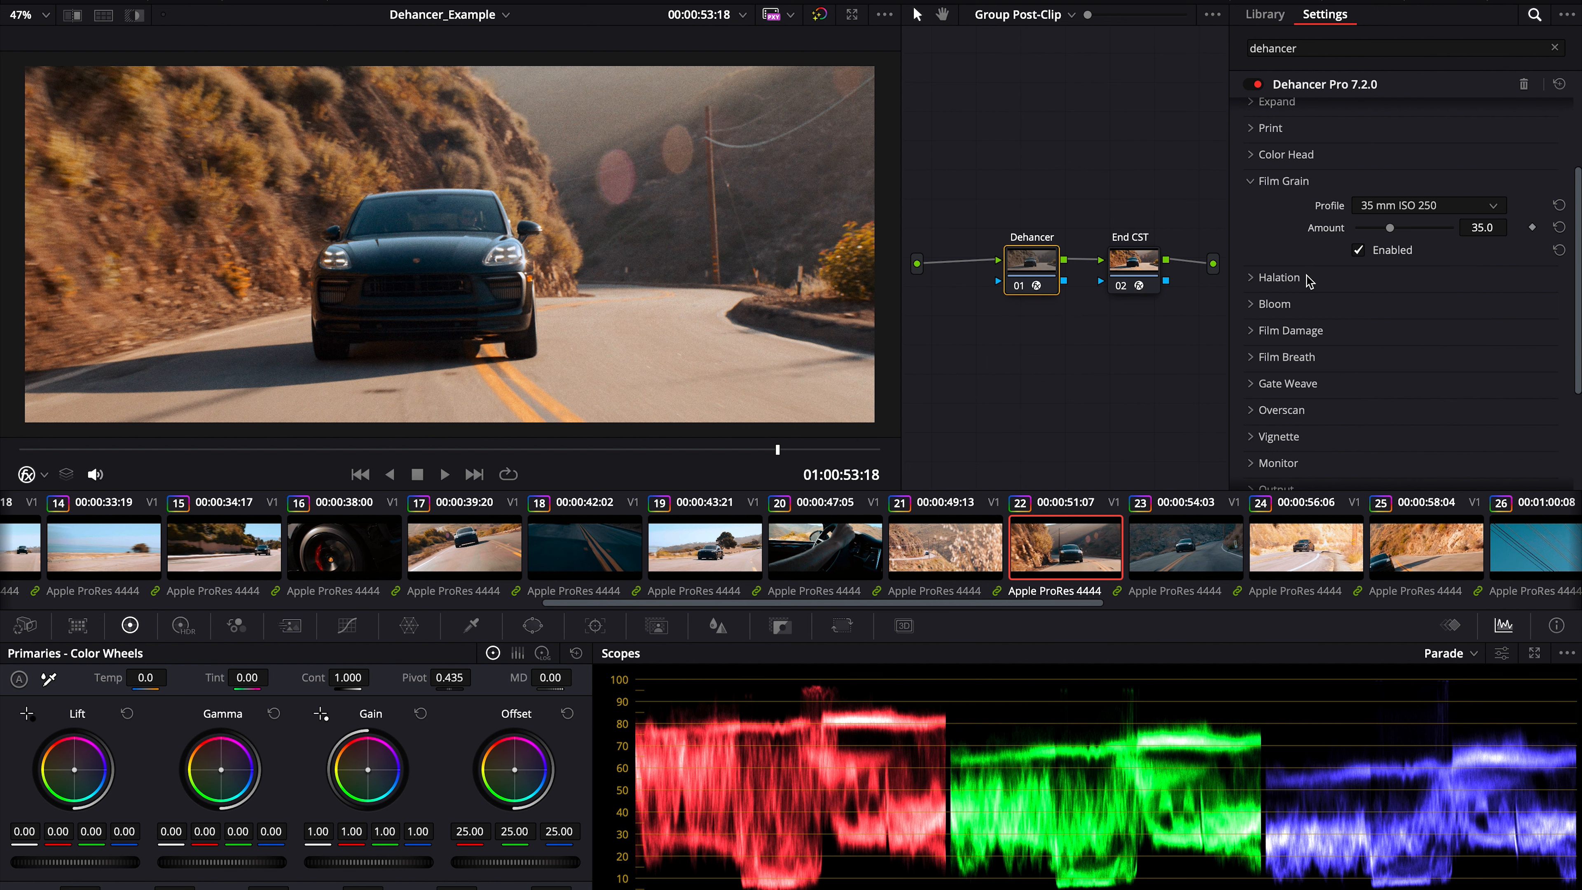
# - Enable Halation and compare the car's headlights with the effect off and on, leaving it enabled
pyautogui.click(1269, 185)
pyautogui.click(1265, 210)
pyautogui.scroll(1, 417, 227)
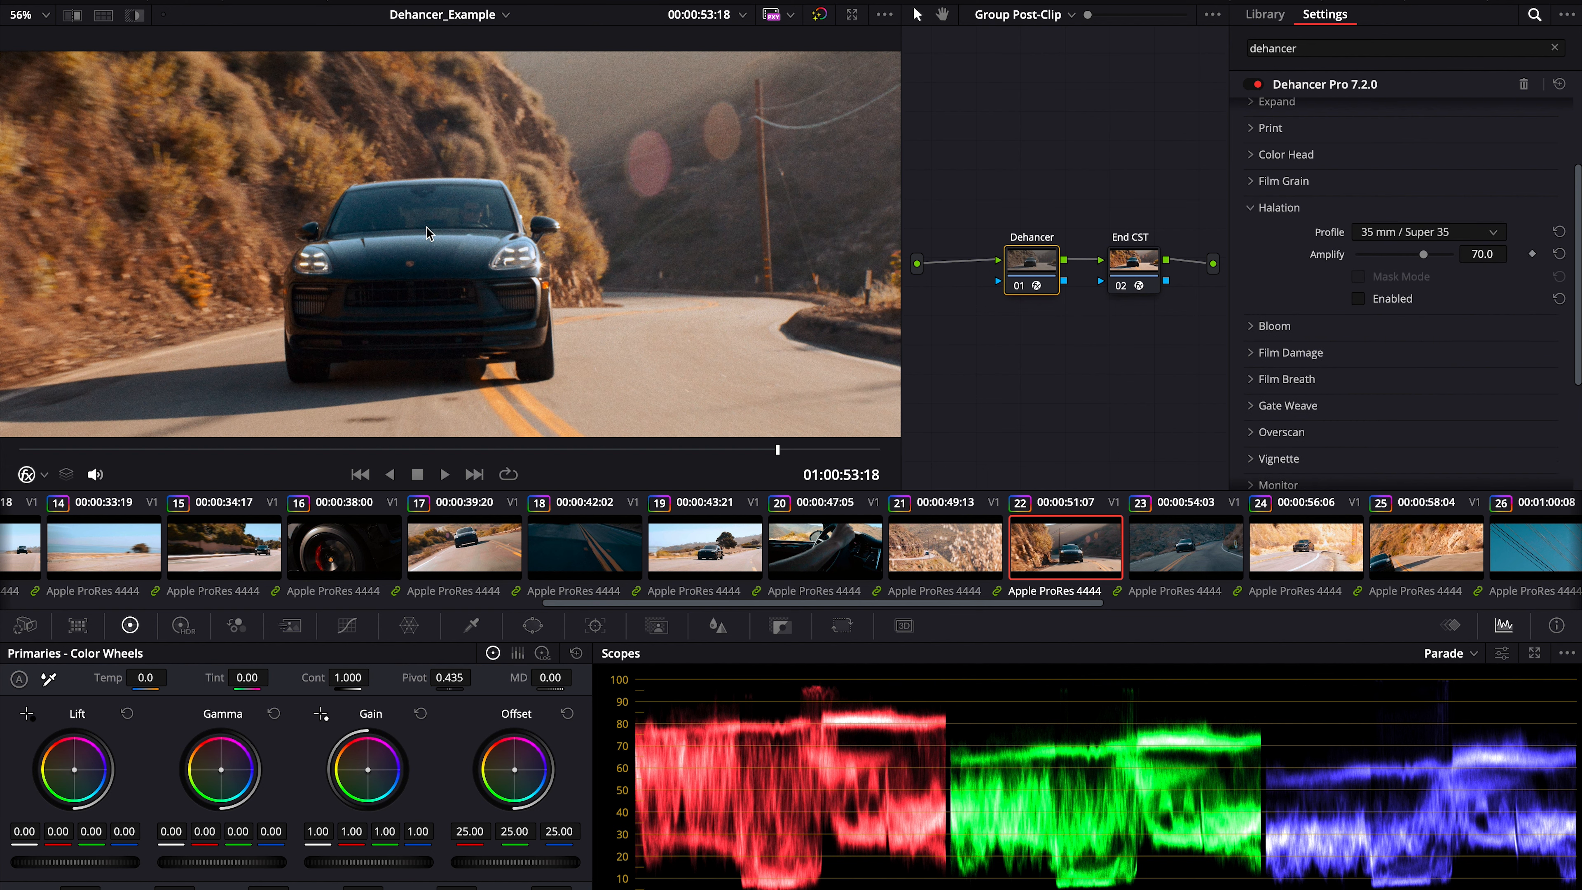
pyautogui.scroll(1, 592, 263)
pyautogui.scroll(4, 591, 263)
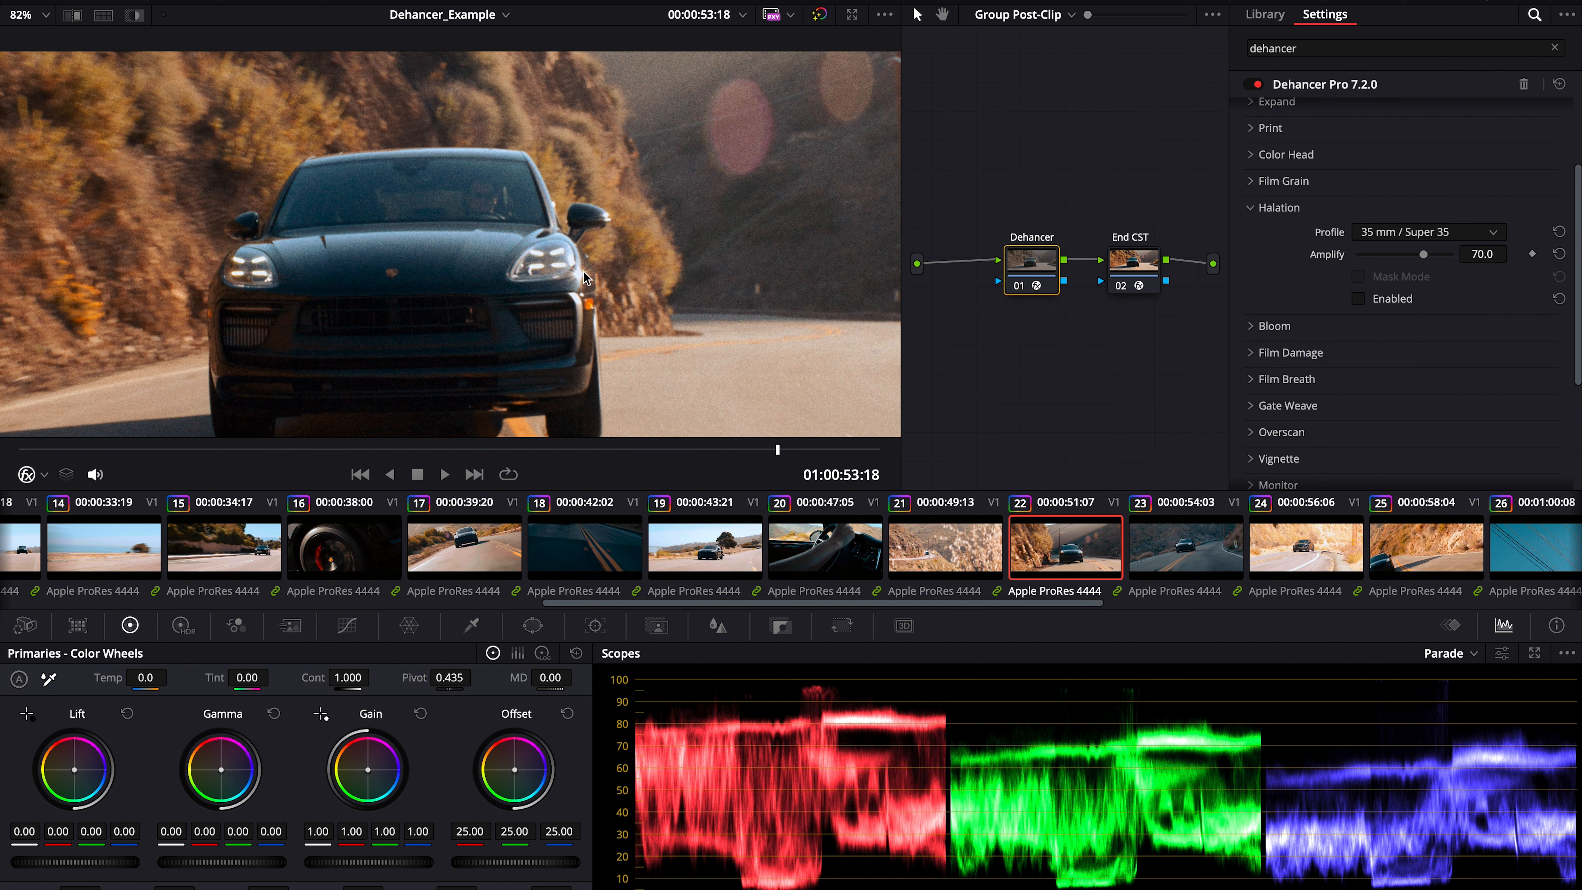
pyautogui.click(1359, 299)
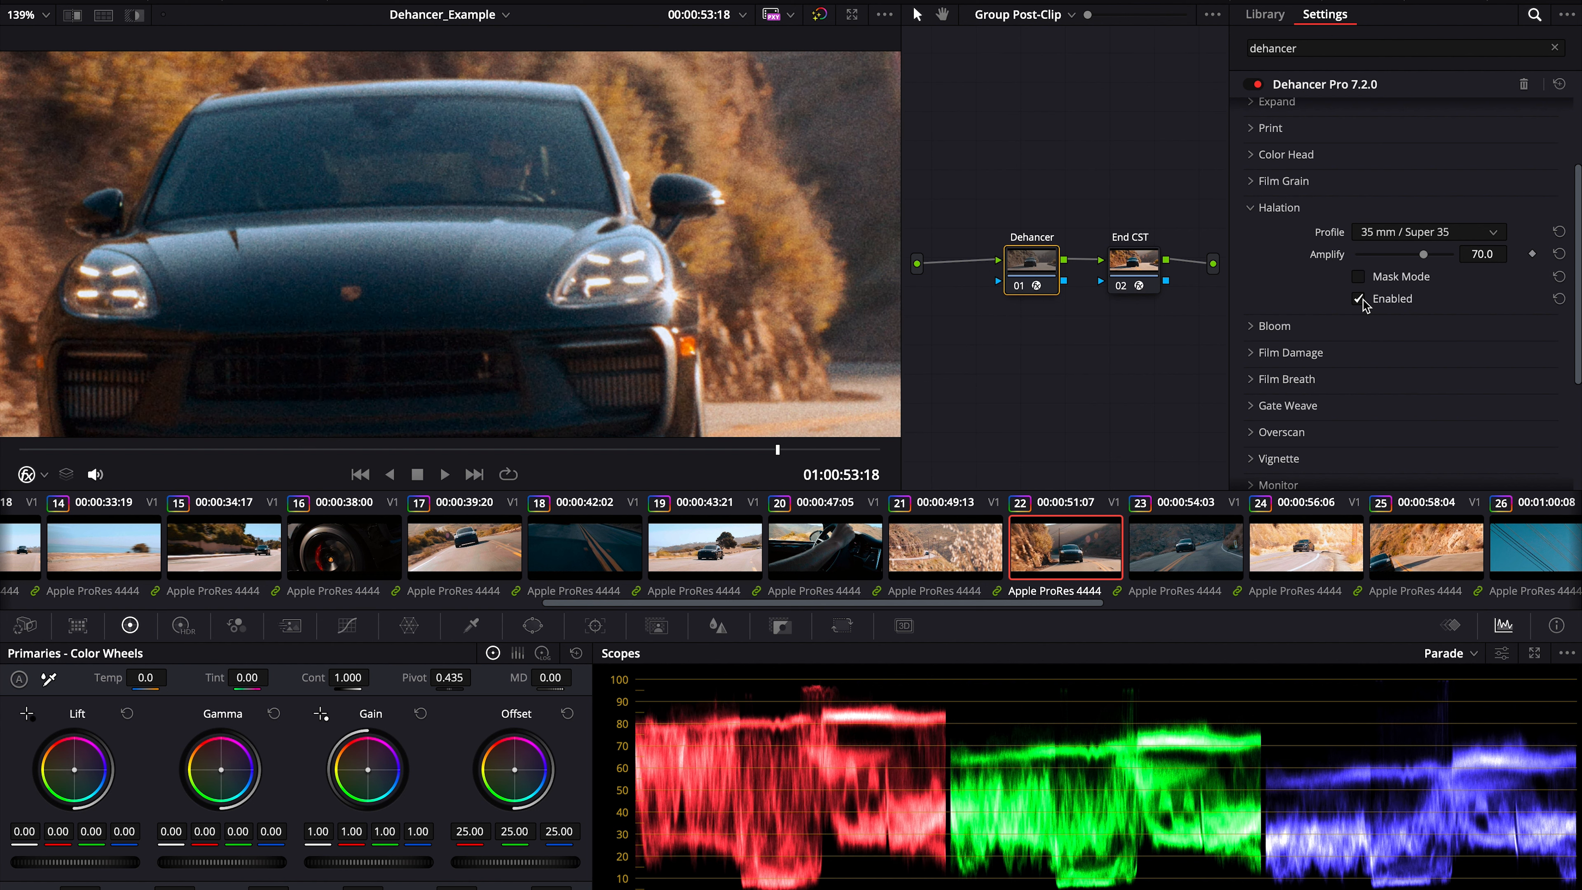
pyautogui.click(1360, 299)
pyautogui.click(1360, 299)
# - Try a stronger Halation Amplify and the 8 mm / Super 8 profile, and restore 35 mm / Super 35
pyautogui.moveTo(1424, 254); pyautogui.dragTo(1552, 283)
pyautogui.click(1444, 237)
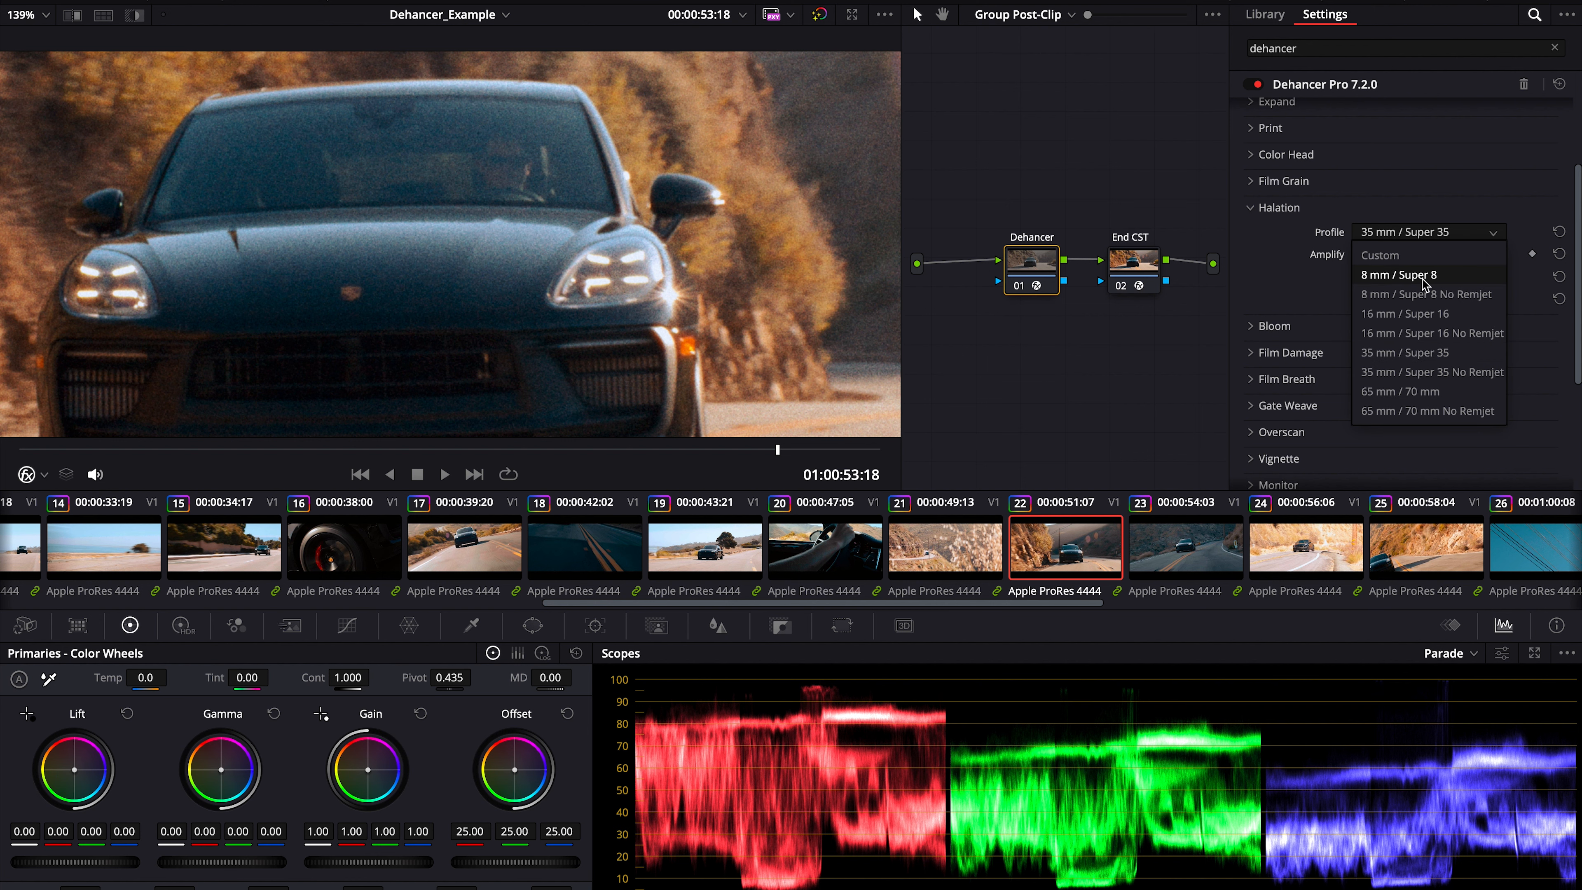
pyautogui.click(1424, 277)
pyautogui.click(1456, 234)
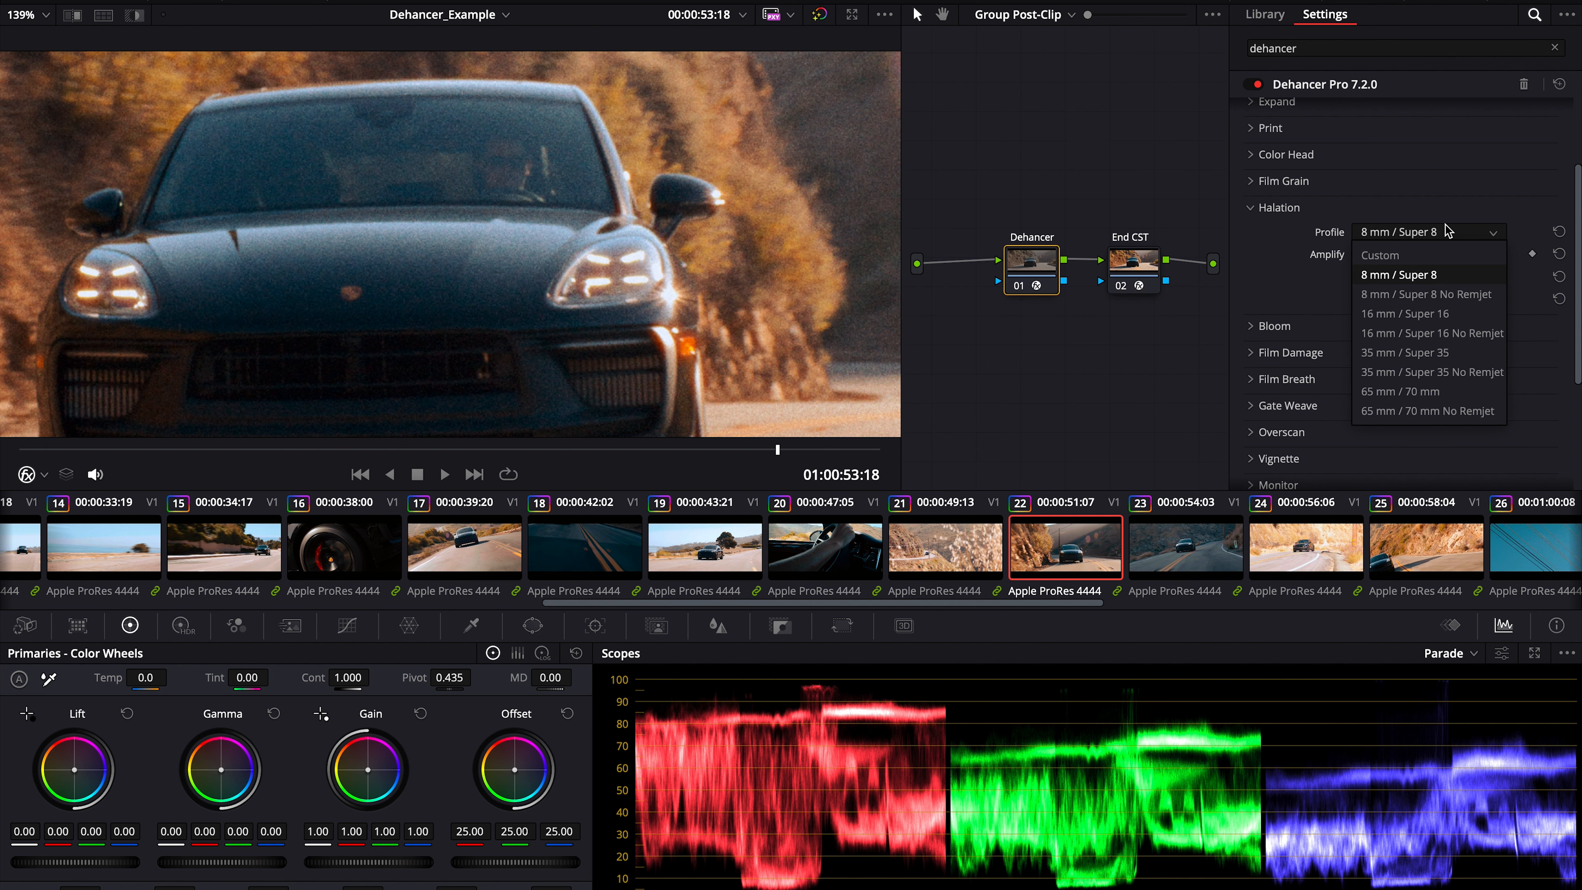
pyautogui.click(1427, 354)
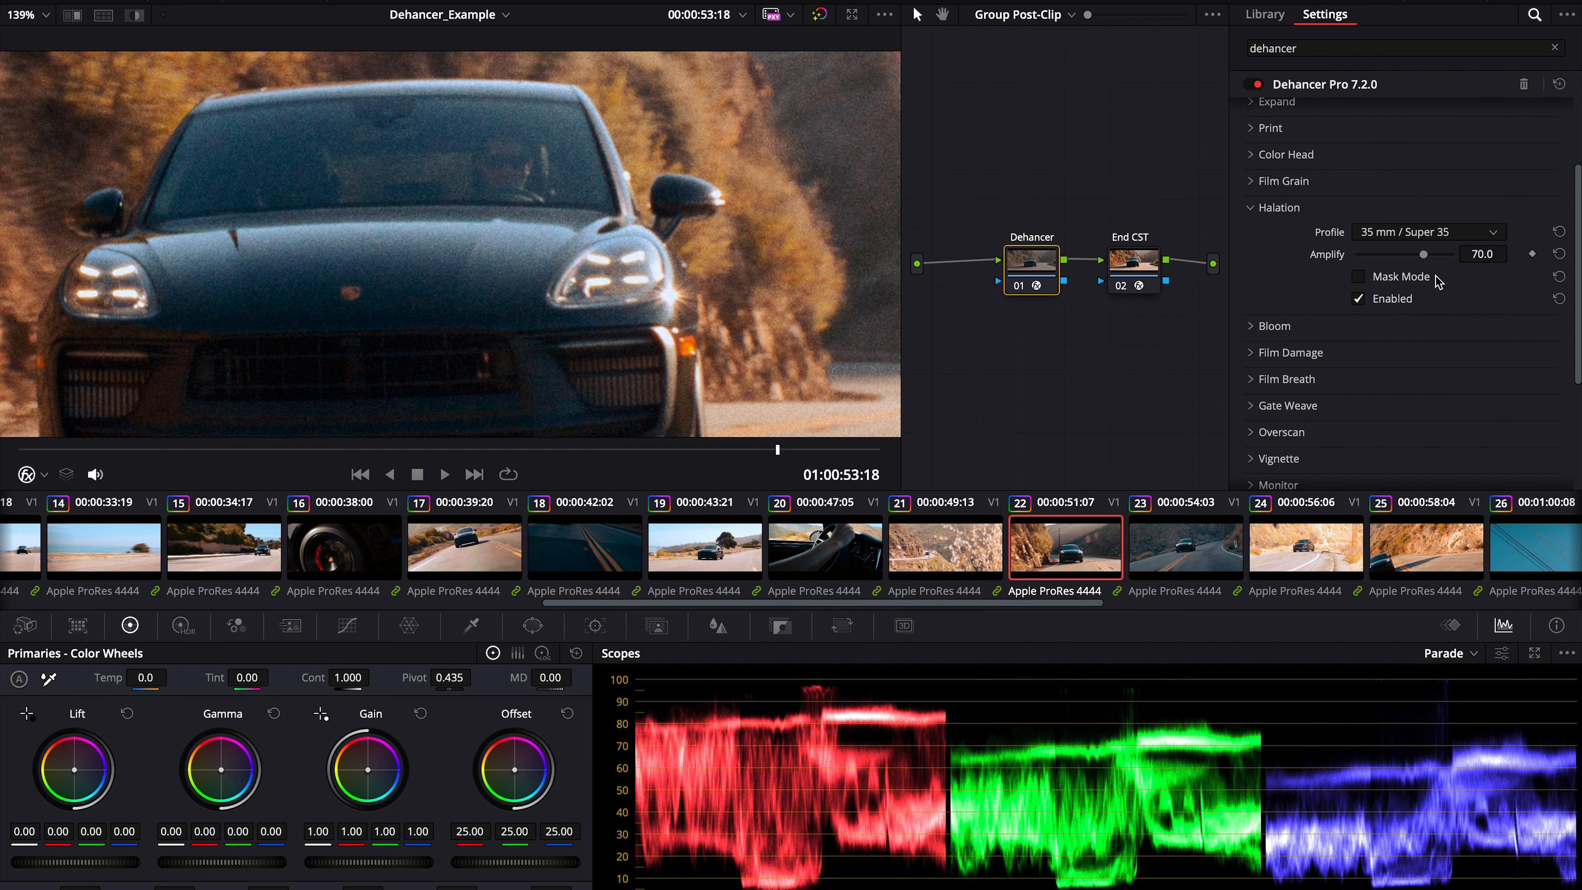
# - Set the Halation Amplify amount to 45.0 and collapse the Halation section
pyautogui.moveTo(1425, 255)
pyautogui.mouseDown()
pyautogui.moveTo(1324, 262)
pyautogui.moveTo(1399, 275)
pyautogui.mouseUp()
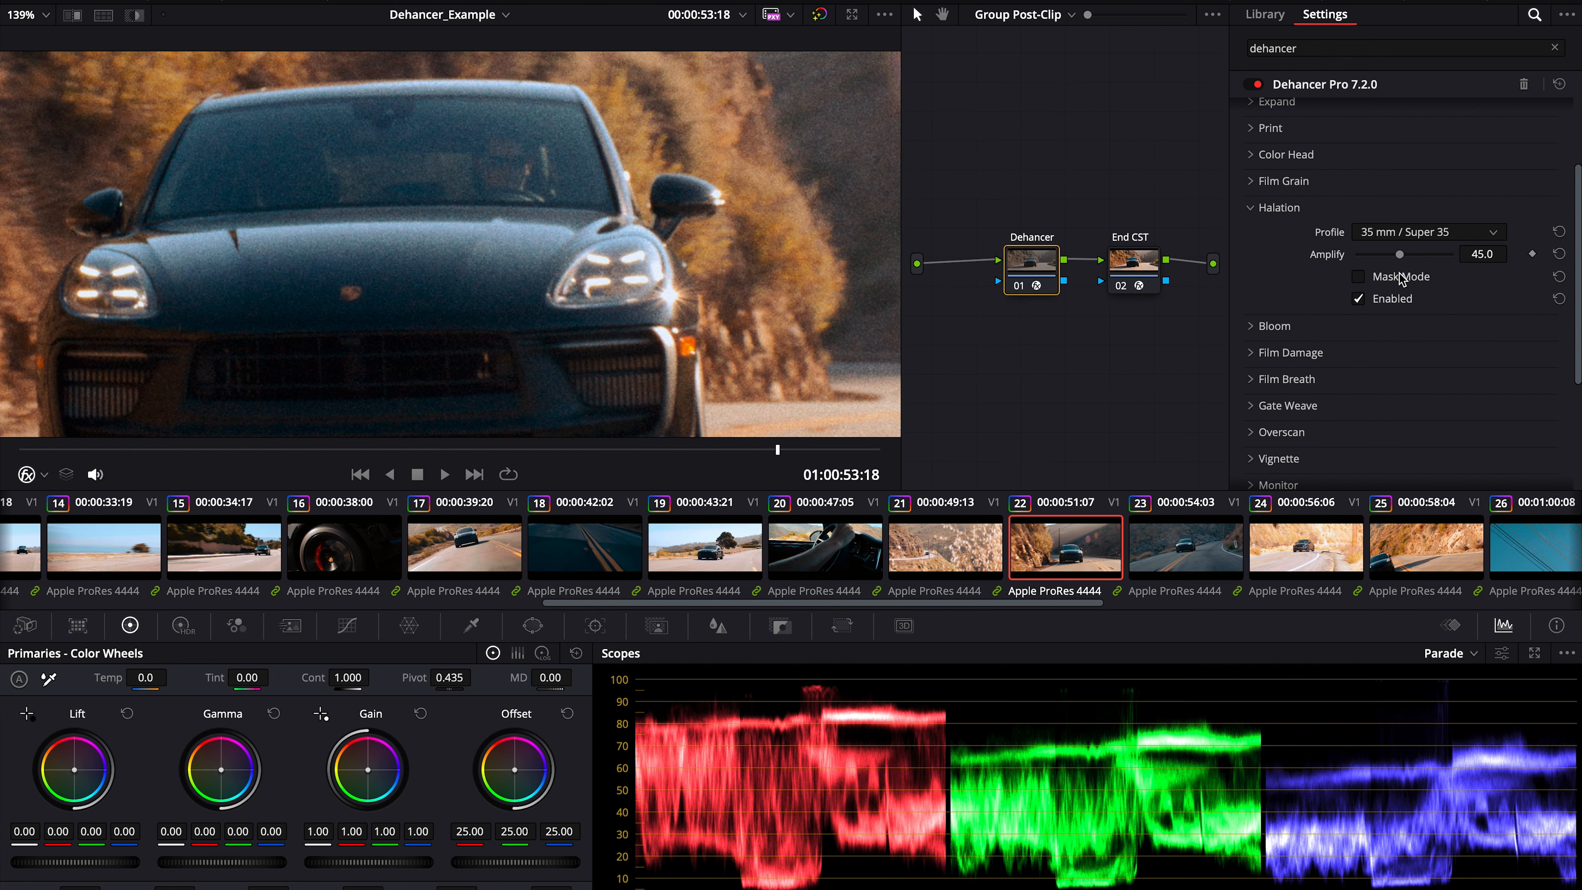
pyautogui.click(1268, 208)
pyautogui.scroll(-5, 597, 267)
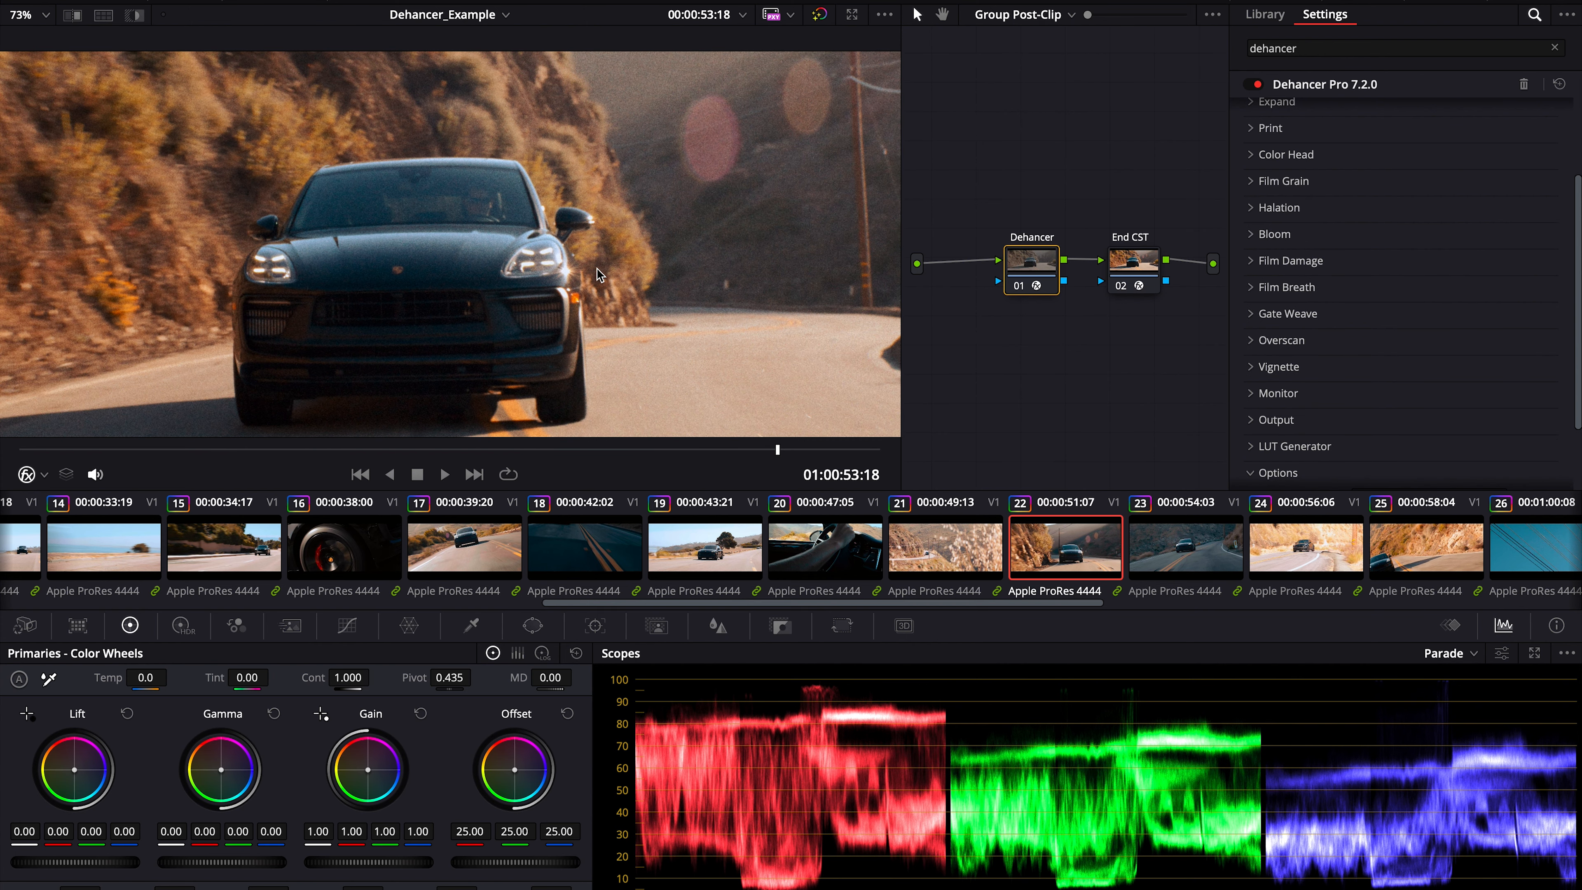
pyautogui.scroll(-2, 597, 275)
pyautogui.scroll(-2, 615, 316)
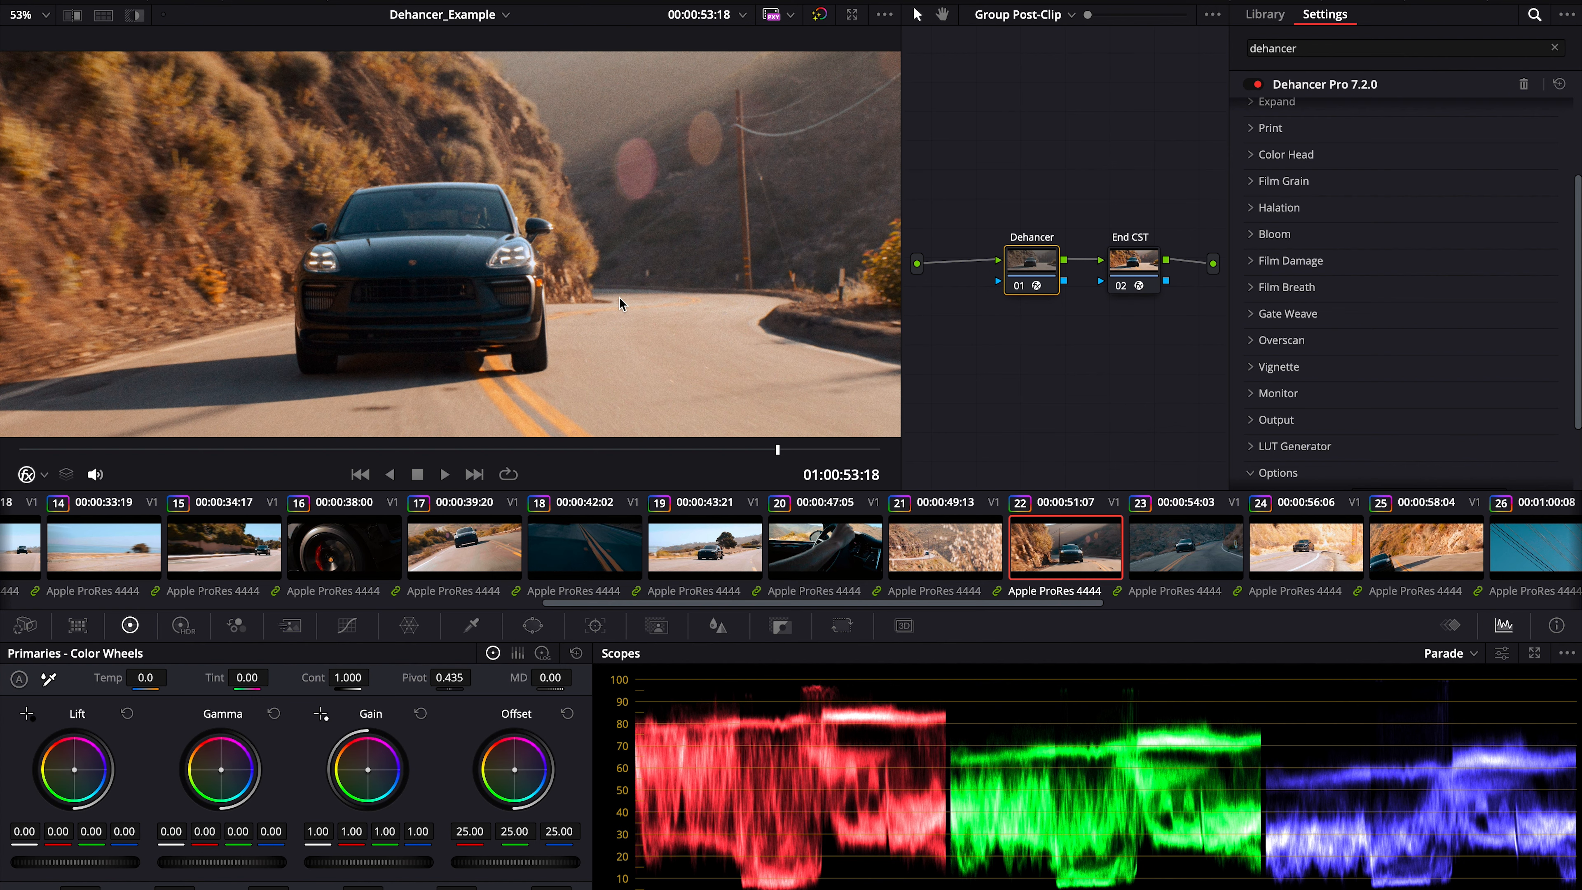
pyautogui.scroll(-1, 1271, 205)
# - Enable Bloom with the 35 mm / Super 35 profile and compare the image with it off and on
pyautogui.click(1256, 187)
pyautogui.scroll(-1, 1288, 221)
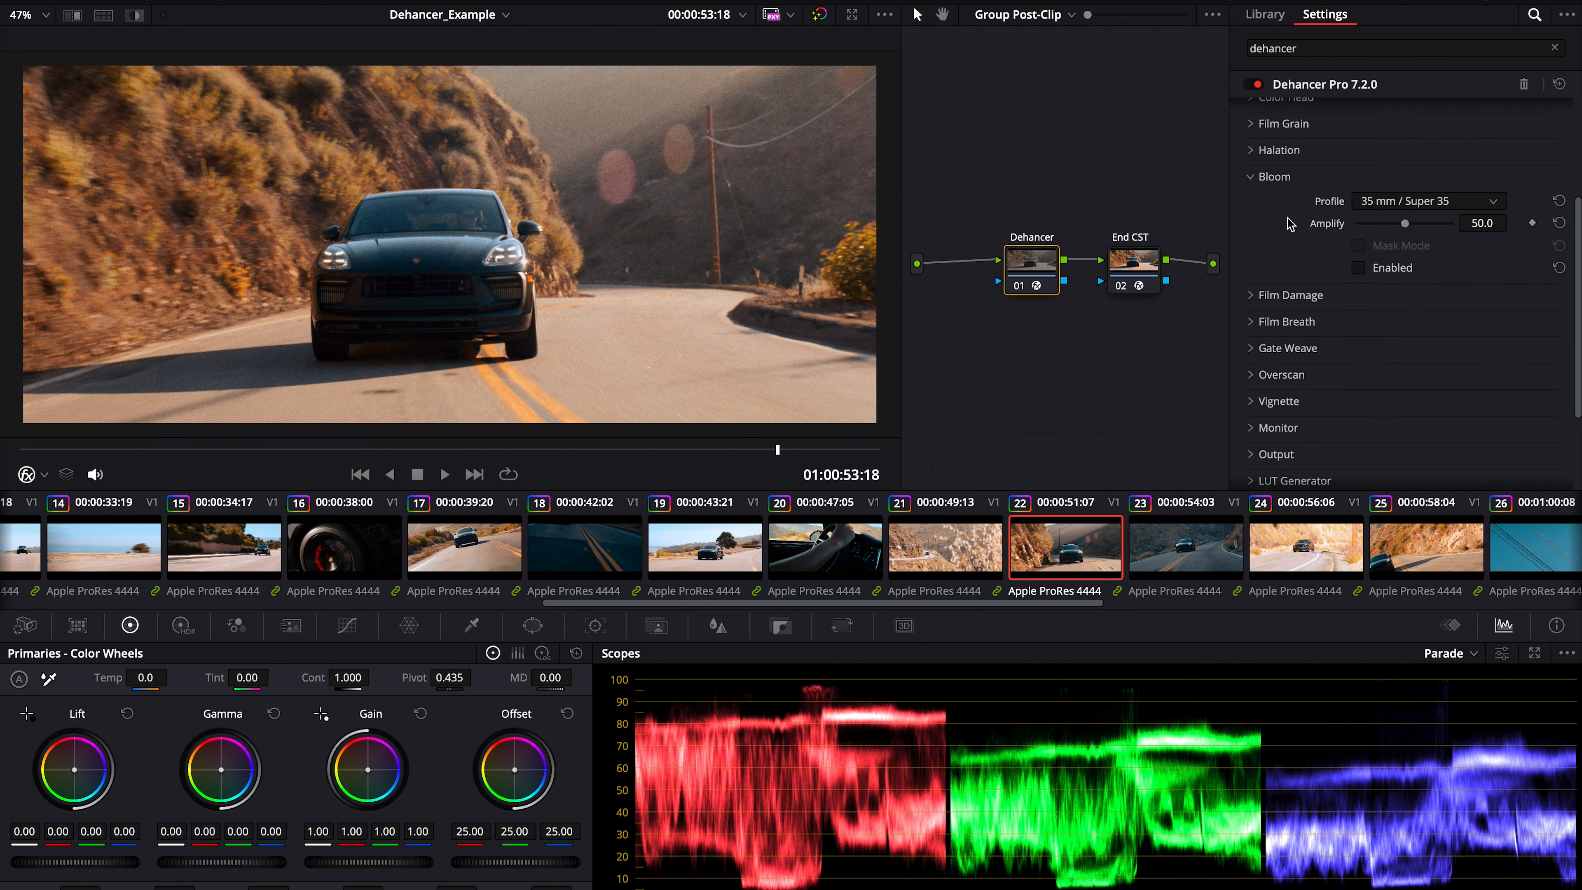
pyautogui.click(1359, 268)
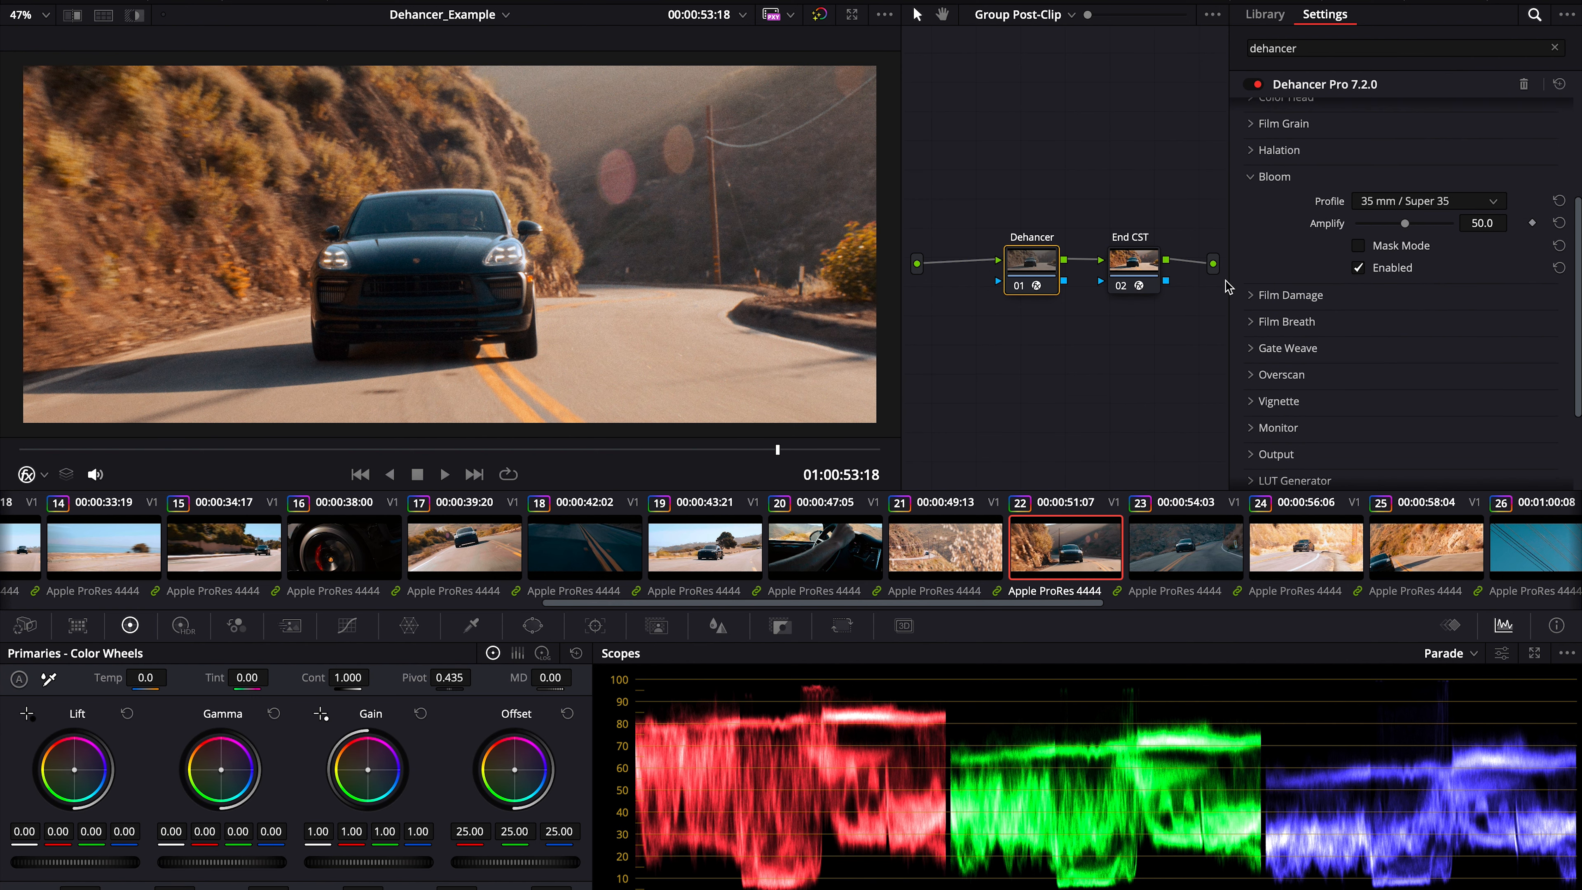
pyautogui.scroll(3, 630, 190)
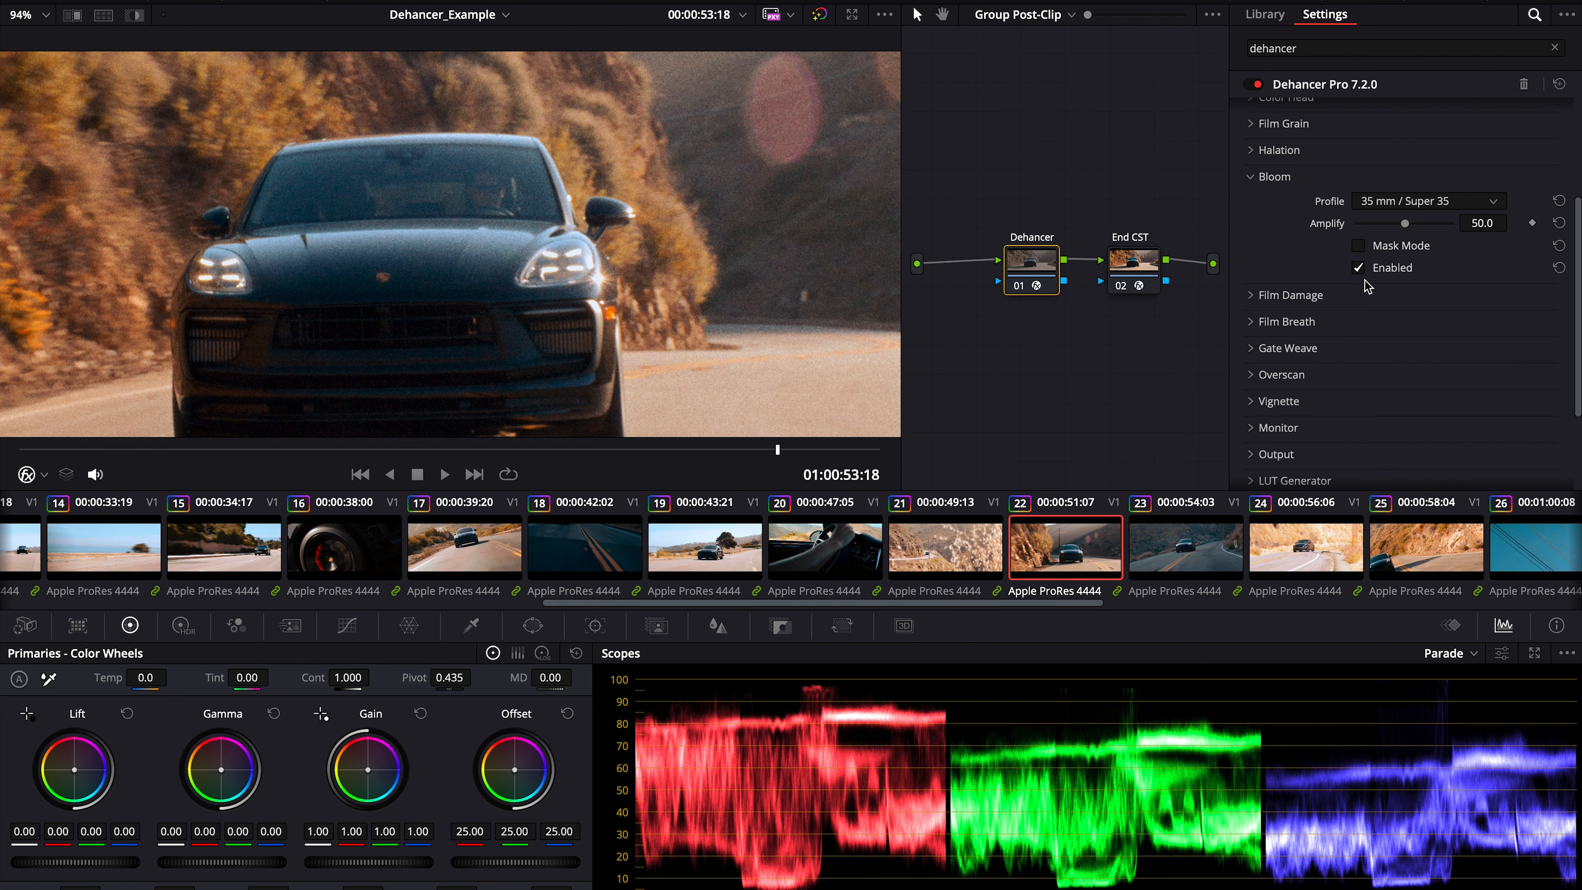
pyautogui.click(1359, 269)
pyautogui.click(1359, 271)
# - View the full frame with Bloom applied, disable Bloom and collapse its section
pyautogui.scroll(-1, 1458, 273)
pyautogui.scroll(-1, 548, 325)
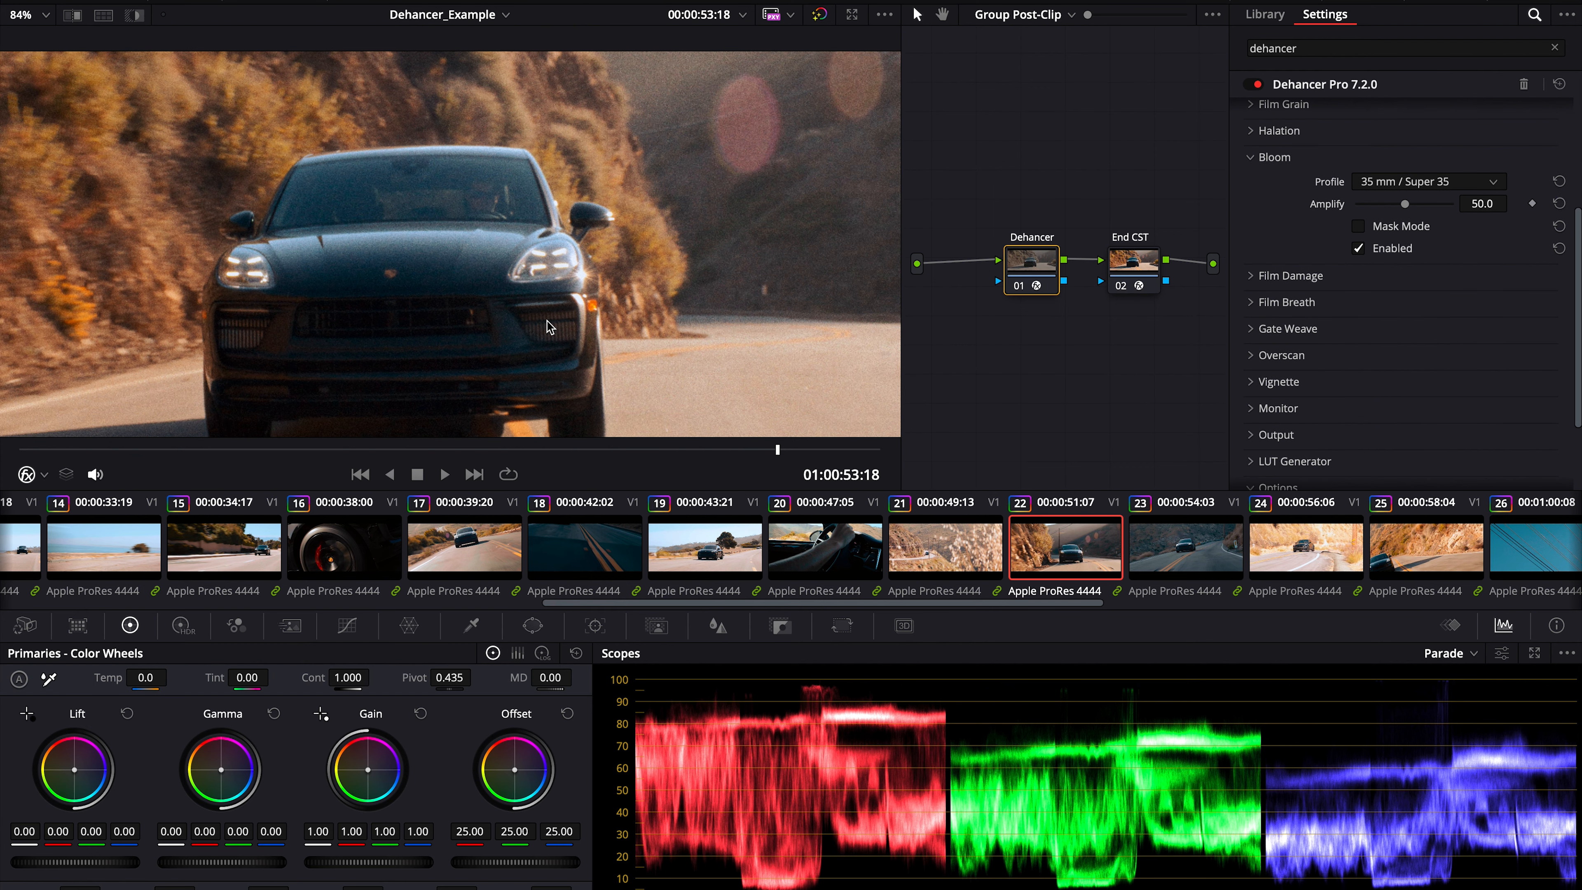
pyautogui.scroll(-5, 548, 326)
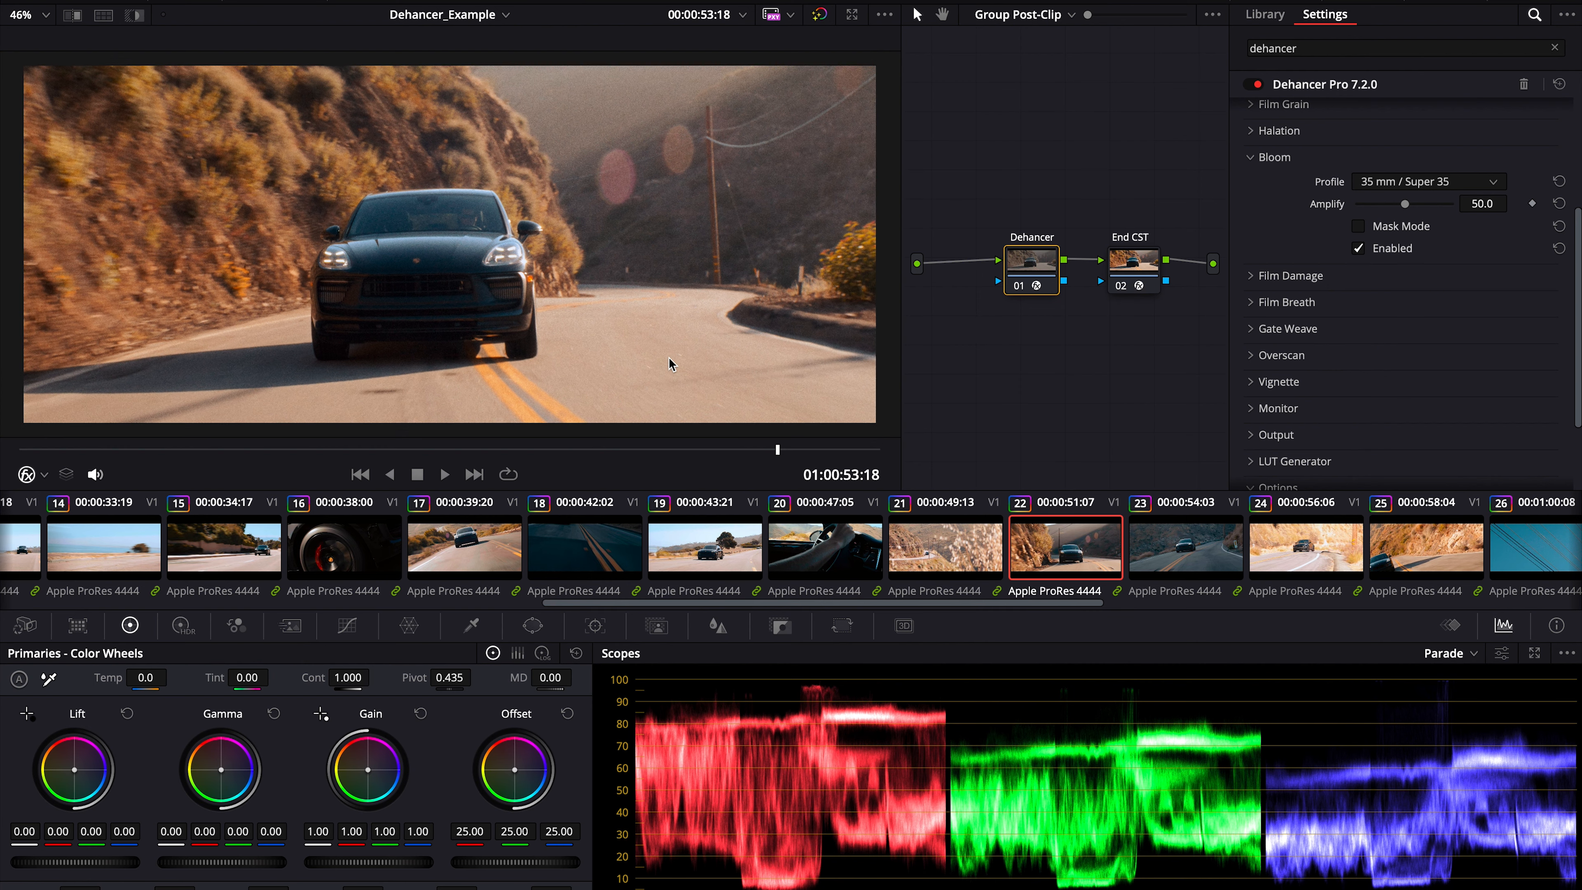
pyautogui.scroll(2, 1395, 280)
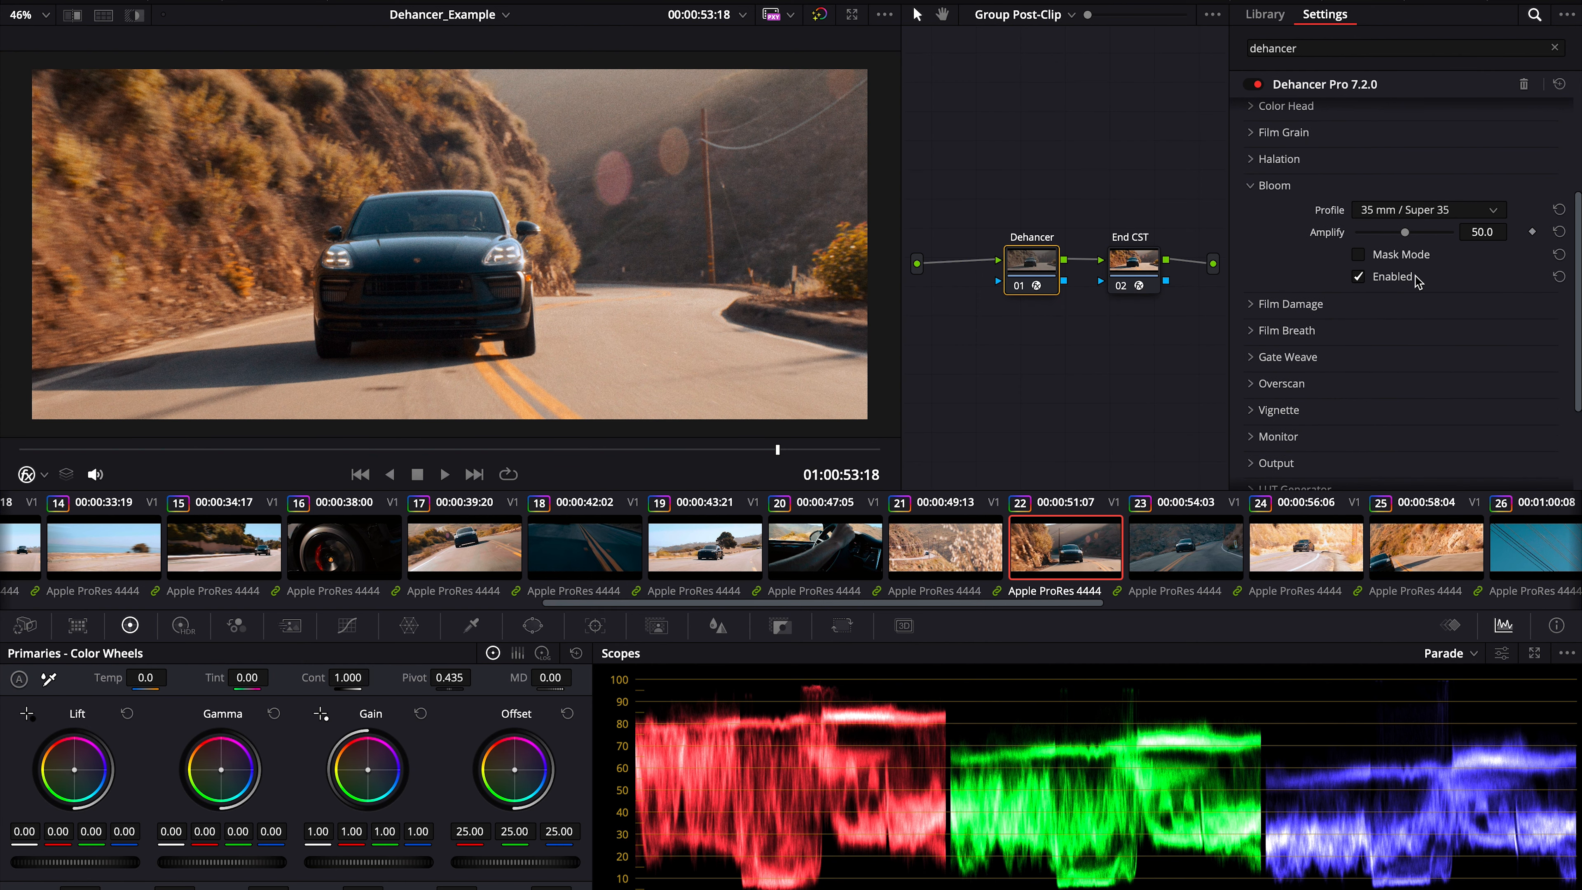
pyautogui.click(1359, 277)
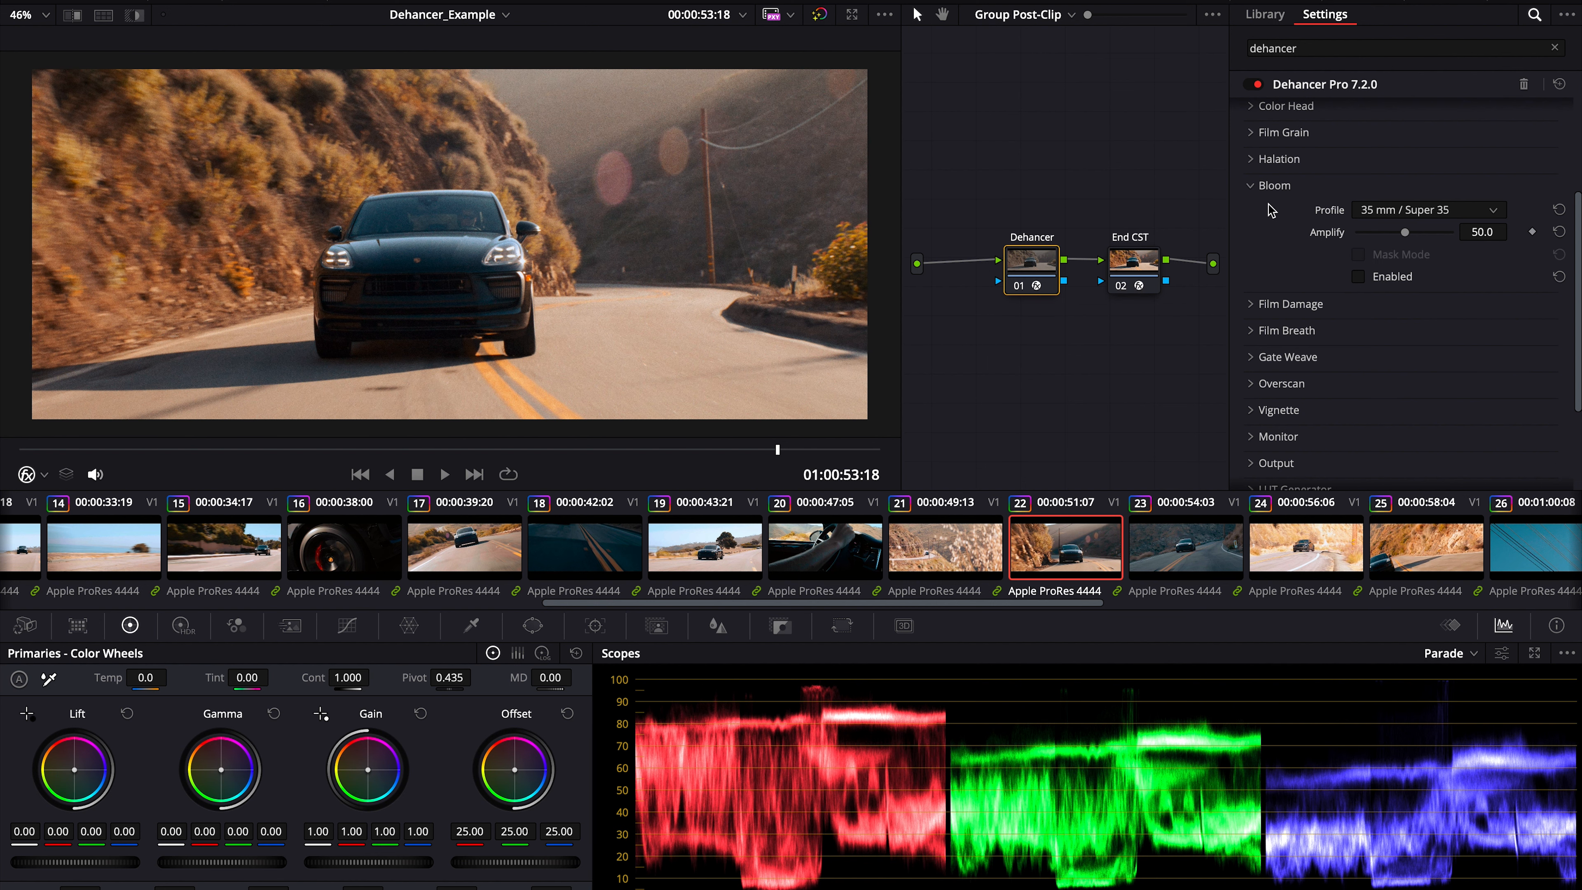
pyautogui.click(1254, 187)
# - Briefly view the Film Damage settings and collapse them again
pyautogui.click(1255, 213)
pyautogui.click(1253, 213)
# - Expand the Overscan section and enable Overscan with the Super 35mm 1.37:1 gate type
pyautogui.scroll(-2, 1277, 267)
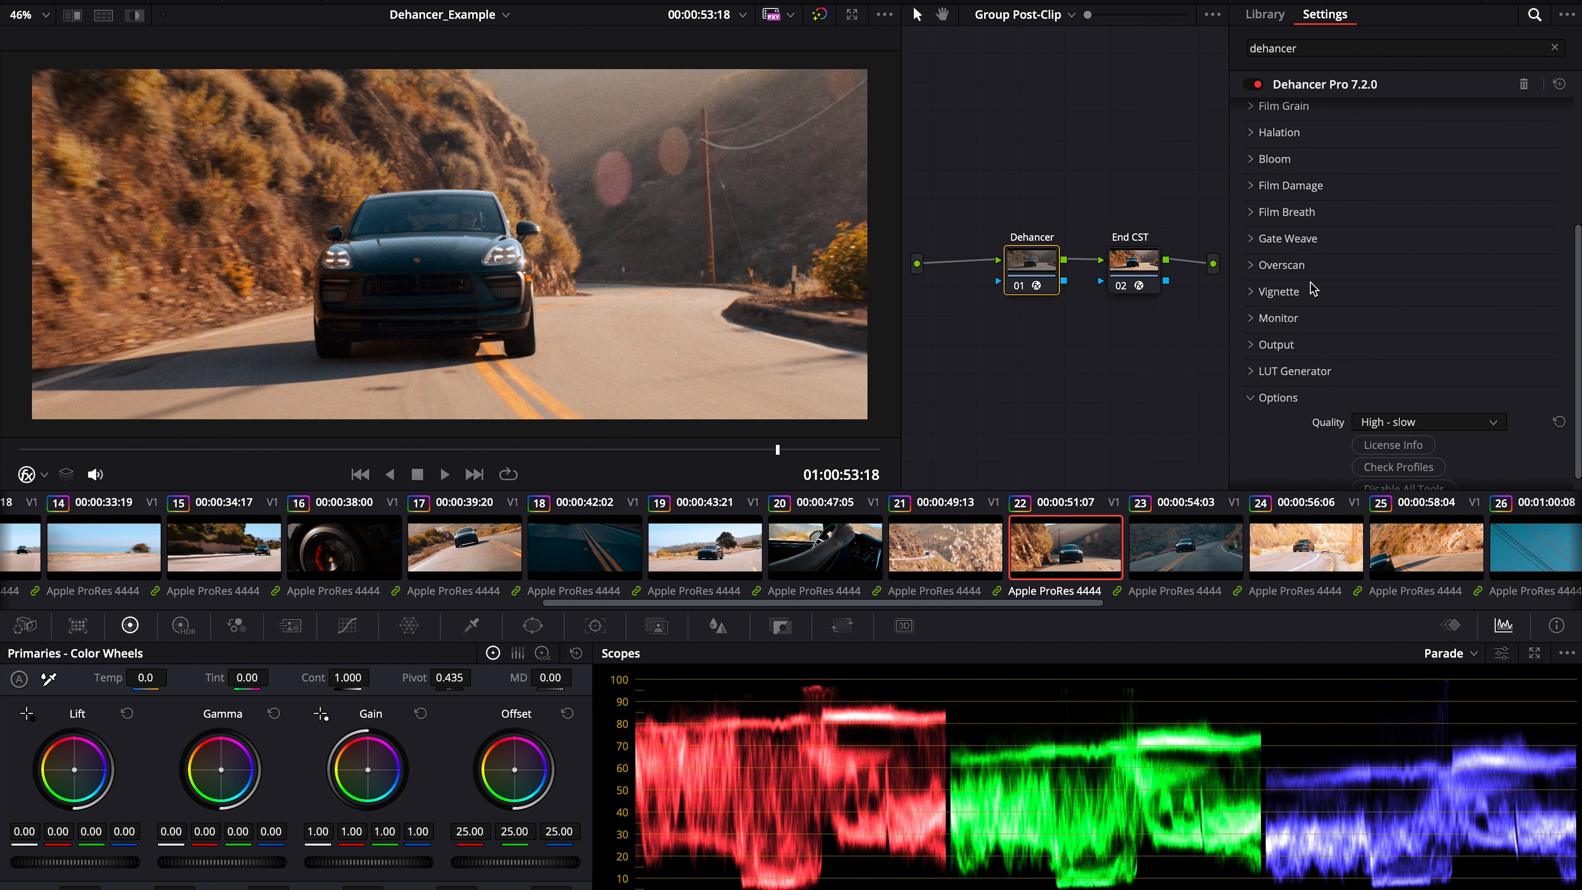
pyautogui.scroll(-1, 1280, 269)
pyautogui.scroll(-1, 1280, 270)
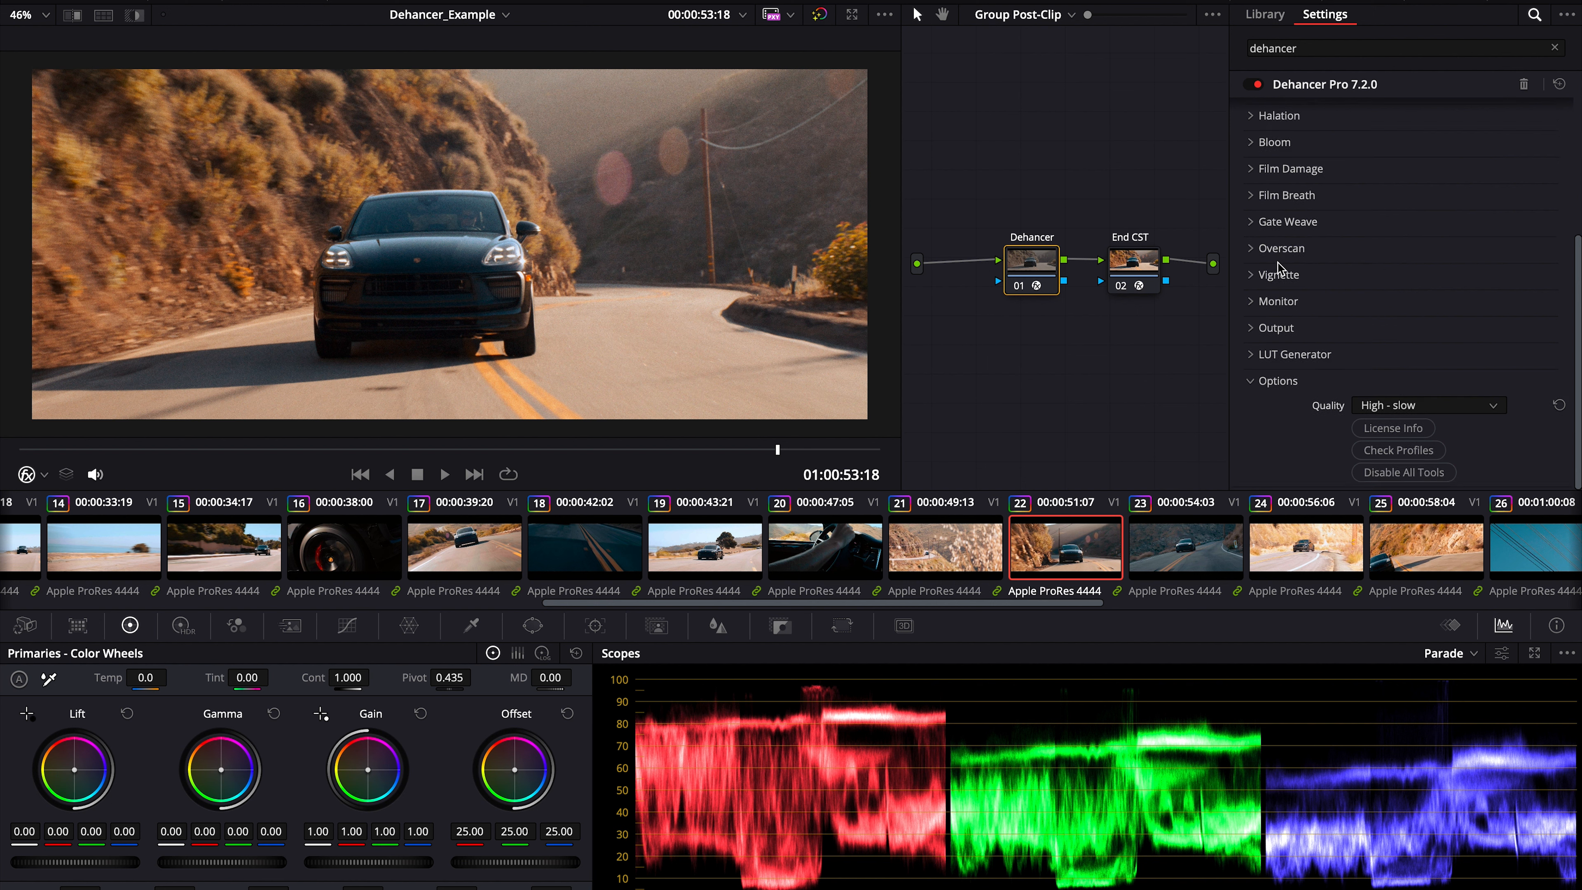
pyautogui.click(1264, 248)
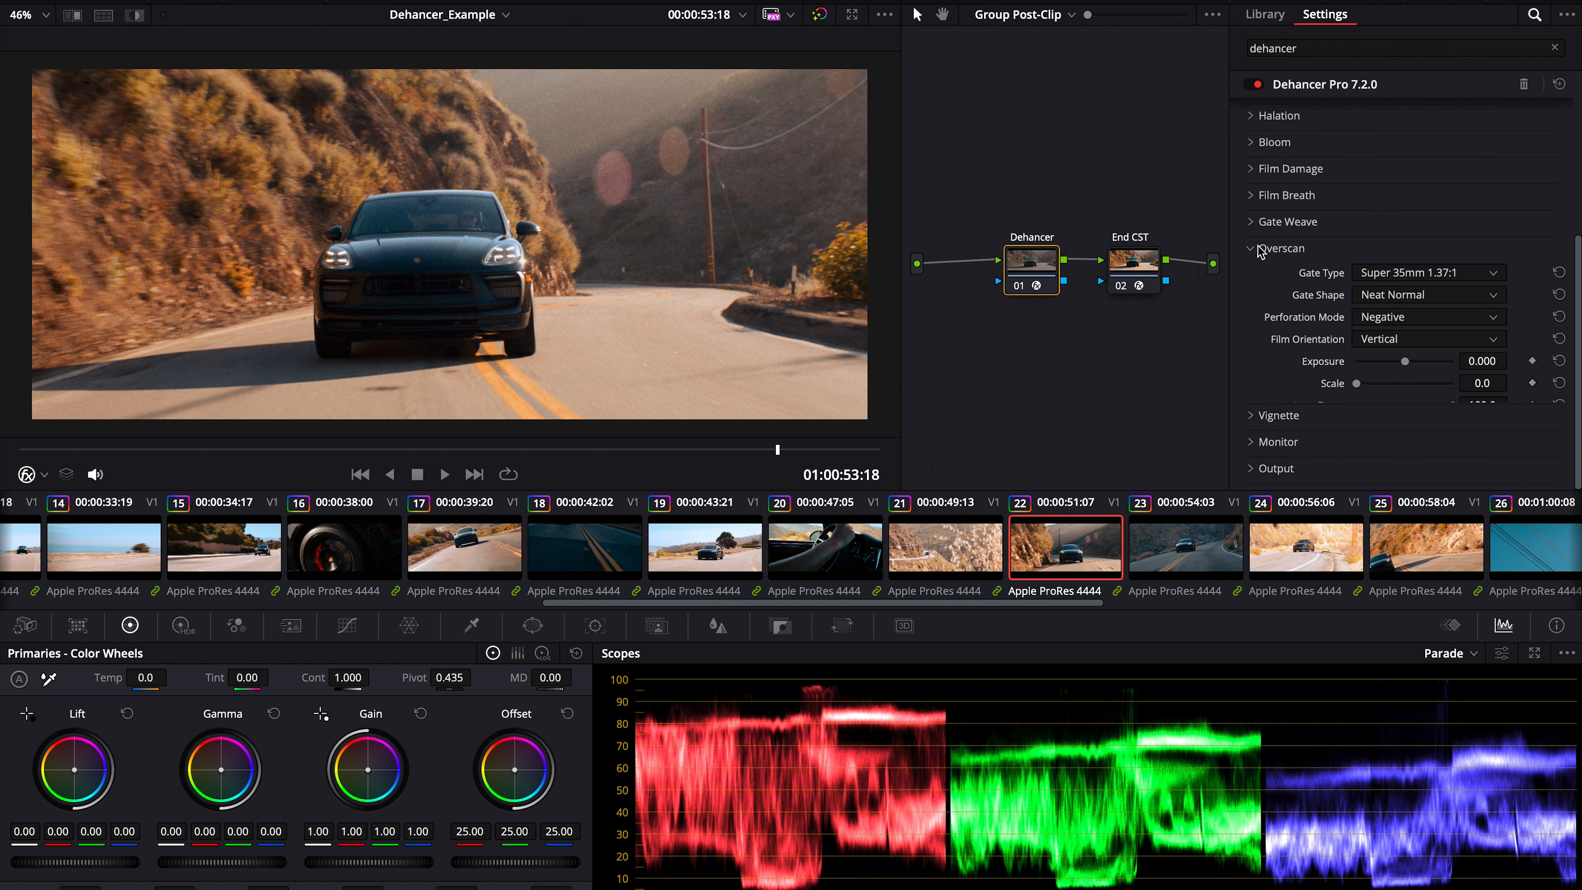
pyautogui.scroll(-7, 1274, 233)
pyautogui.scroll(-1, 1265, 255)
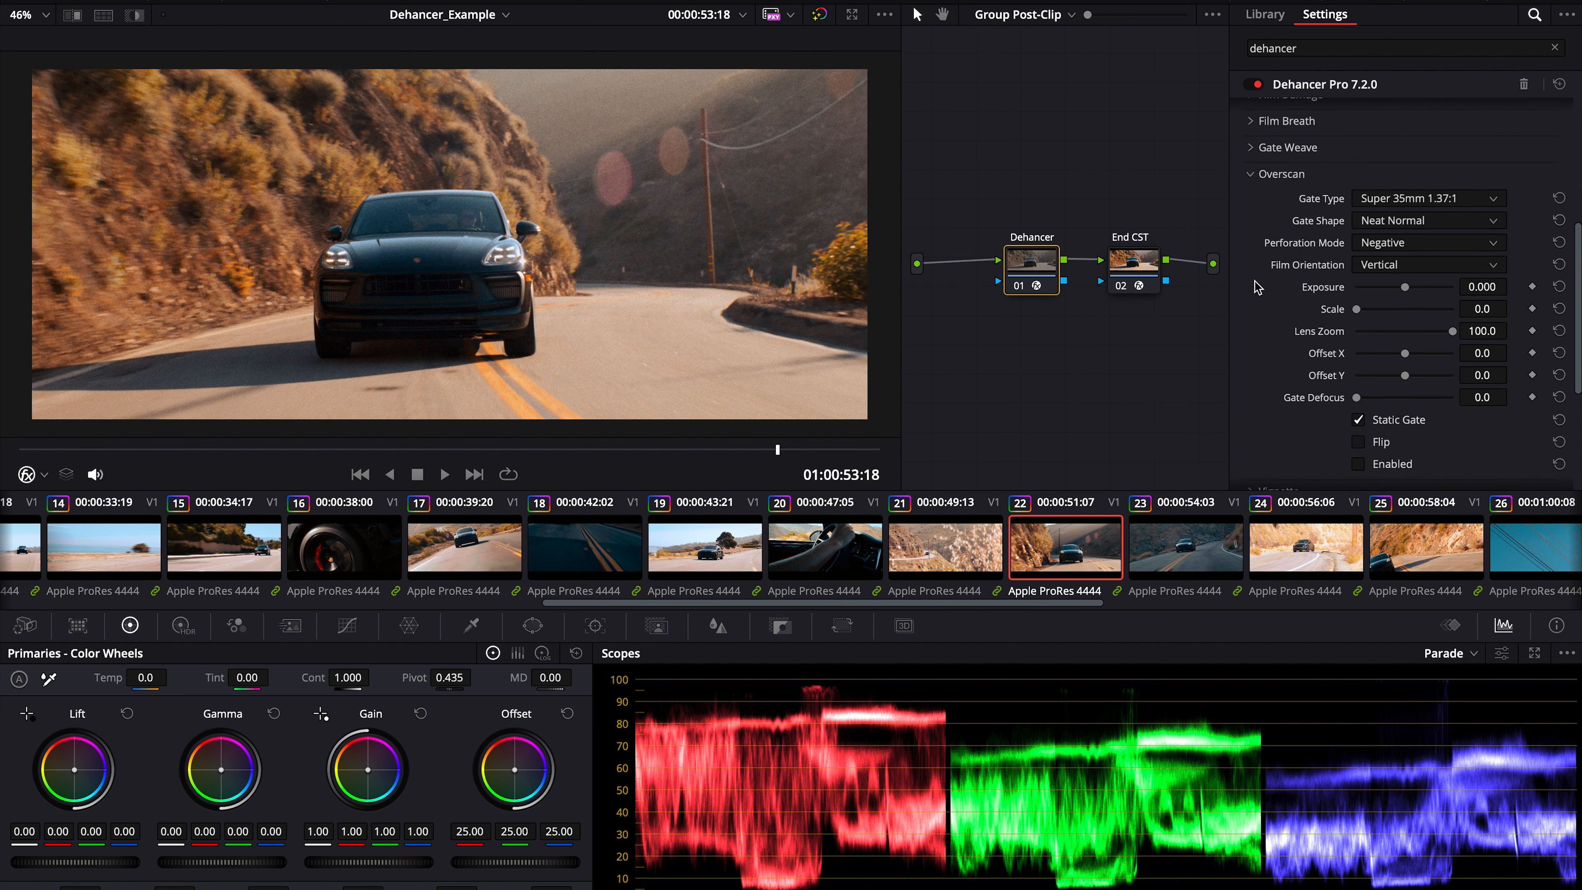
pyautogui.scroll(-4, 1361, 414)
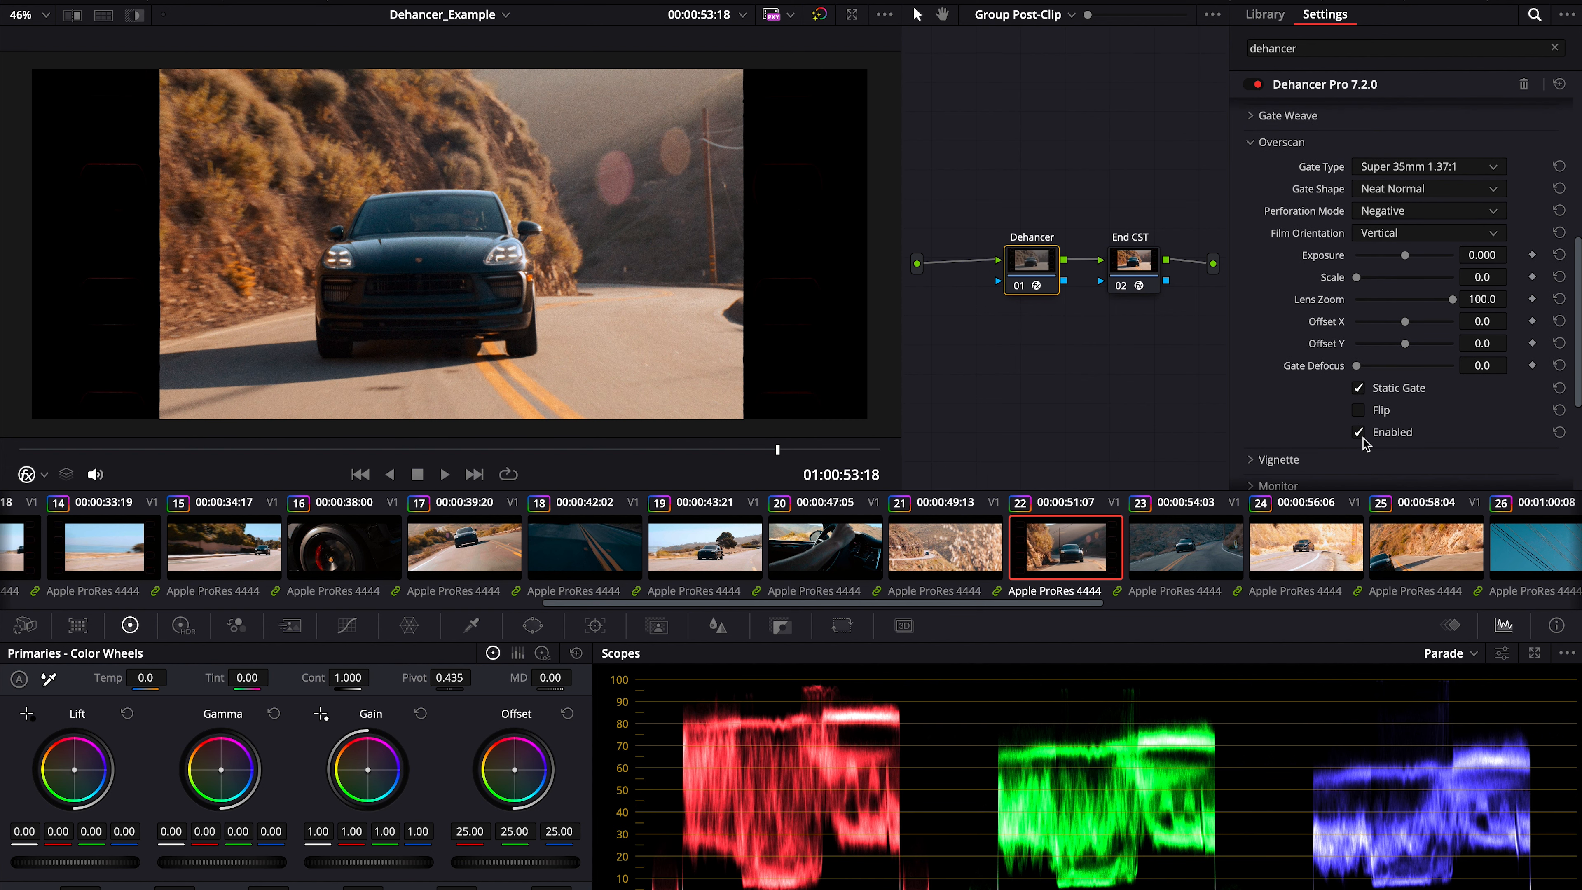
# - Try the Super 16mm 1.66:1 and Standard 16mm 1.37:1 Overscan gate types and return to Super 35mm 1.37:1
pyautogui.click(1492, 166)
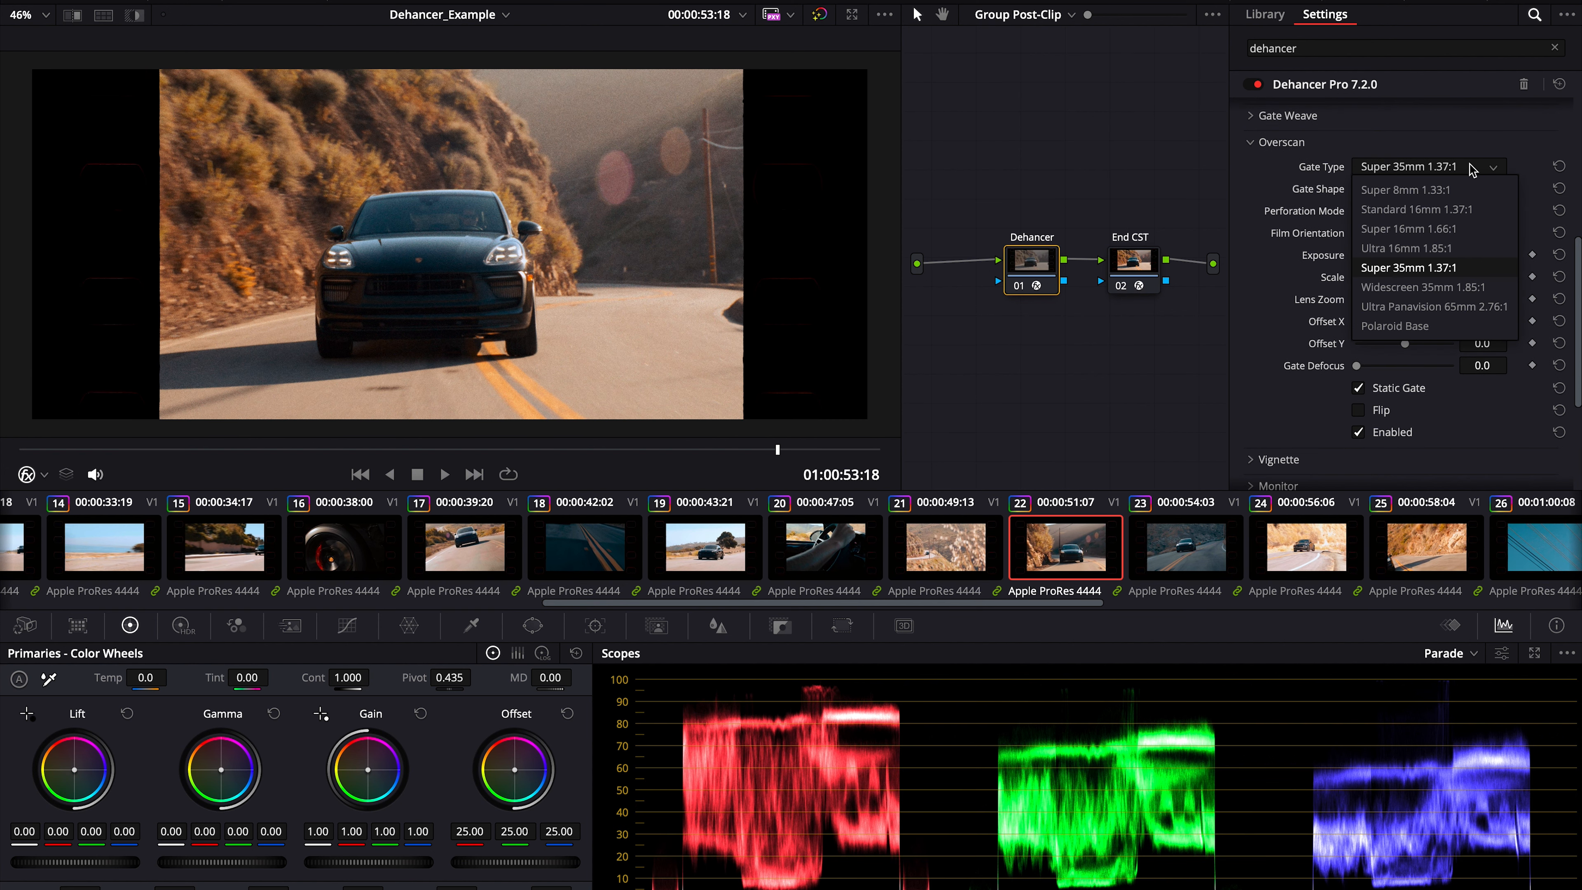
pyautogui.click(1431, 225)
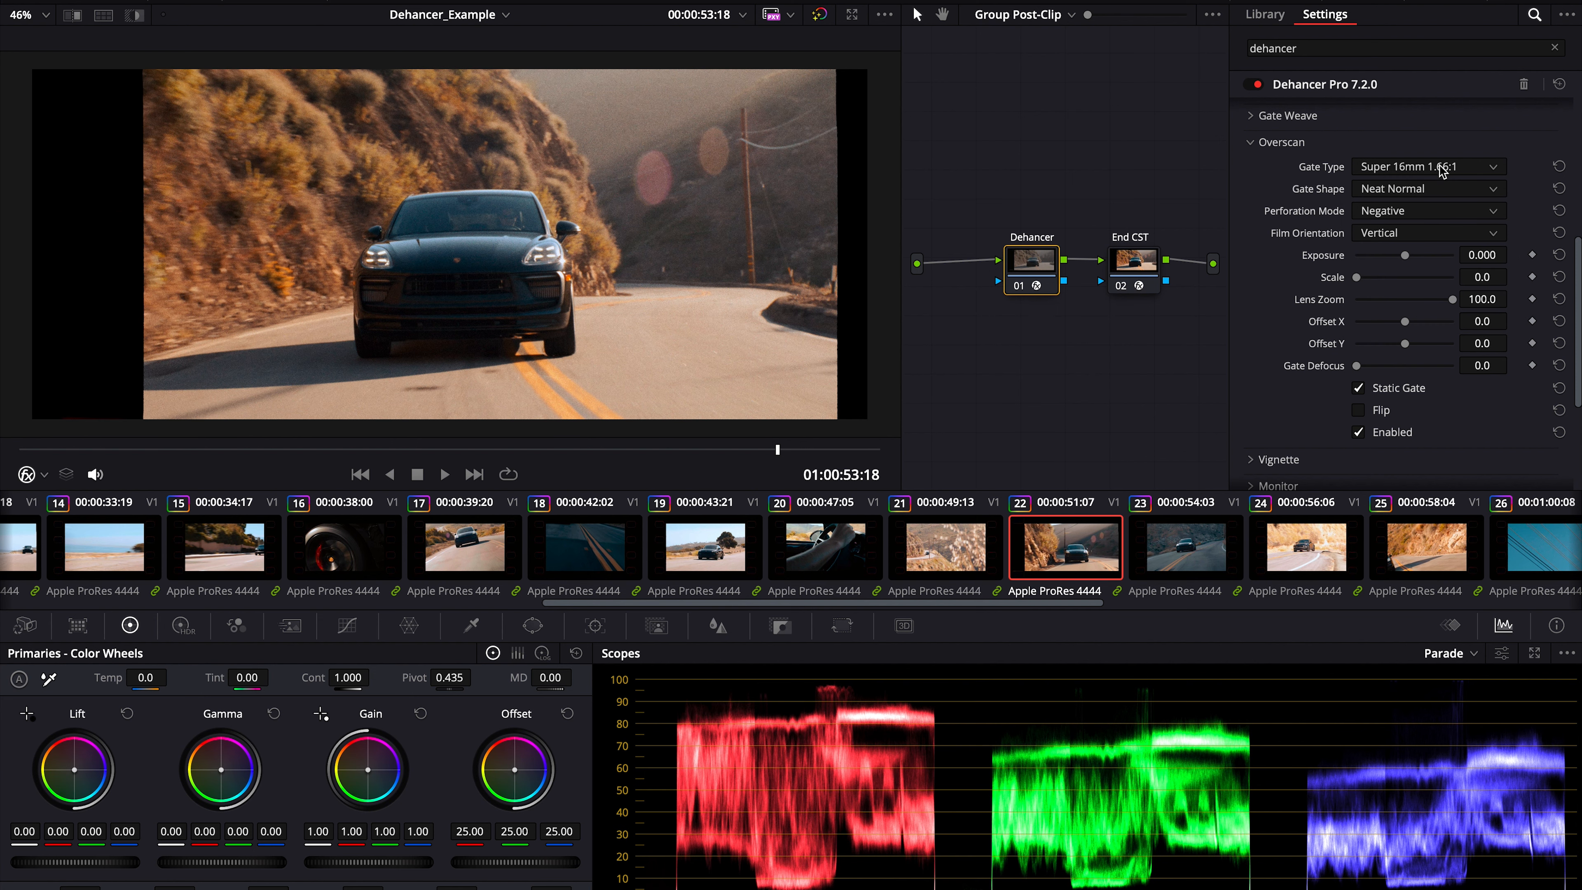
pyautogui.click(1441, 162)
pyautogui.click(1422, 207)
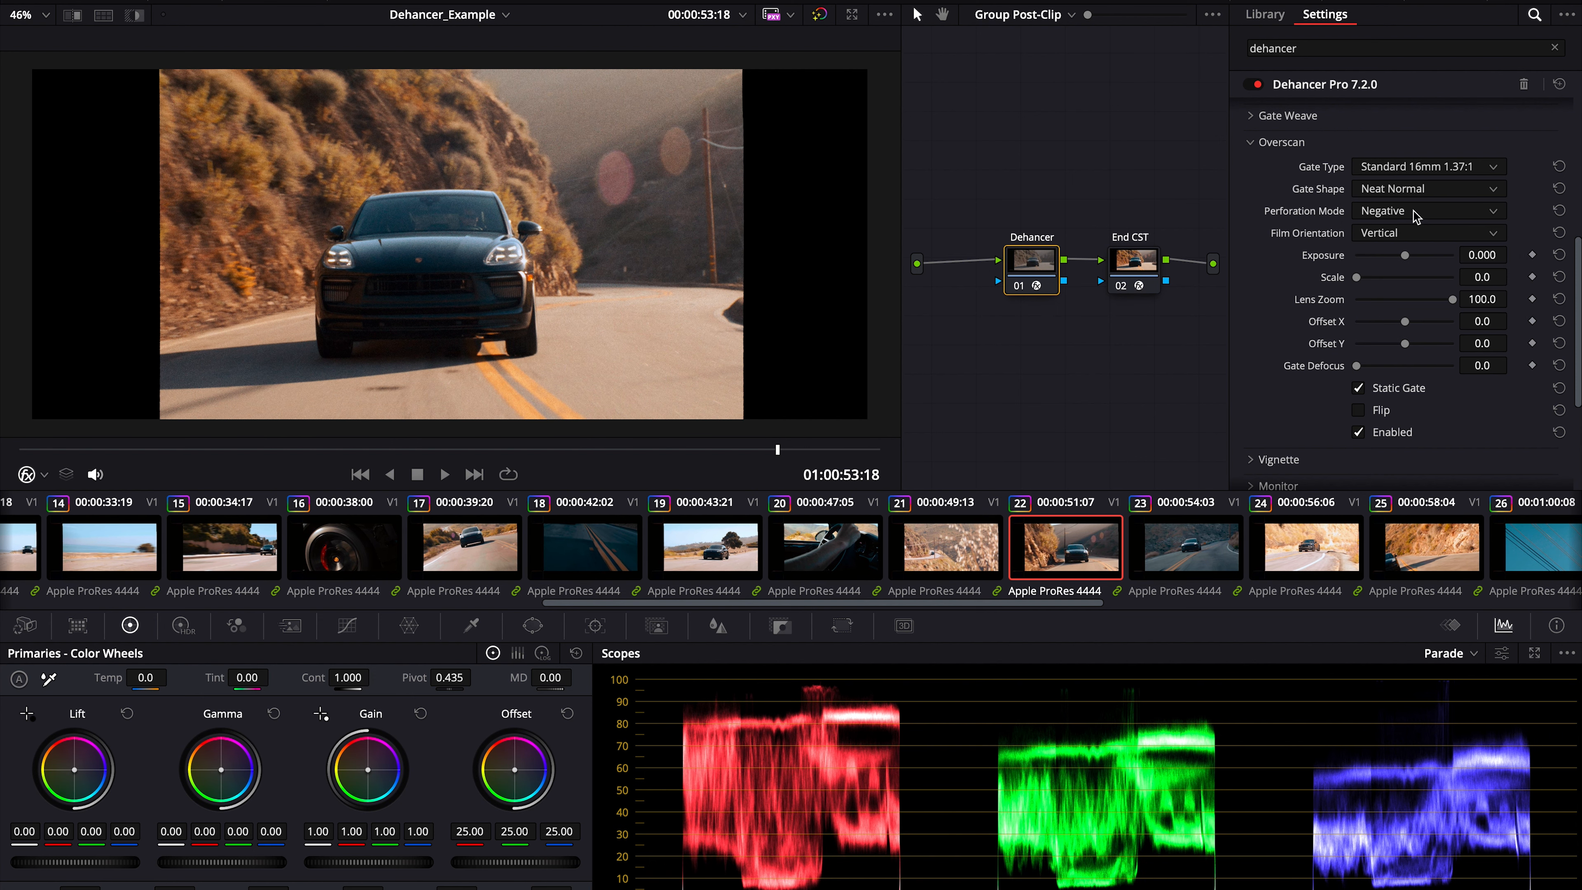
pyautogui.click(1408, 167)
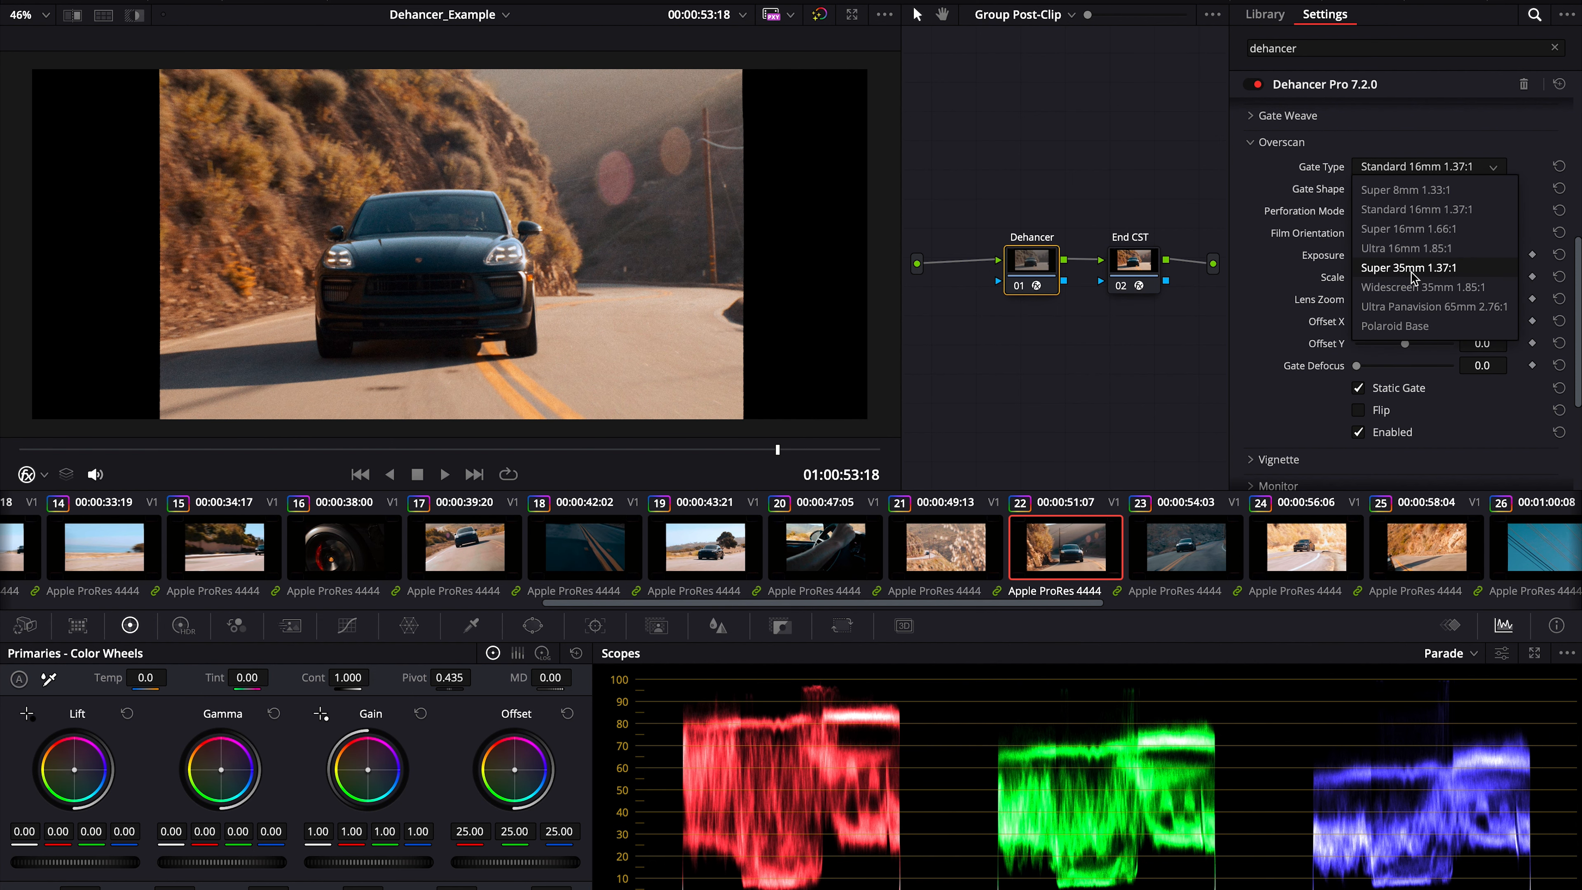
pyautogui.click(1405, 268)
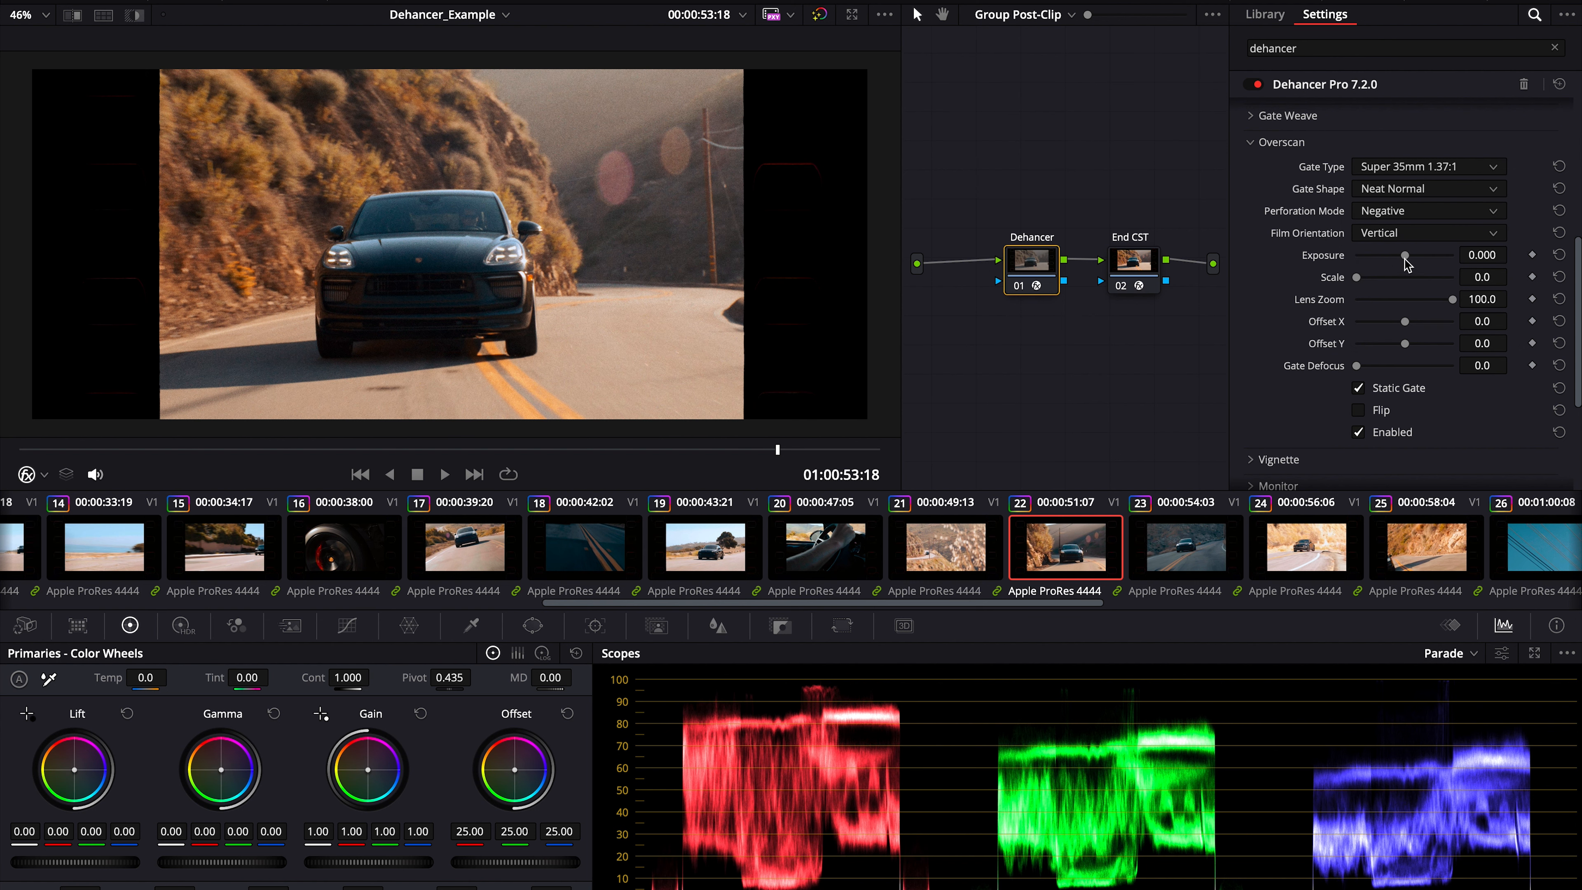
# - Set the Overscan Gate Type to Ultra Panavision 65mm 2.76:1
pyautogui.click(1412, 194)
pyautogui.click(1407, 251)
pyautogui.click(1384, 167)
pyautogui.click(1409, 313)
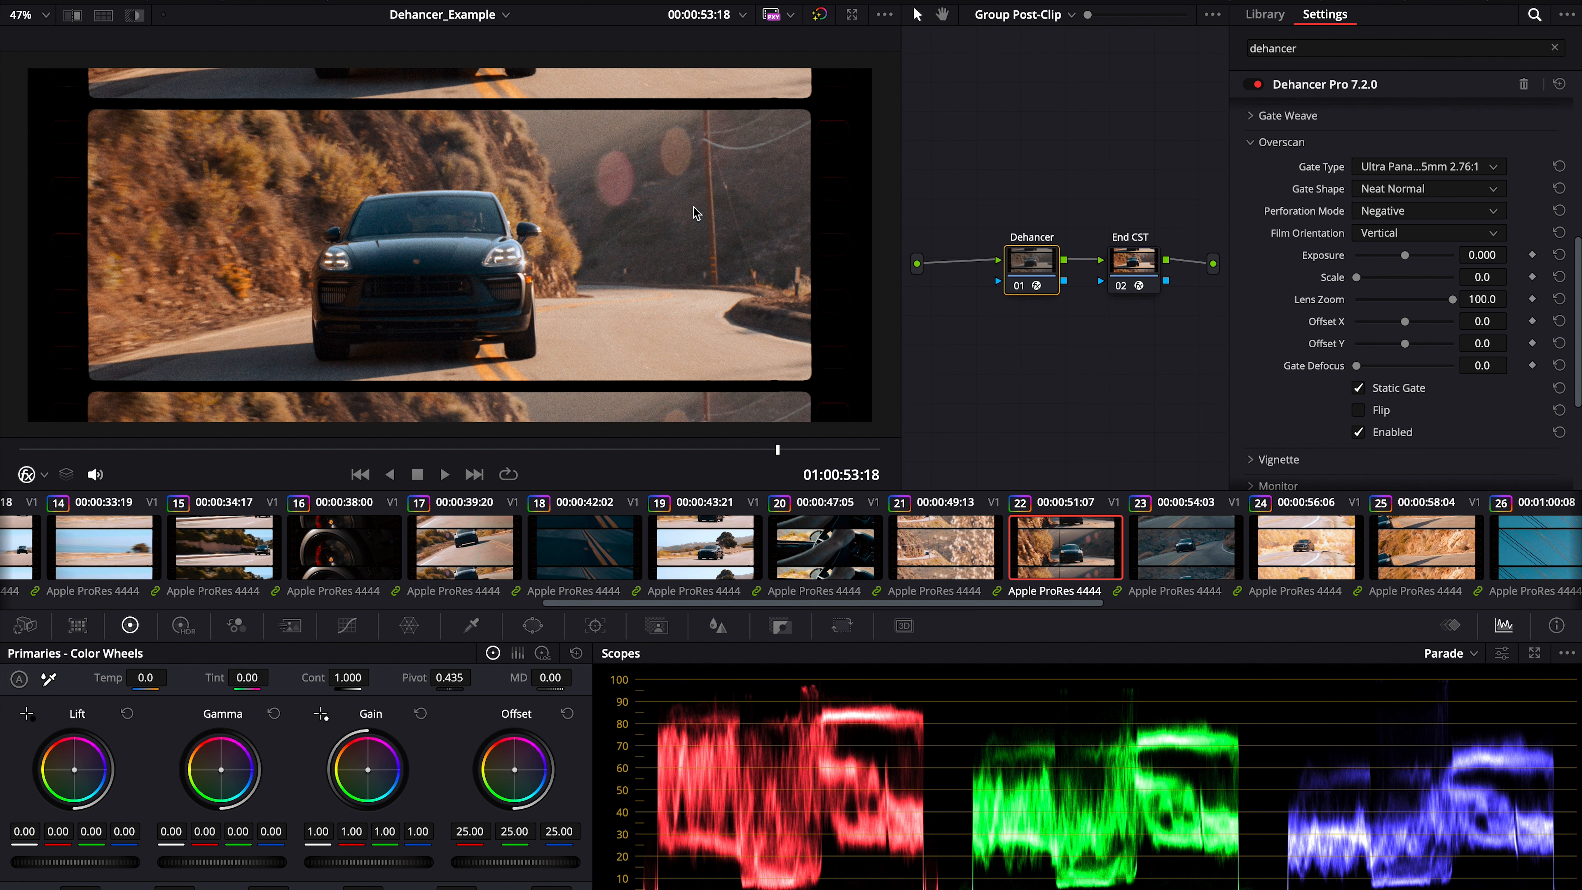
# - Look over the Overscan settings, disable Overscan and collapse its section
pyautogui.scroll(1, 1290, 190)
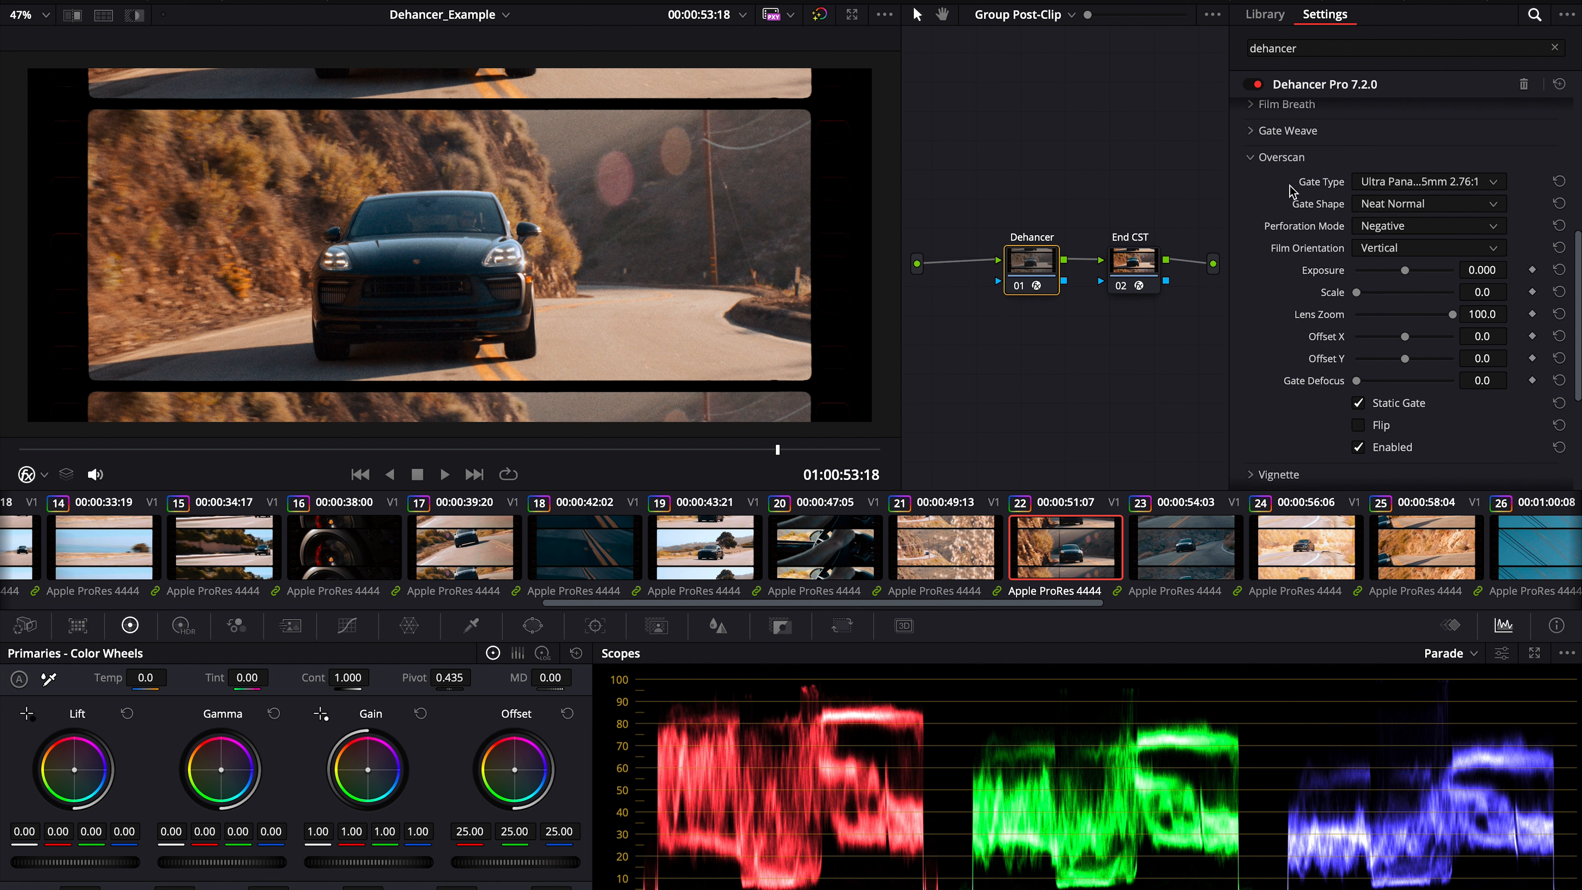
pyautogui.scroll(-1, 1300, 220)
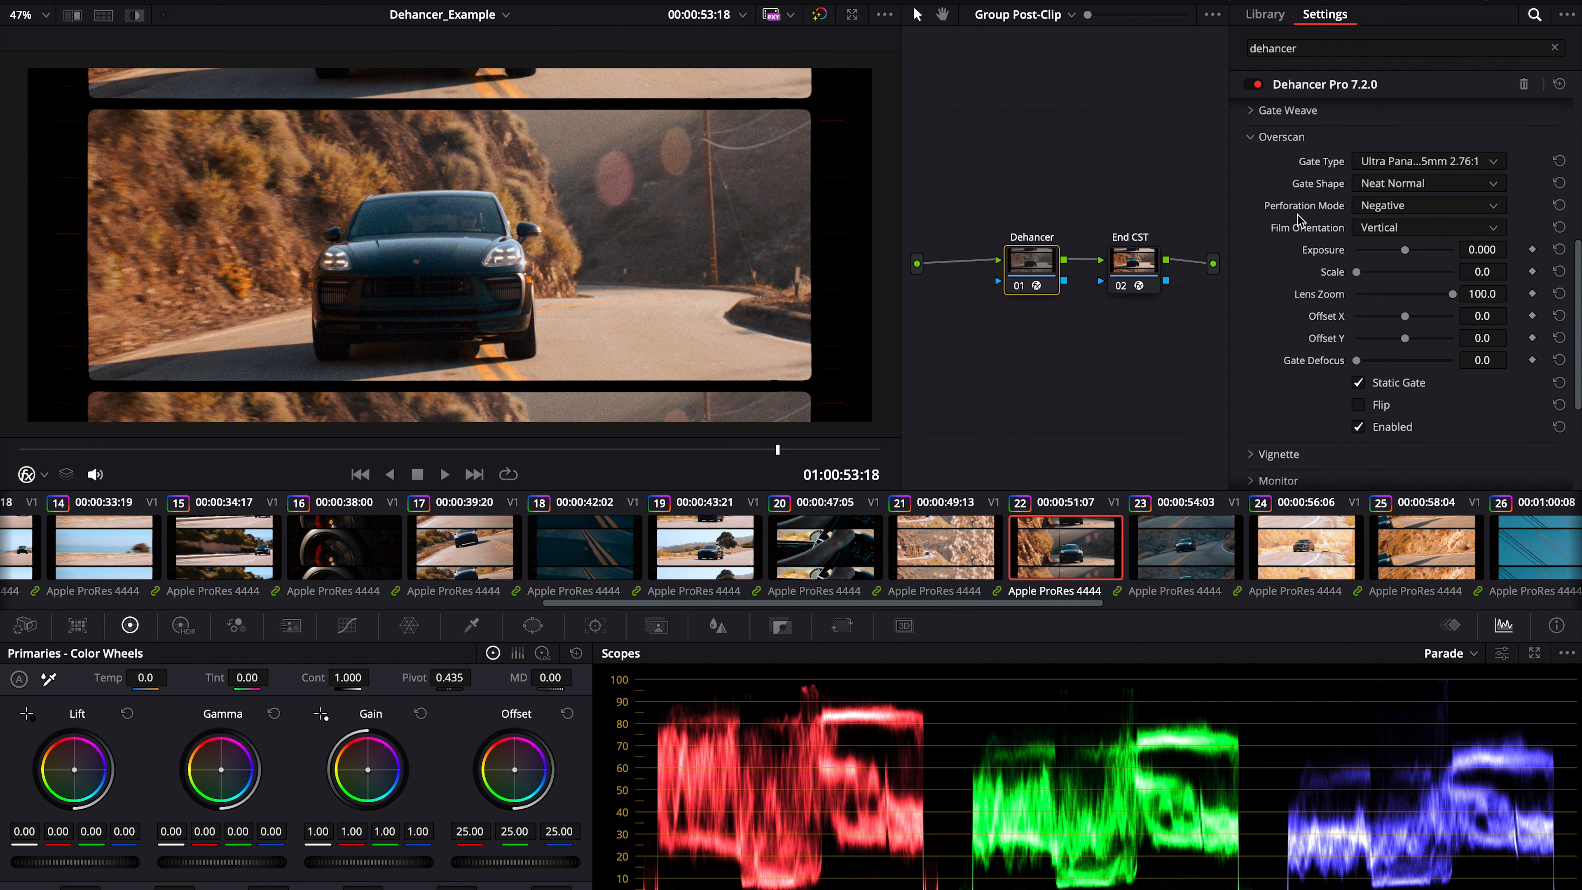
pyautogui.scroll(2, 1308, 183)
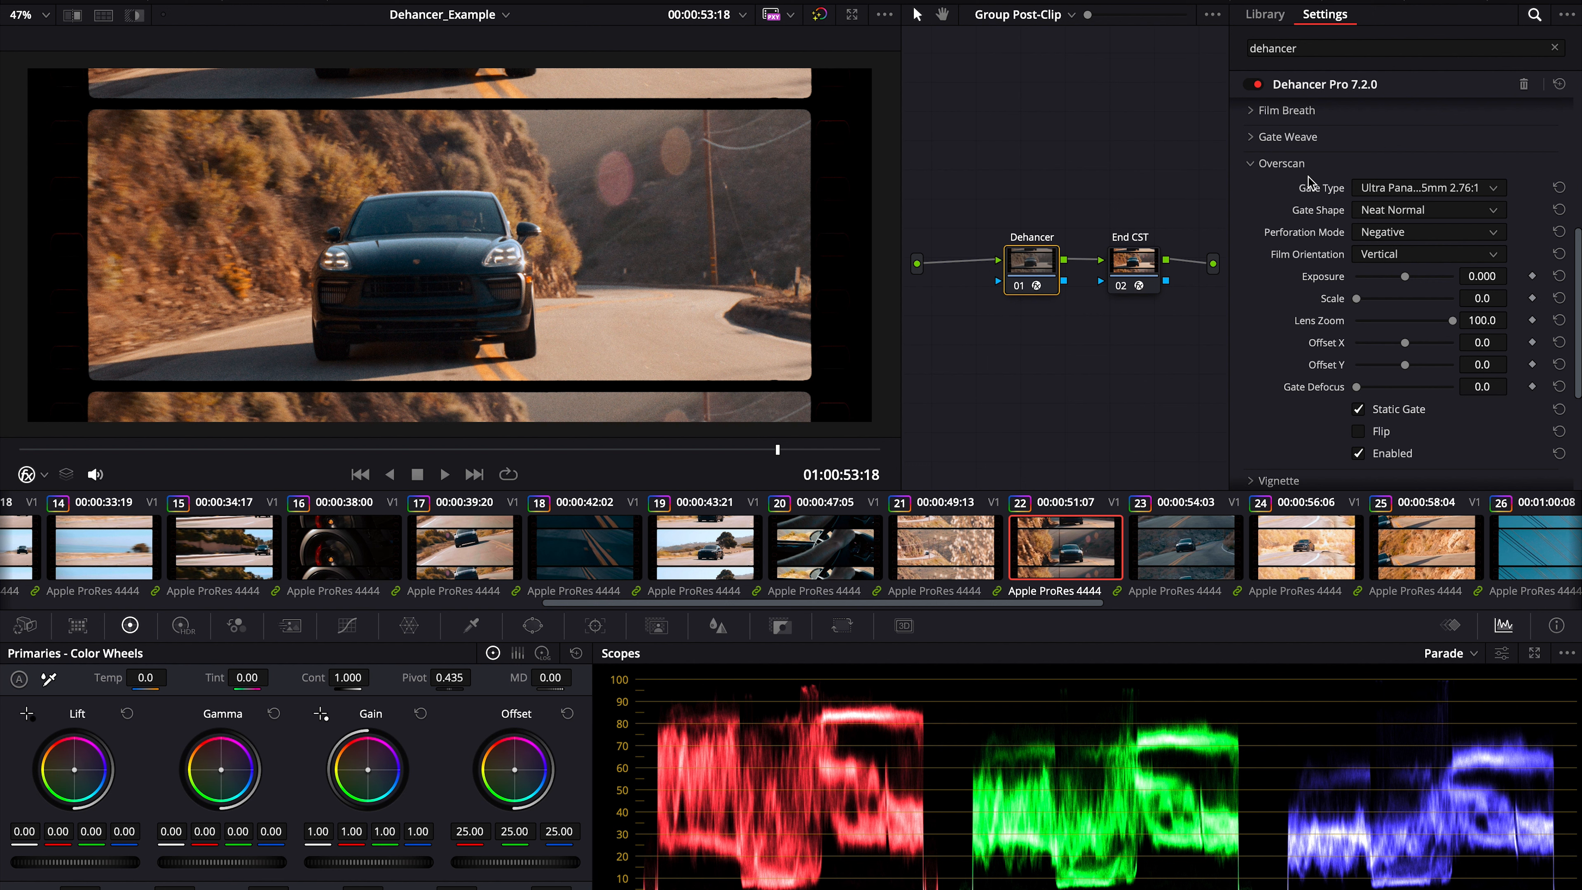
pyautogui.scroll(1, 1308, 187)
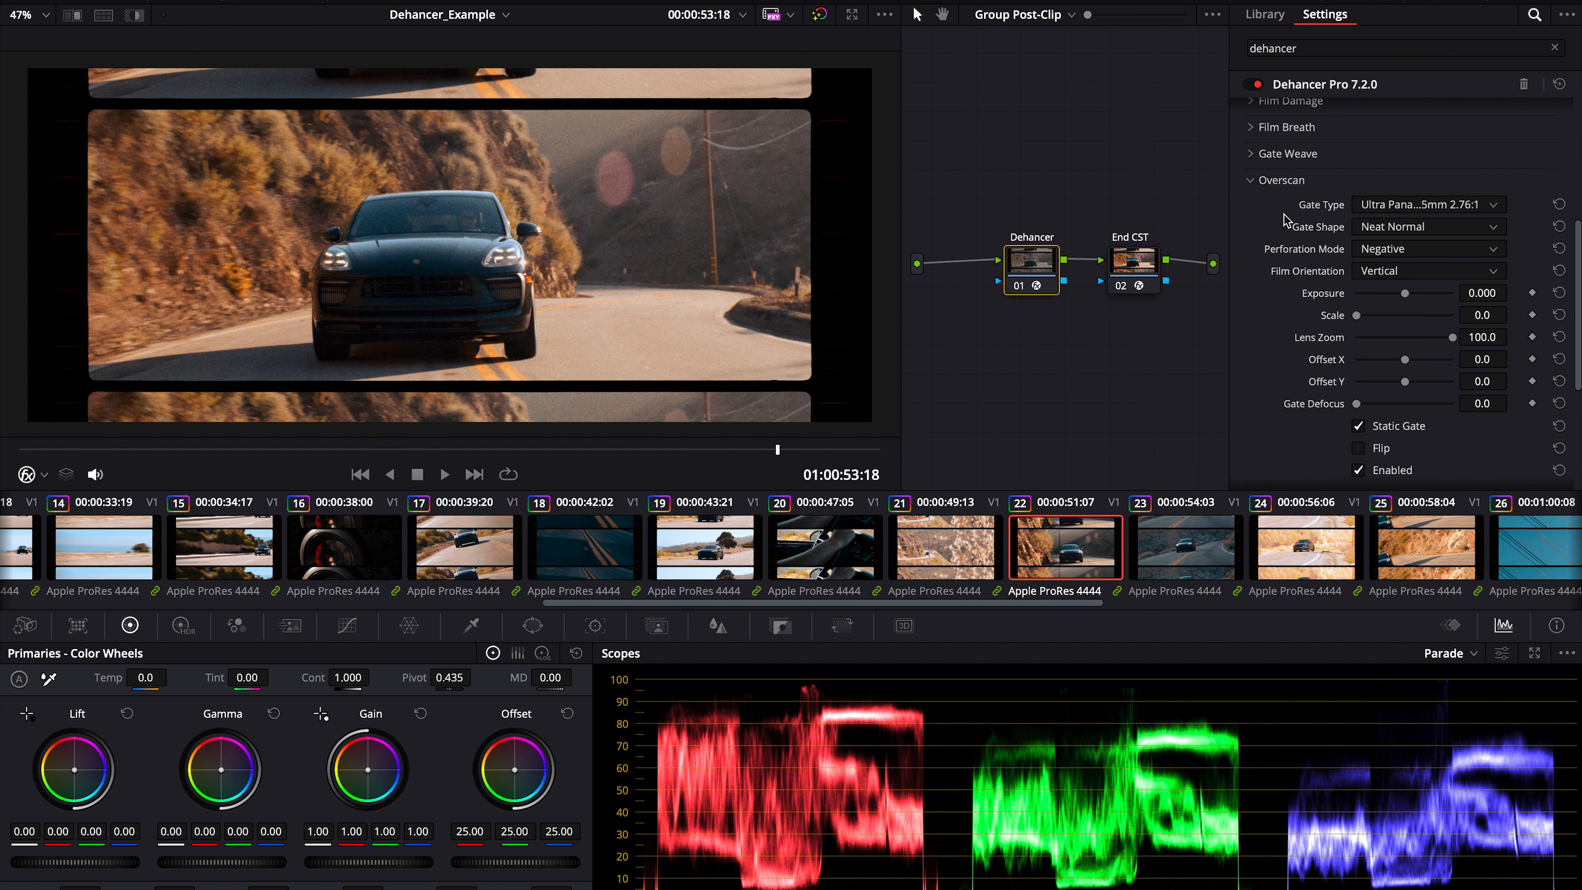
pyautogui.scroll(-3, 1319, 438)
pyautogui.click(1358, 411)
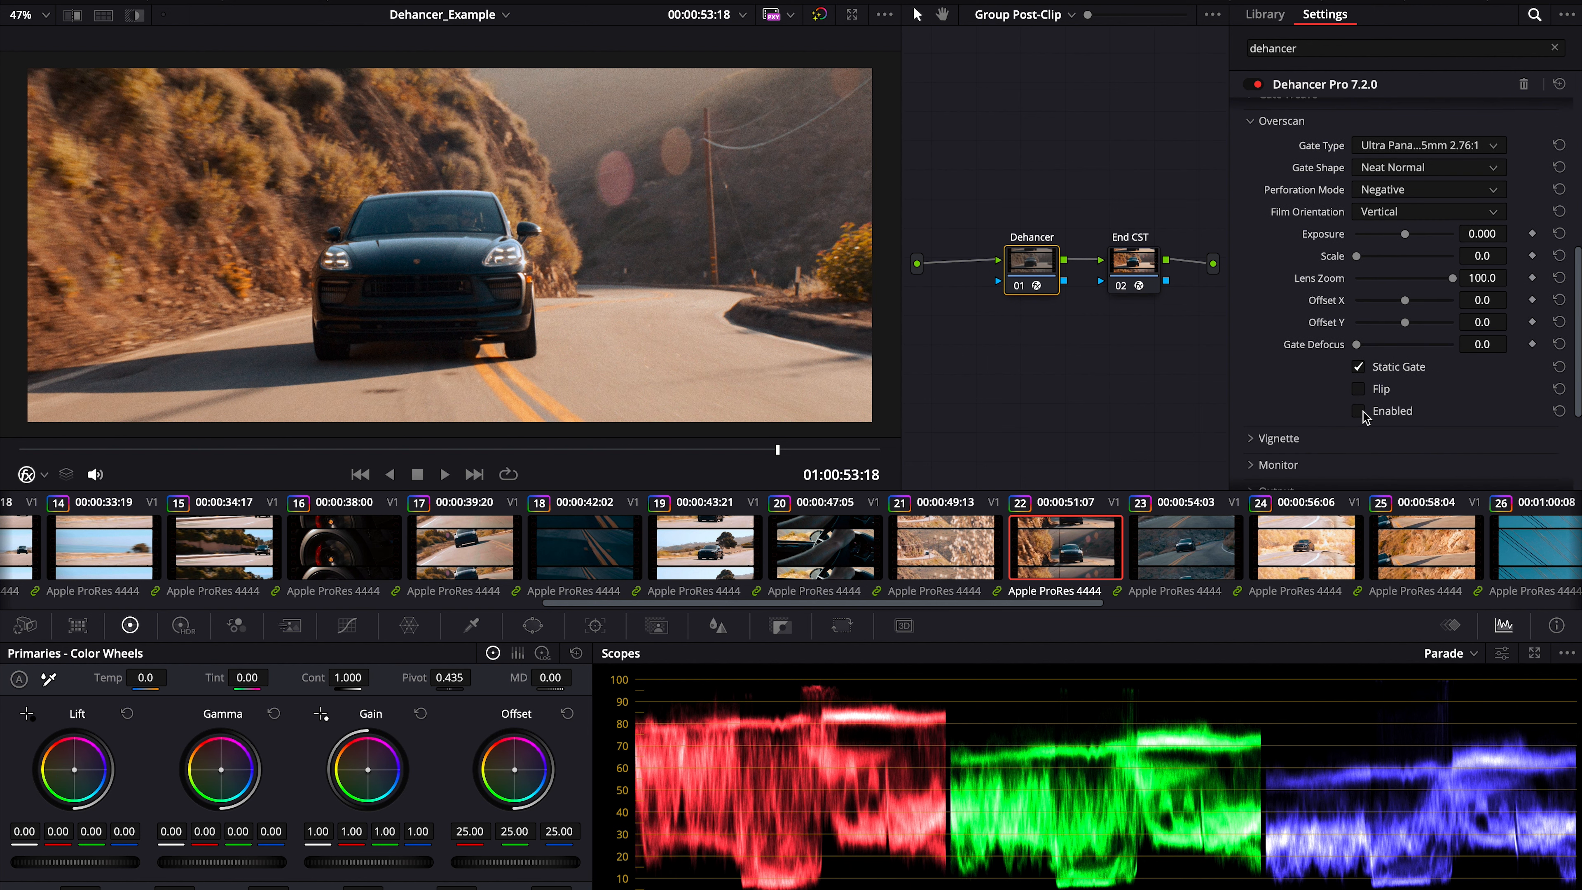
# - Enable the Vignette and, using Mask Mode as a temporary guide, set its Aspect Ratio to -52.3 and Size to 72.5
pyautogui.click(1270, 275)
pyautogui.scroll(-3, 1371, 365)
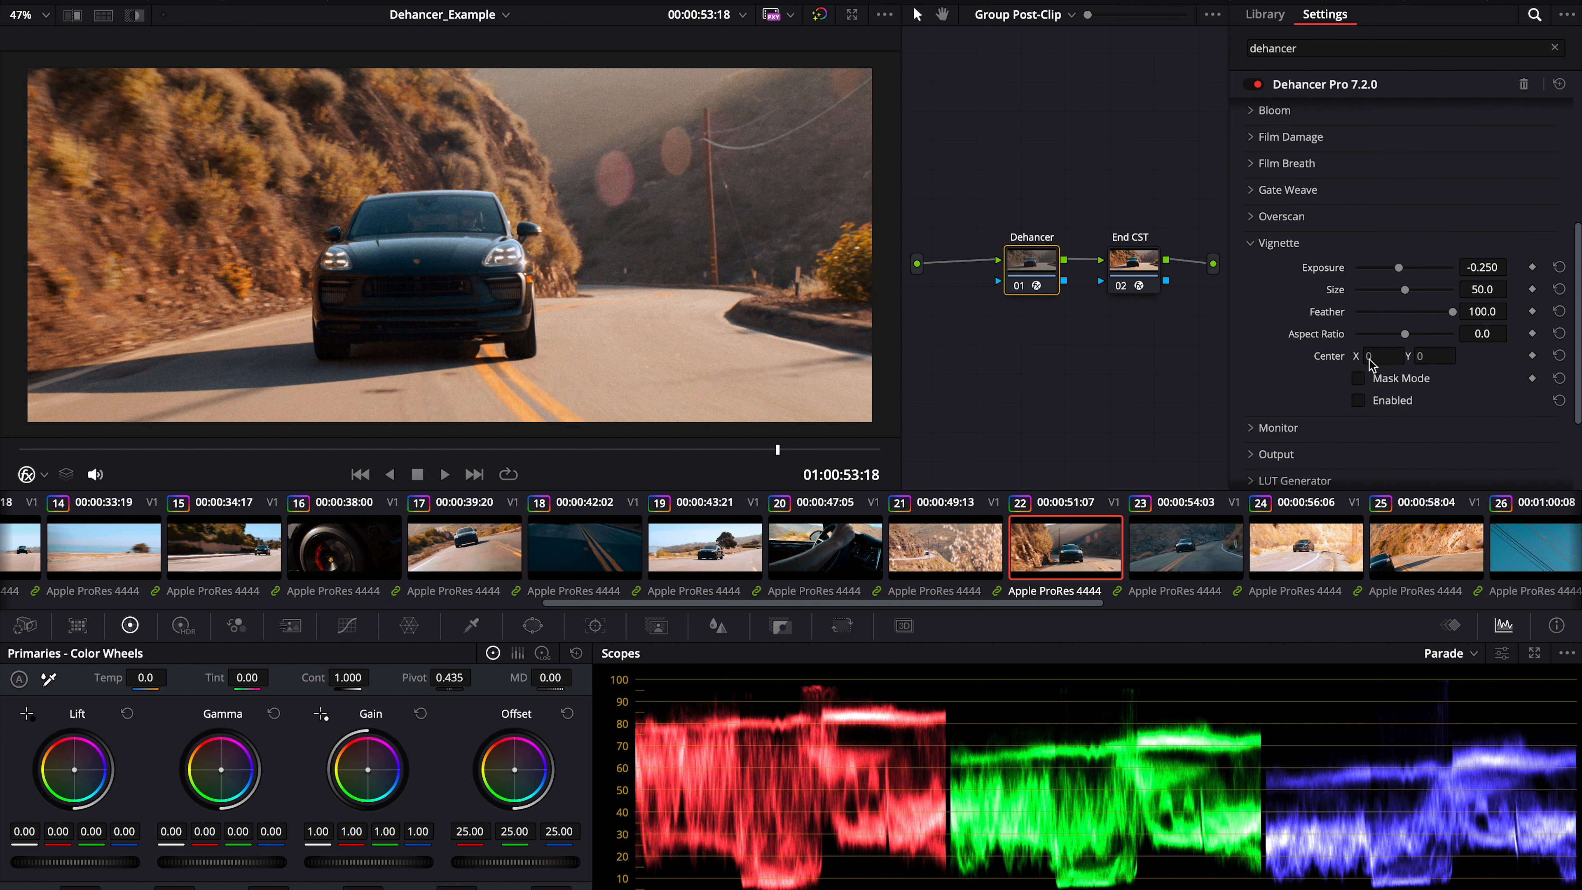
pyautogui.click(1360, 378)
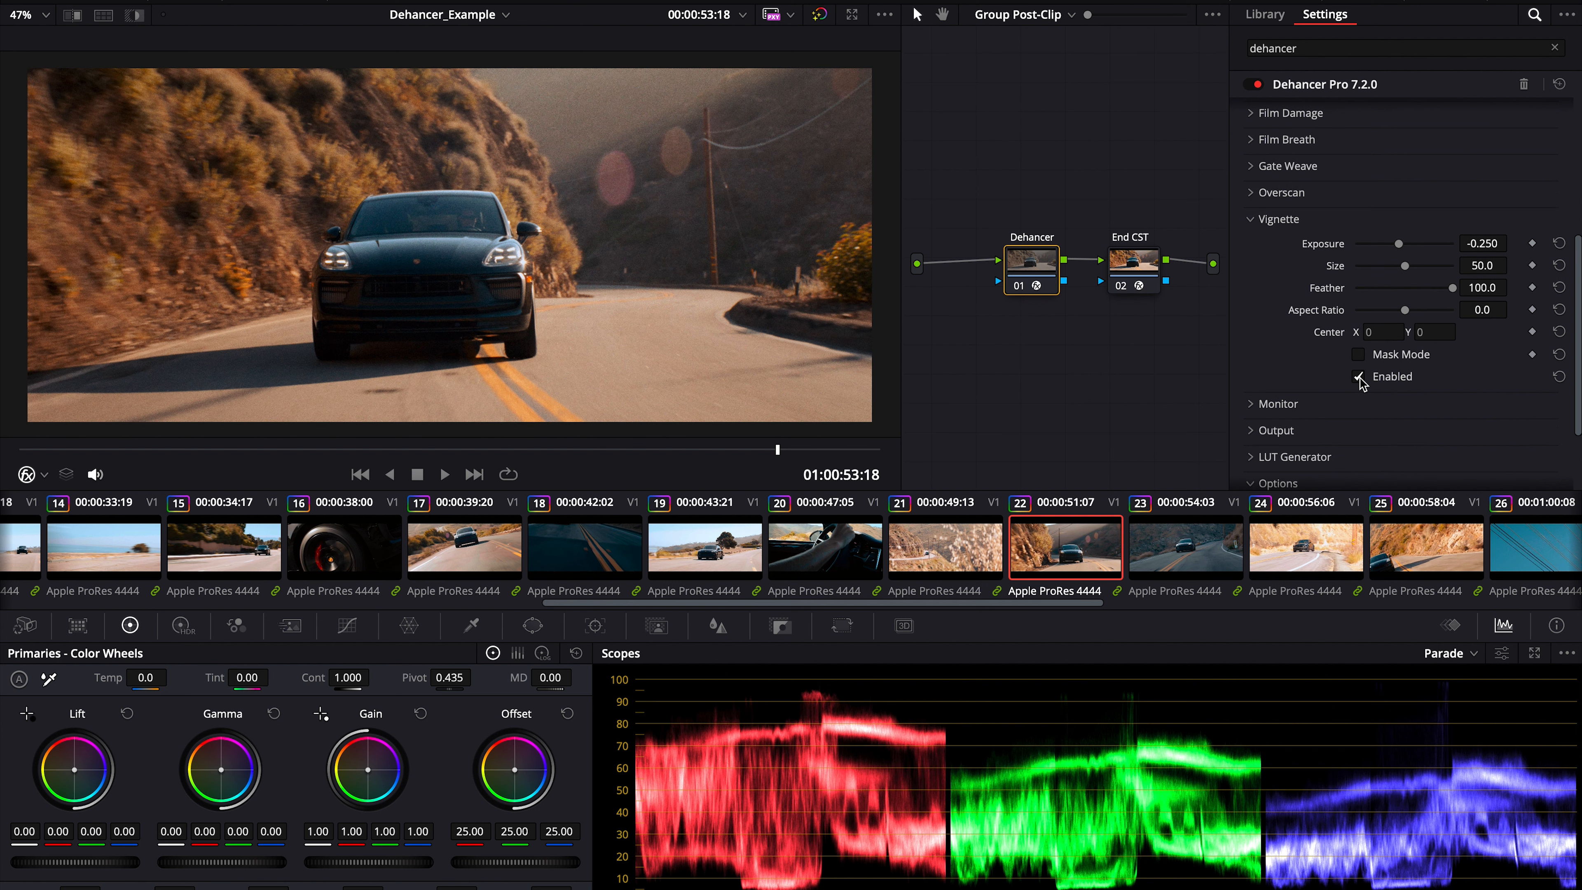
pyautogui.scroll(-1, 1370, 253)
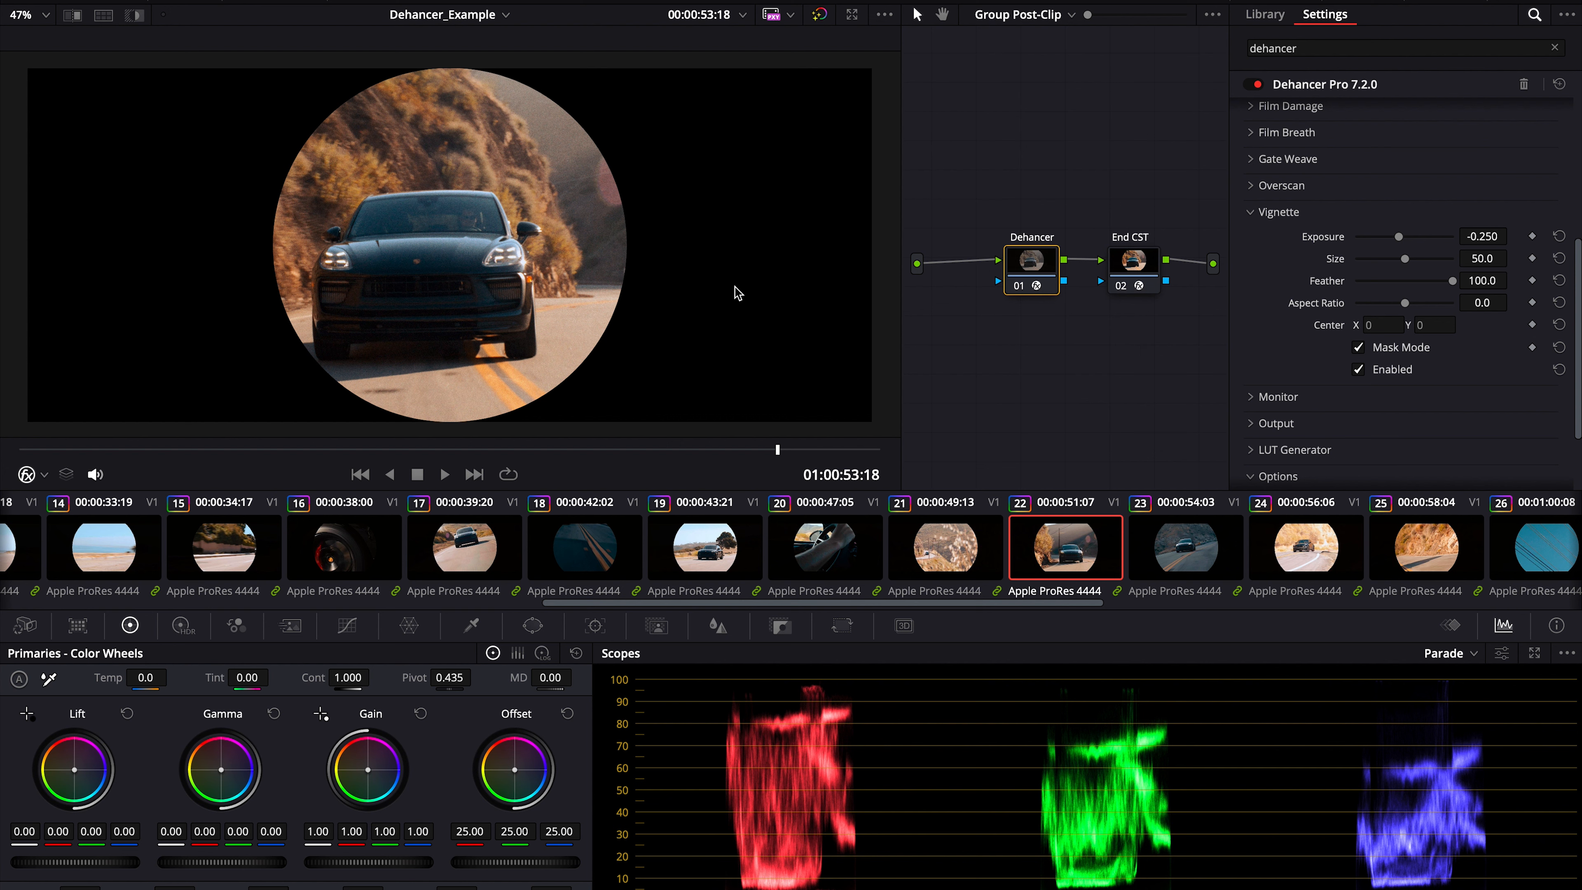
pyautogui.scroll(-1, 744, 334)
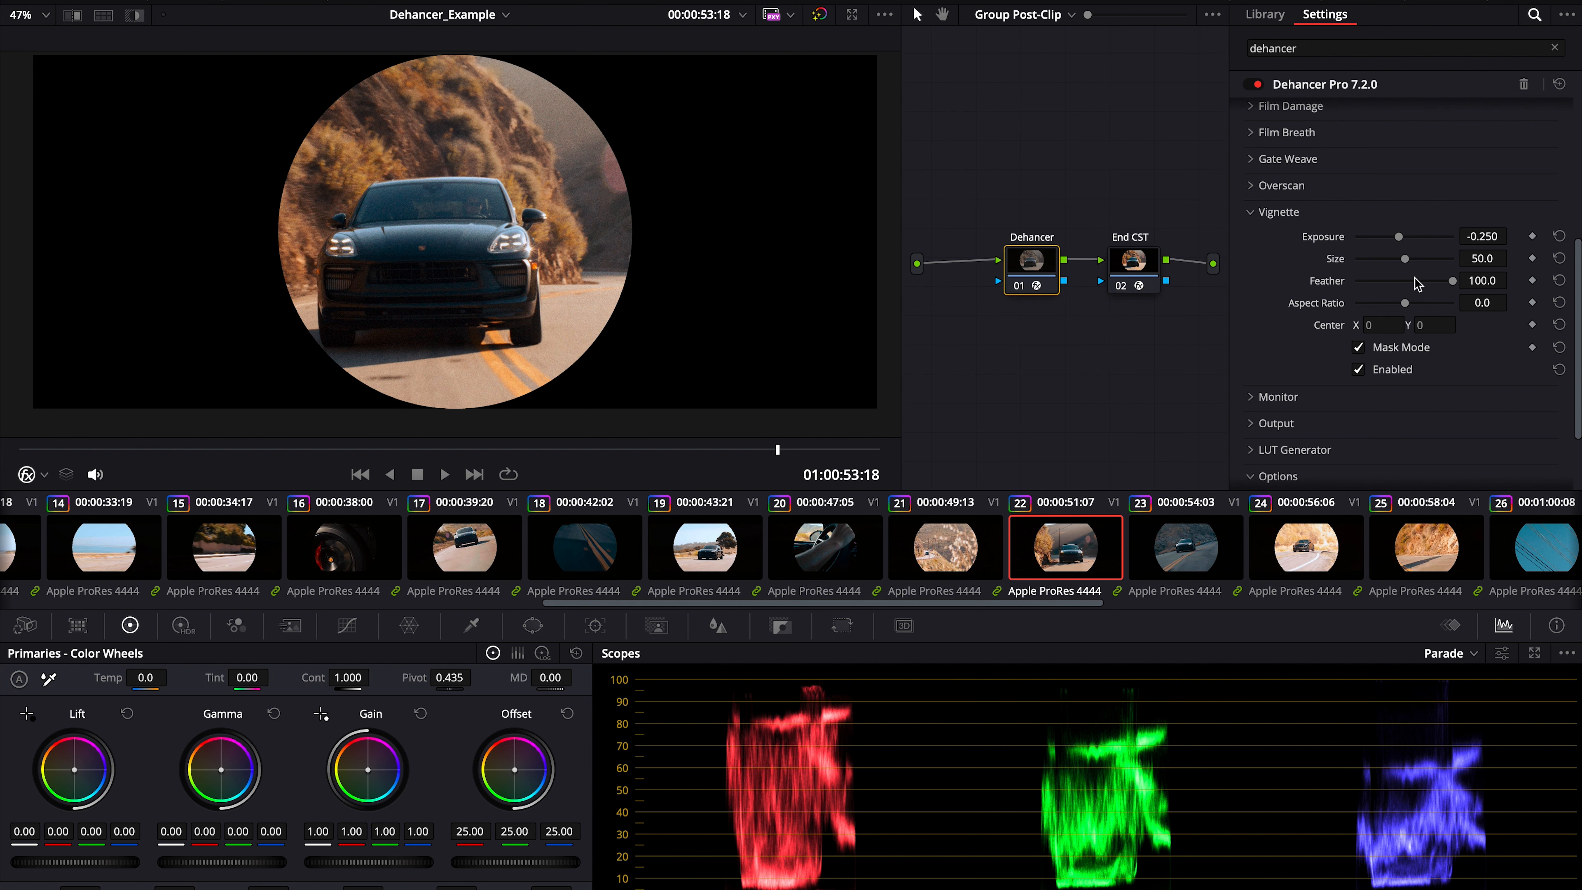
pyautogui.moveTo(1404, 302); pyautogui.dragTo(1428, 260)
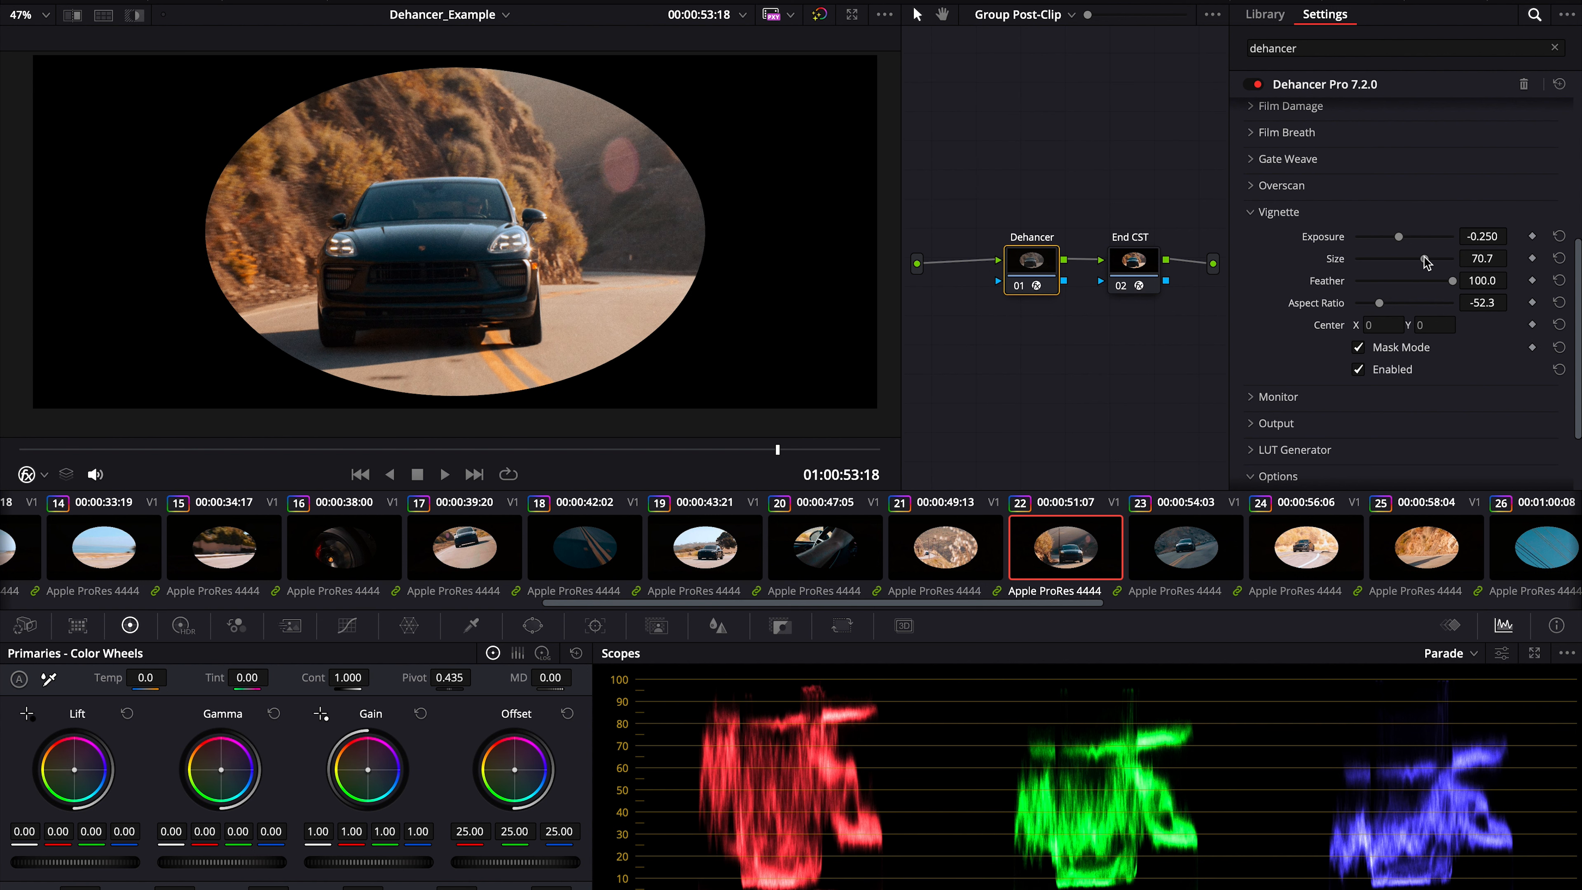
pyautogui.click(1358, 348)
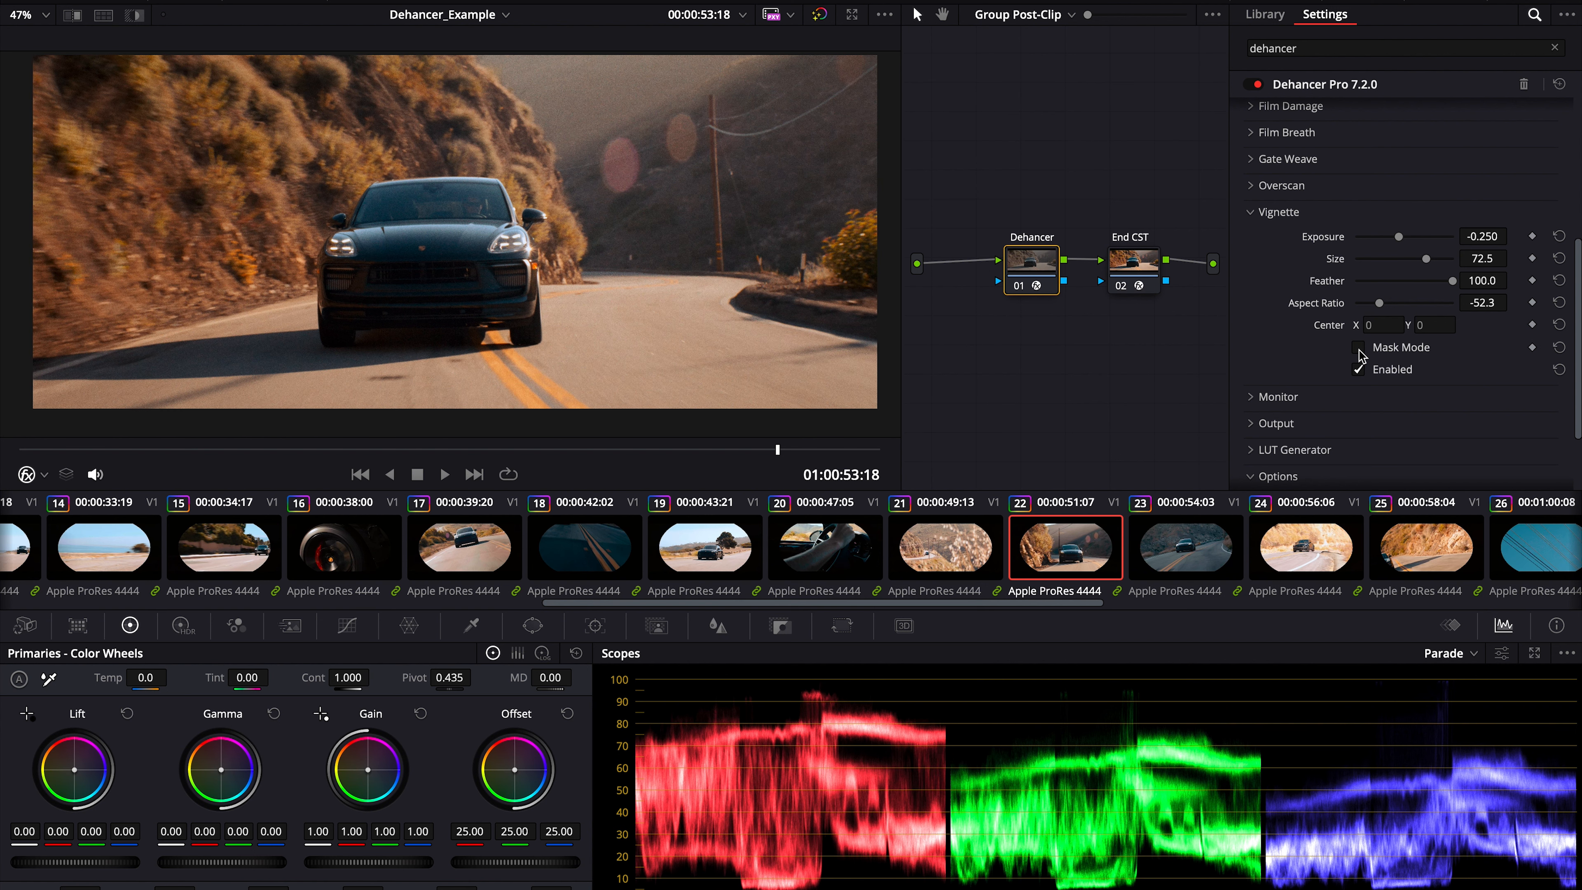
# - Compare the image with the Vignette off and on, and set its Exposure to -0.386
pyautogui.click(1359, 369)
pyautogui.click(1359, 369)
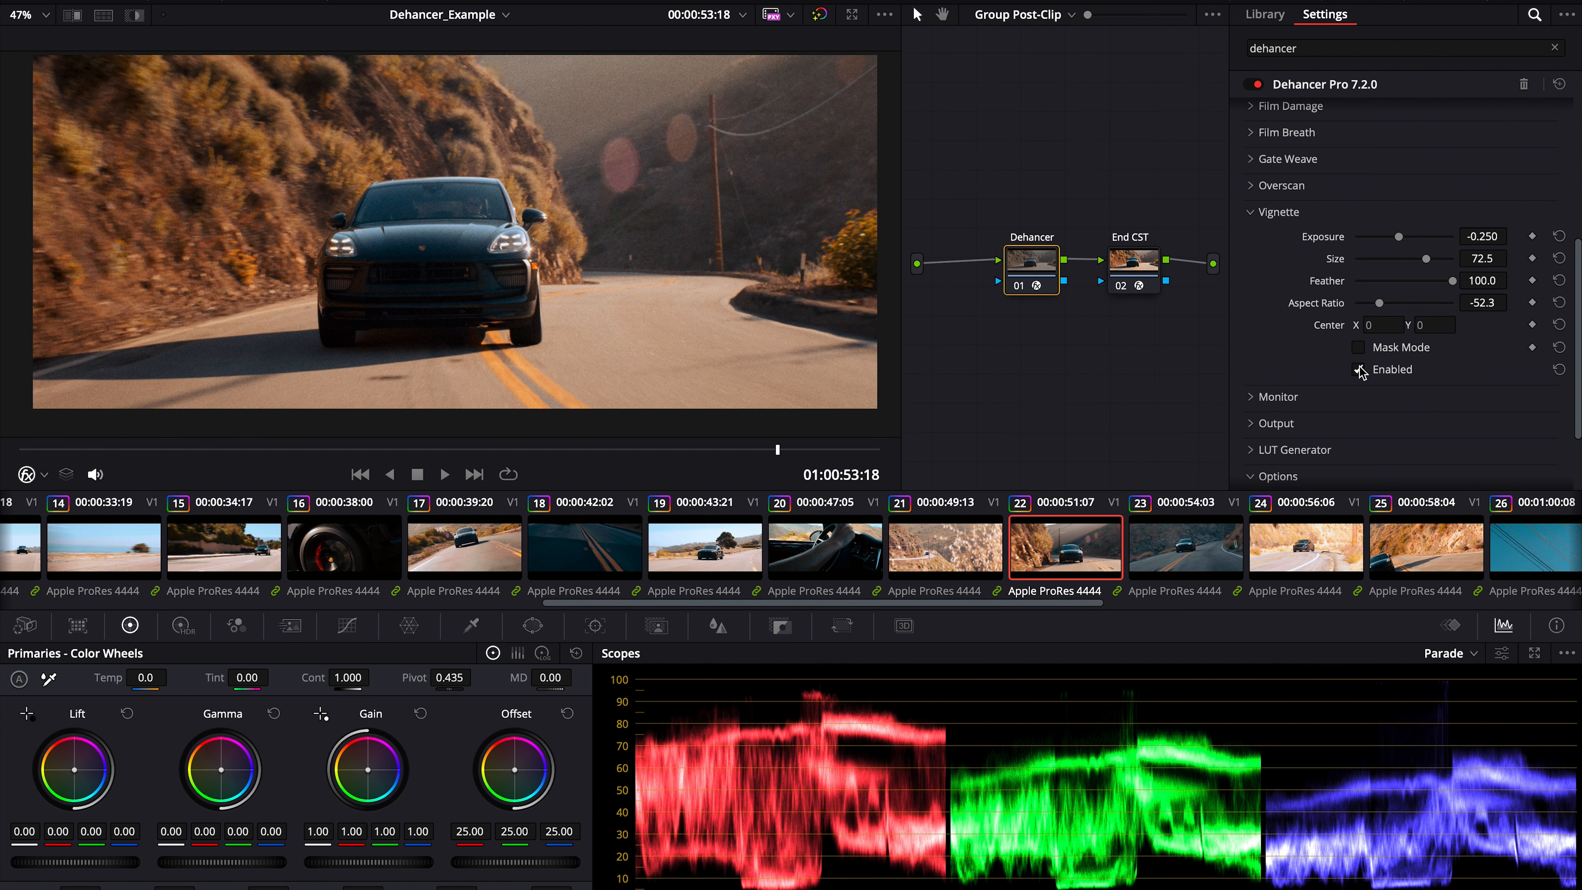
pyautogui.click(1359, 370)
pyautogui.click(1359, 370)
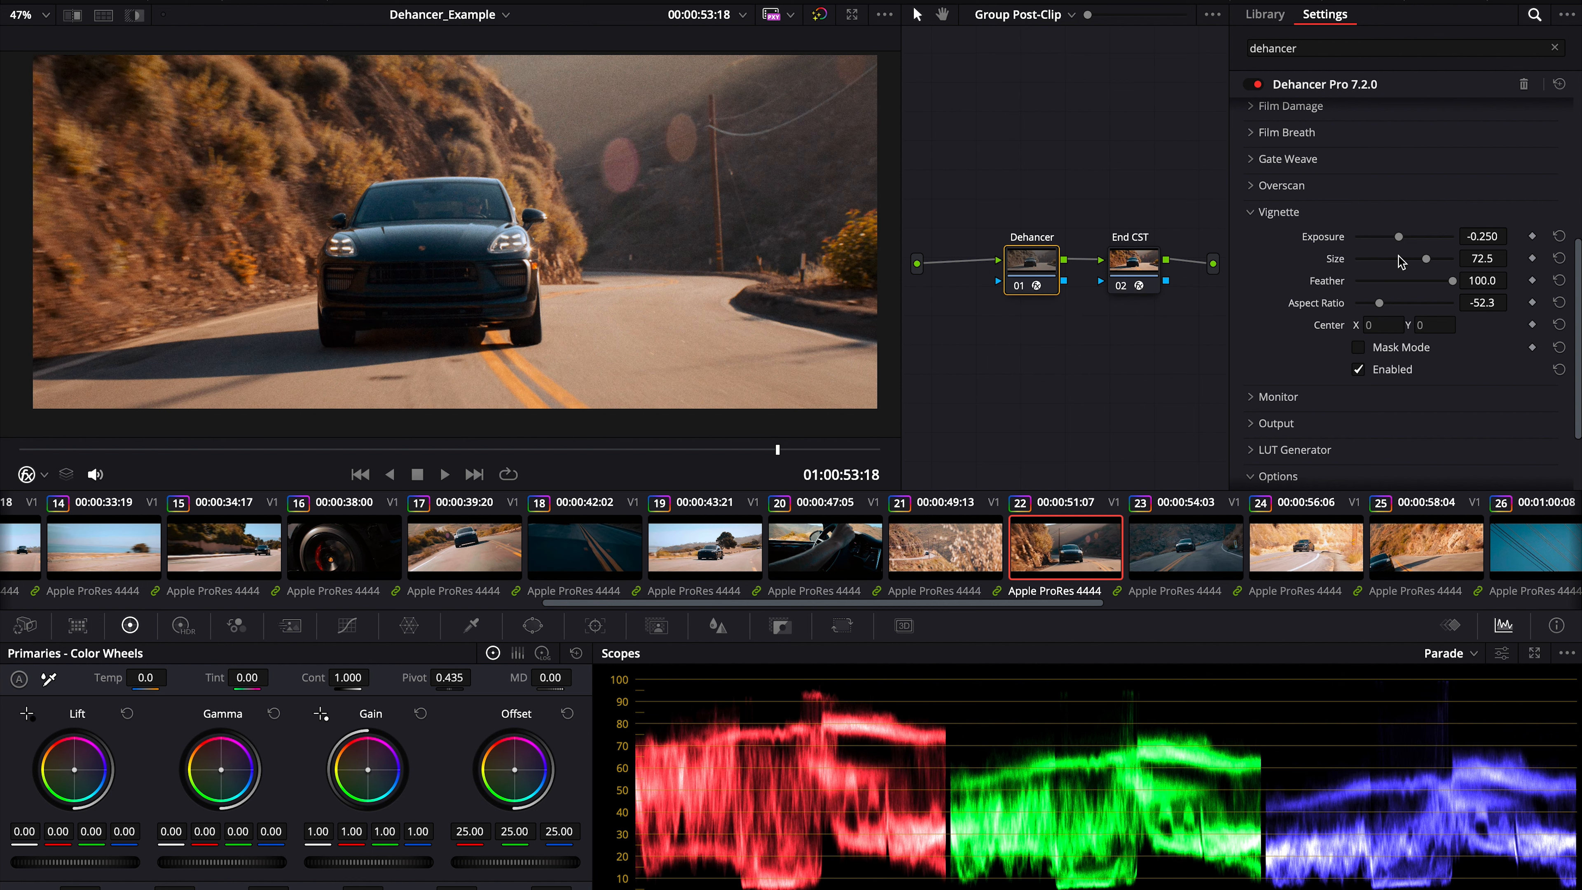
pyautogui.moveTo(1399, 241); pyautogui.dragTo(1394, 246)
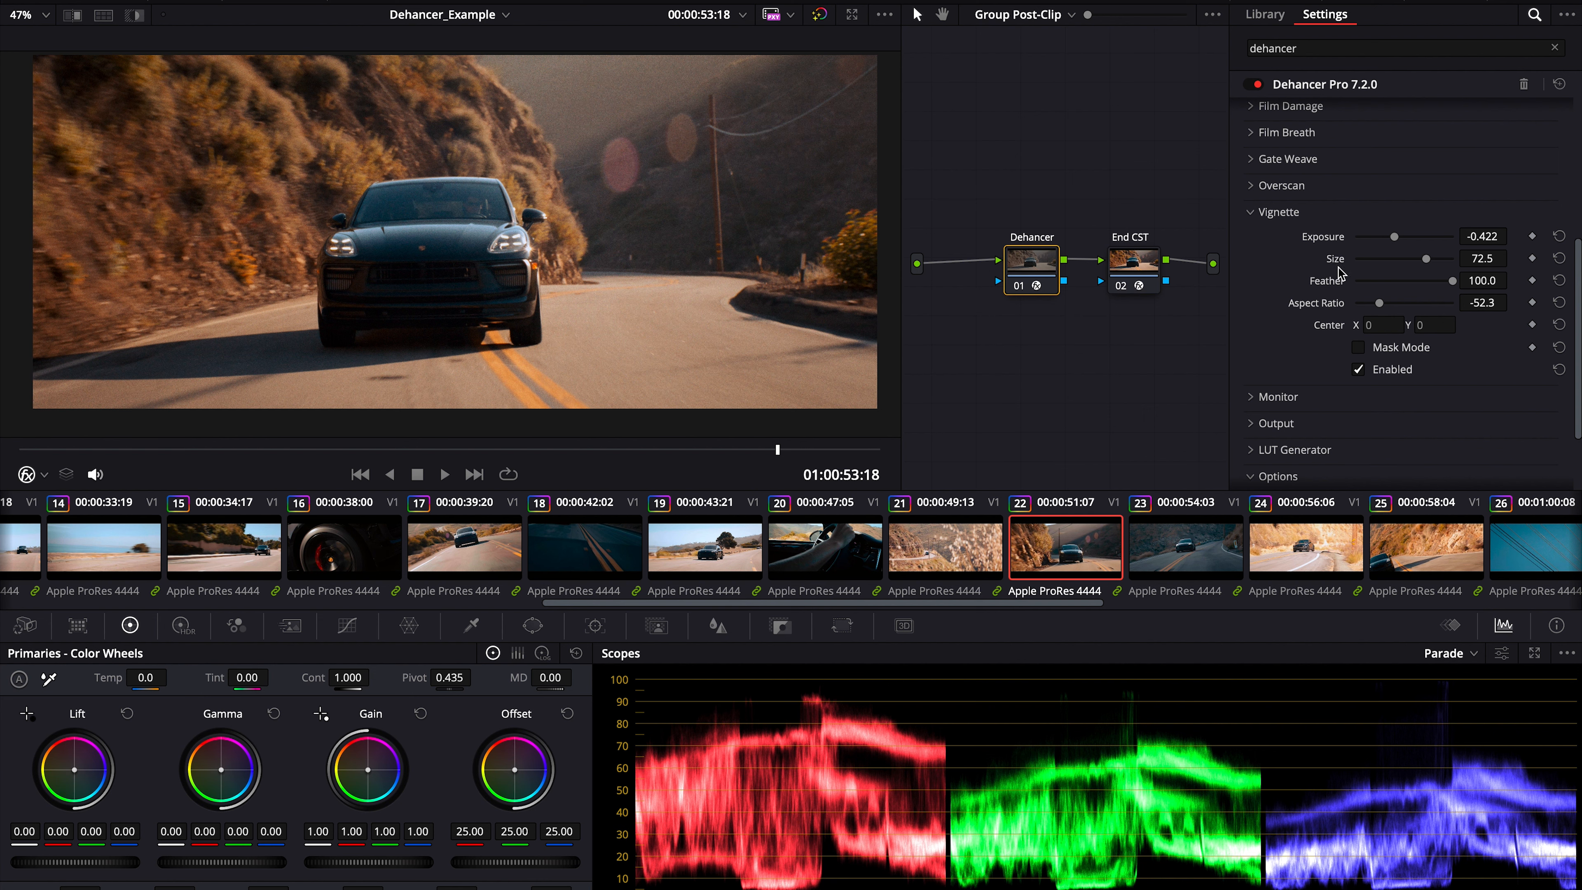
pyautogui.moveTo(1397, 243); pyautogui.dragTo(1396, 243)
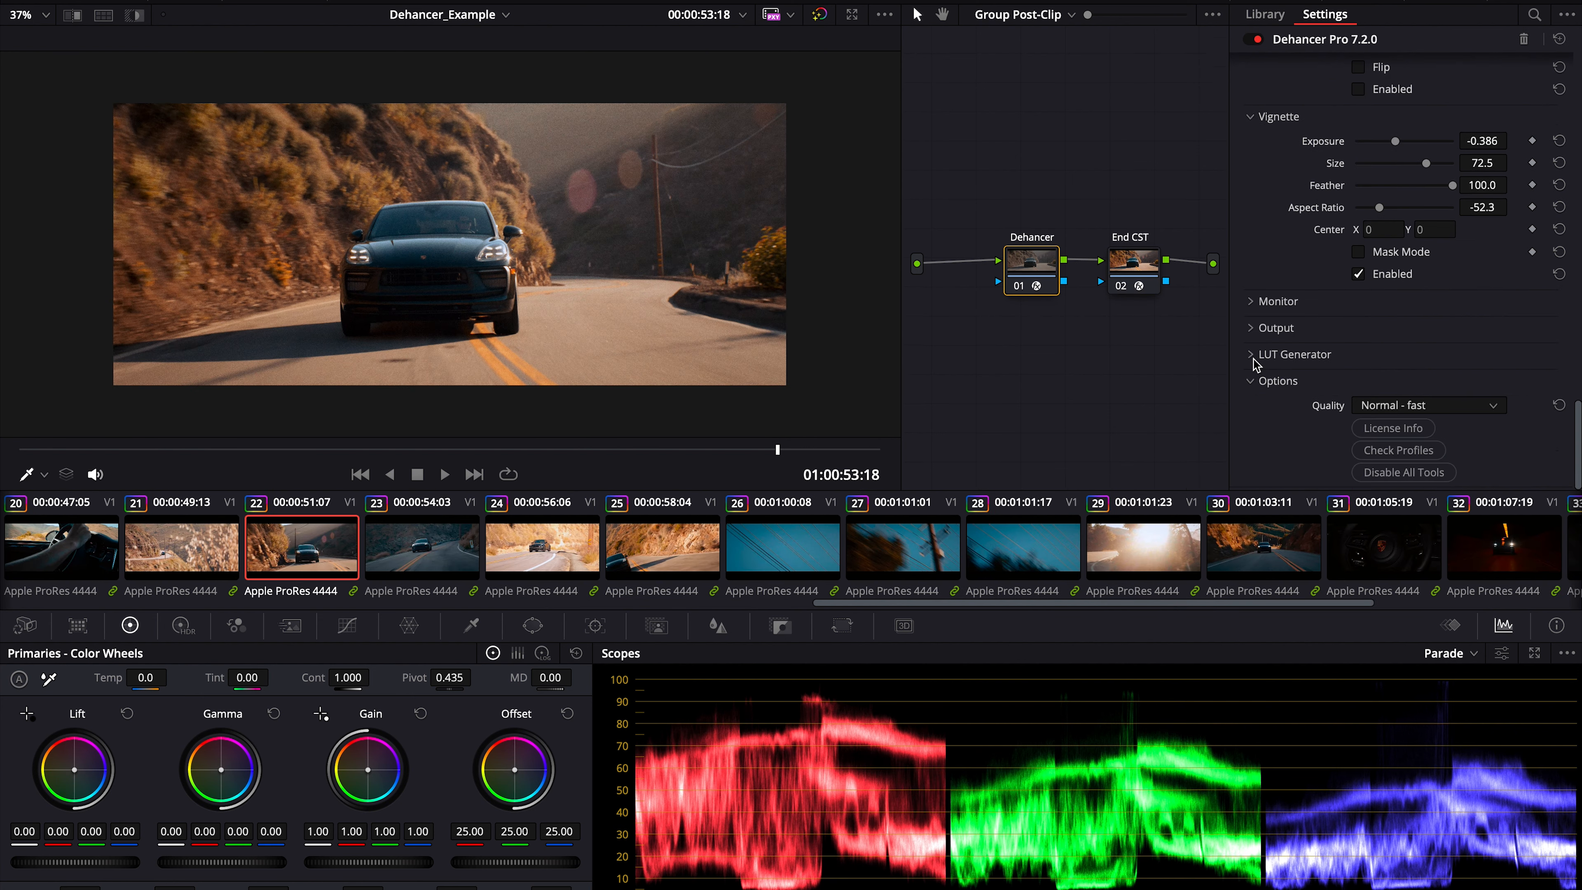
# - Expand the LUT Generator section to view its LUT size and export options, and collapse it again
pyautogui.click(1271, 359)
pyautogui.scroll(-1, 1271, 374)
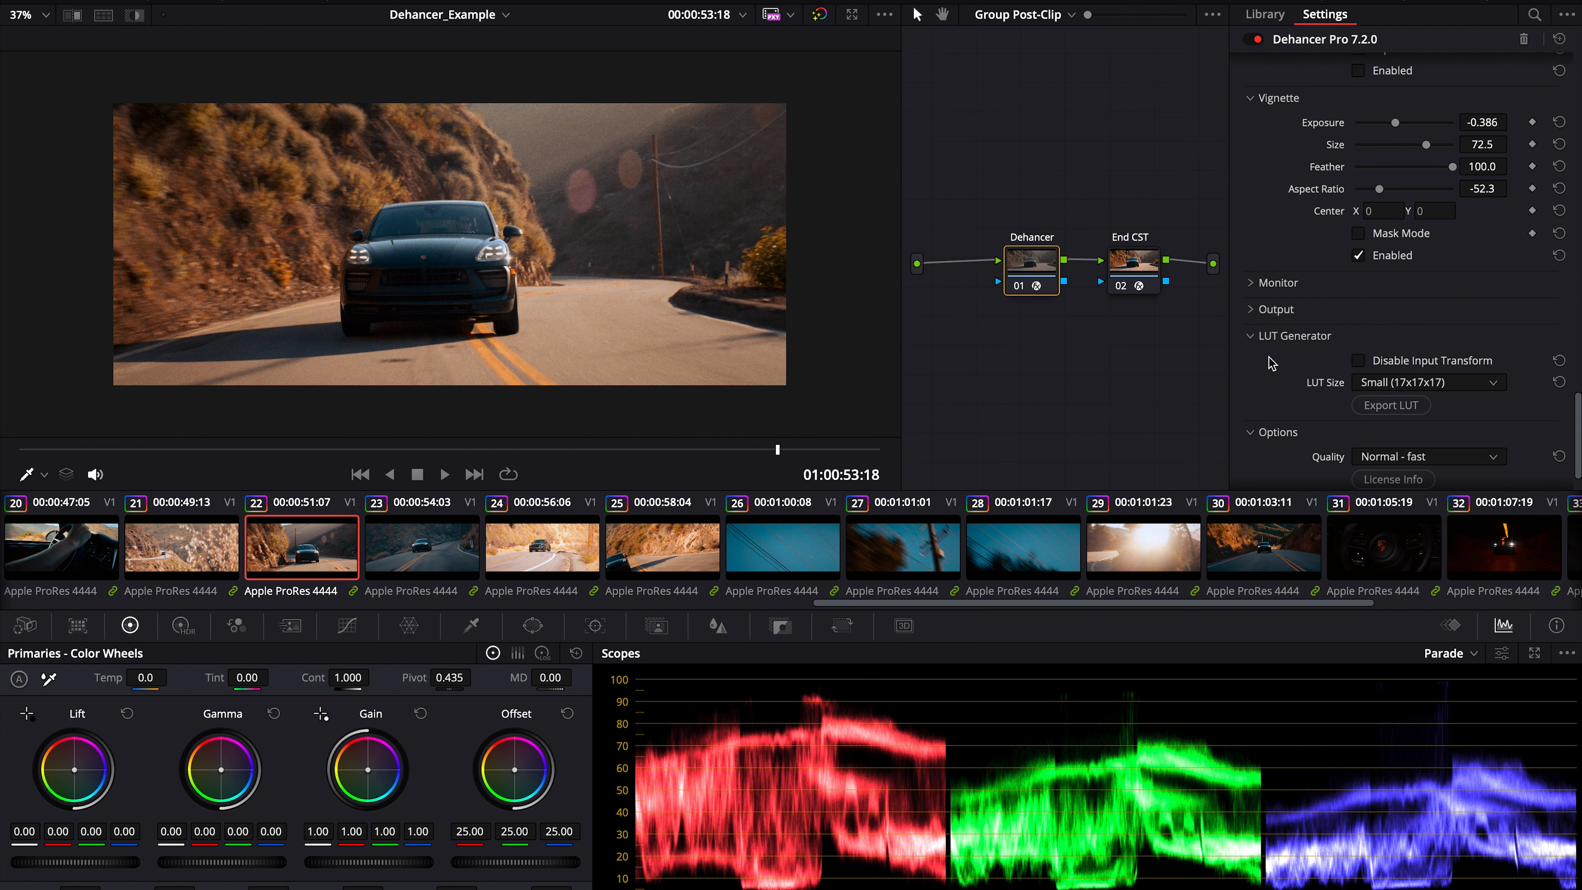
pyautogui.scroll(2, 1282, 385)
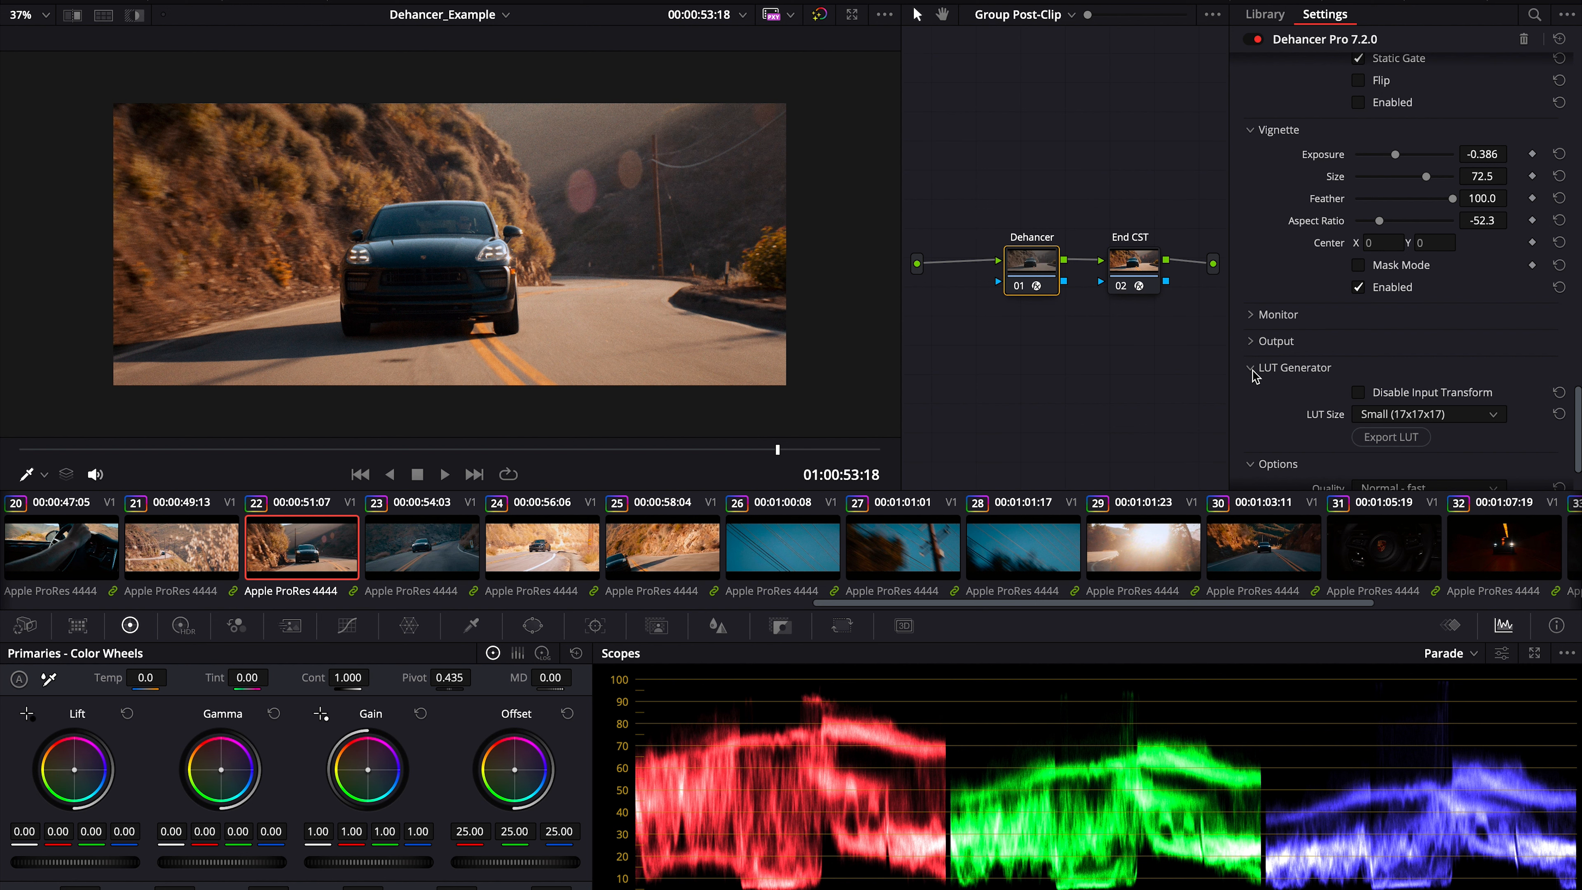
pyautogui.click(1253, 373)
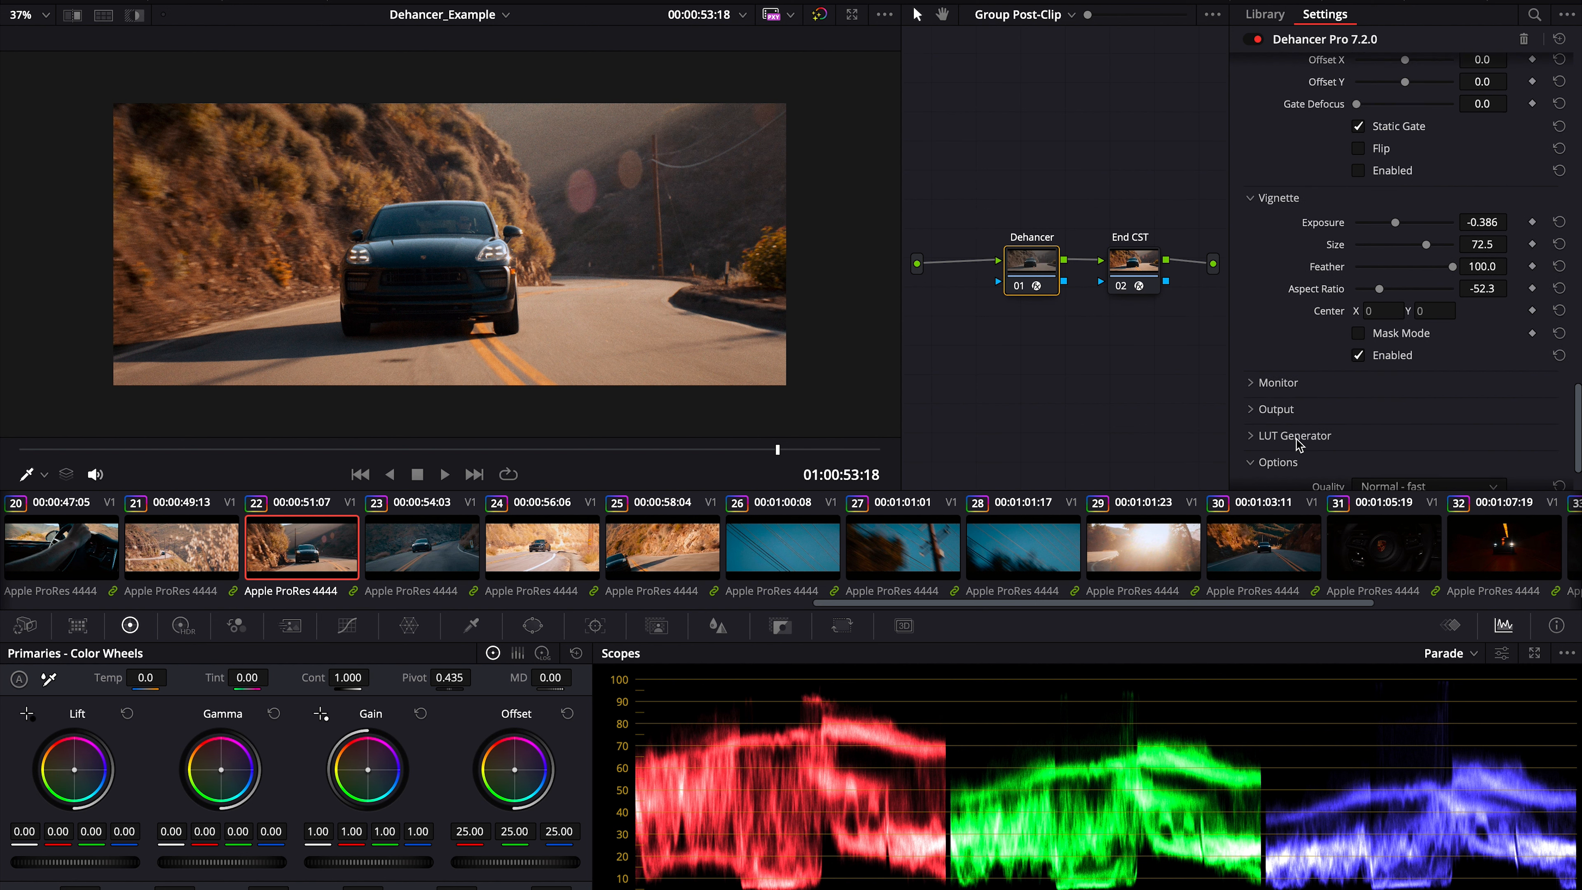
# - Collapse the Overscan and Vignette sections, view the Film Breath and Gate Weave settings, and collapse those too
pyautogui.scroll(2, 1302, 449)
pyautogui.scroll(5, 1281, 348)
pyautogui.click(1251, 123)
pyautogui.click(1252, 150)
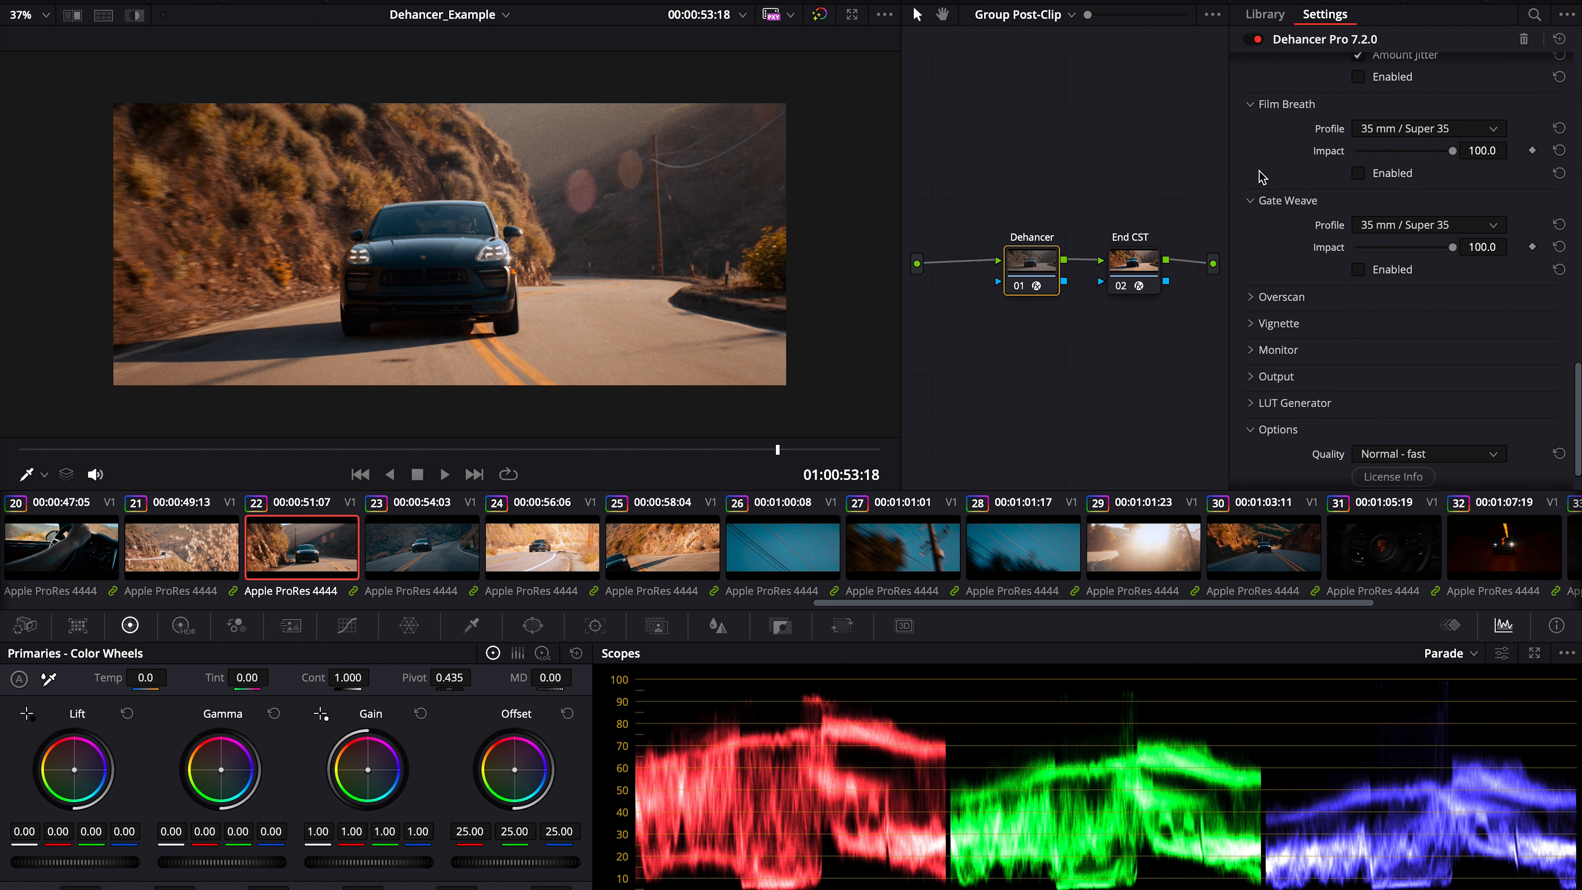
pyautogui.click(1252, 218)
pyautogui.click(1256, 127)
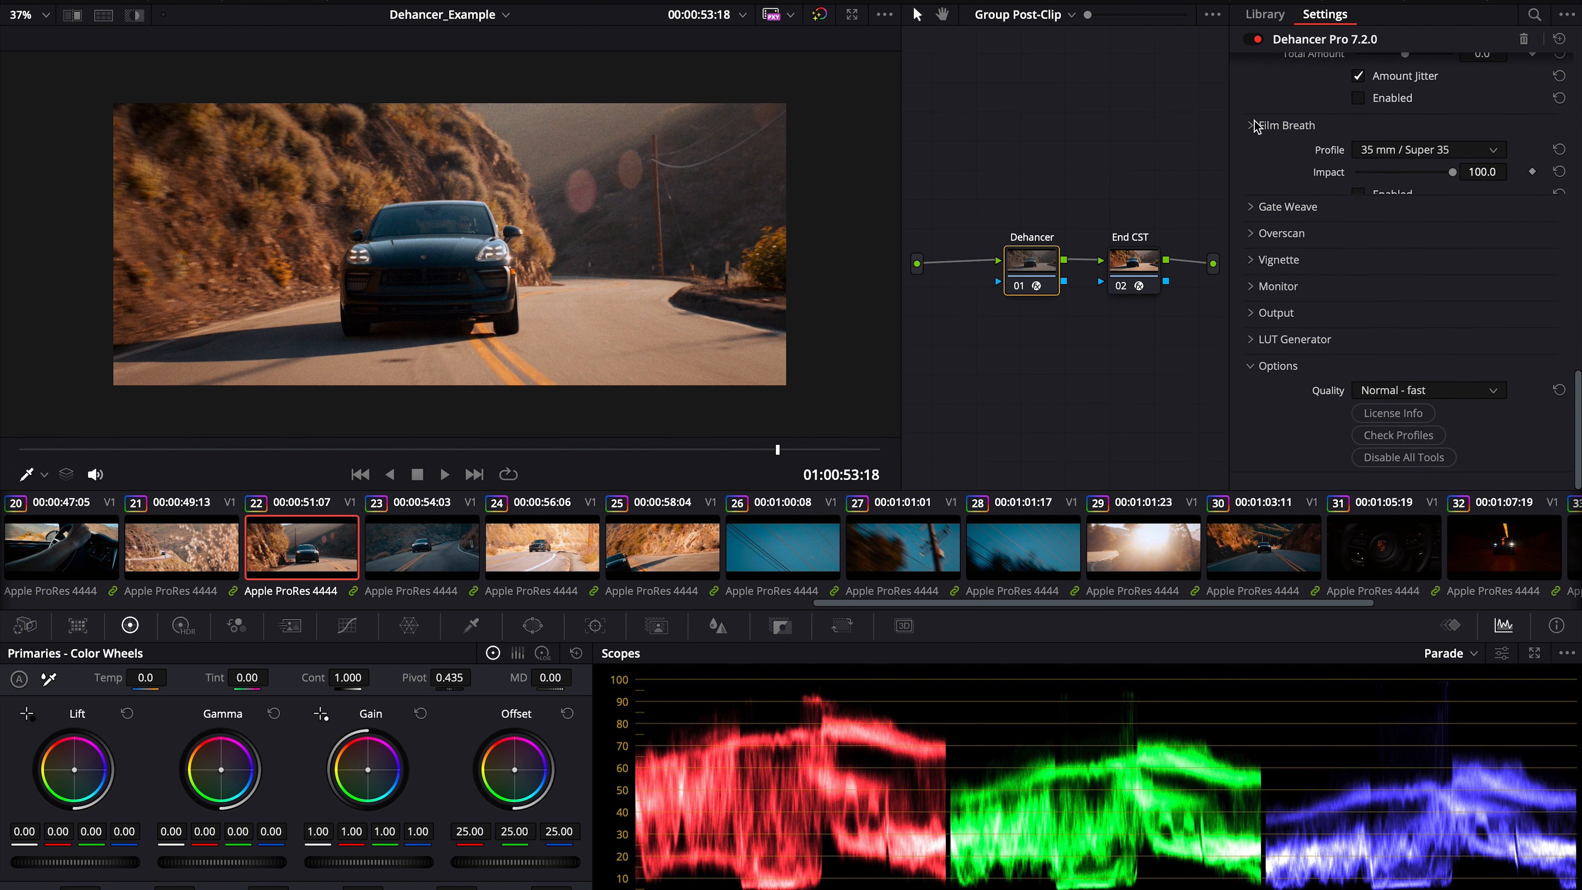
pyautogui.click(1252, 105)
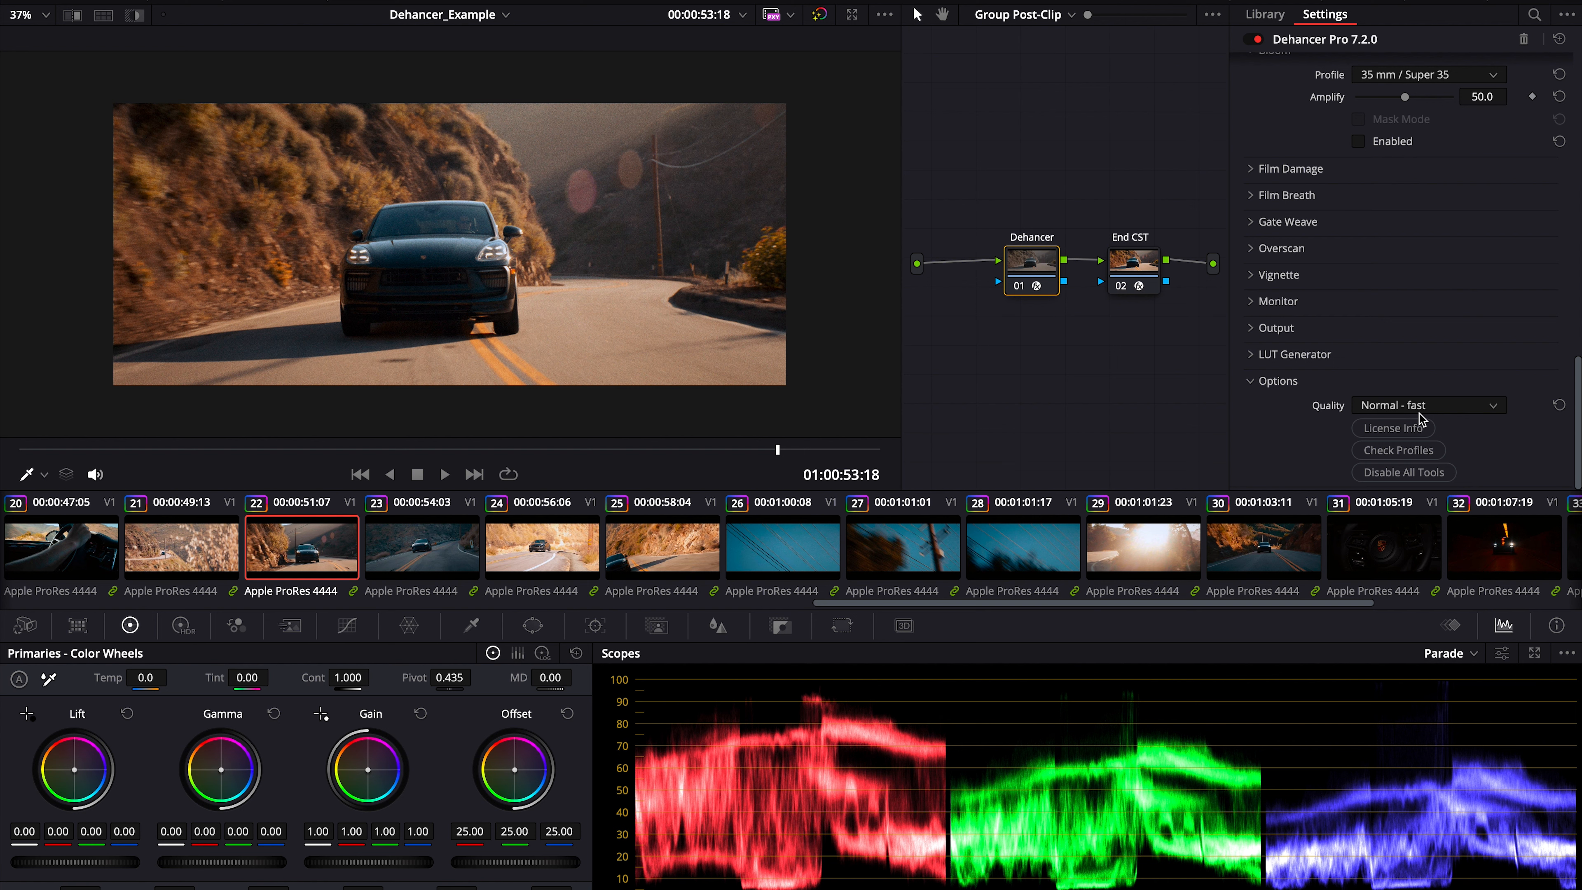
# - View the available Quality choices in the Options section and keep Normal - fast
pyautogui.click(1457, 410)
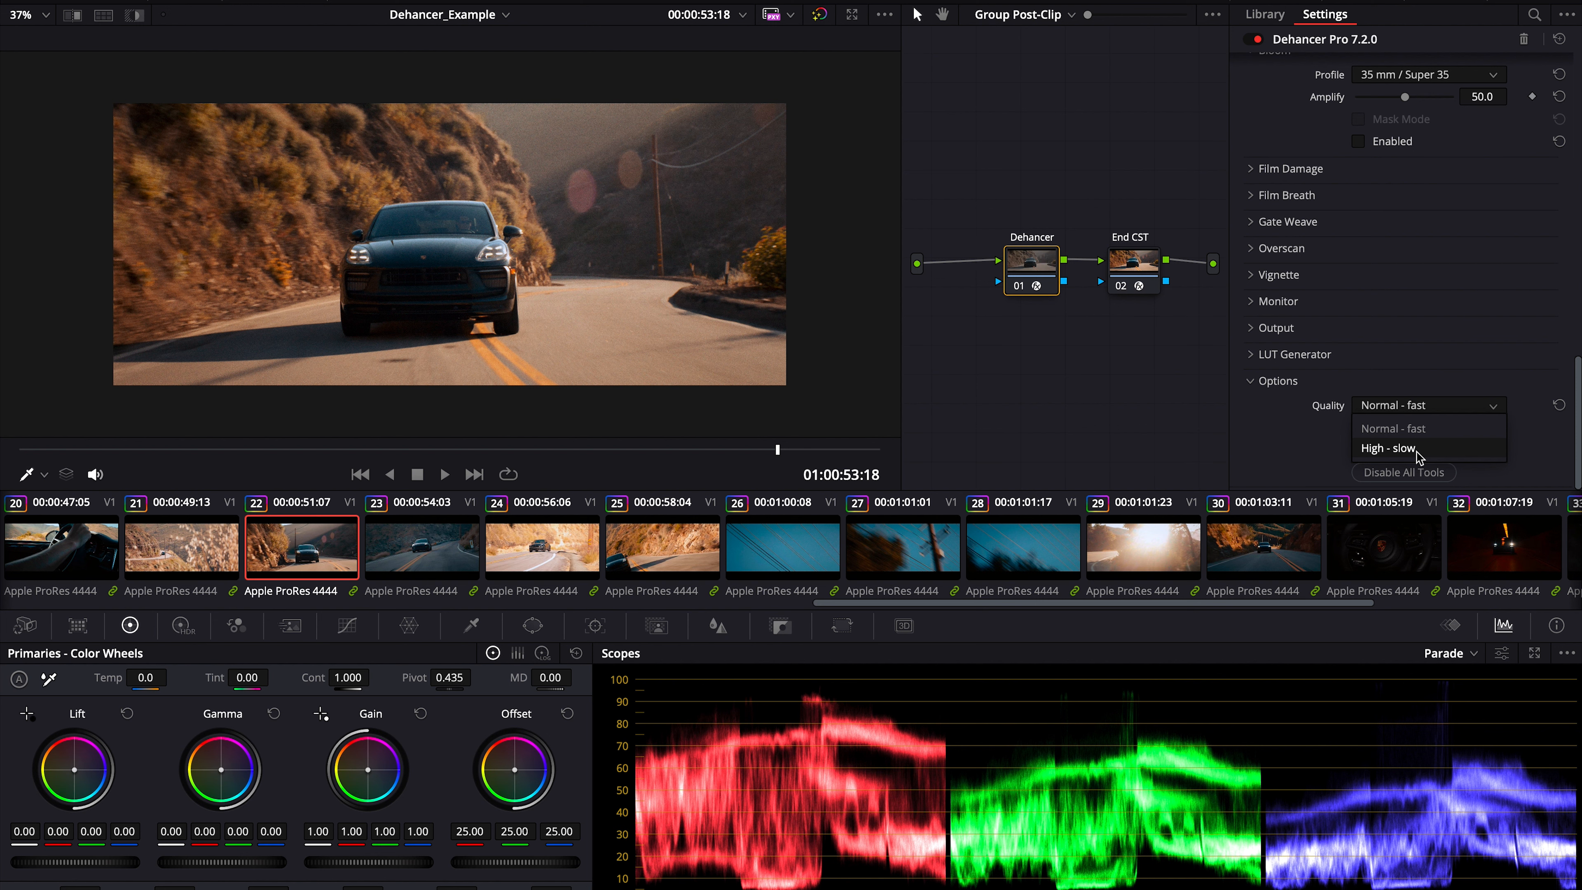
pyautogui.click(1394, 330)
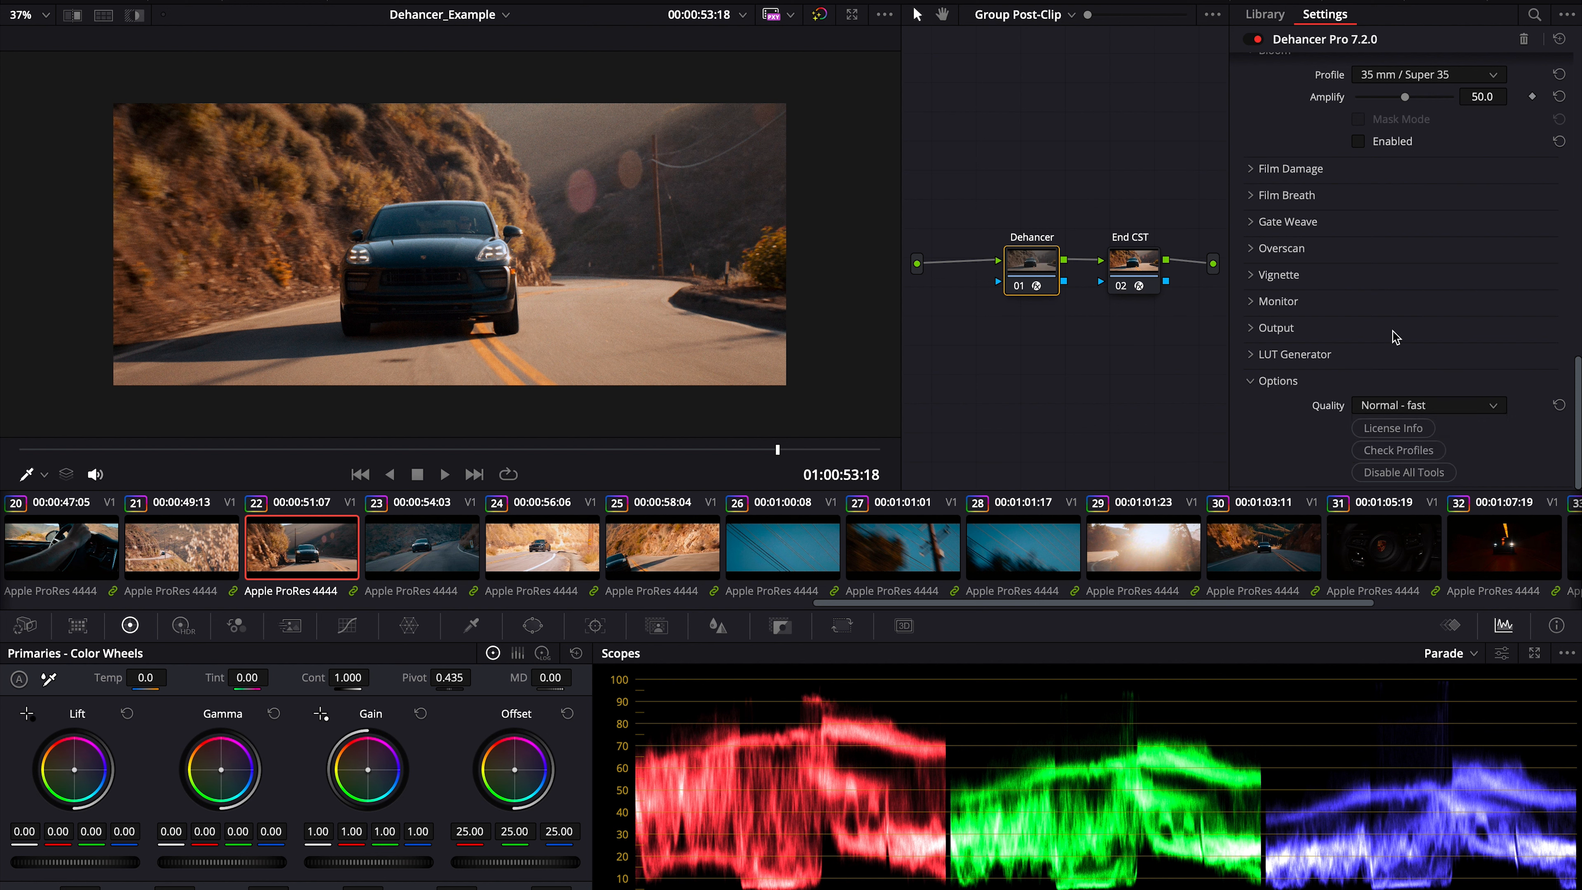
pyautogui.scroll(1, 1005, 50)
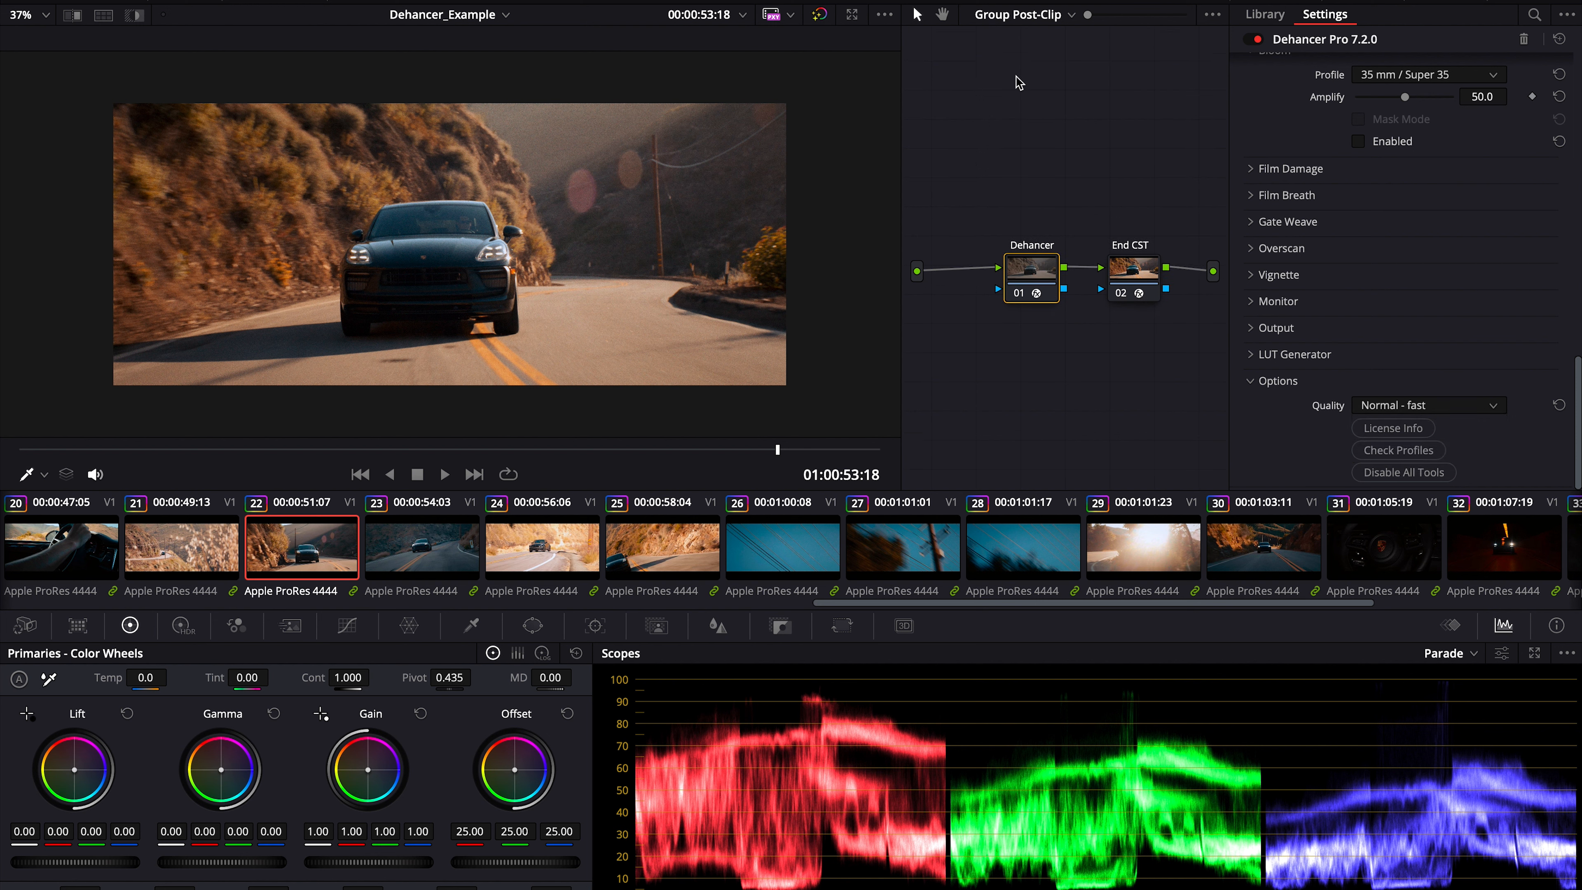
pyautogui.click(1036, 12)
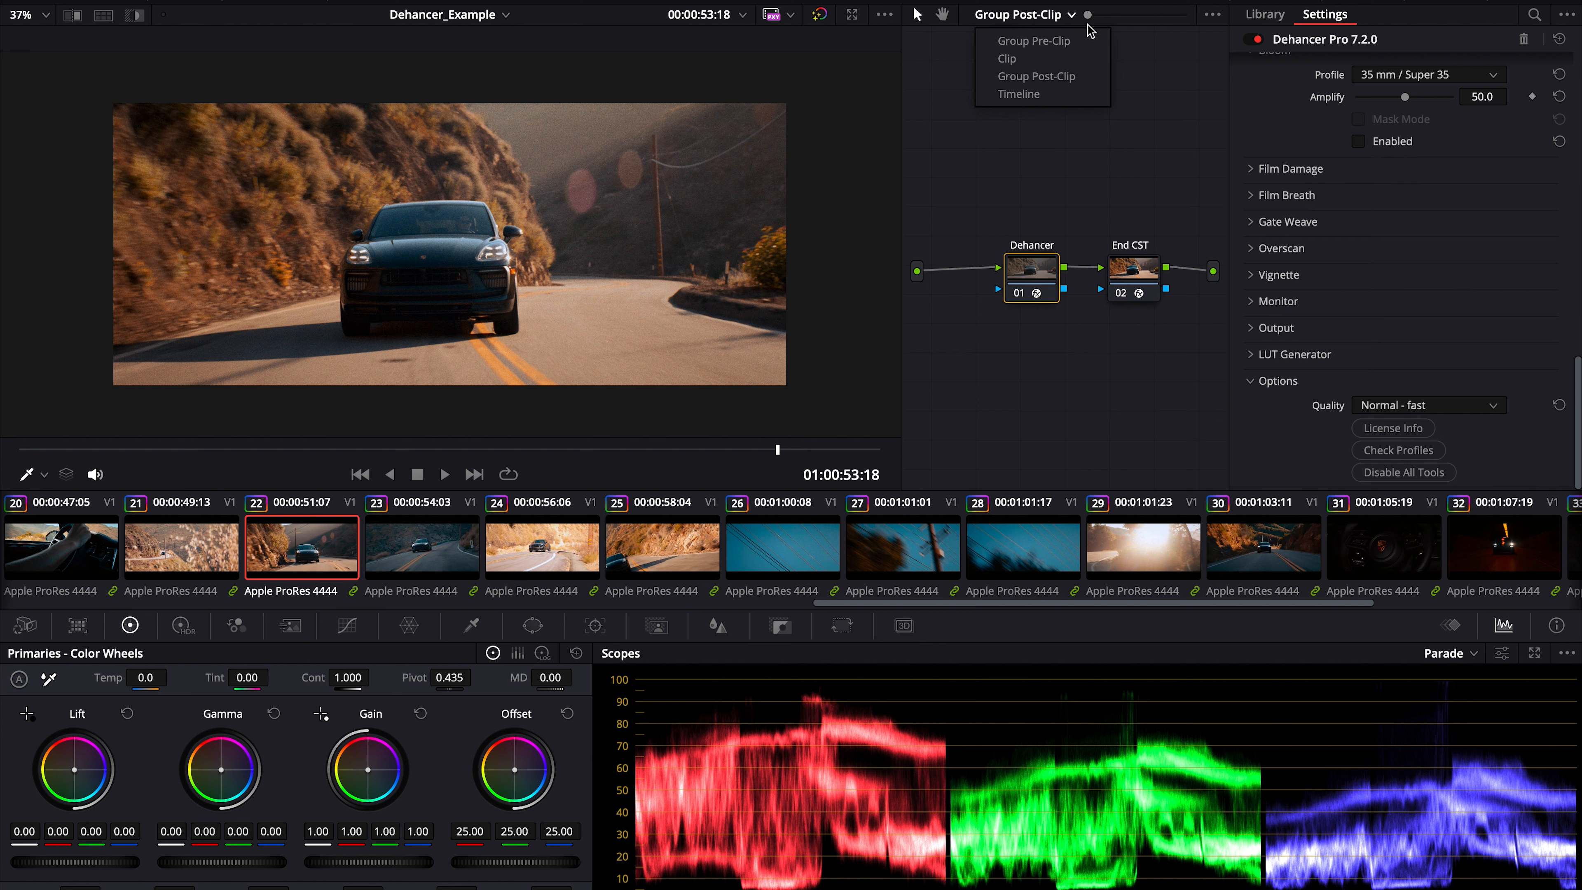
pyautogui.click(1062, 191)
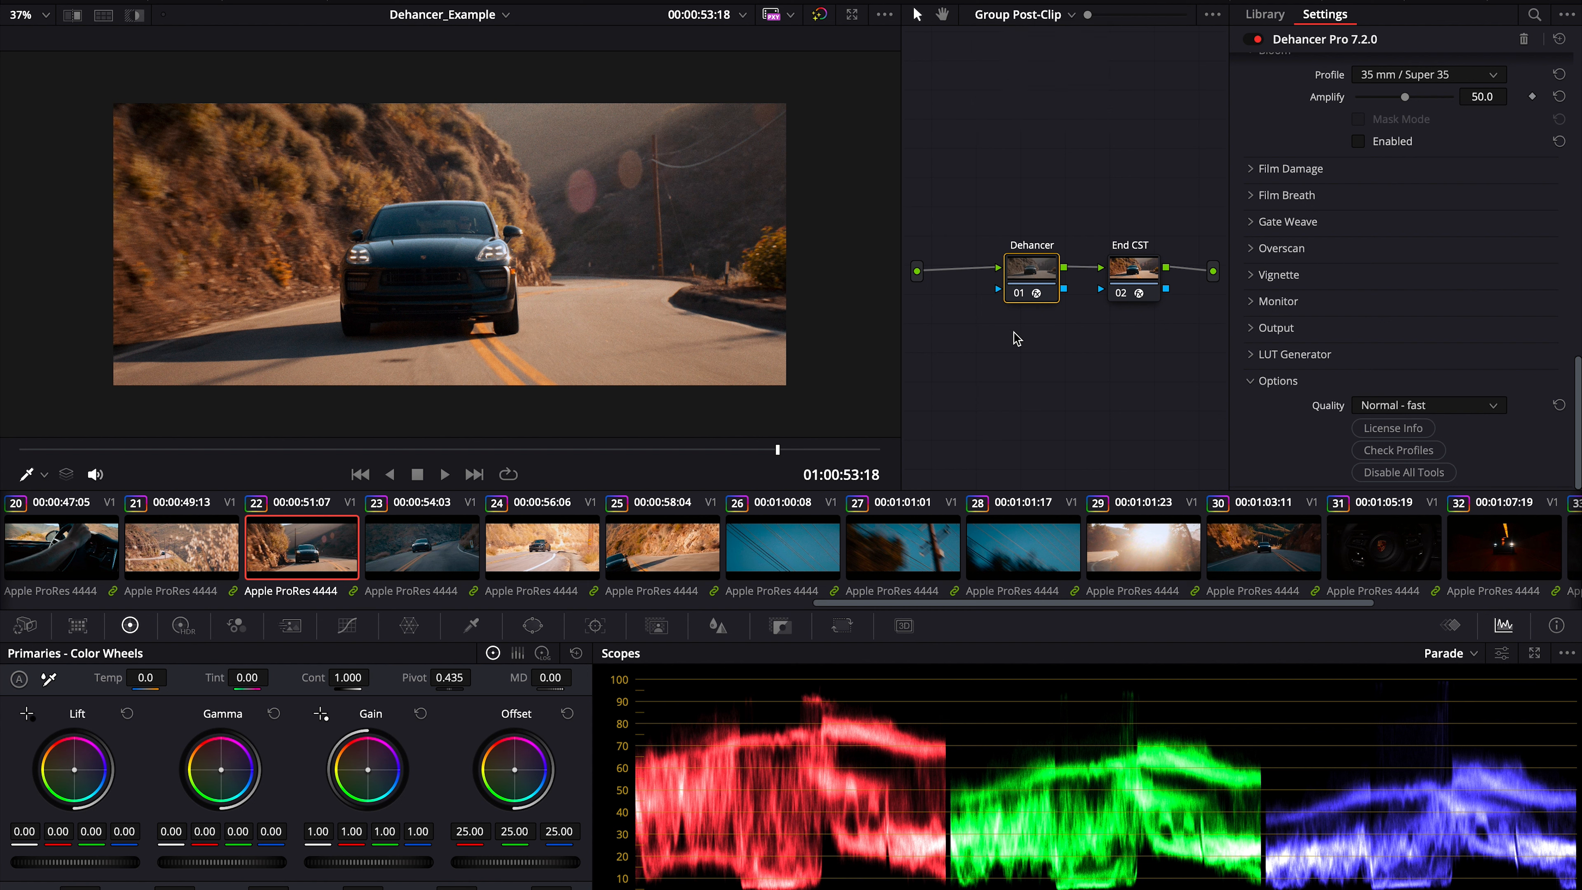
# - Set Dehancer's Quality option to High - slow and hide the effect's settings to widen the node graph
pyautogui.click(1439, 411)
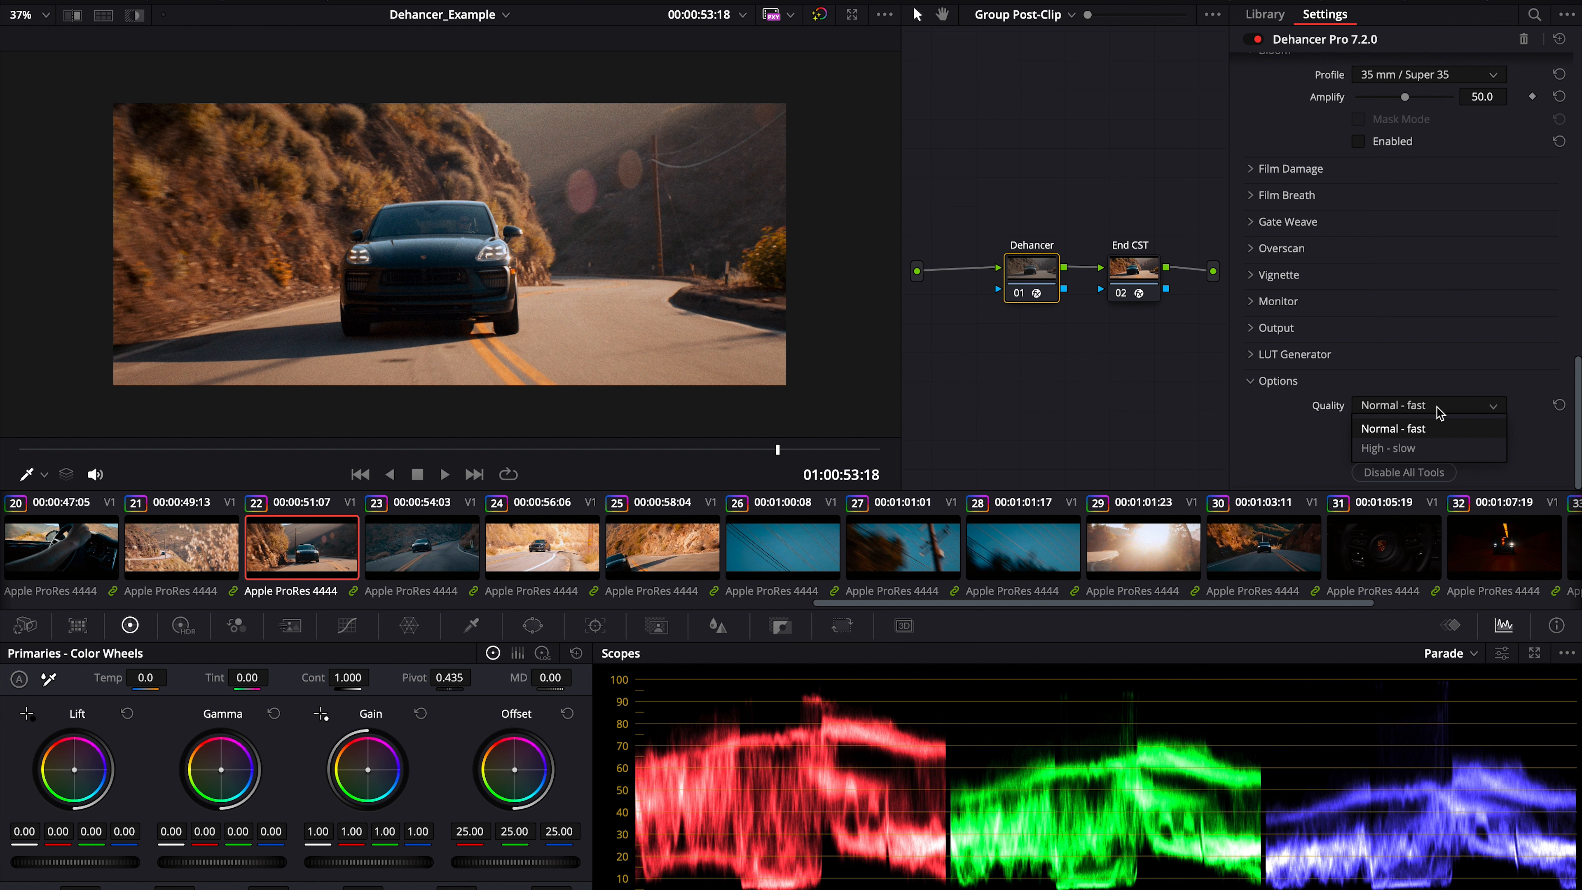
pyautogui.click(1393, 430)
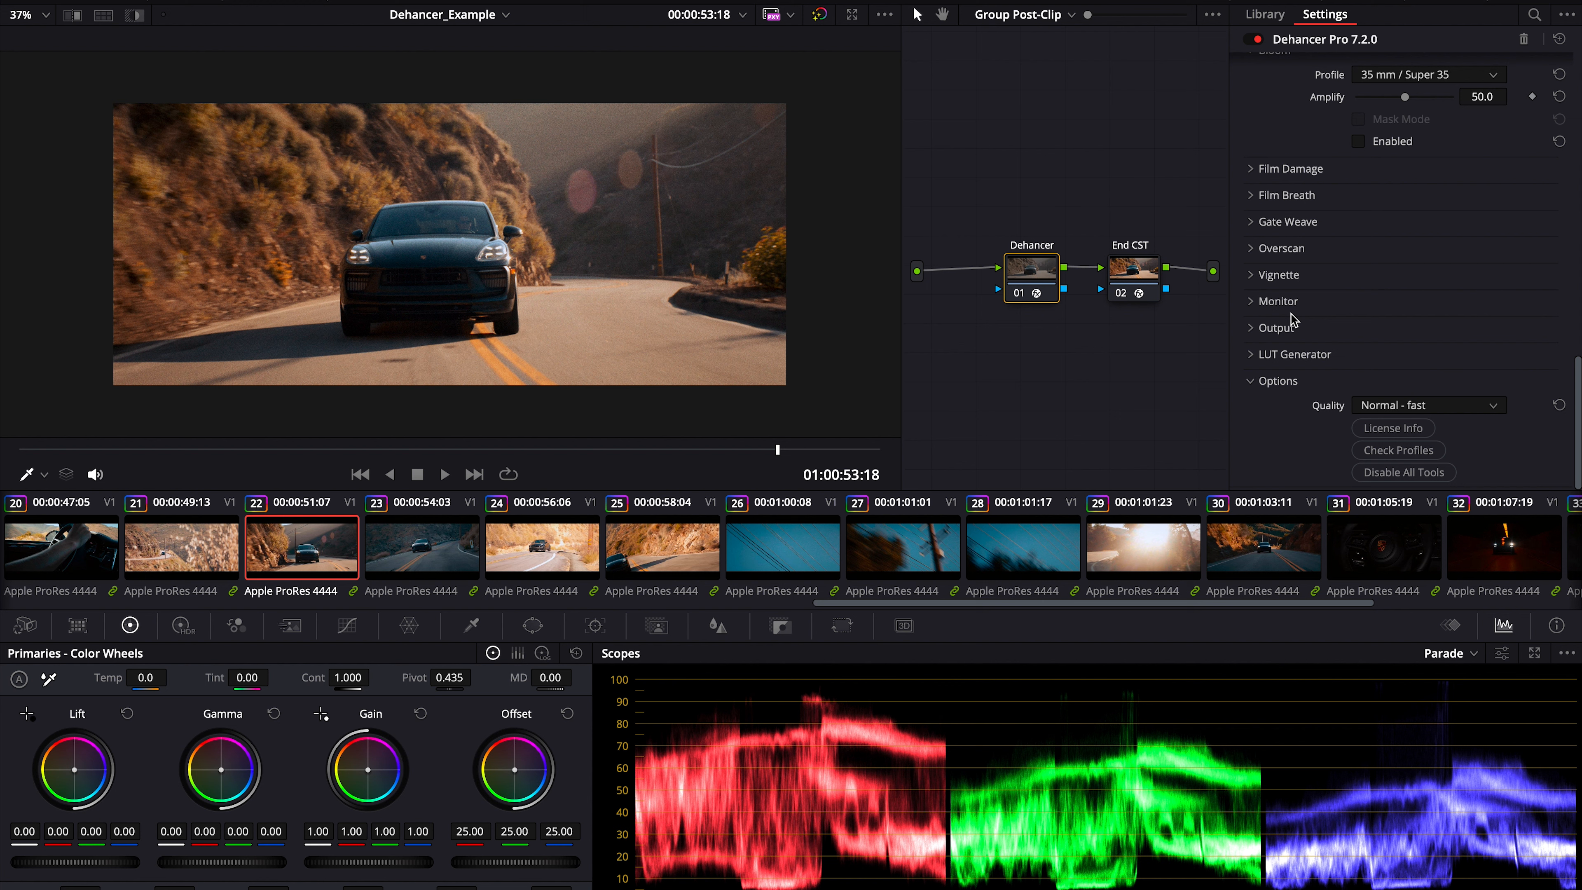
pyautogui.click(1445, 410)
pyautogui.click(1396, 448)
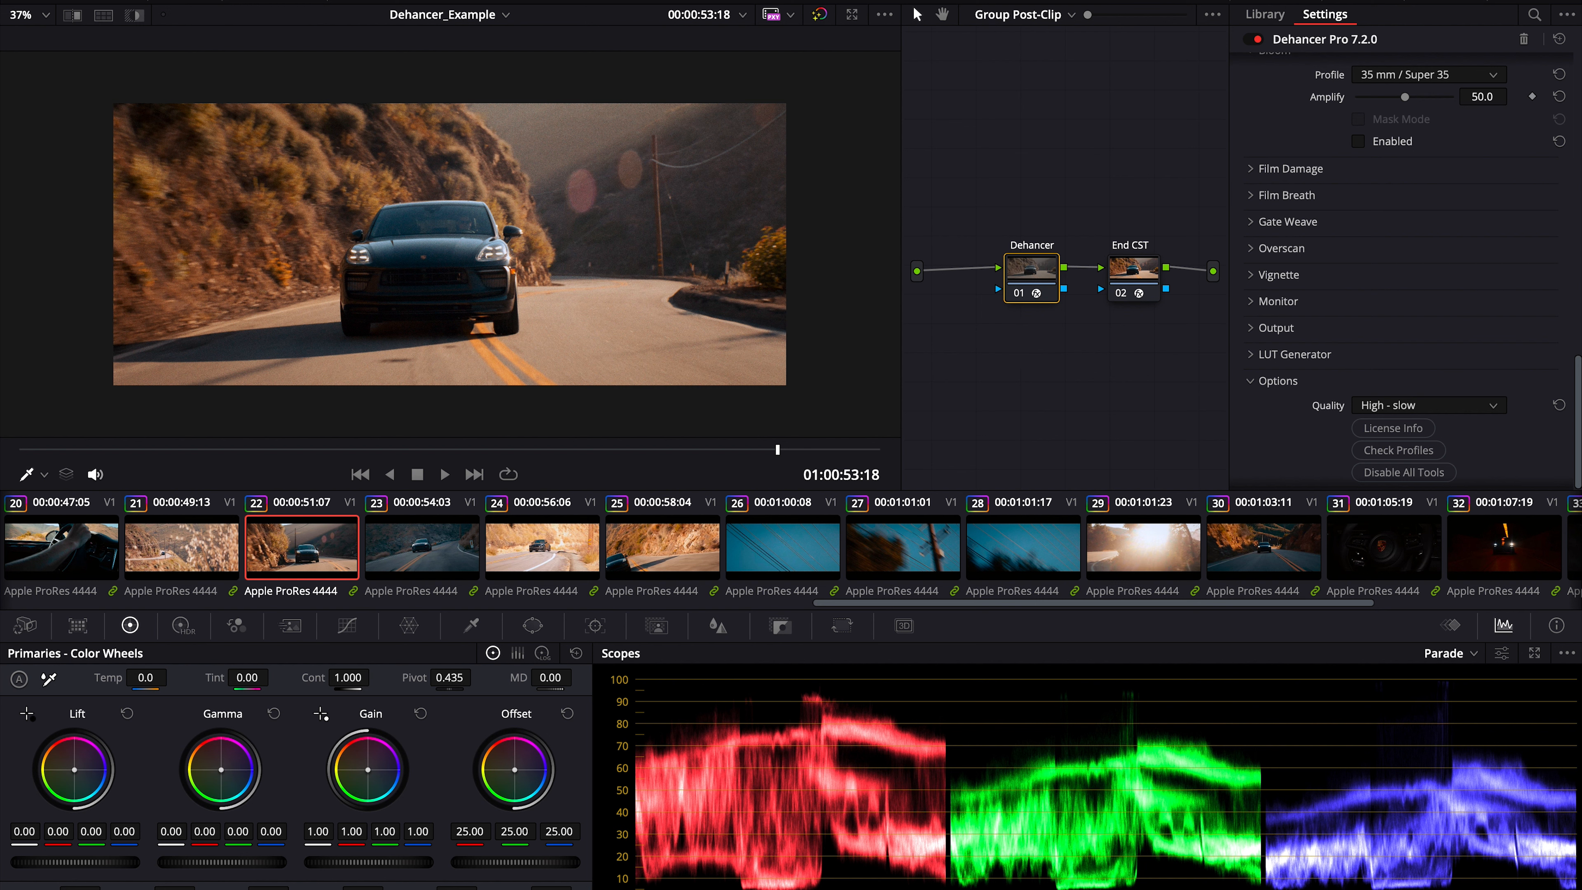
pyautogui.click(1455, 1)
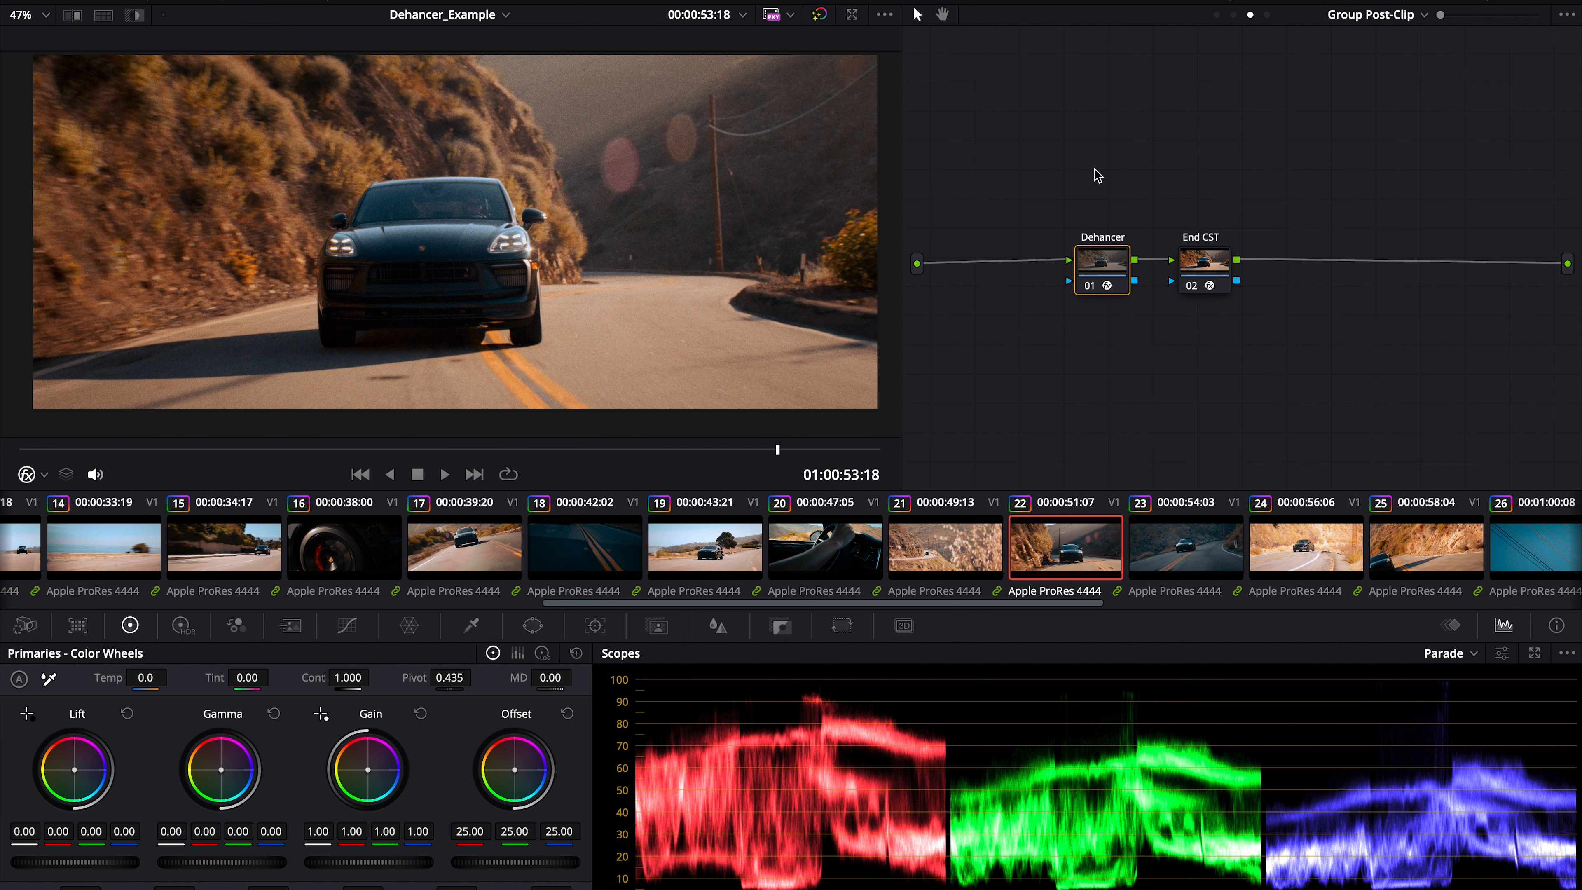
# - Compare the car shot with the Dehancer node disabled and enabled, leaving the node on
pyautogui.hotkey('ctrl', 'd')
pyautogui.hotkey('ctrl', 'd')
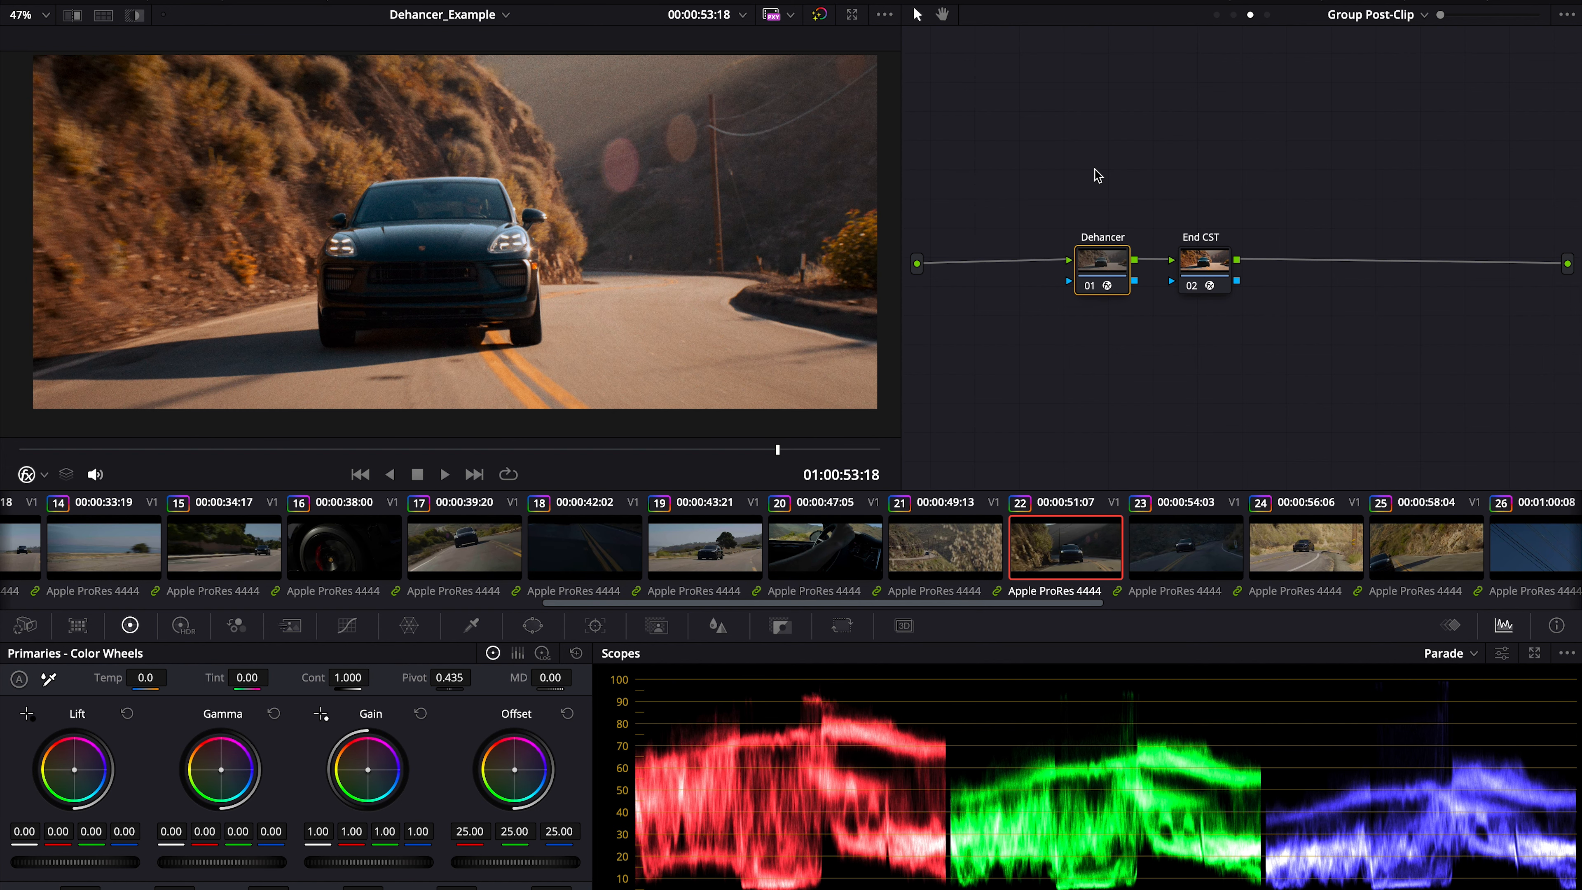
pyautogui.hotkey('ctrl', 'd')
pyautogui.hotkey('ctrl', 'd')
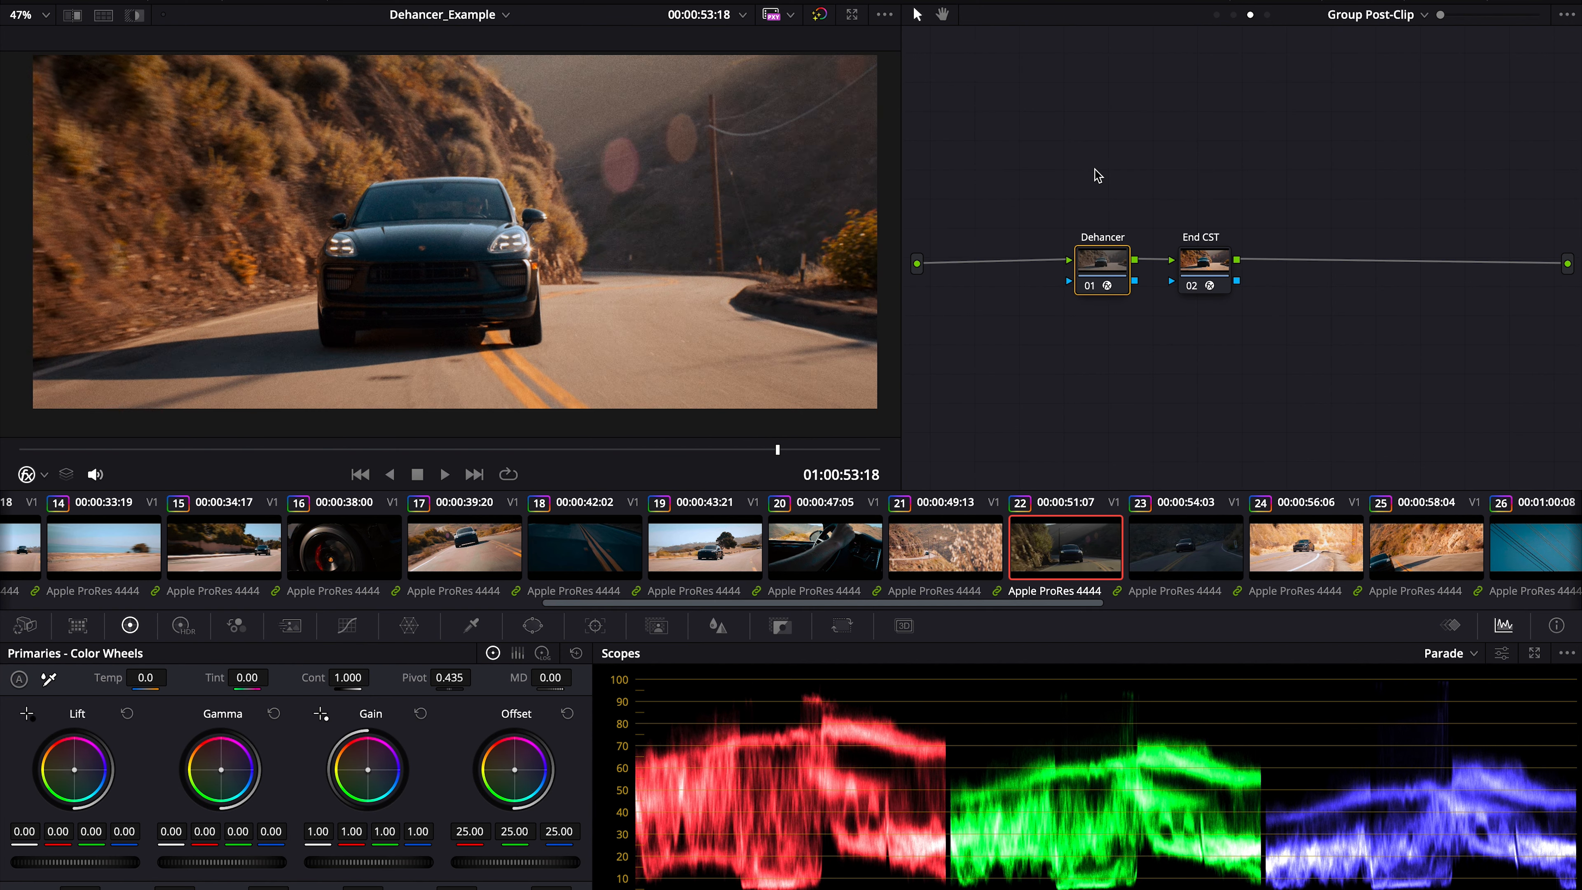
pyautogui.hotkey('ctrl', 'd')
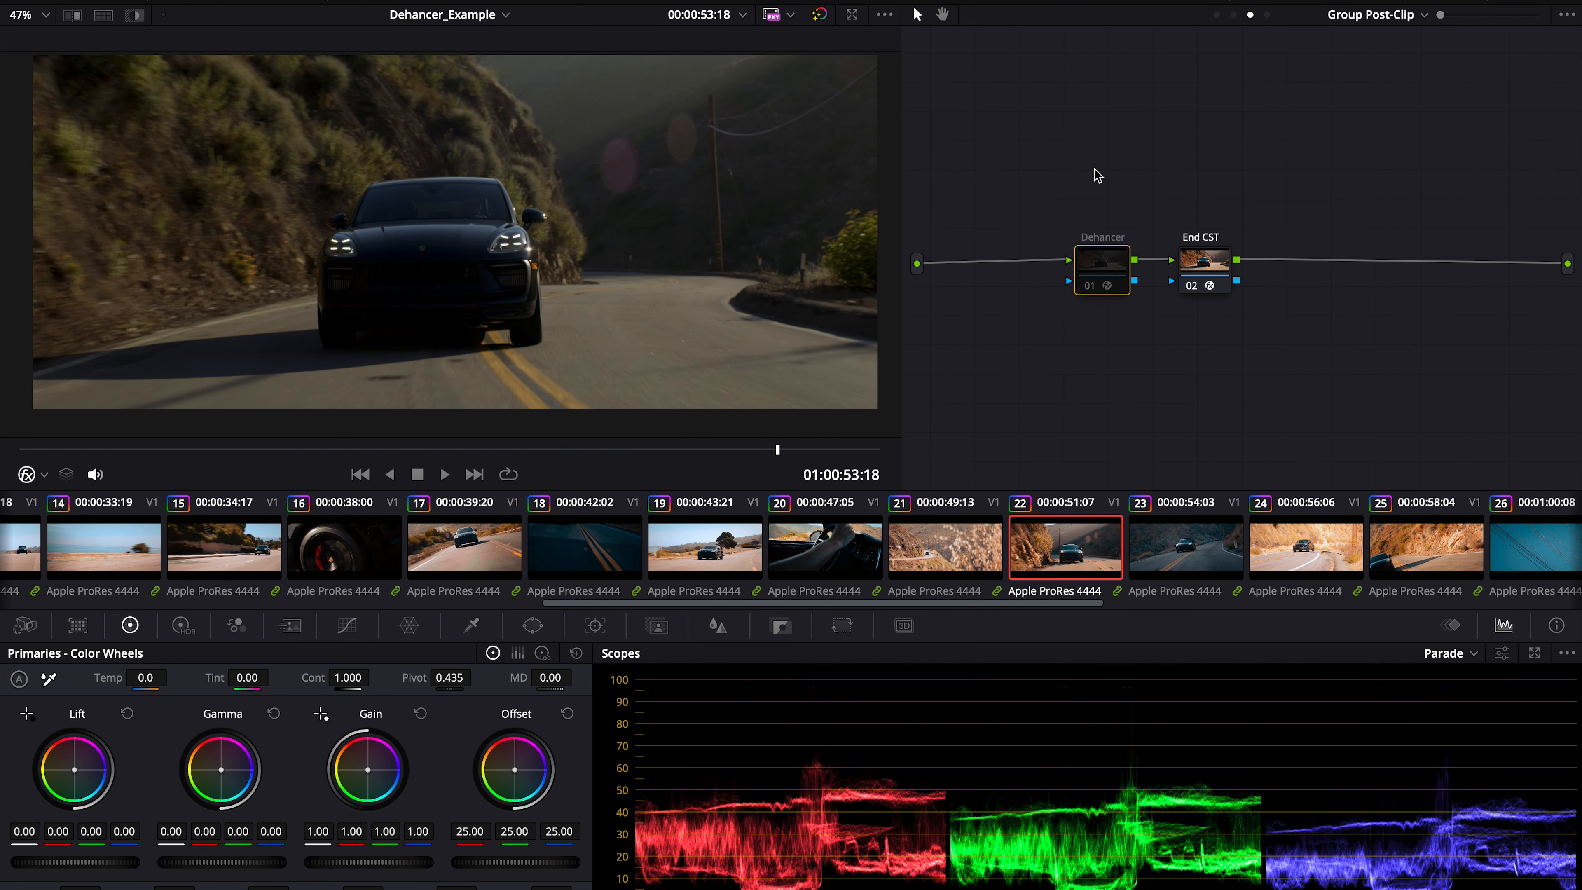
pyautogui.hotkey('ctrl', 'd')
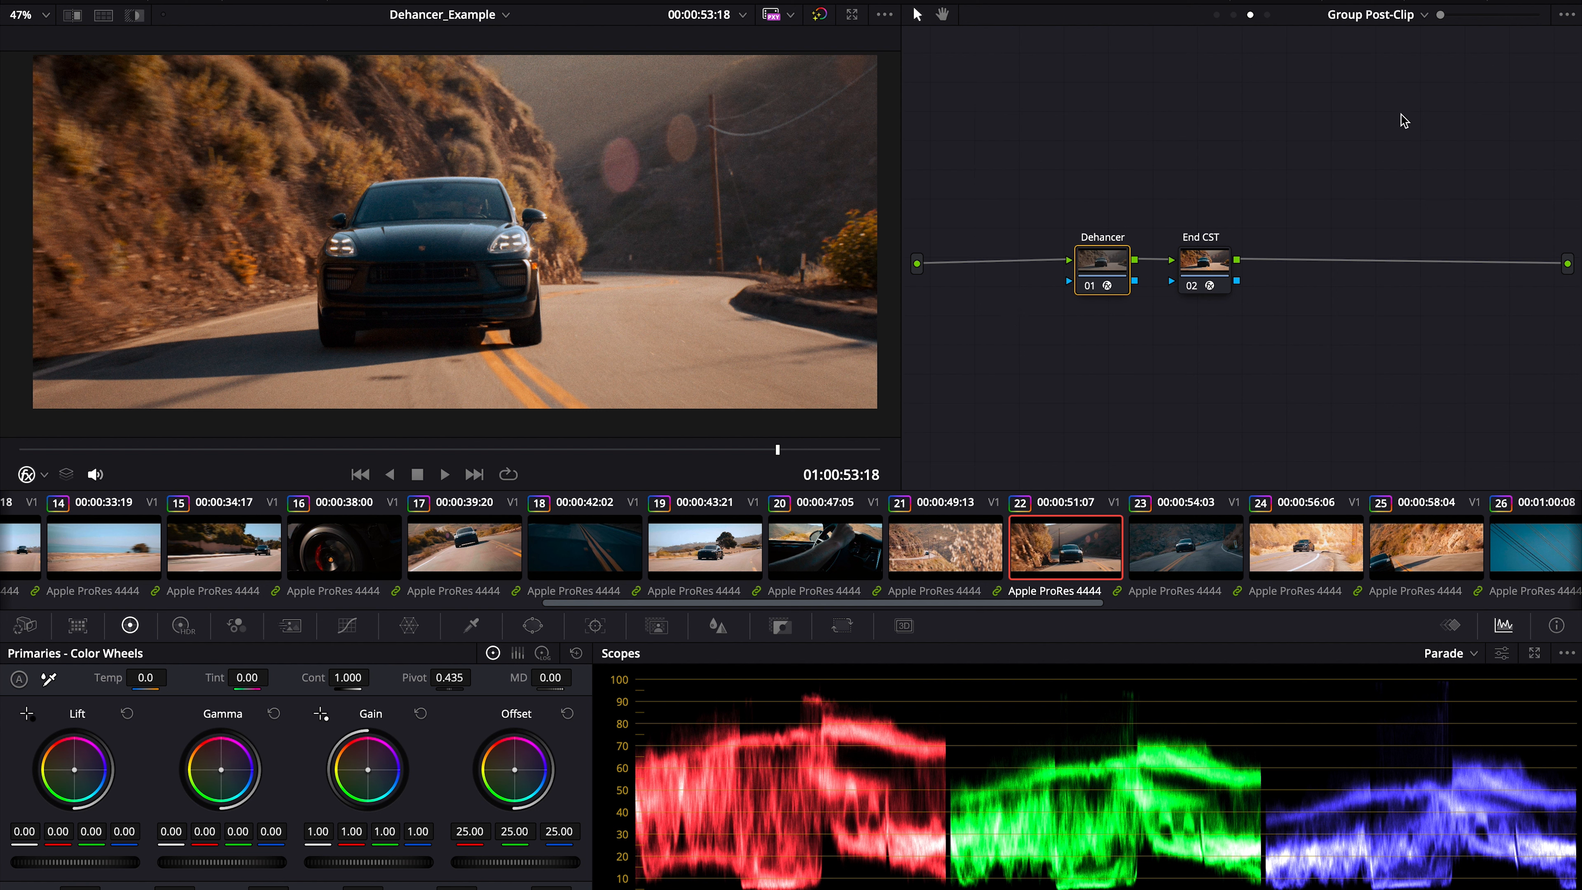
pyautogui.scroll(2, 1404, 120)
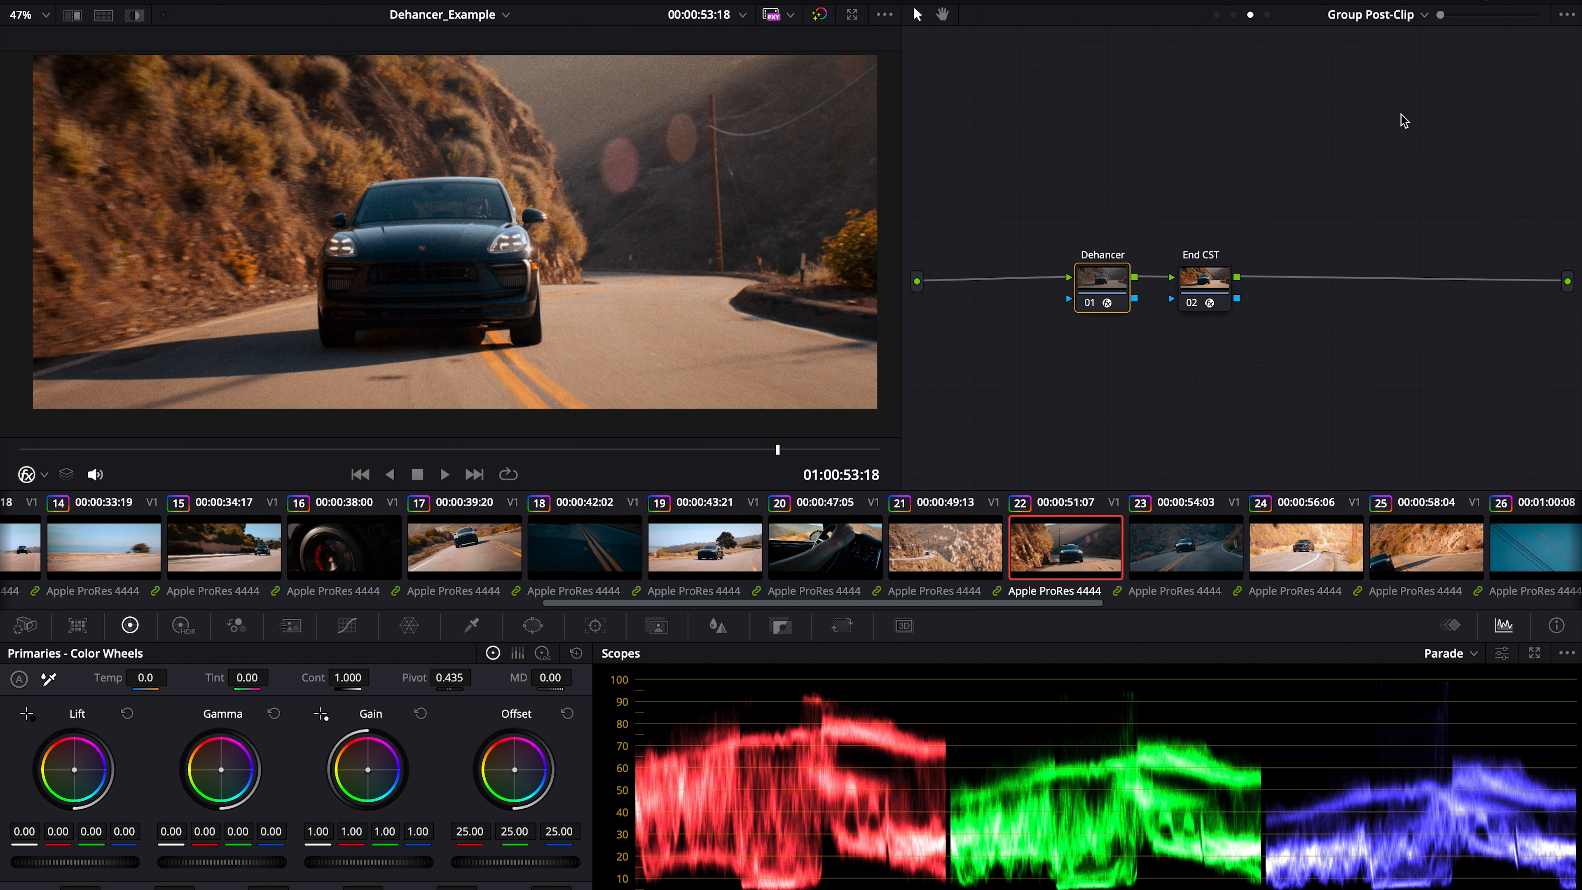
pyautogui.scroll(-3, 1404, 120)
pyautogui.scroll(-1, 1405, 120)
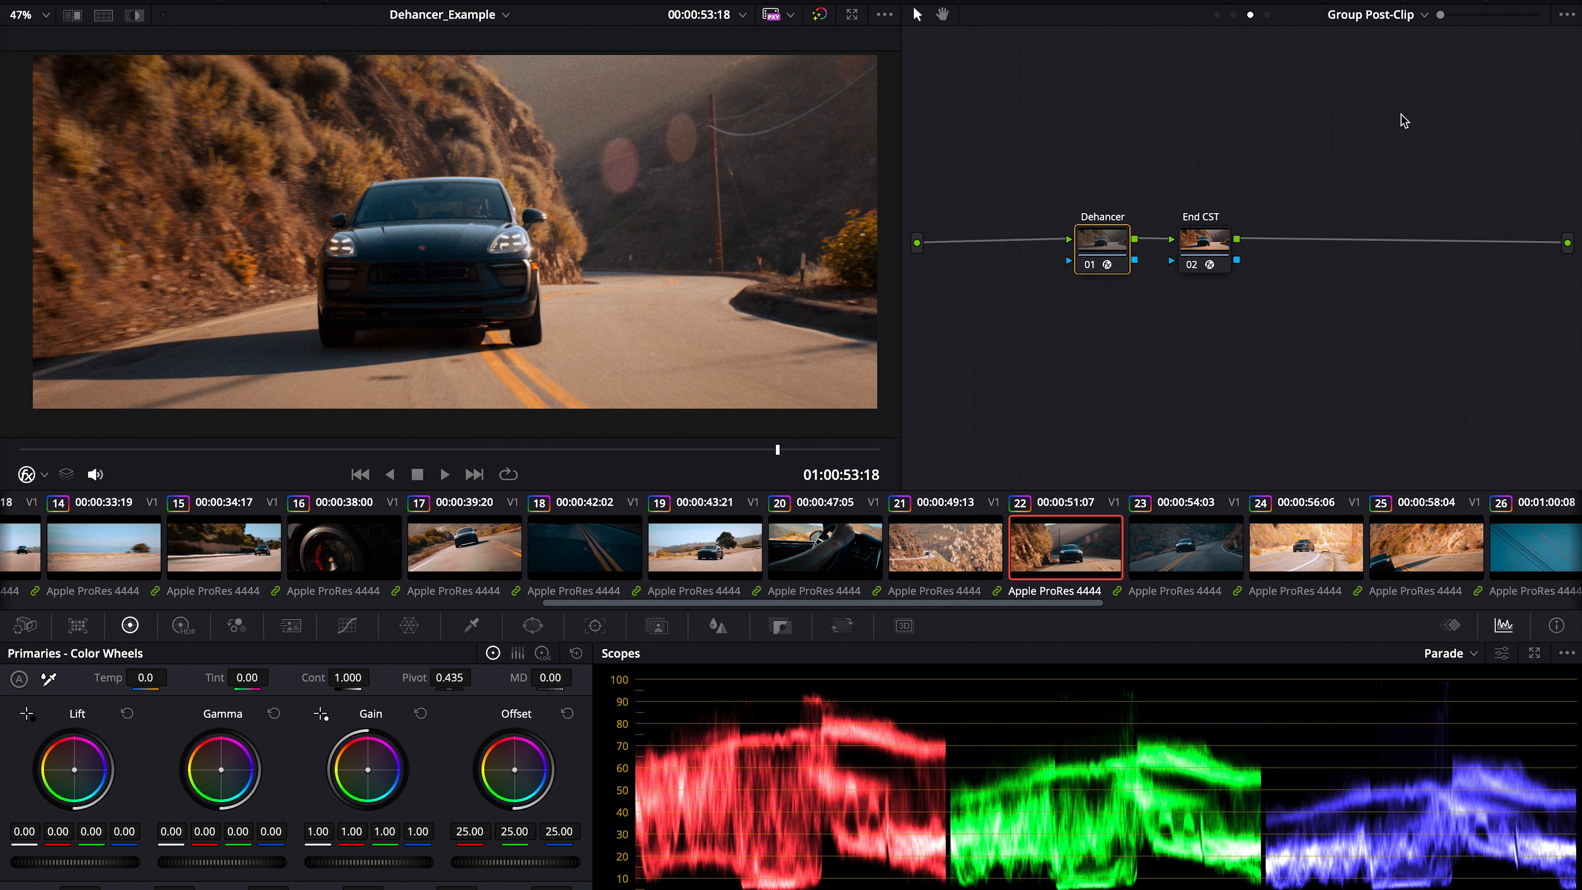